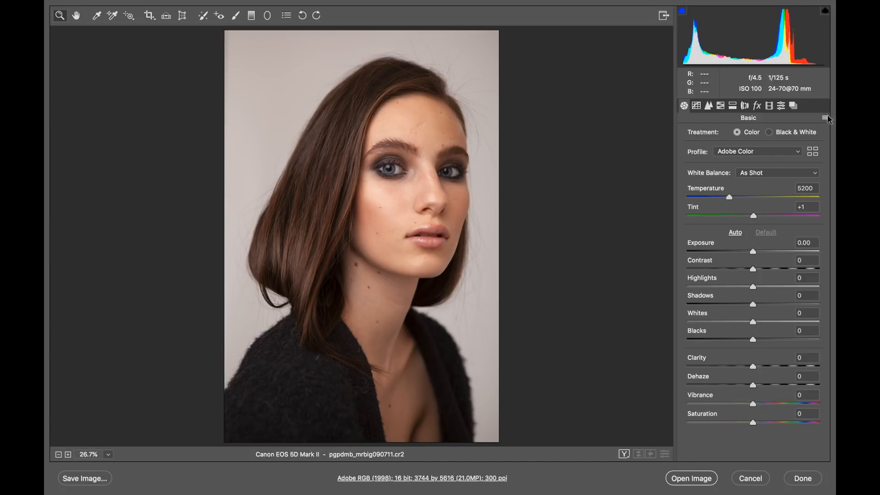
- Apply the Adobe Portrait profile to the raw photo and set its white balance temperature to 5100
left_click(774, 151)
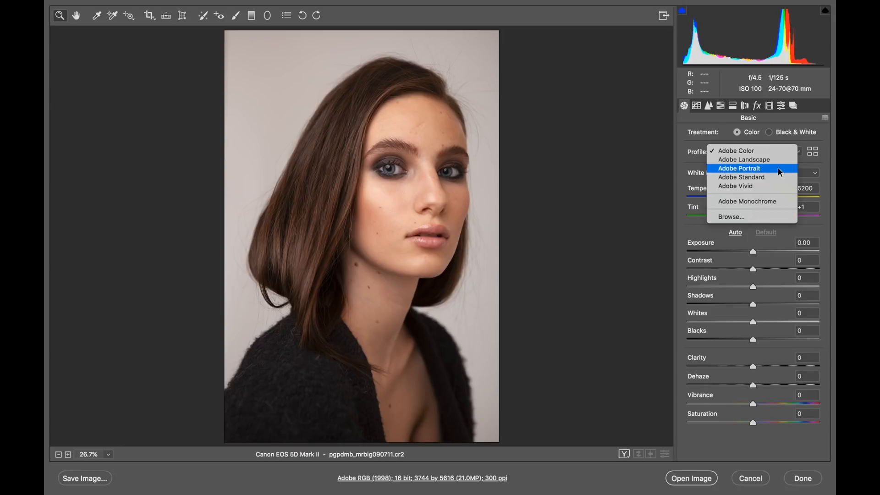
left_click(778, 169)
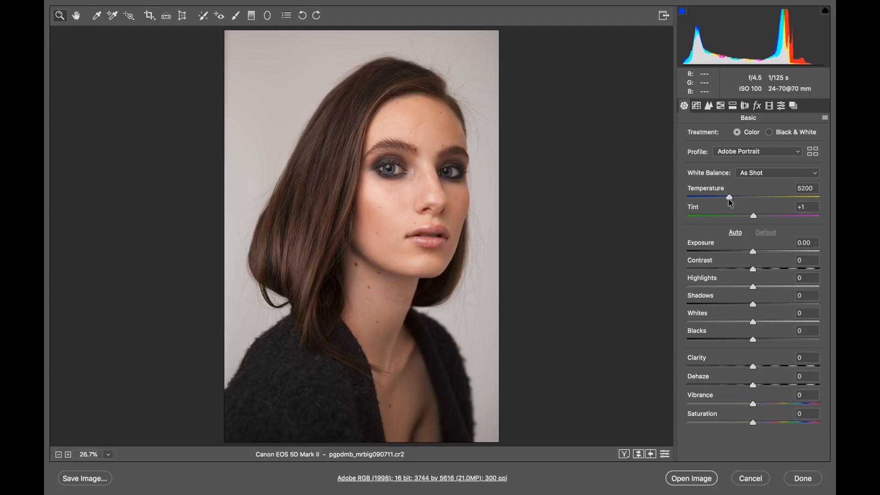
left_click_drag(728, 197, 728, 197)
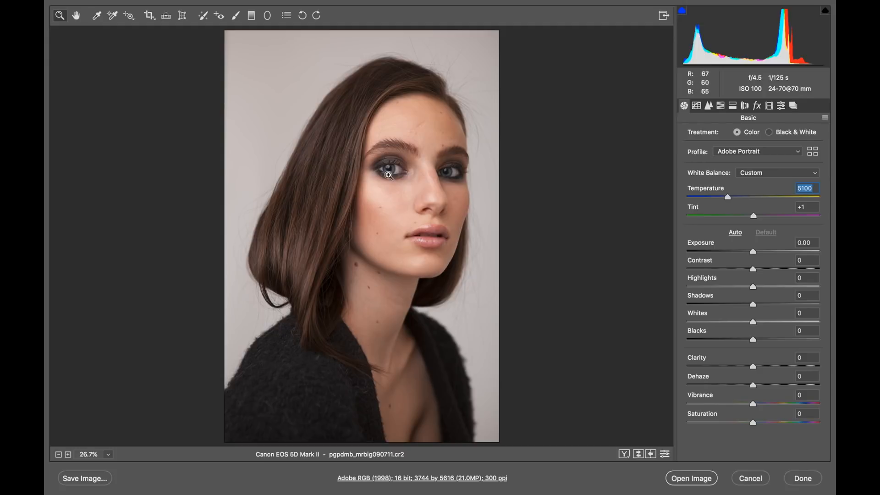
- In the HSL adjustments, set the hue of both Reds and Oranges to +3
left_click(721, 107)
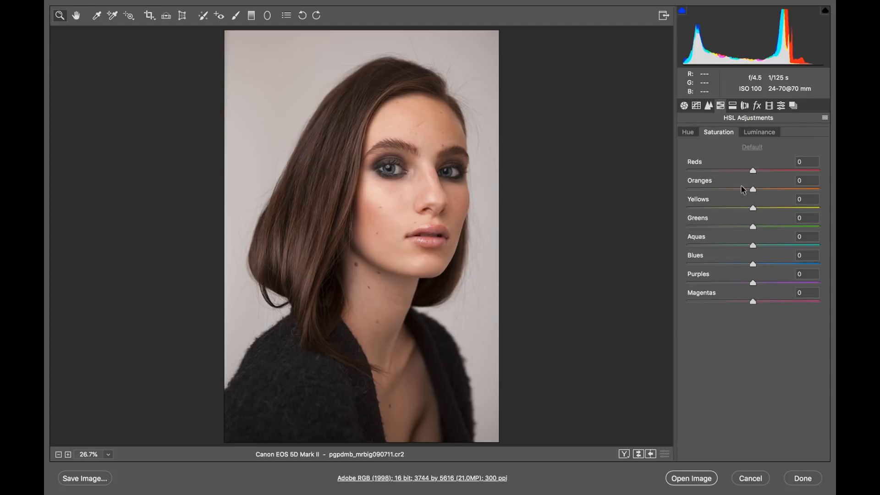
left_click(692, 132)
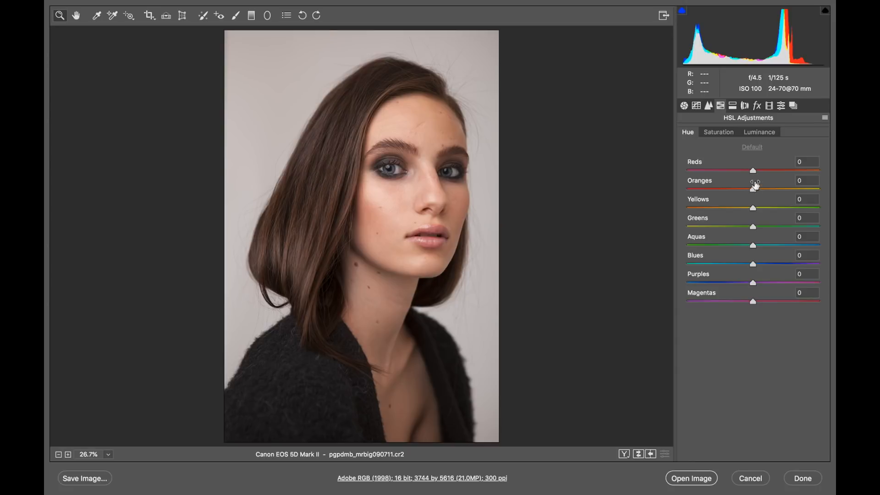
mouse_move(753, 171)
left_mouse_down()
mouse_move(813, 172)
mouse_move(755, 178)
left_mouse_up()
left_click_drag(755, 179, 756, 202)
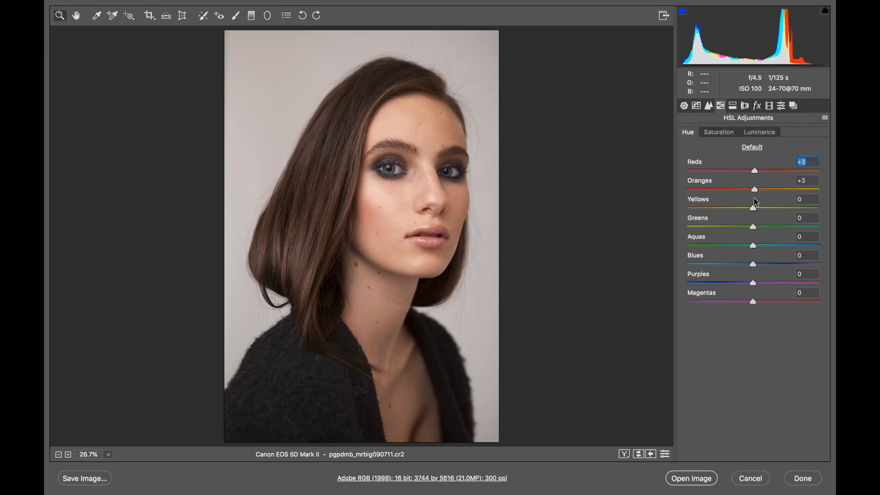
key("Tab")
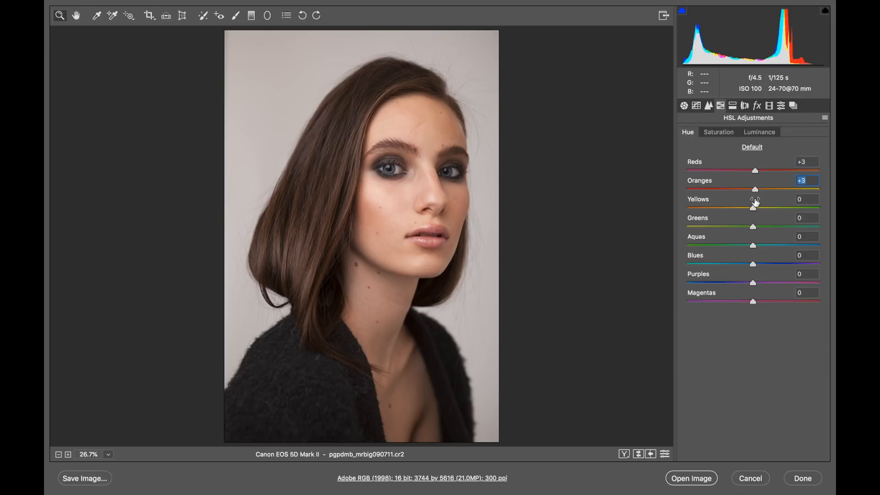
- Slightly reduce the HSL saturation of the Oranges and Reds
left_click(725, 132)
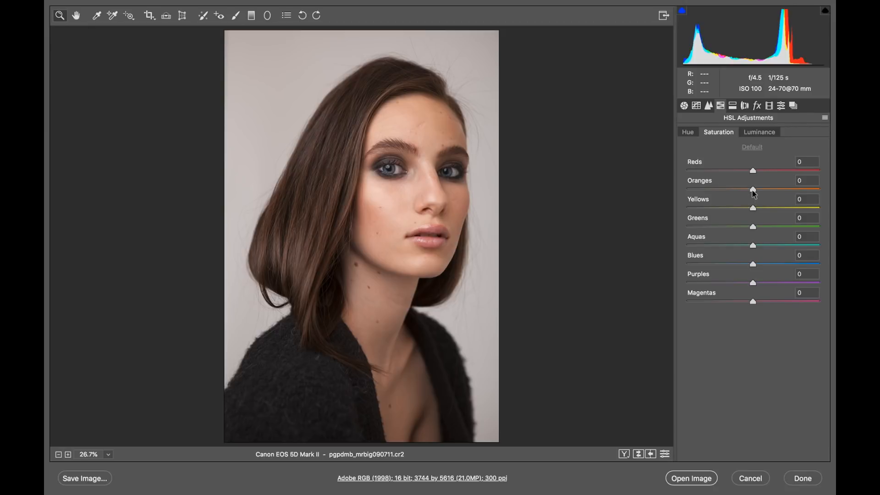
left_click_drag(753, 189, 749, 190)
left_click_drag(753, 171, 749, 170)
- Set the HSL luminance of Reds to +3 and of Oranges to +2
left_click(770, 134)
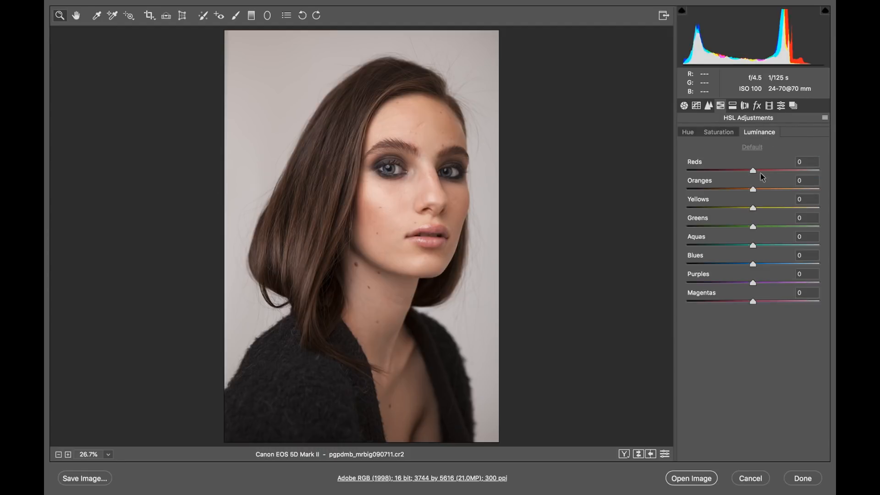
left_click_drag(754, 170, 755, 195)
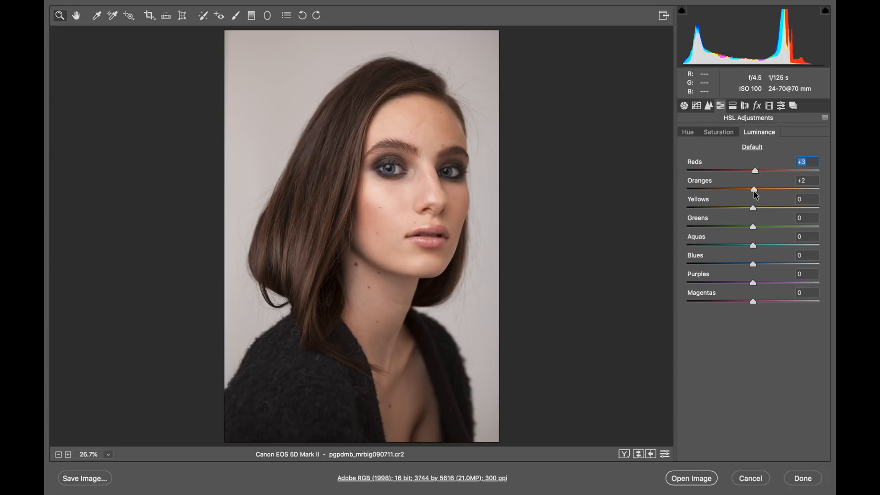
left_click_drag(755, 195, 756, 195)
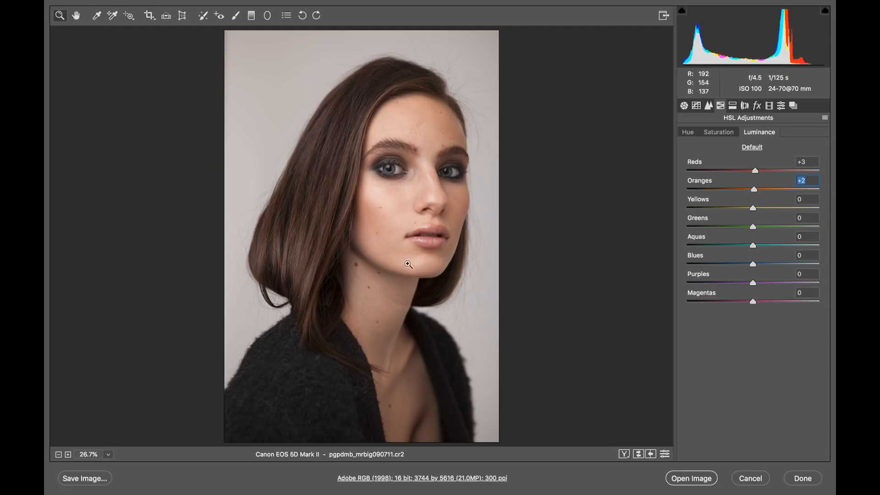
- Raise the Shadows to +17 in the basic adjustments and open the developed image in Photoshop
left_click(684, 106)
left_click(764, 304)
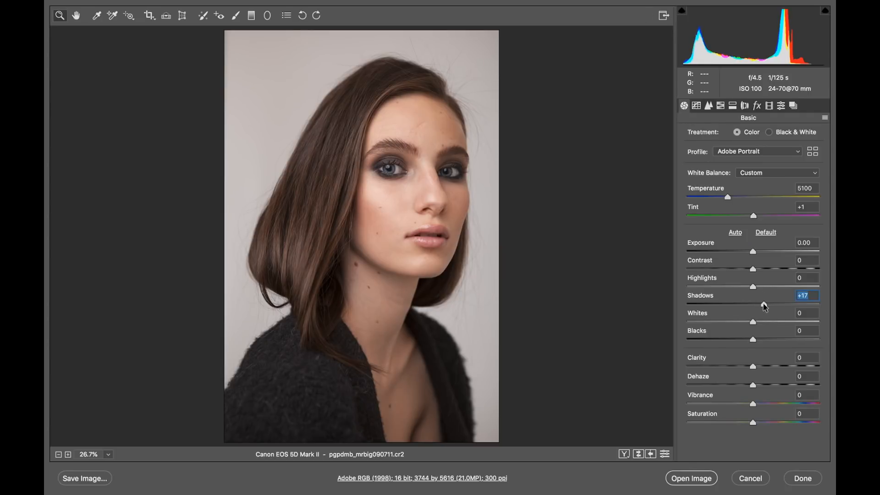
left_click(693, 479)
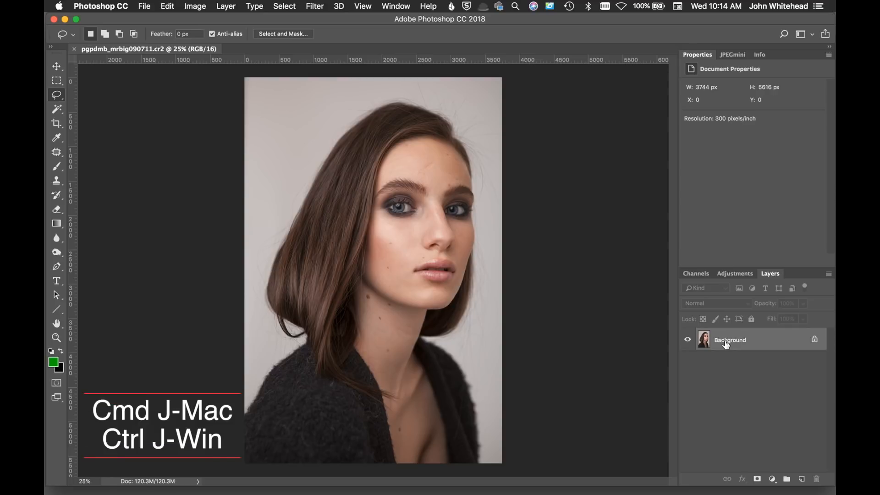
- Duplicate the Background layer and hide the original Background
key("super+j")
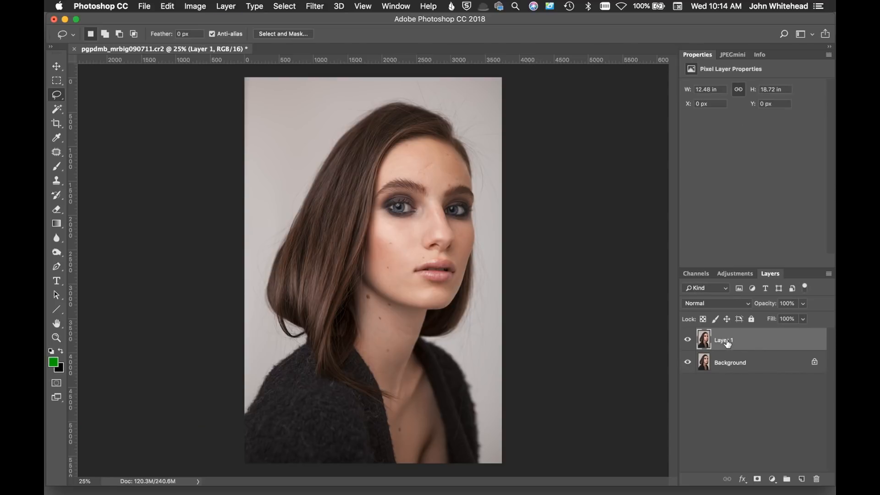
left_click(688, 362)
- Activate the Healing Brush Tool in Normal mode, ready for retouching the cheek at 200% magnification
key("super+equal")
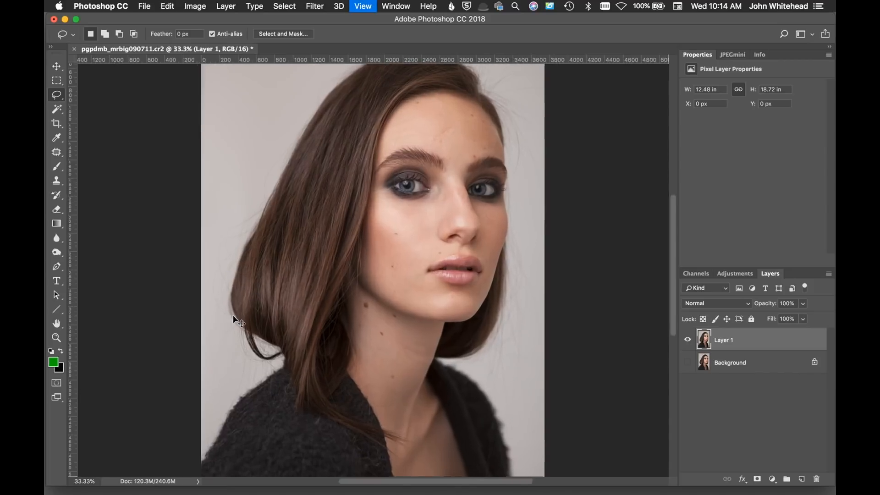
key("super+equal")
key("super+equal")
key("super+equal")
key("super+equal")
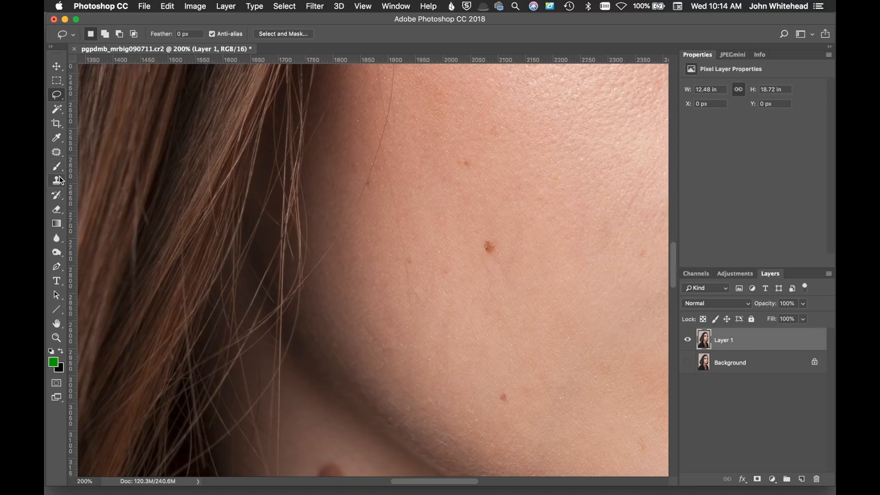
left_click(59, 152)
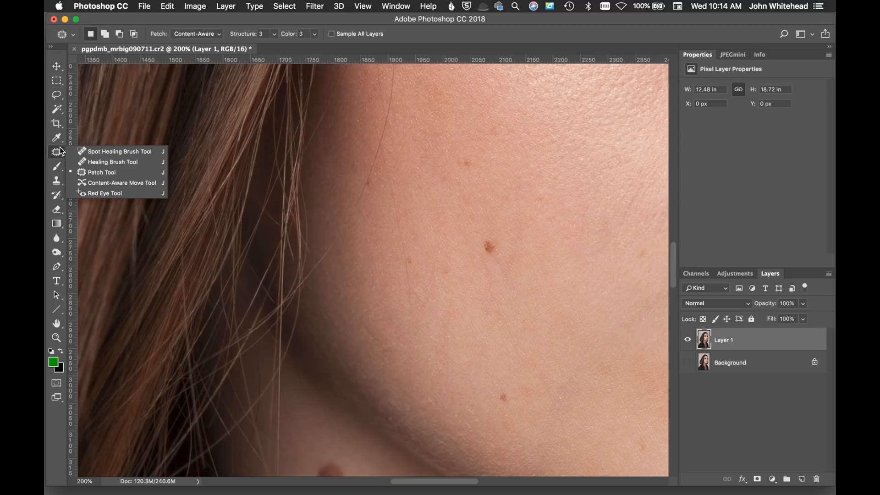
left_click(113, 162)
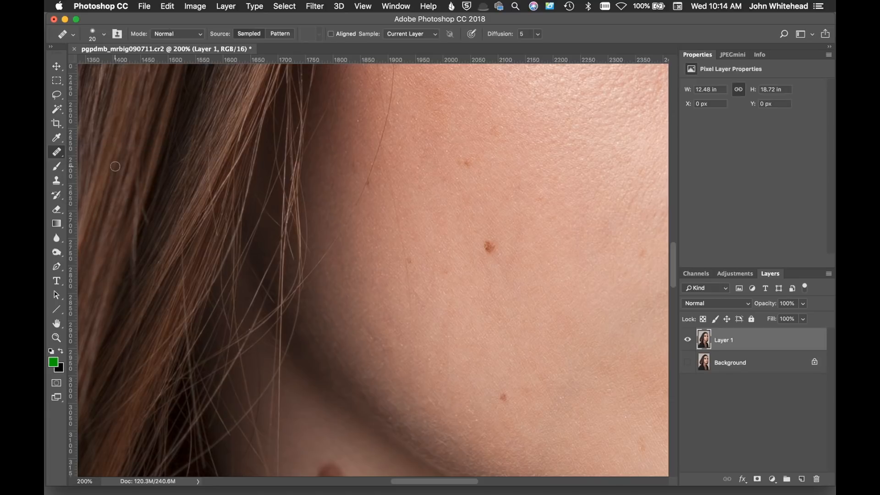
left_click(194, 37)
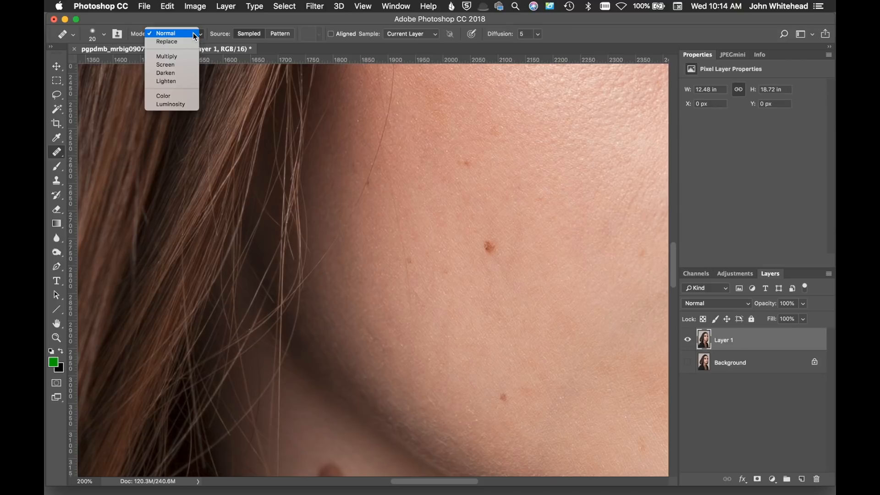
left_click(195, 37)
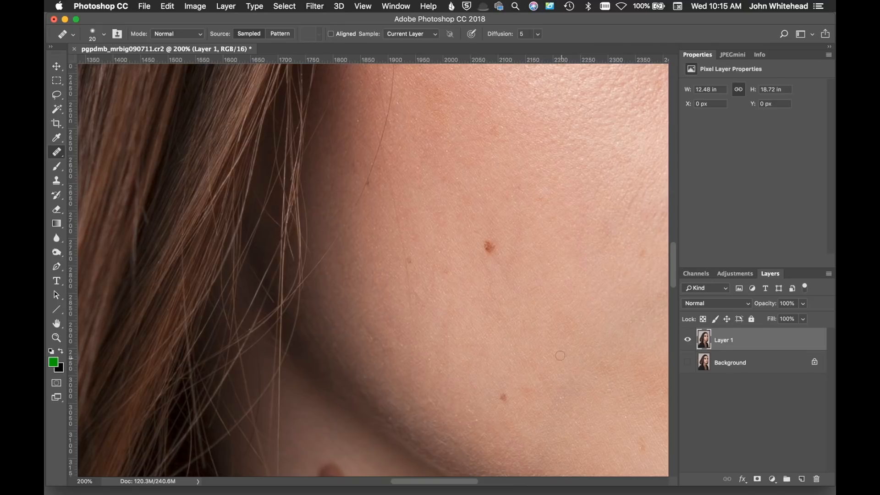
- Heal the small blemishes on the cheek by sampling clean skin beside each one
left_click(637, 244, "alt")
left_click_drag(645, 251, 639, 257)
left_click(525, 405, "alt")
left_click(504, 397)
left_click(400, 142)
- Heal the small spots on the forehead between and above the eyebrows, using clean skin sampled nearby
left_click_drag(593, 202, 459, 425)
key("super+r")
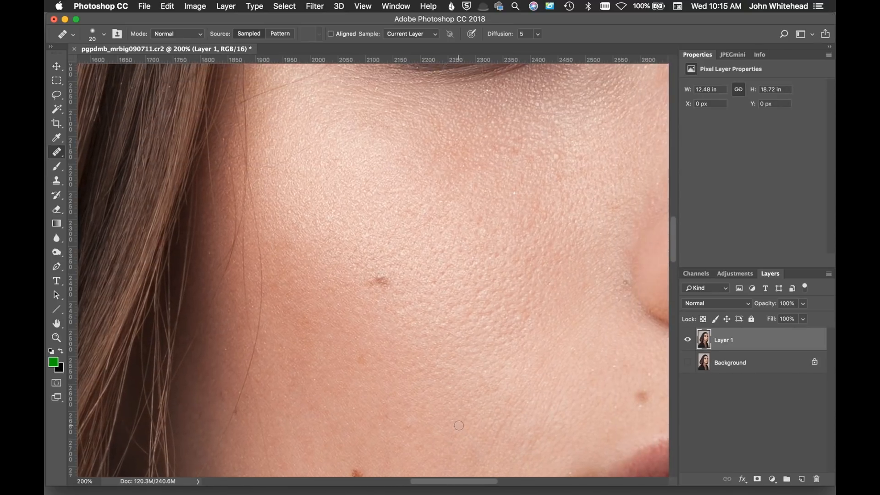
key("super+minus")
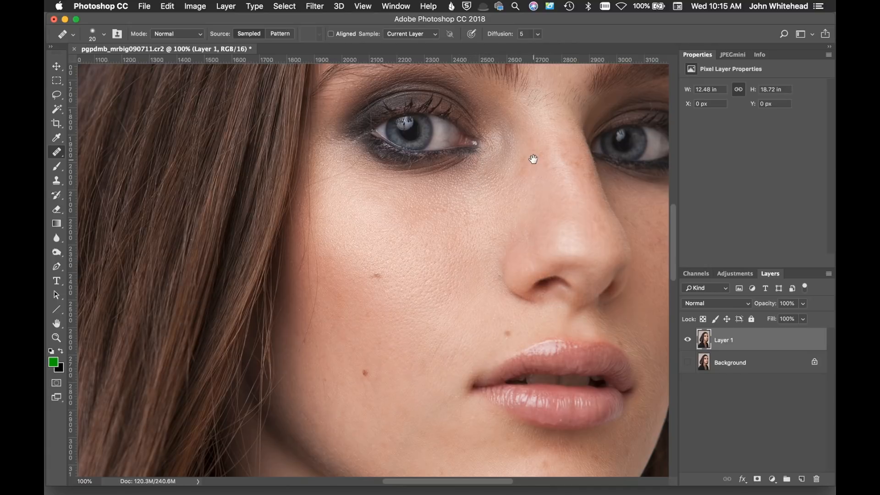
left_click_drag(535, 157, 428, 385)
key("super+r")
key("super+plus")
key("super+r")
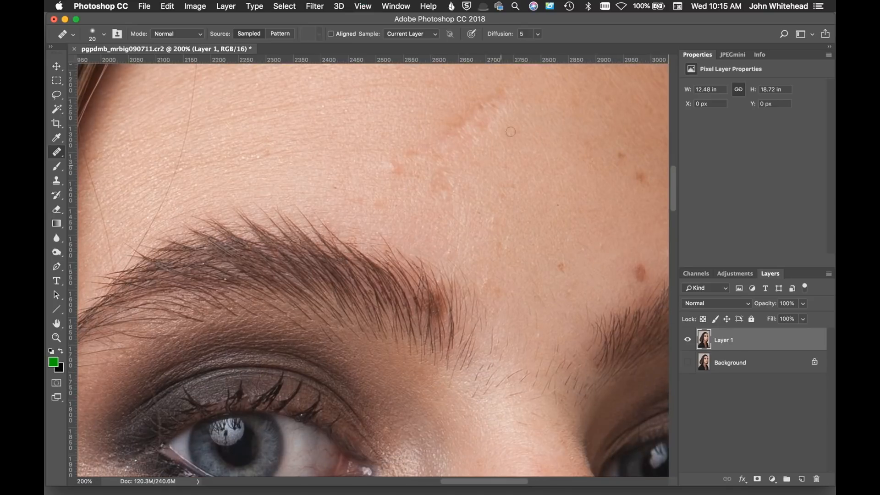
left_click_drag(519, 254, 499, 277)
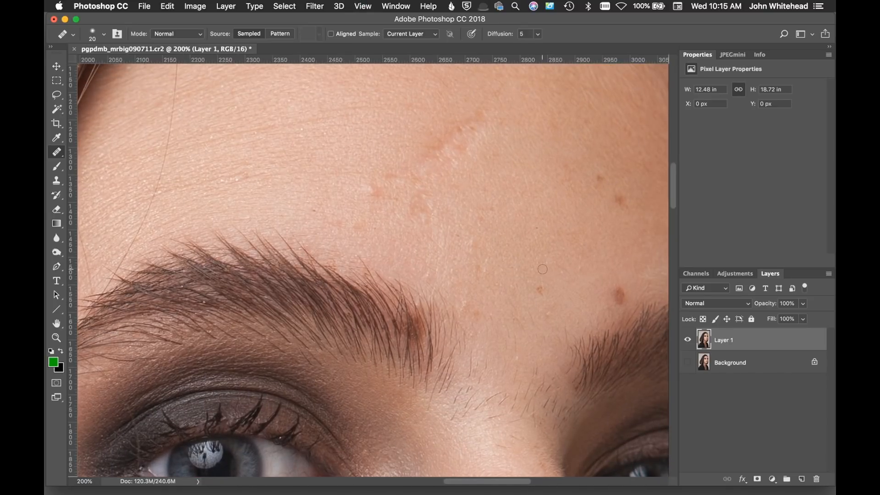
left_click(541, 269, "alt")
left_click(540, 288)
left_click_drag(634, 189, 633, 170)
left_click(619, 199)
- Try to heal the larger mole just above the far eyebrow with a 39 px Healing Brush
left_click_drag(606, 279, 614, 275)
left_click(619, 296)
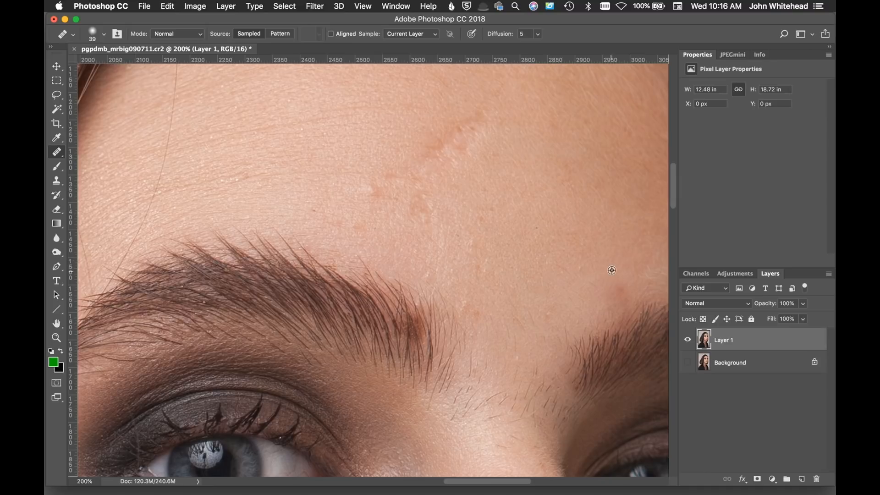
left_click(623, 285, "alt")
left_click(622, 288)
right_click(59, 156)
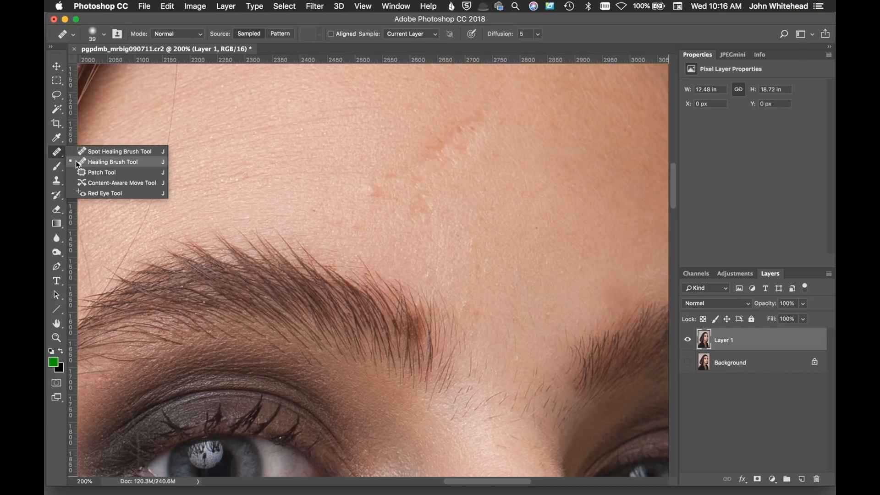
left_click(75, 161)
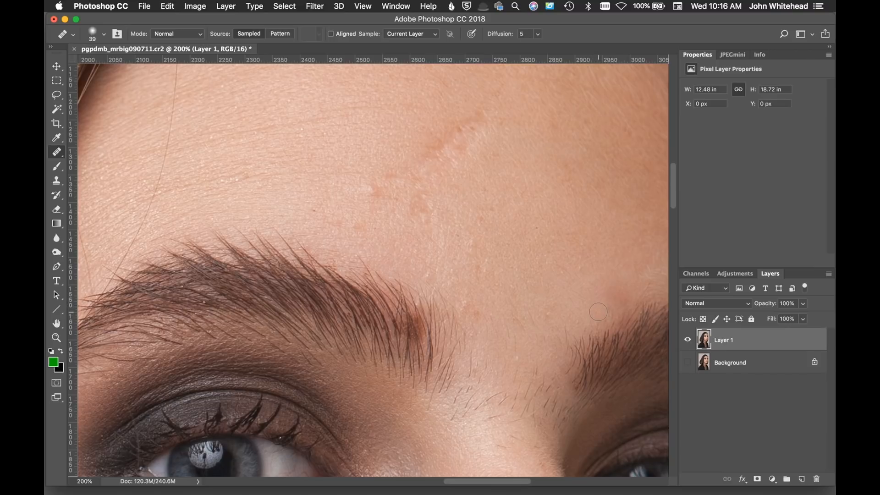
- Try healing strokes over the far eyebrow near the mole, and undo the recent healing there
left_click(618, 341)
left_click(621, 343)
left_click(625, 332)
key("super+z")
key("alt+super+z")
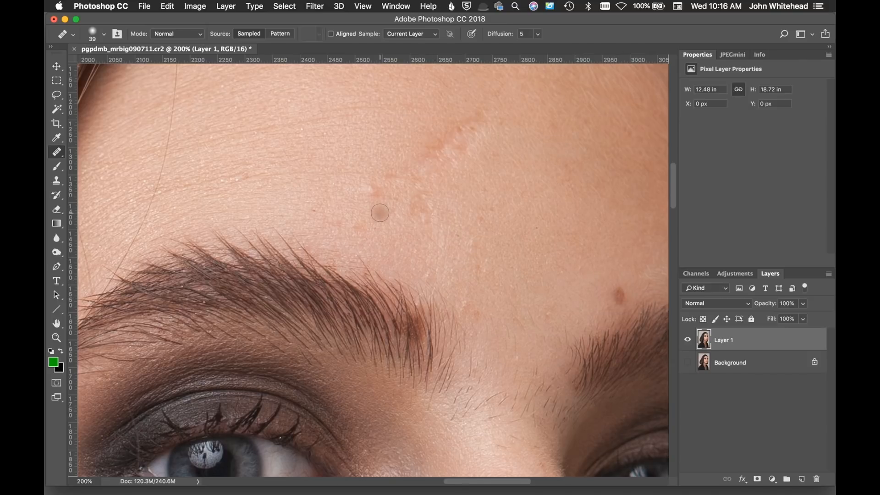
- Heal the reddish patch above the near eyebrow at the lower end of the forehead scar
left_click(371, 191)
left_click(384, 209, "alt")
left_click(377, 200)
- Heal the mole near the hairline and the small spot on the upper forehead
mouse_move(521, 204)
left_mouse_down()
mouse_move(544, 401)
mouse_move(444, 291)
mouse_move(408, 339)
left_mouse_up()
key("ctrl+r")
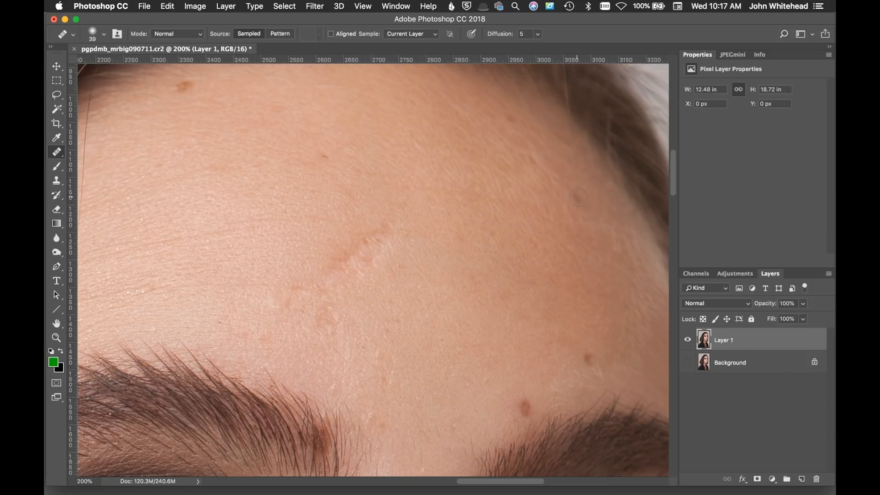
left_click(177, 87)
left_click(176, 88)
left_click(342, 147, "alt")
left_click(322, 157)
- Heal the blemishes beneath the far eye and on the far cheek beside the nose
left_click_drag(422, 399, 393, 301)
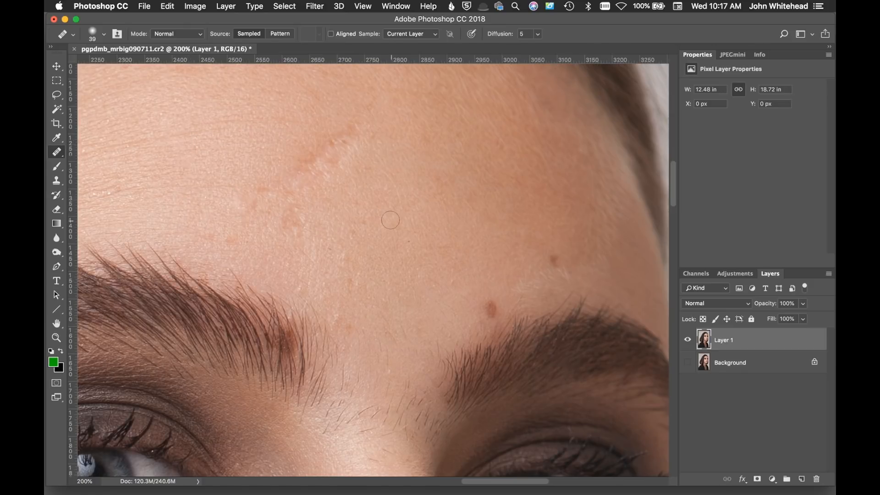
scroll(369, 136, "down", 10)
scroll(477, 367, "down", 5)
scroll(477, 367, "right", 4)
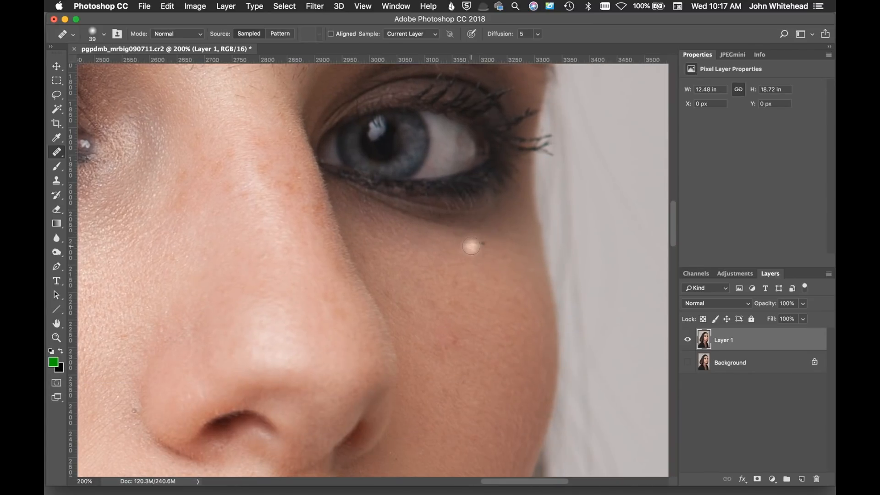
left_click_drag(471, 247, 466, 246)
scroll(423, 200, "down", 8)
left_click_drag(412, 153, 415, 149)
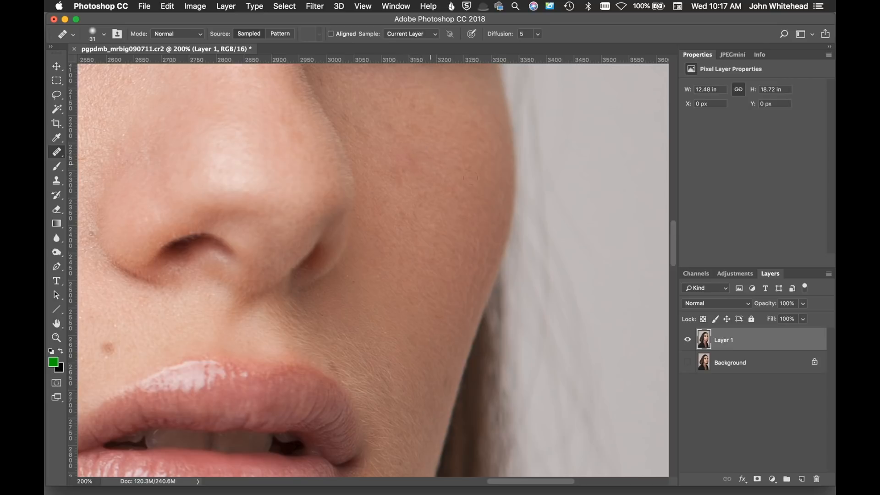
scroll(375, 267, "down", 5)
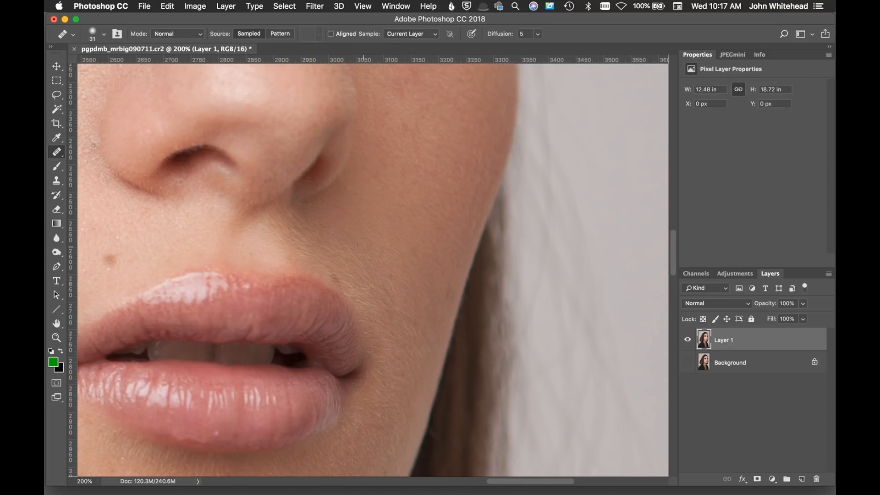
left_click_drag(362, 213, 367, 181)
- Try a healing stroke on the lips with a 23 px brush, and undo it
left_click_drag(244, 351, 239, 352)
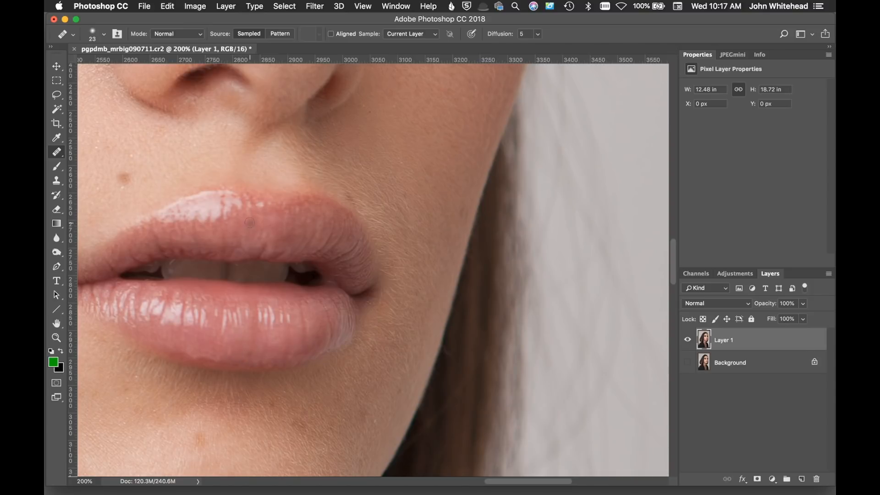
key("super+z")
mouse_move(194, 166)
left_mouse_down()
mouse_move(344, 212)
mouse_move(387, 253)
left_mouse_up()
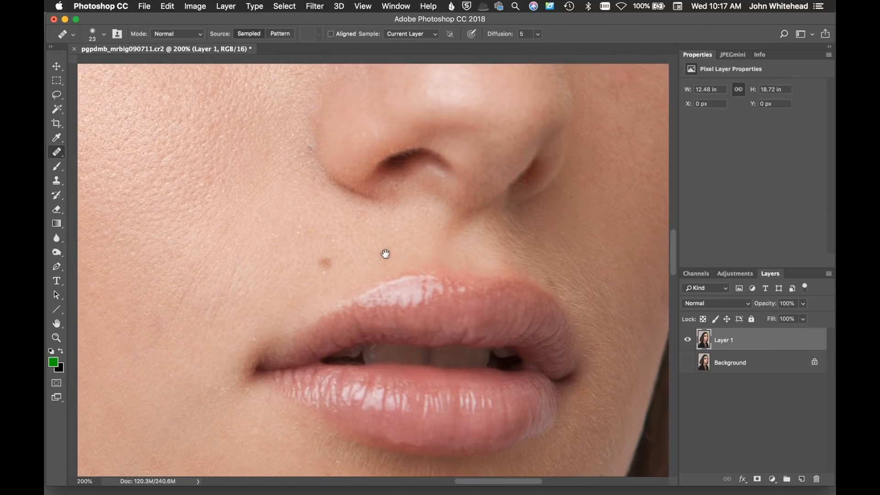
- Heal the mole above the upper lip and the faint spot on the cheek beside the near mouth corner
left_click(377, 254)
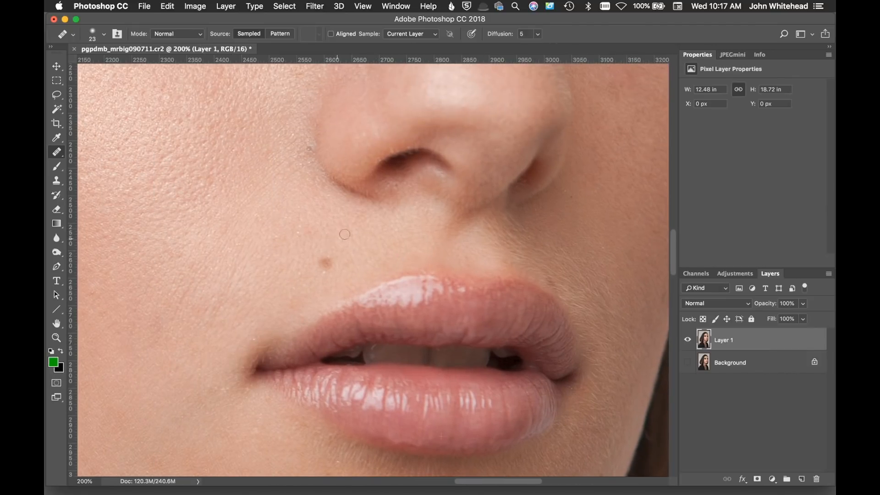
left_click(304, 213, "alt")
left_click_drag(323, 287, 330, 283)
left_click(325, 263)
left_click_drag(256, 326, 232, 340)
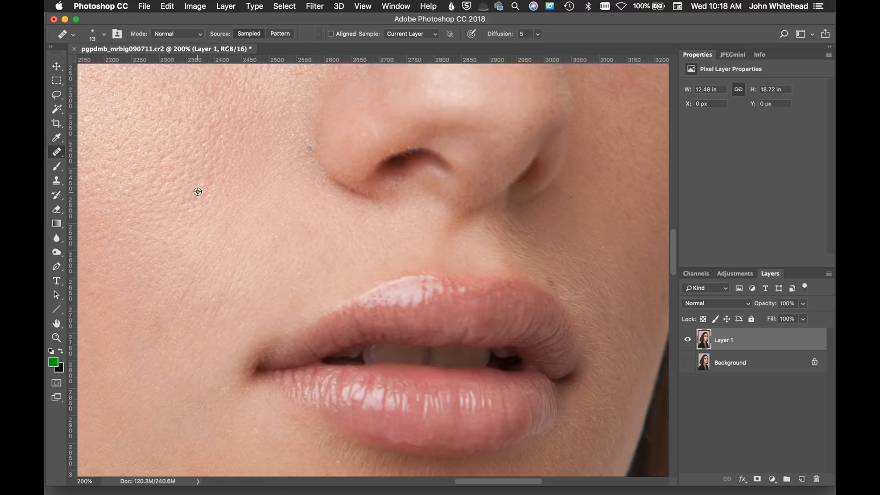
- Heal the rough skin beside the near nostril and a small blemish on the near cheek
left_click_drag(309, 158, 312, 159)
left_click_drag(310, 228, 520, 349)
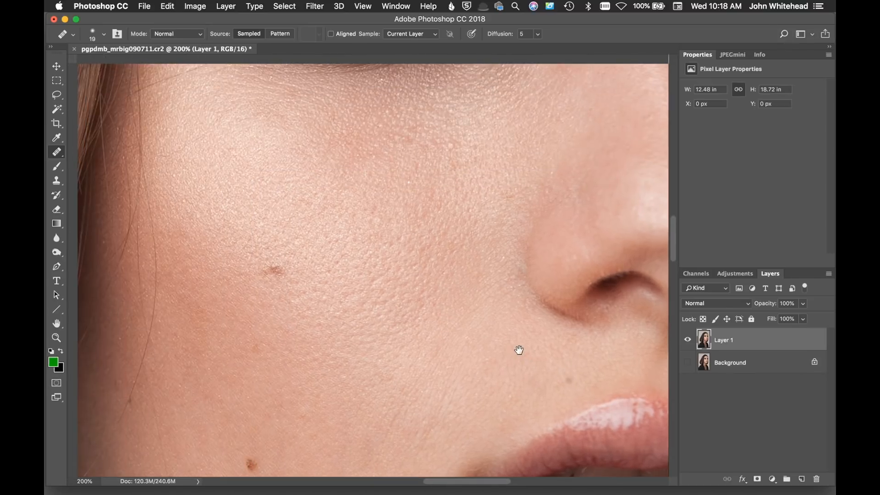
left_click_drag(268, 288, 368, 85)
left_click_drag(307, 180, 308, 182)
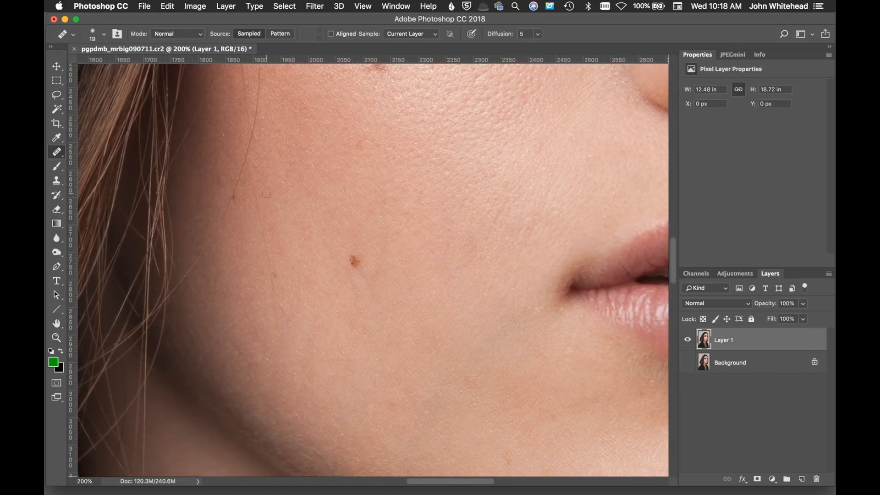
- Heal the small spots along the stray hair on the near lower cheek and the faint one toward the jaw
left_click(251, 187)
left_click(248, 209)
left_click(270, 305, "alt")
left_click(275, 276)
left_click_drag(308, 233, 311, 233)
left_click_drag(290, 301, 283, 301)
left_click_drag(484, 456, 493, 456)
- Heal the faint blemish on the jaw beside the chin and enlarge the brush to 29 px for the chin area
left_click_drag(481, 417, 358, 243)
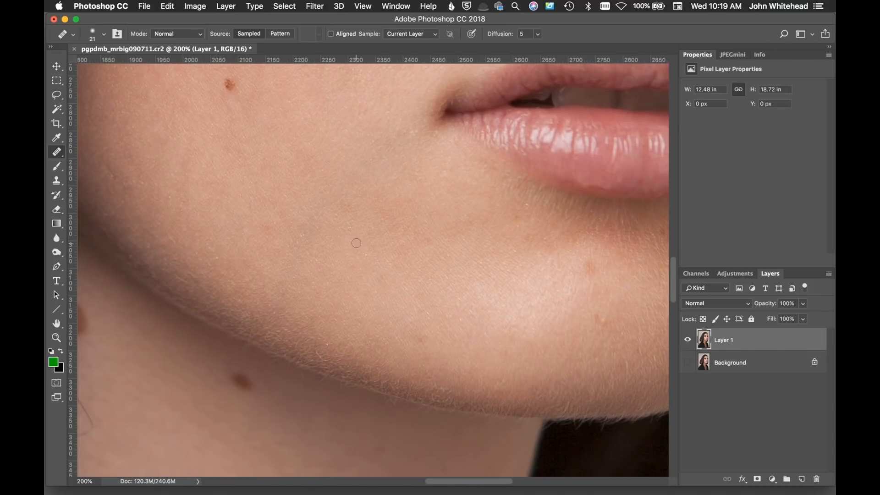
left_click(485, 249)
left_click_drag(553, 276, 337, 311)
key("bracketright")
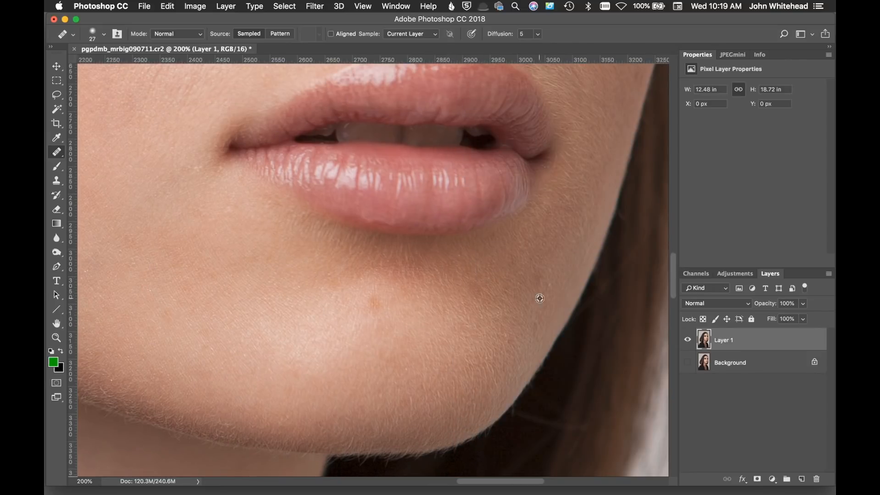
key("bracketright")
- Heal the fine blemishes around the far eye, the brows and the bridge of the nose, resizing the brush to suit each spot
left_click_drag(533, 244, 431, 444)
key("super+r")
key("bracketleft")
key("bracketleft")
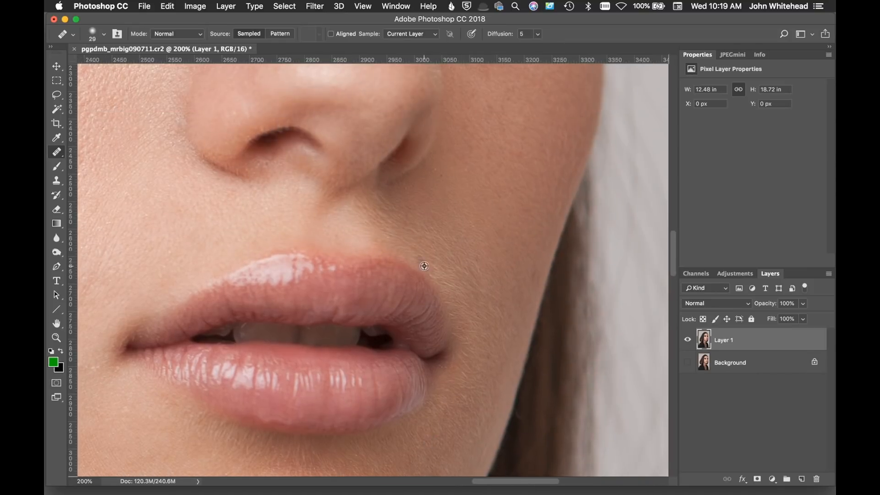
scroll(295, 240, "up", 15)
key("bracketleft")
key("bracketleft")
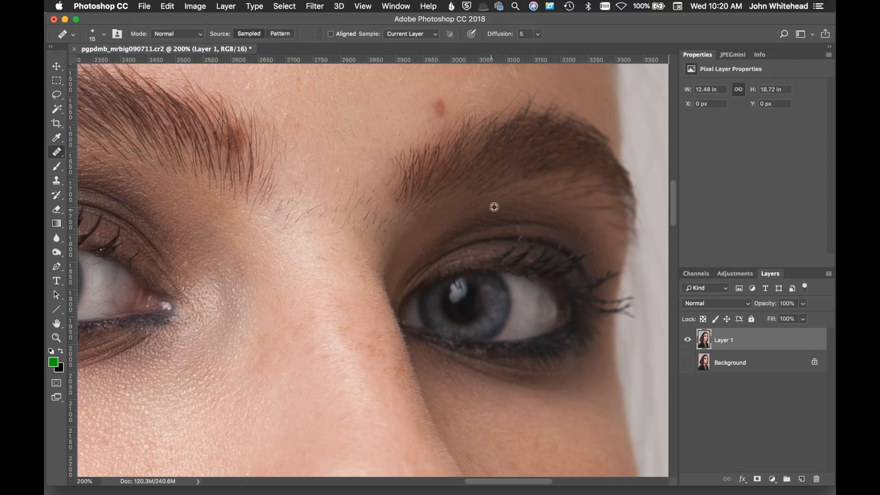
left_click_drag(291, 86, 335, 262)
key("bracketright")
key("bracketright")
left_click(495, 166, "alt")
key("bracketright")
key("bracketright")
key("bracketright")
key("bracketright")
key("bracketright")
key("bracketright")
left_click(305, 205, "alt")
left_click_drag(192, 413, 292, 185)
left_click_drag(269, 193, 245, 200)
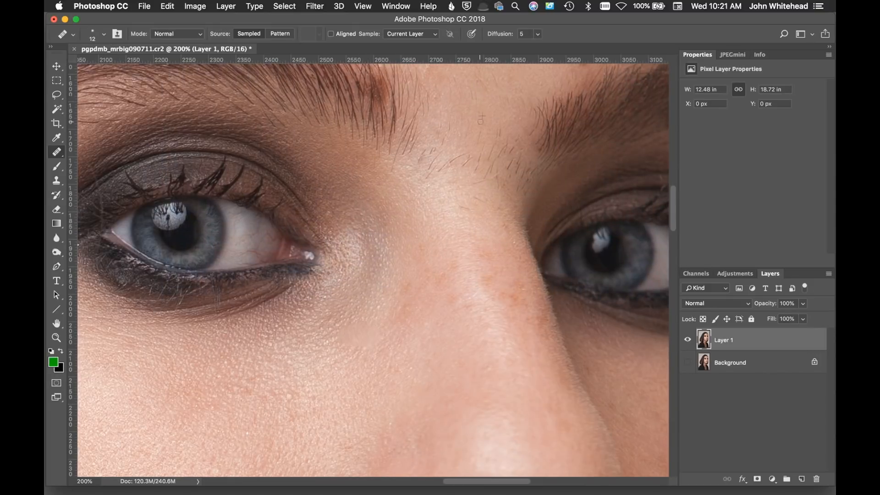
- Heal the small mole under the jaw and the faint spot on the neck with a 75 px brush, keeping the large neck mole
left_click_drag(137, 275, 287, 264)
left_click_drag(352, 368, 462, 155)
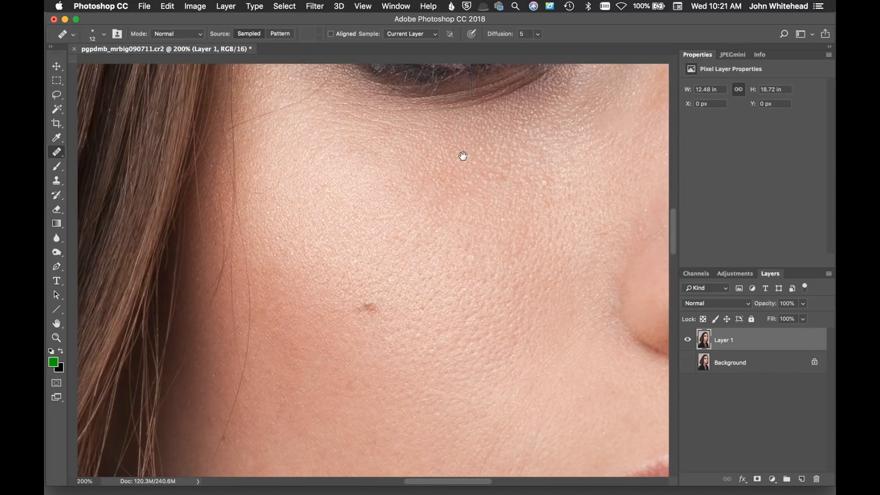
left_click_drag(303, 435, 304, 161)
left_click_drag(427, 382, 410, 274)
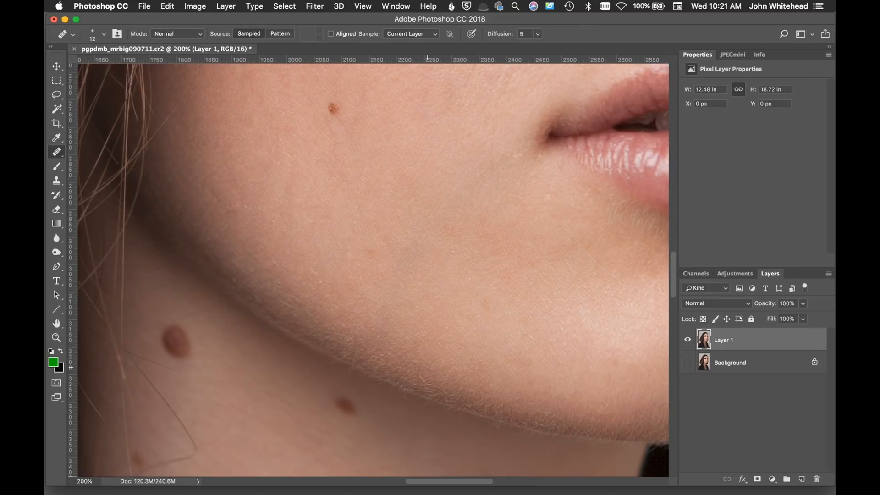
left_click_drag(372, 419, 528, 173)
left_click_drag(528, 173, 587, 182)
left_click(537, 171, "alt")
left_click(502, 159)
left_click(492, 292, "alt")
left_click(426, 268)
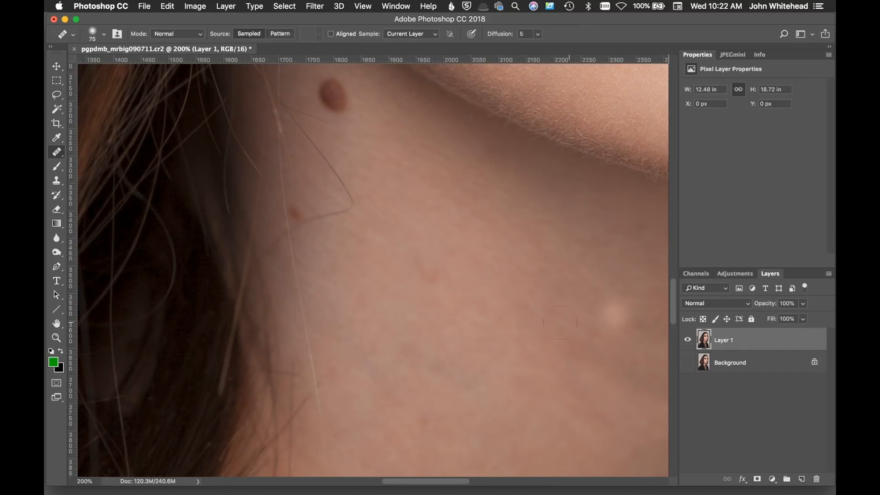
- Heal the remaining uneven patches lower on the neck
left_click_drag(485, 345, 267, 261)
left_click_drag(261, 415, 226, 317)
left_click(237, 347)
mouse_move(339, 393)
left_mouse_down()
mouse_move(444, 100)
mouse_move(422, 309)
left_mouse_up()
left_click_drag(459, 132, 354, 457)
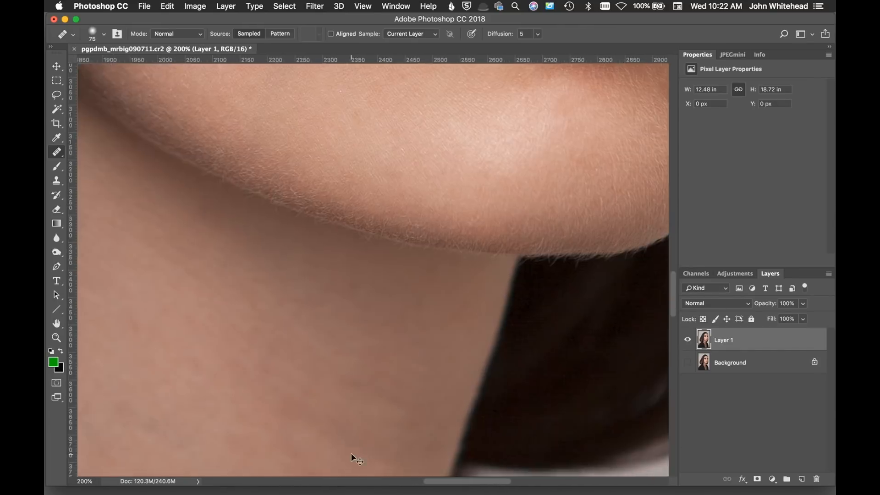
- Touch up the remaining small blemishes on the chin, around the near mouth corner and on the upper face
key("super+minus")
left_click_drag(571, 69, 502, 239)
key("super+equal")
left_click_drag(509, 238, 482, 239)
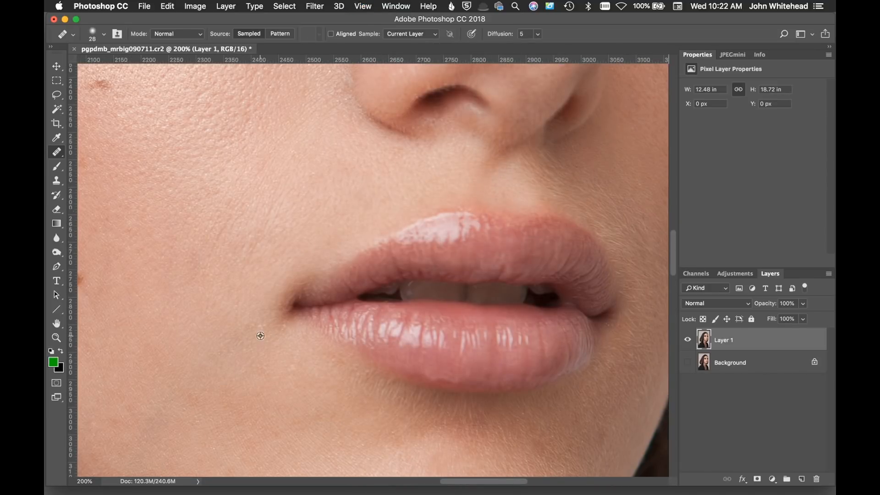
left_click_drag(349, 165, 424, 355)
left_click_drag(654, 183, 279, 387)
left_click_drag(495, 160, 477, 161)
- Make the Background layer visible and toggle Layer 1 to compare the retouched portrait with the original
key("super+minus")
key("super+minus")
key("super+minus")
key("super+minus")
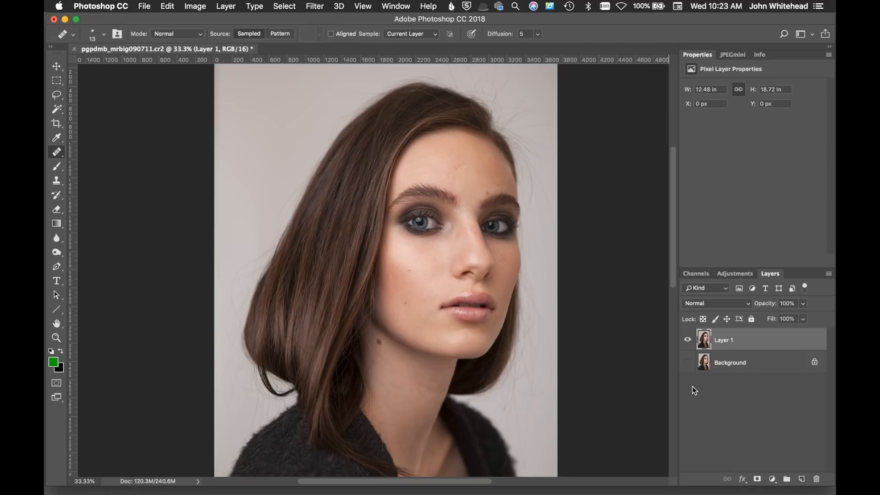
left_click(687, 363)
left_click(688, 340)
left_click(688, 341)
left_click(689, 341)
left_click(688, 341)
left_click(688, 342)
left_click(688, 341)
- Compare the healed face with the original at 66.7% by toggling the visibility of Layer 1
key("super+equal")
key("super+equal")
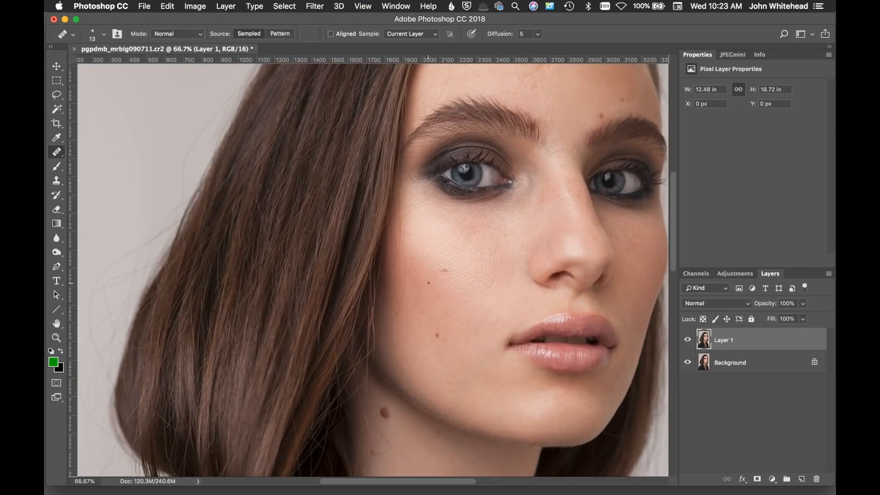
scroll(350, 291, "right", 5)
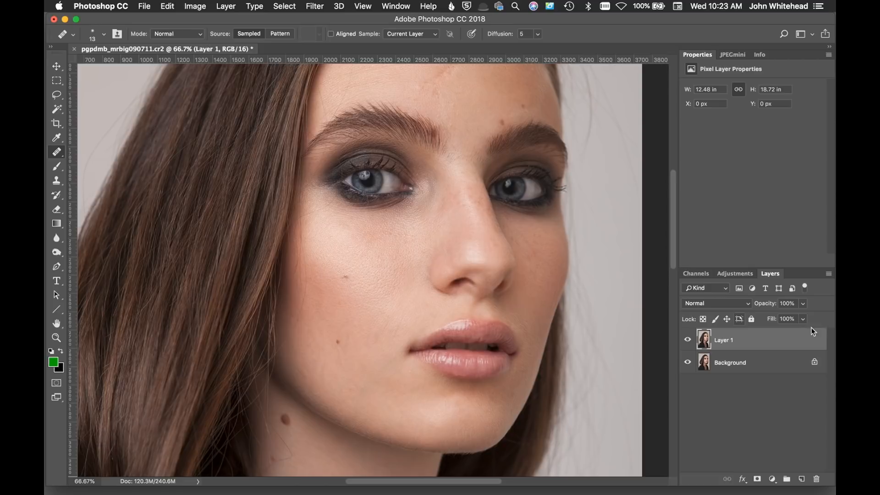
left_click(687, 341)
left_click(687, 341)
left_click(687, 341)
left_click(687, 341)
- Duplicate Layer 1 and rename the copy "detail/high"
key("super+minus")
key("super+minus")
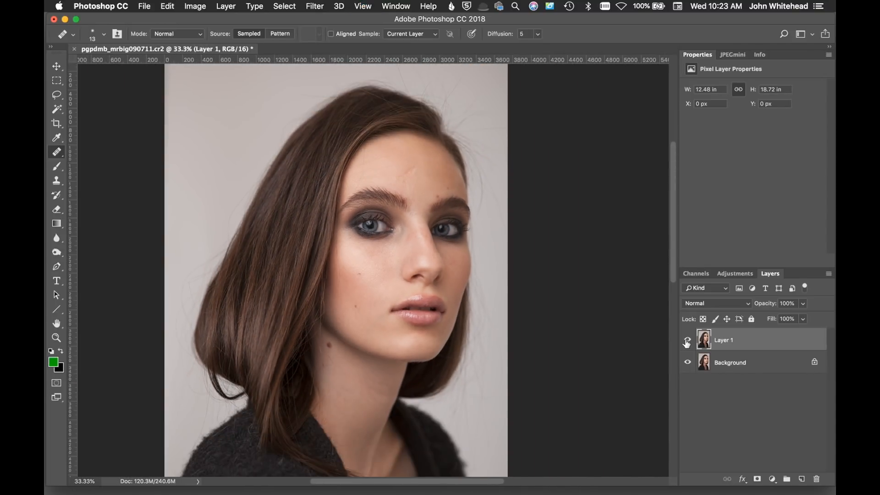
key("super+minus")
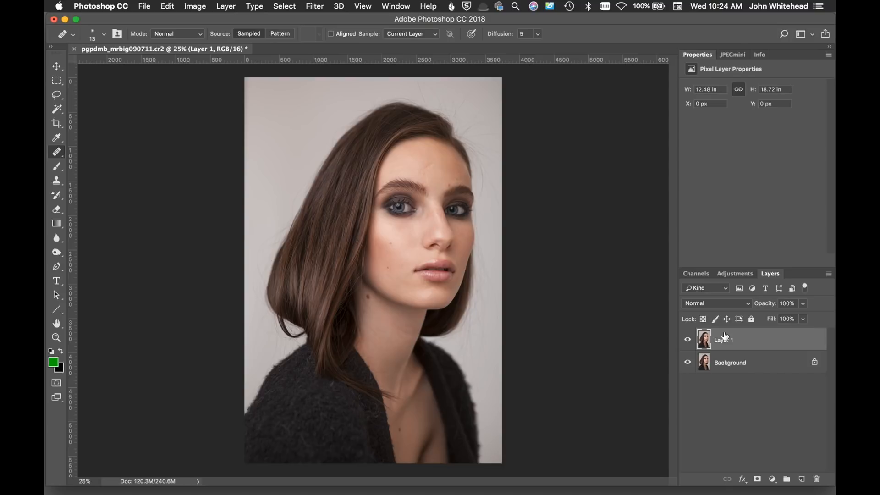
key("super+j")
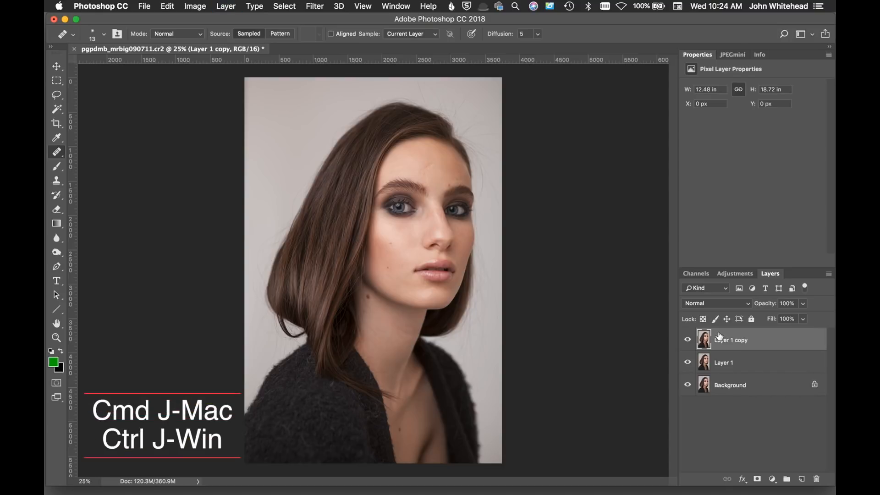
double_click(733, 340)
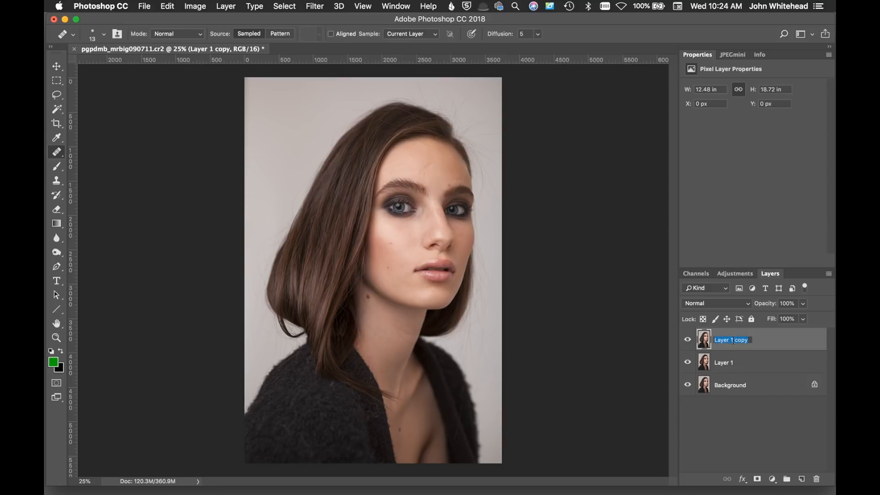
type("detail/high")
- Rename Layer 1 as "blur/color/low"
double_click(725, 365)
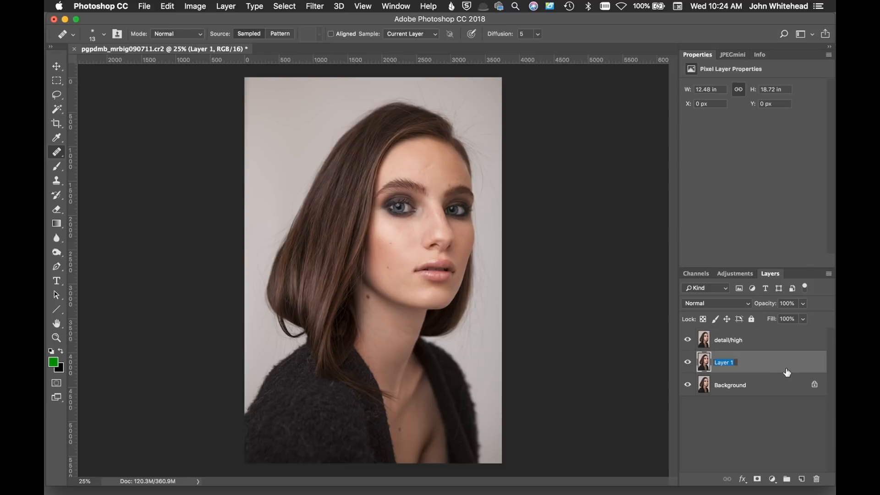
type("Lo")
key("BackSpace")
key("BackSpace")
key("BackSpace")
type("blur/color/low")
key("Return")
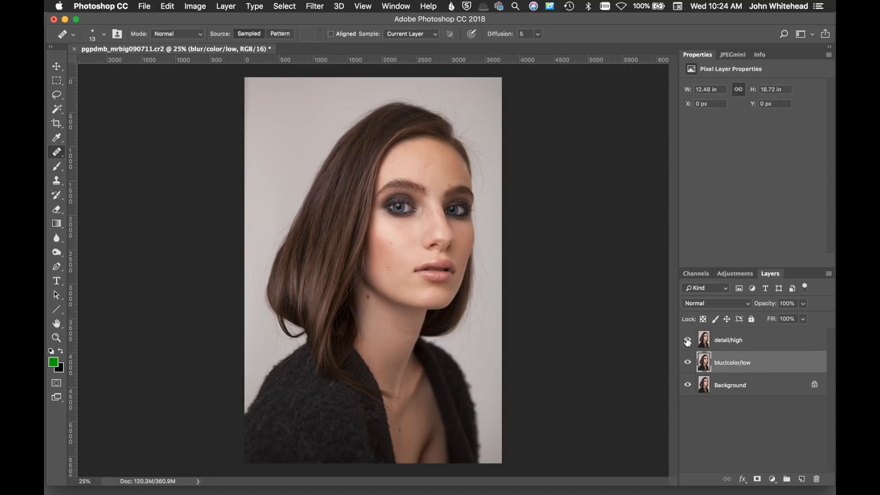
- Hide the detail/high layer and select the blur/color/low layer
left_click(688, 340)
left_click(688, 340)
left_click(729, 338)
left_click(687, 340)
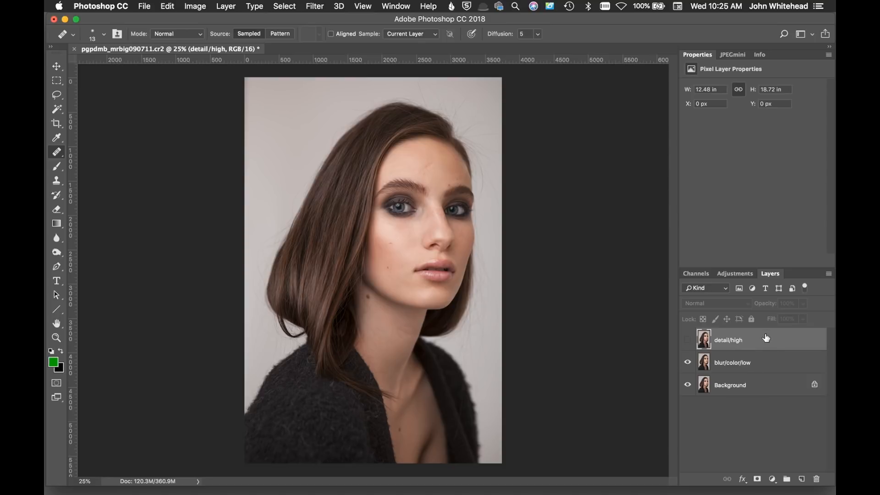
left_click(710, 361)
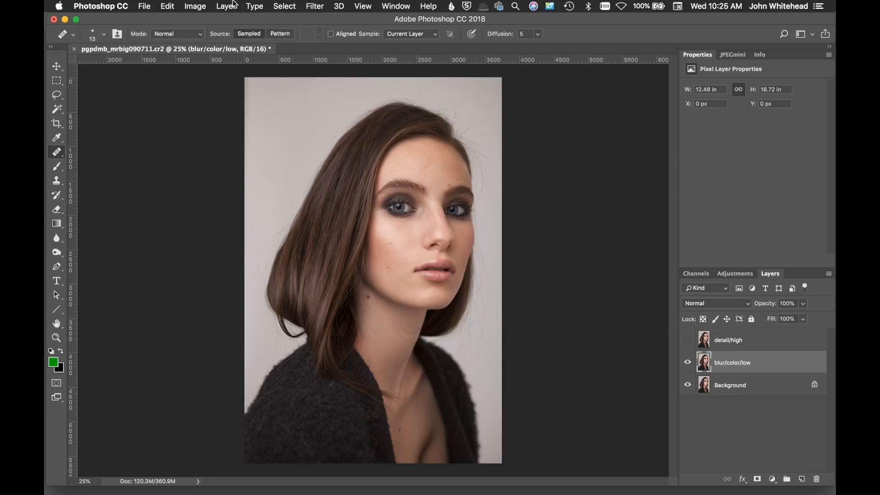
- Apply a Gaussian Blur with a radius of about 7.8 pixels to the blur/color/low layer, judging the skin at 50% zoom
left_click(317, 6)
mouse_move(330, 138)
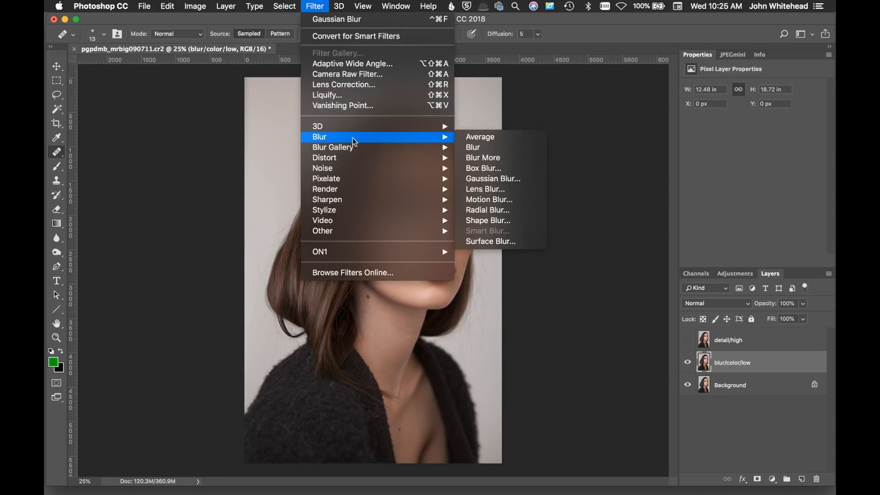
left_click(530, 180)
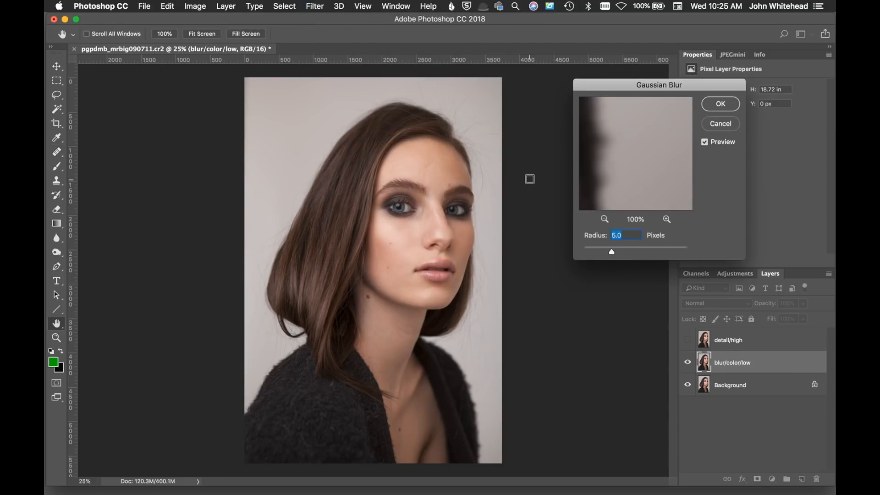
key("super+equal")
key("super+equal")
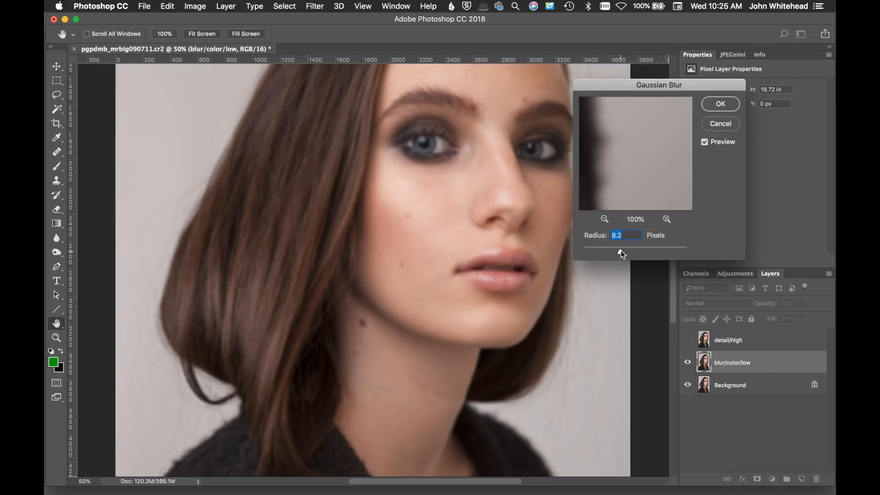
left_click_drag(598, 251, 592, 252)
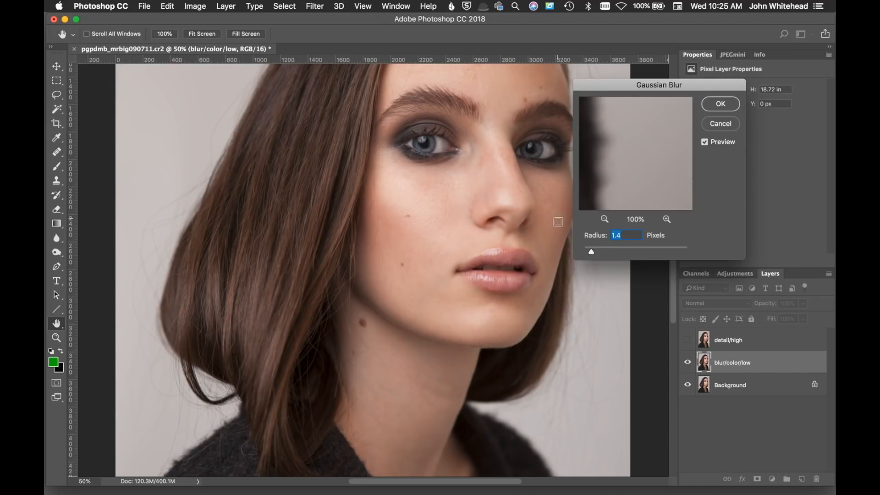
left_click_drag(591, 251, 613, 251)
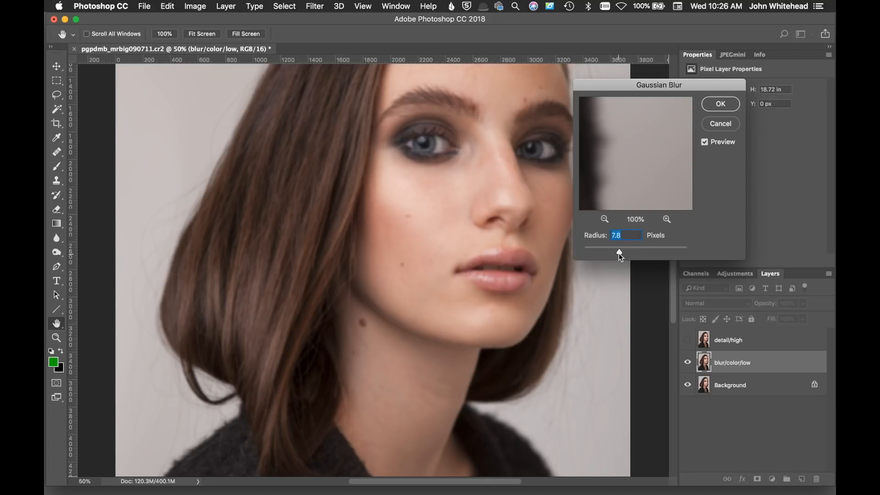
left_click_drag(619, 253, 618, 252)
left_click(720, 104)
key("j")
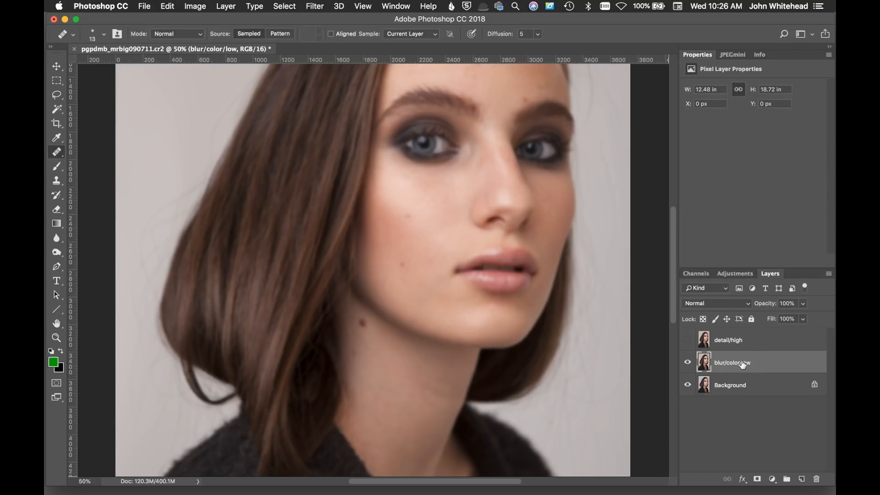
- Show and select the detail/high layer, and set Apply Image to use the blur/color/low layer inverted, with Add blending, scale 2, offset 0
left_click(688, 342)
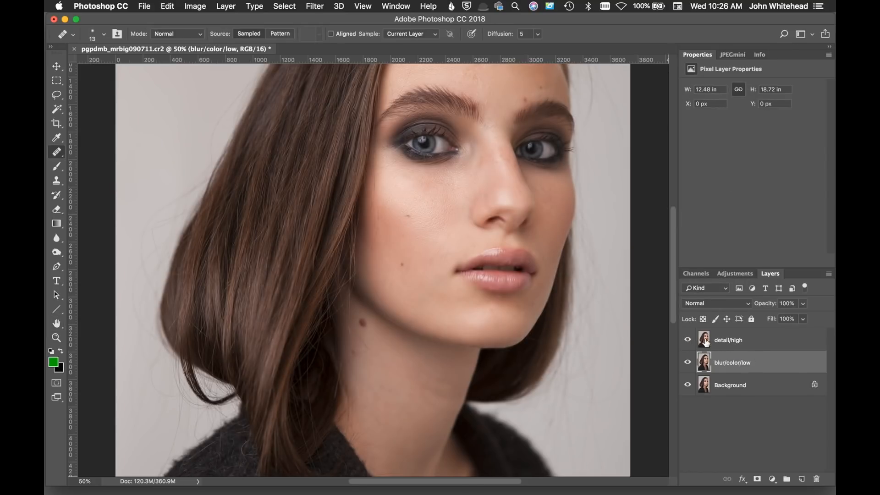
left_click(706, 342)
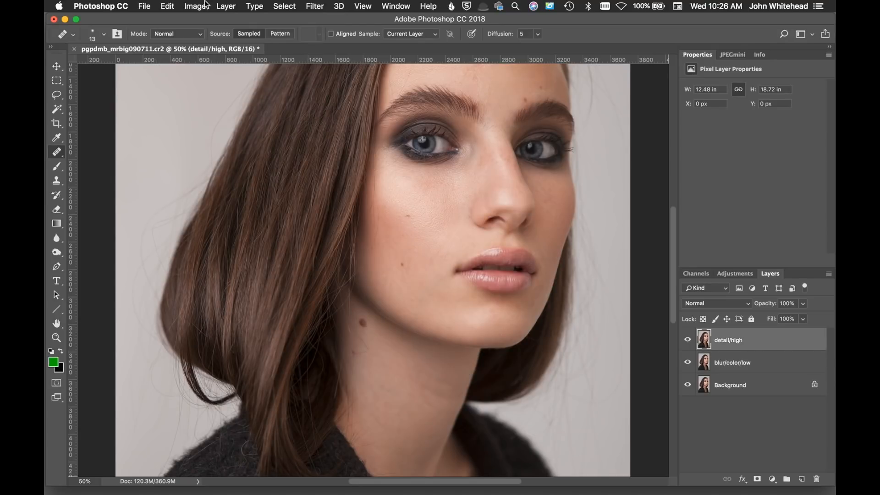
left_click(191, 6)
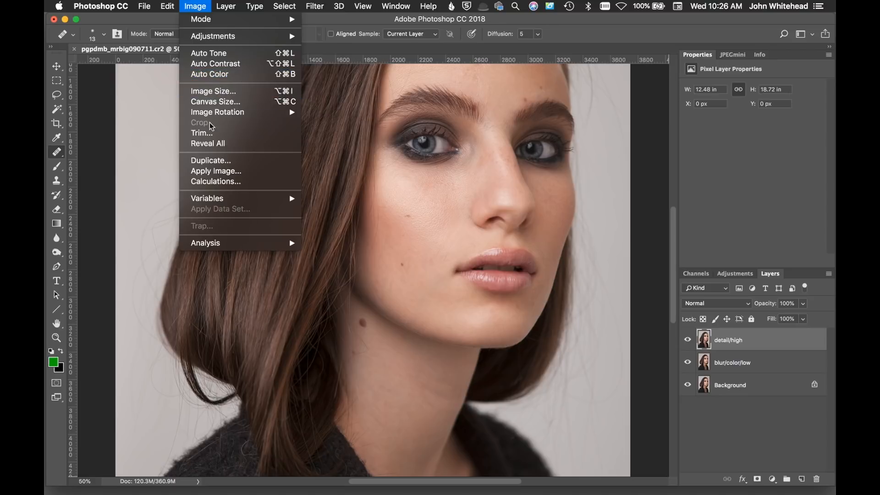
left_click(215, 172)
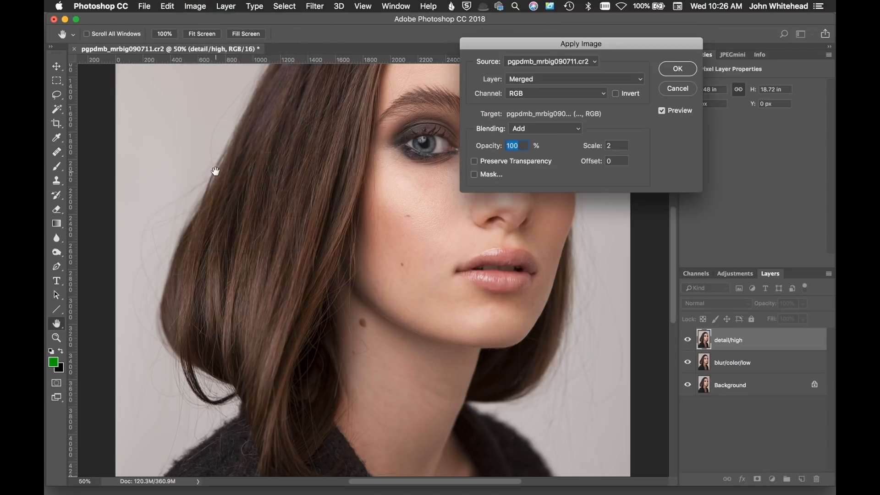
left_click(563, 78)
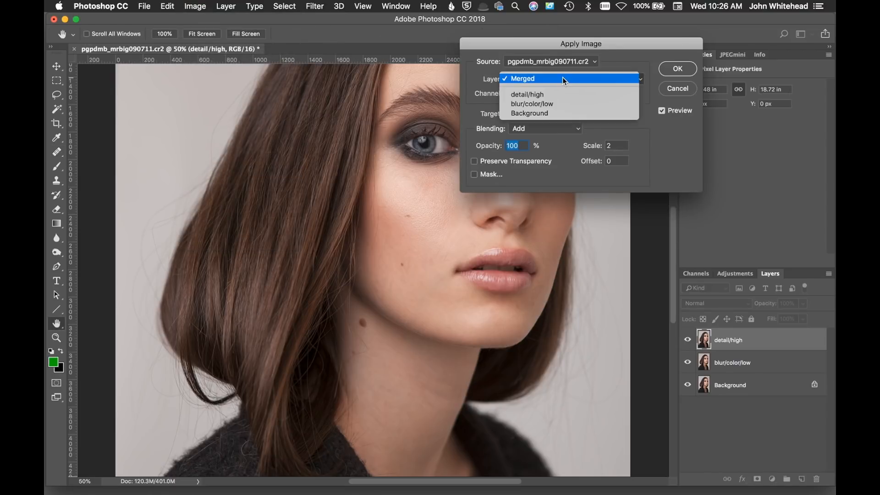
left_click(566, 103)
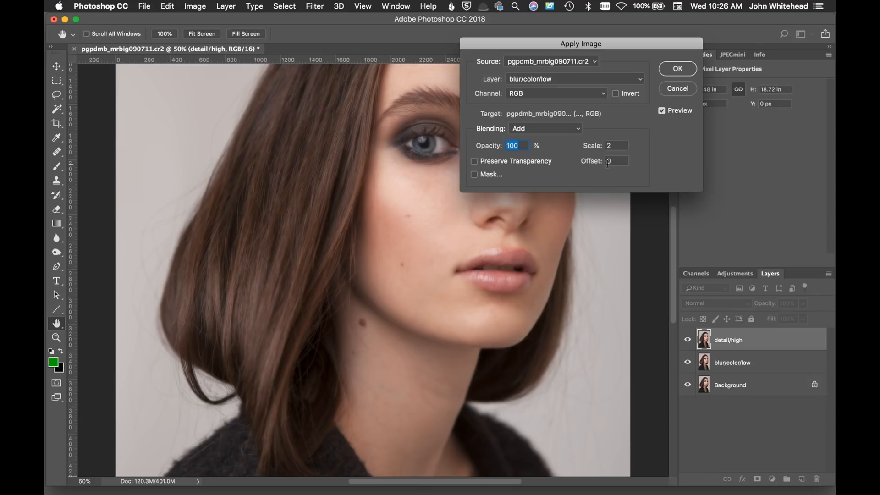
left_click(616, 94)
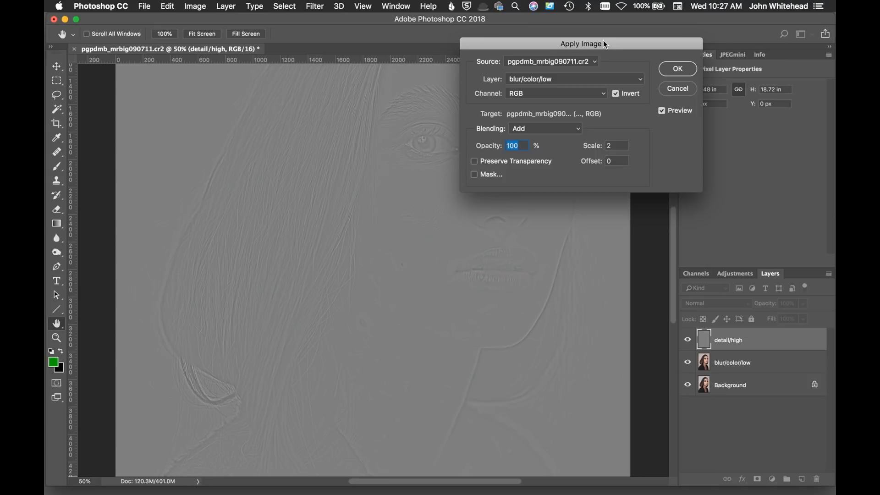
- Try the 8-bit Apply Image settings of Subtract, scale 2, offset 128 without Invert, and return to Add, offset 0, with Invert
left_click(564, 131)
left_click(567, 138)
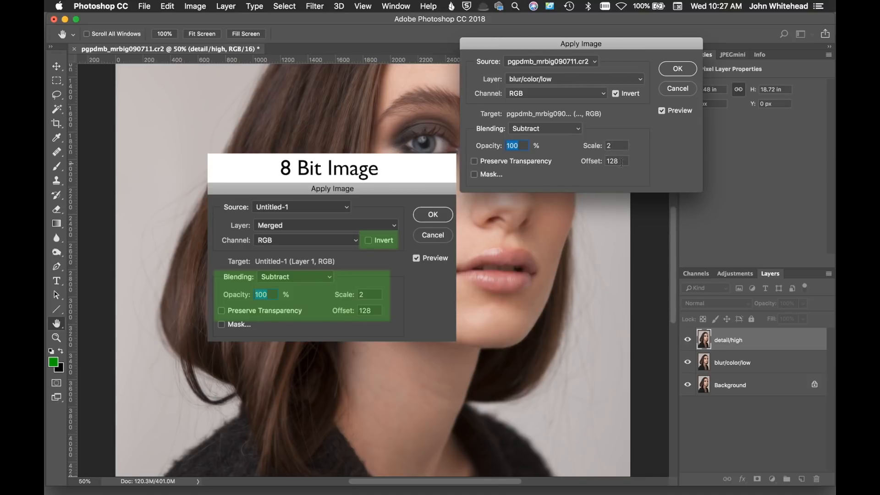
left_click(616, 93)
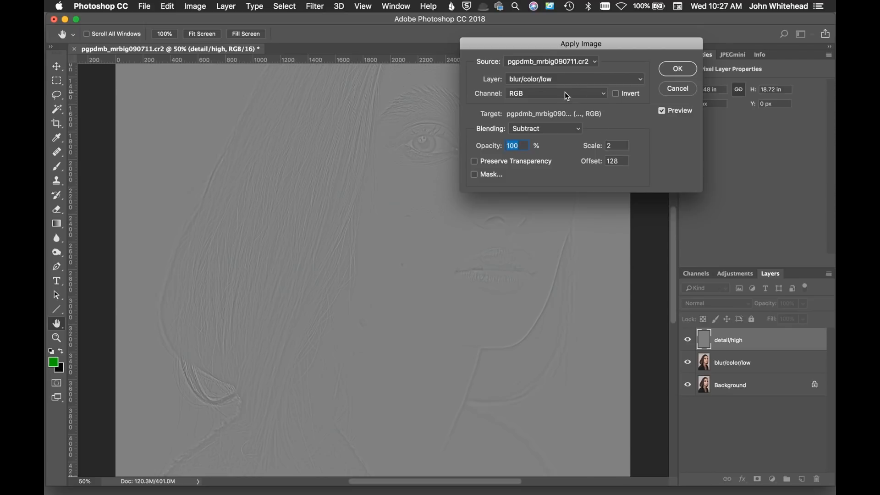
left_click(567, 134)
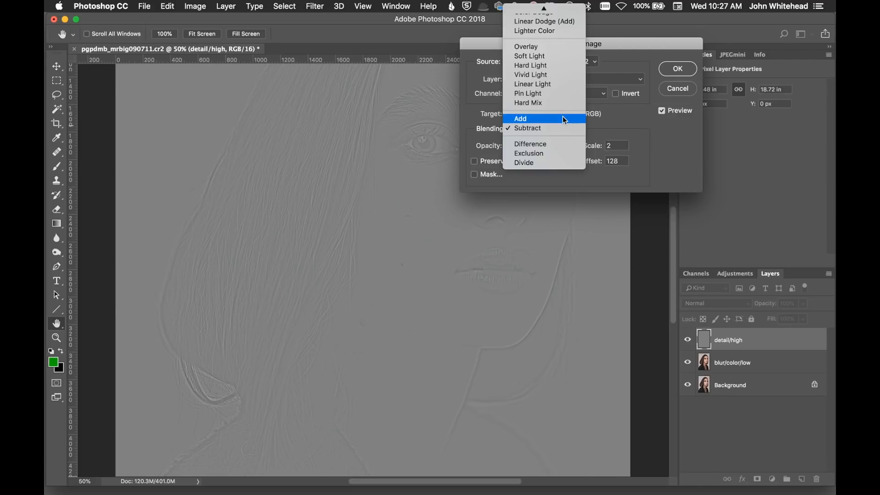
left_click(565, 120)
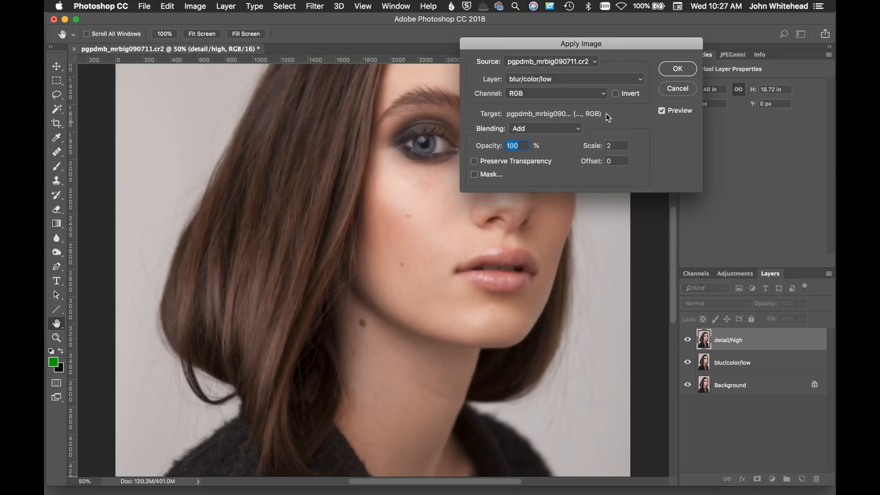
left_click(616, 93)
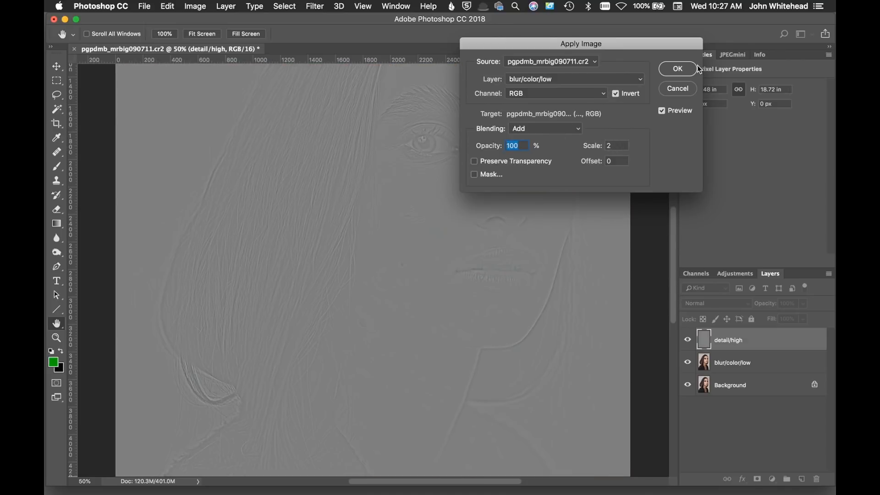
- Accept the Apply Image settings and set the detail/high layer's blend mode to Linear Light
left_click(683, 73)
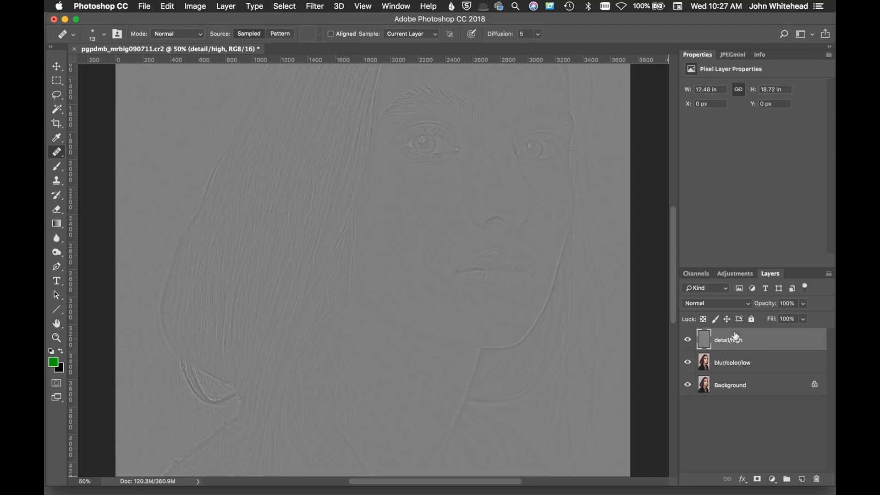
left_click(713, 304)
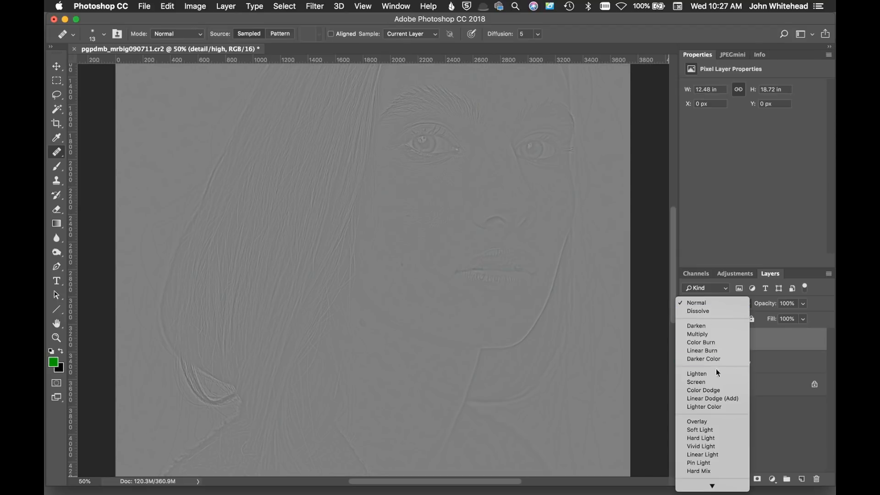
left_click(723, 454)
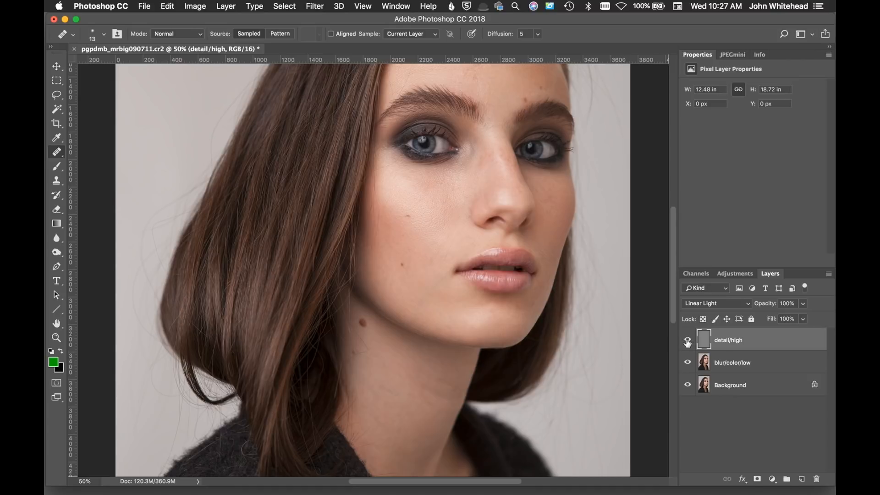
- Compare the face with the detail/high layer hidden and shown at 66.7% zoom, keeping that layer visible and selected
key("ctrl+r")
left_click_drag(472, 293, 448, 351)
key("ctrl+r")
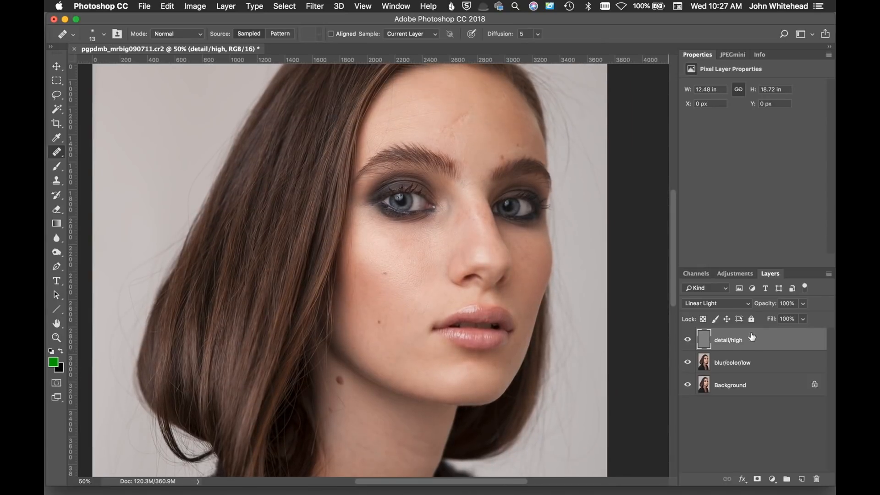
key("super+plus")
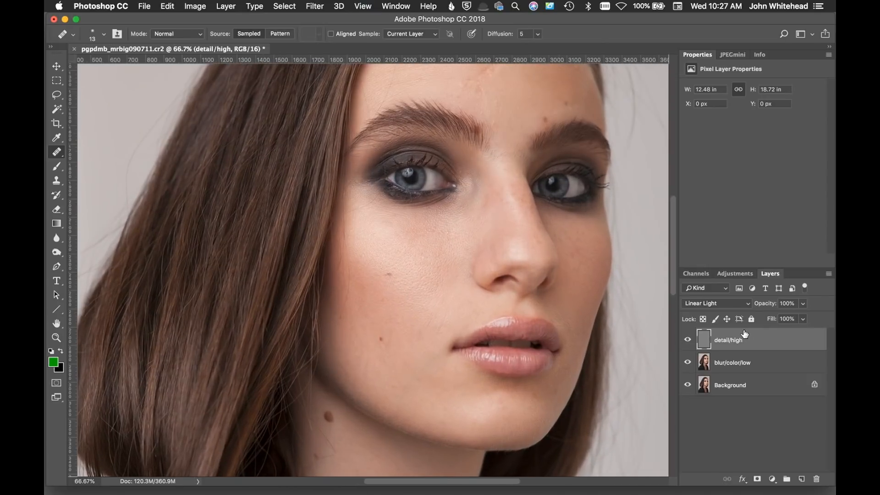
left_click(688, 341)
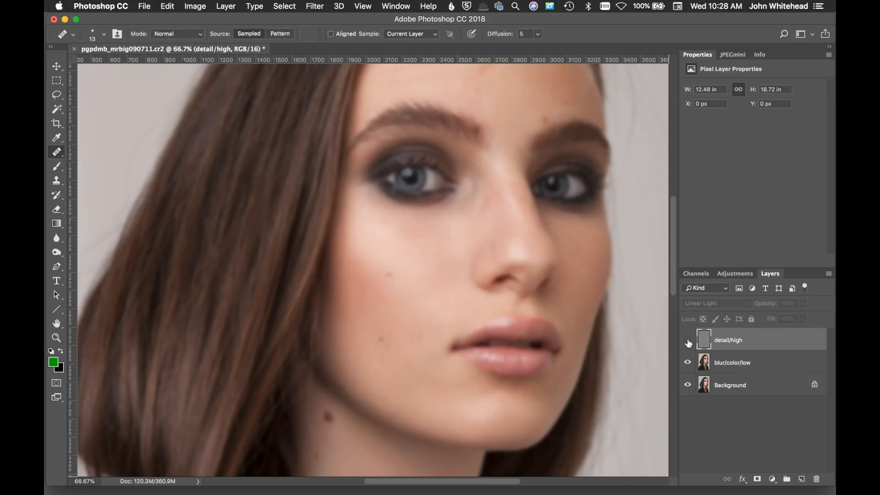
left_click(687, 341)
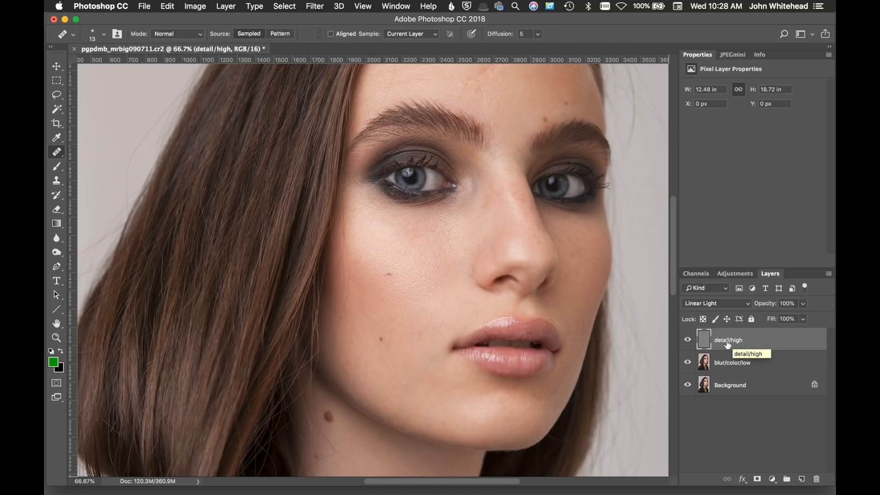
left_click(686, 340)
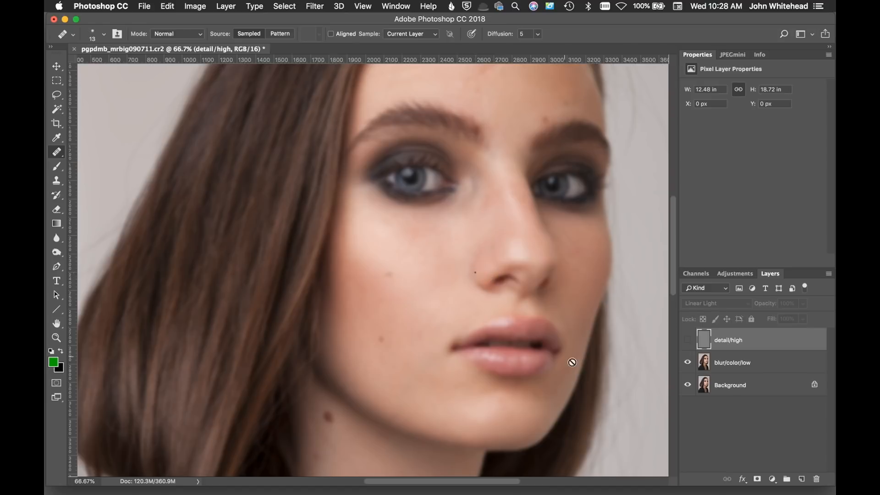
left_click(710, 363)
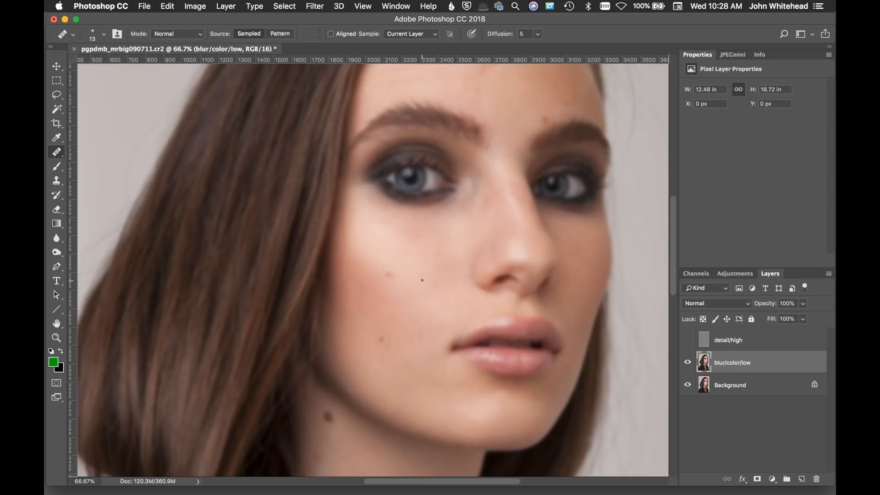
left_click(688, 340)
left_click(706, 340)
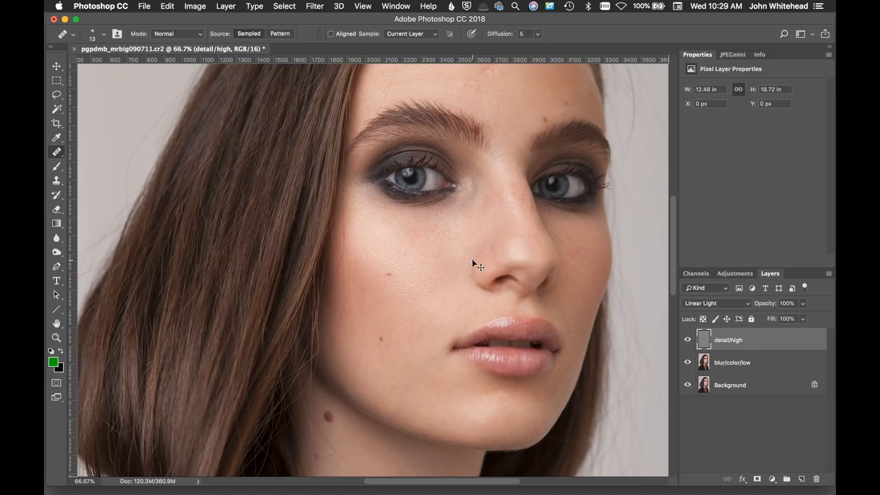
- Try lowering the detail/high layer's opacity to about 34% while viewing the skin at 100%, and restore it to full opacity
key("super+1")
left_click_drag(775, 306, 737, 313)
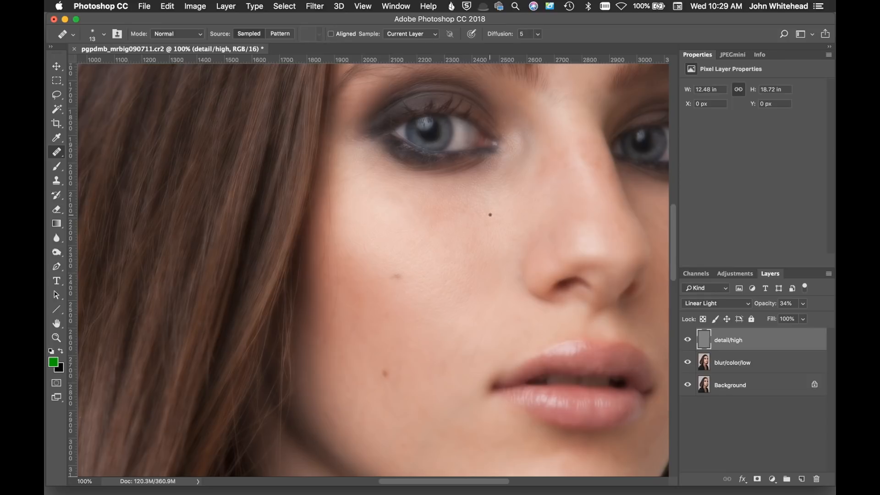
left_click_drag(769, 303, 767, 304)
left_click_drag(784, 301, 830, 304)
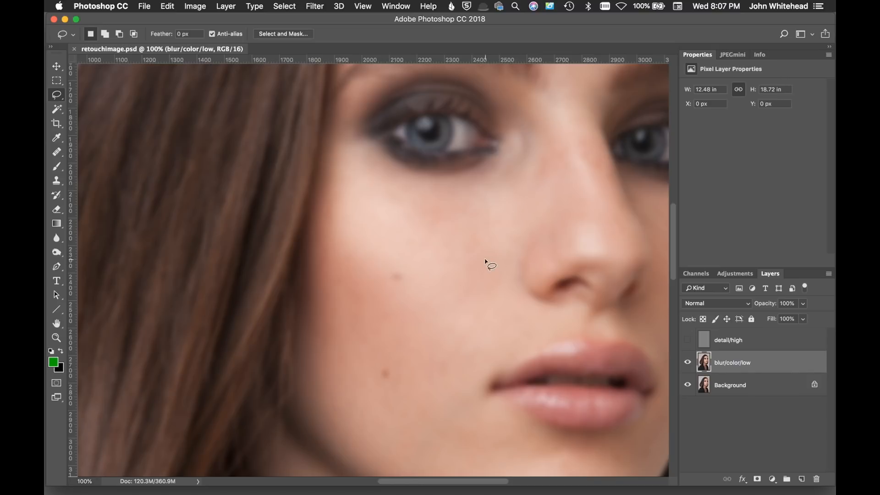
- Inspect the forehead scar on the blur/color/low layer, and show the detail/high layer for comparison
mouse_move(535, 267)
left_mouse_down()
mouse_move(385, 454)
mouse_move(381, 478)
left_mouse_up()
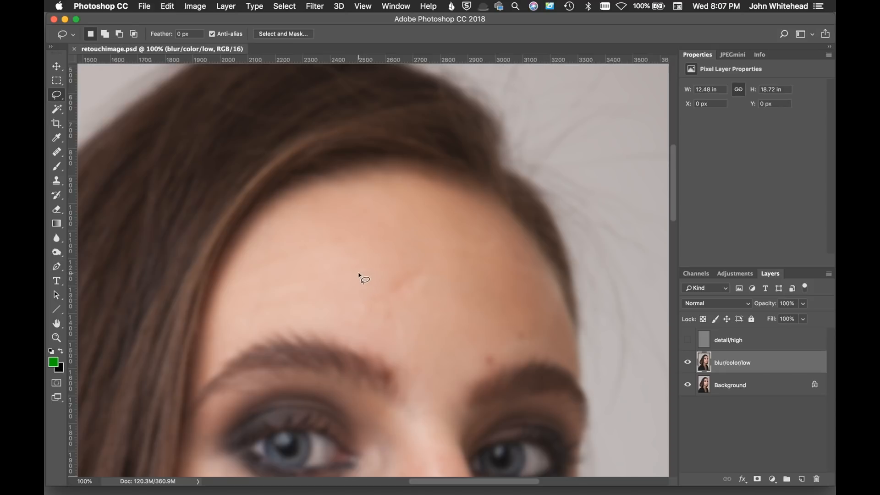
left_click(724, 347)
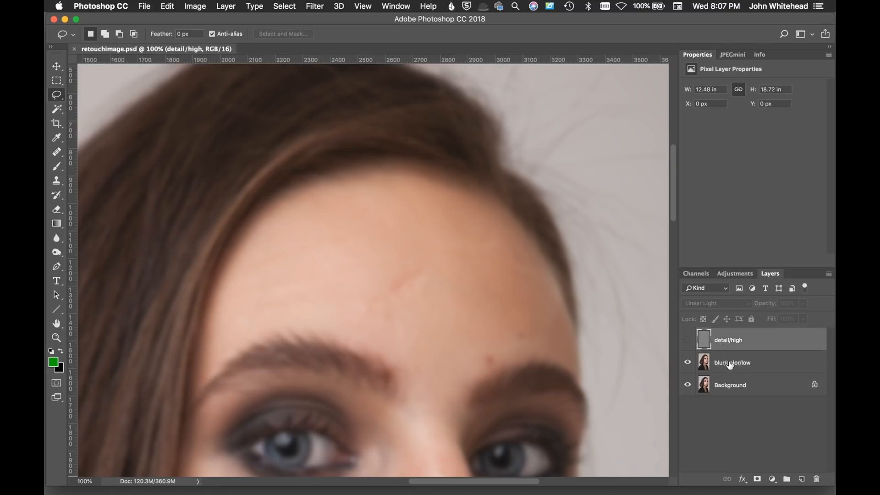
left_click(731, 366)
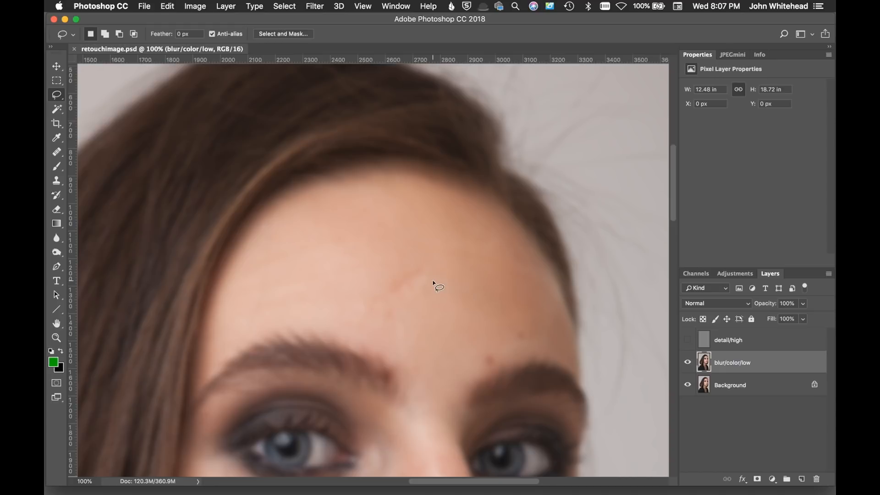
left_click(688, 341)
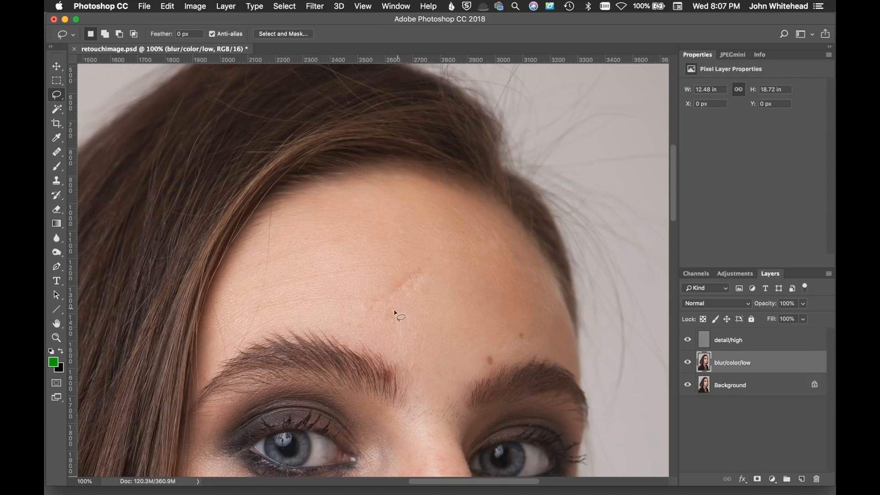
- Hide the detail/high layer, set the Lasso feather to 3 px, and outline the diagonal scar in the middle of the forehead
left_click(689, 342)
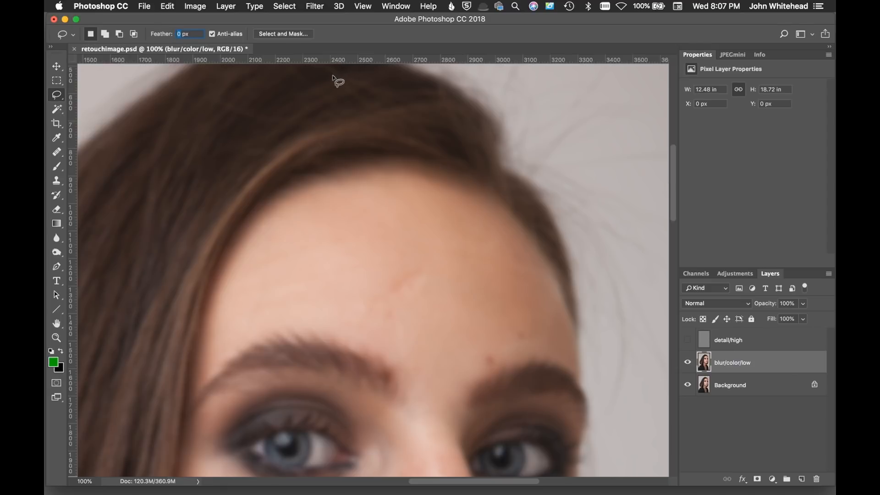
type("3")
mouse_move(403, 271)
left_mouse_down()
mouse_move(380, 288)
mouse_move(399, 301)
mouse_move(427, 290)
mouse_move(432, 274)
mouse_move(419, 260)
mouse_move(403, 271)
left_mouse_up()
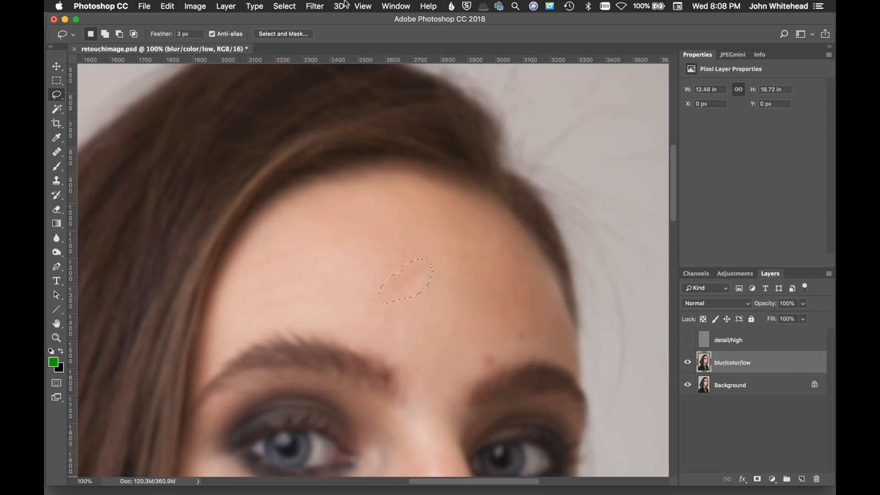
- Apply a Gaussian Blur to the selected forehead scar on the blur/color/low layer, and repeat the same filter once more
left_click(315, 5)
mouse_move(333, 136)
left_click(493, 179)
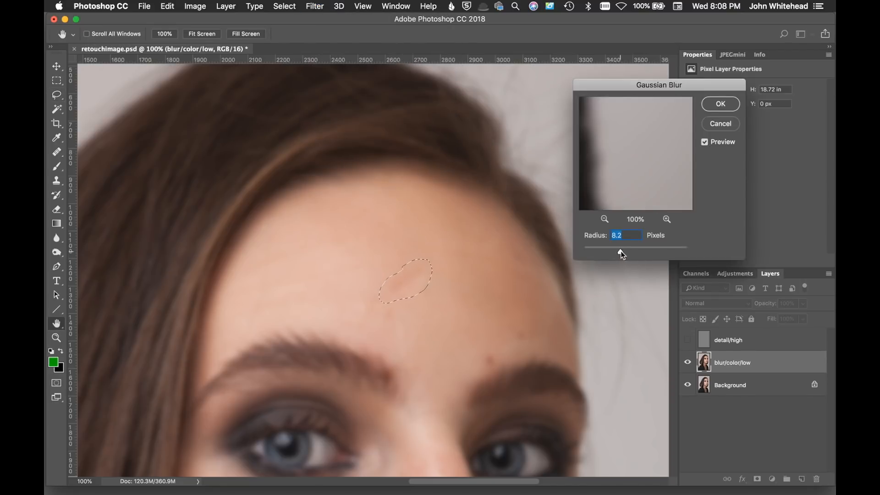
left_click_drag(623, 252, 622, 252)
left_click(721, 104)
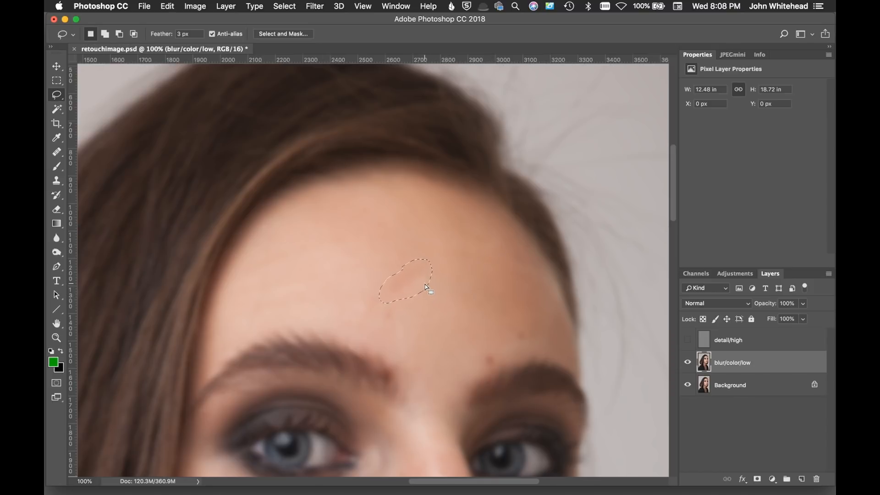
left_click(321, 6)
left_click(324, 19)
- Check the blurred scar area with the detail/high layer shown, hide that layer again, and clear the selection
left_click(687, 340)
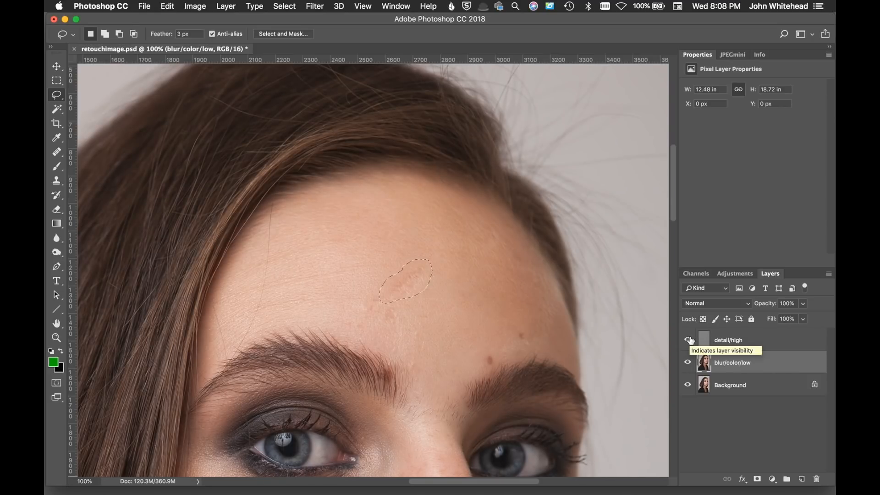
left_click(689, 340)
left_click(464, 300)
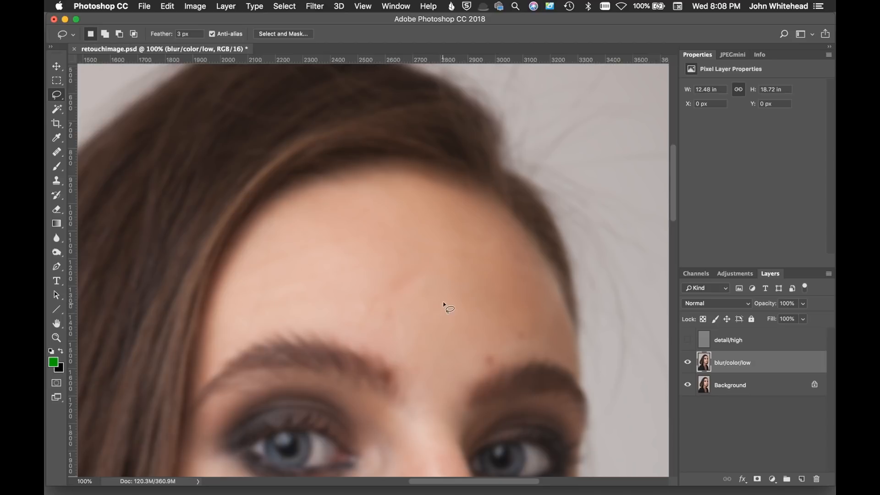
- Undo the blurring of the forehead scar along with its selection and the layer visibility changes
key("alt+super+z")
key("alt+super+z")
key("alt+super+z")
key("alt+super+z")
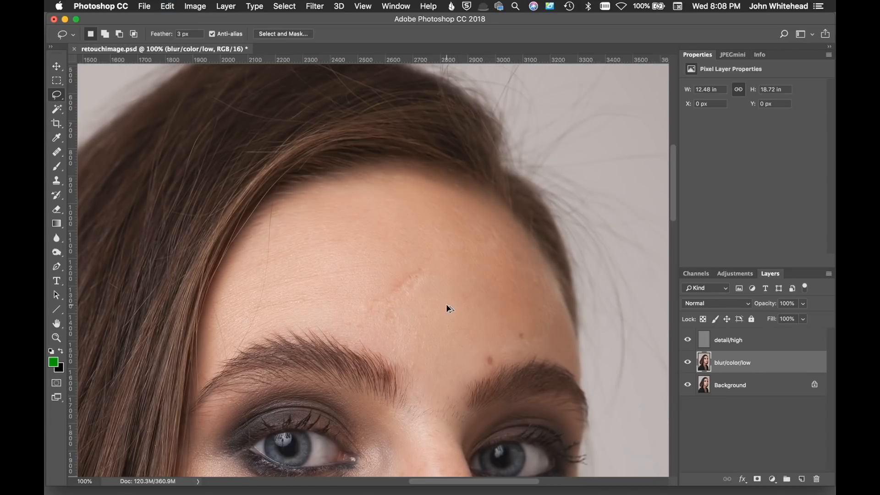
- Patch the diagonal forehead scar on the blur/color/low layer with detail/high hidden, compare with detail/high shown, and hide it again
left_click(688, 340)
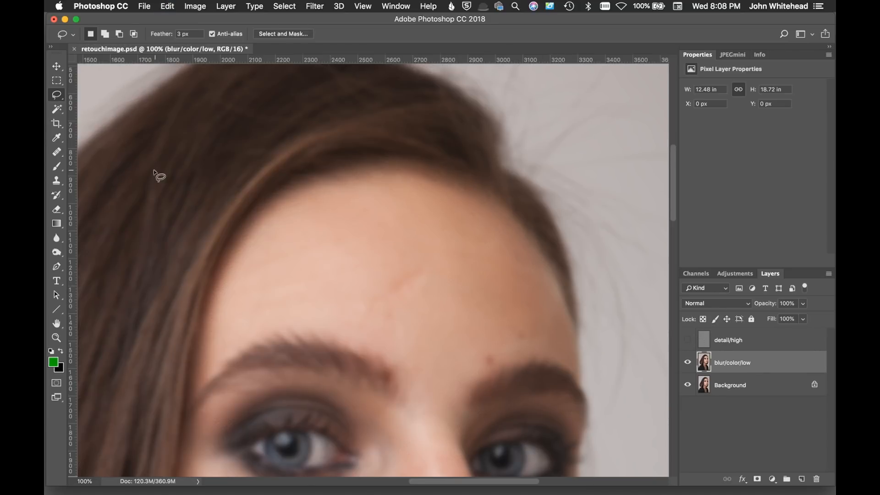
left_click(60, 157)
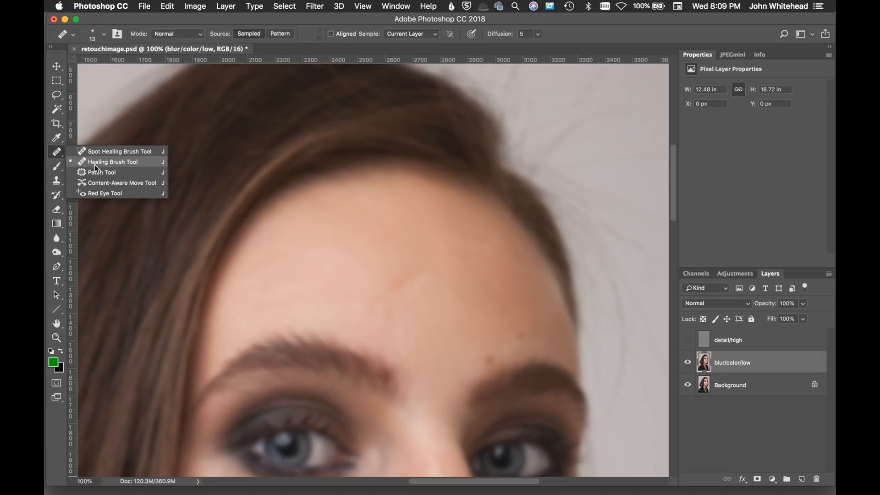
left_click(93, 172)
mouse_move(425, 260)
left_mouse_down()
mouse_move(386, 292)
mouse_move(389, 306)
mouse_move(426, 285)
mouse_move(430, 258)
left_mouse_up()
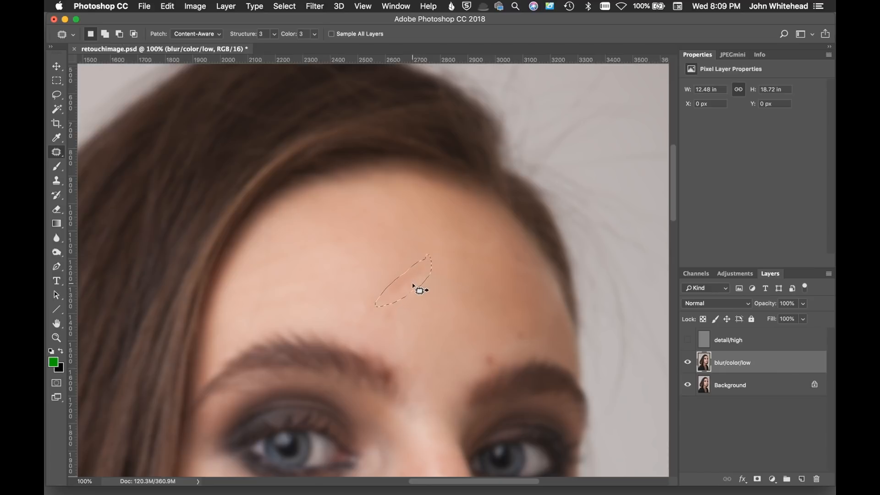
left_click_drag(416, 284, 381, 271)
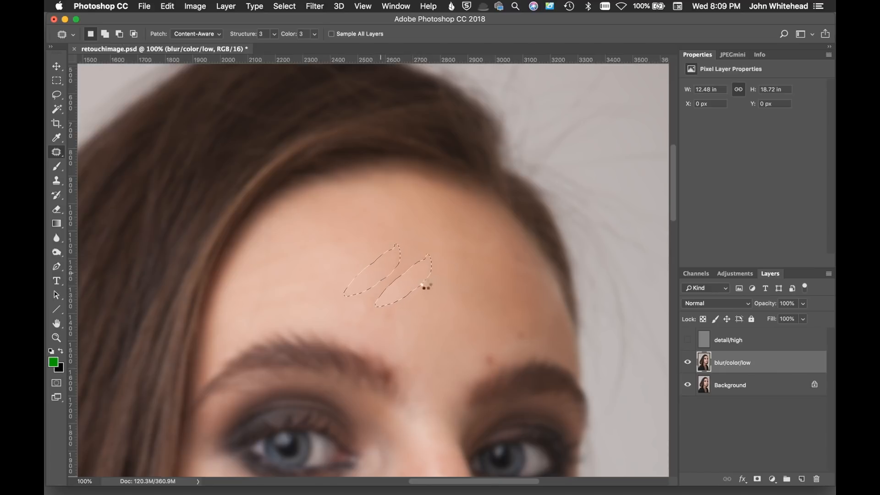
left_click(455, 291)
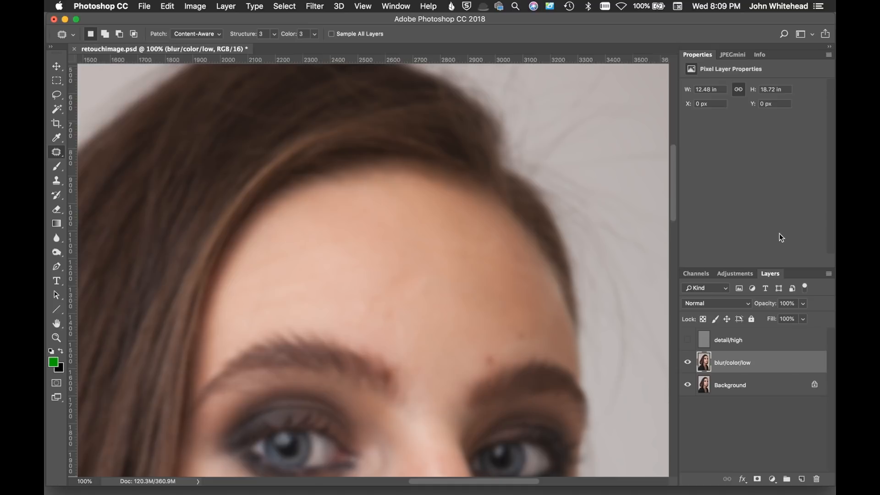
left_click(688, 340)
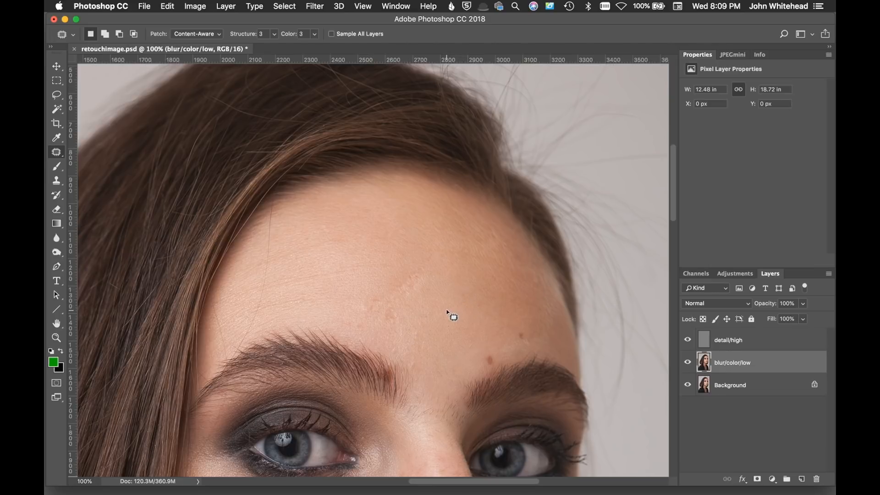
left_click(687, 342)
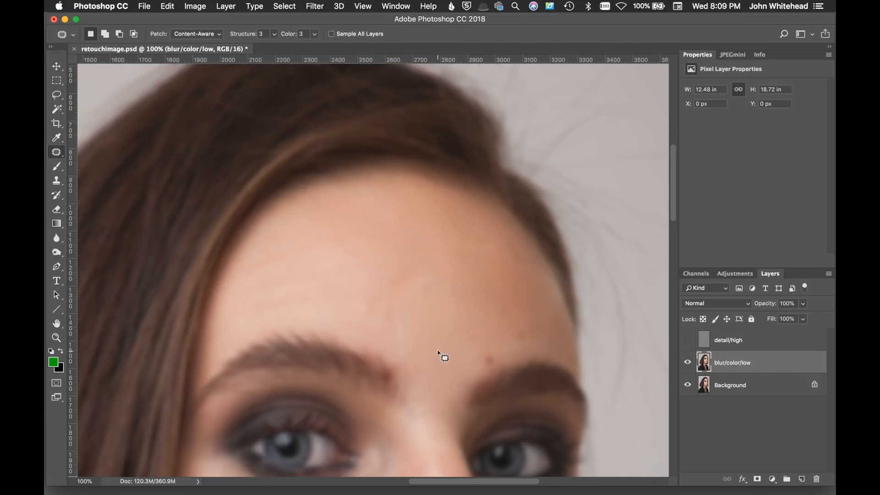
- Even out the forehead skin tone with the Clone Stamp at 64% opacity and a 164 px brush
left_click(52, 178)
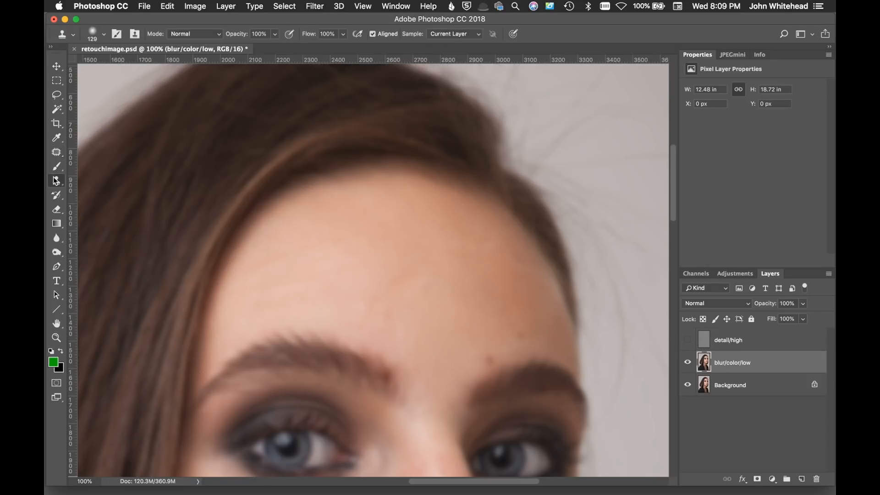
left_click_drag(360, 280, 376, 280)
left_click_drag(234, 40, 216, 37)
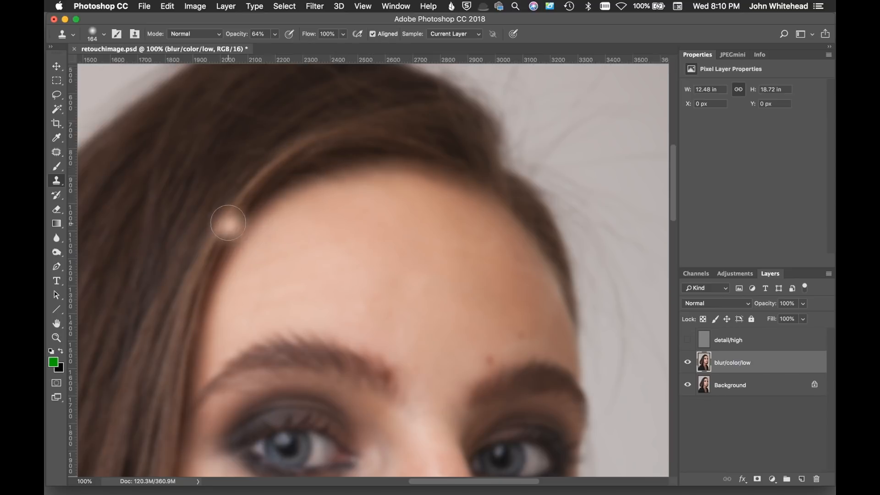
key("super+r")
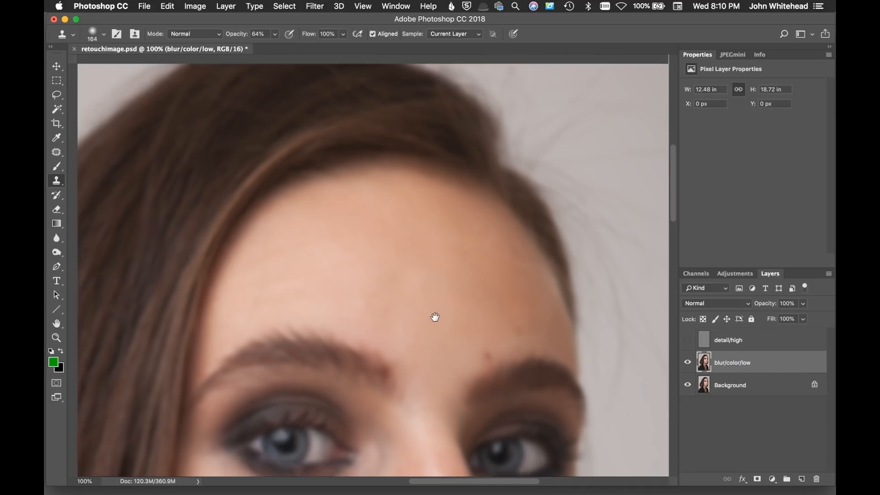
left_click_drag(435, 317, 413, 251)
key("super+r")
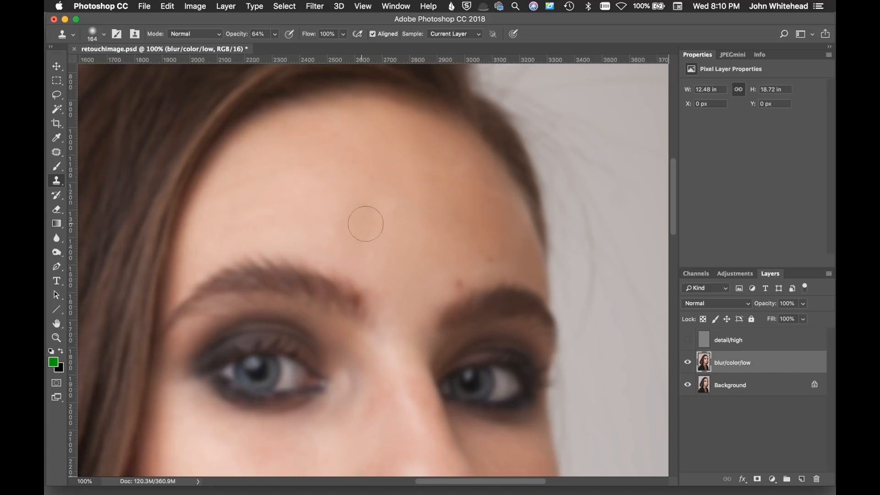
- Clone out the small dark spots above the shadowed-side eyebrow, undoing unsuitable strokes, and reduce the brush size to 74 px
mouse_move(455, 264)
left_mouse_down()
mouse_move(427, 270)
mouse_move(458, 267)
left_mouse_up()
left_click(202, 211)
key("super+z")
left_click(434, 363)
key("super+z")
left_click(439, 404)
scroll(389, 257, "down", 5)
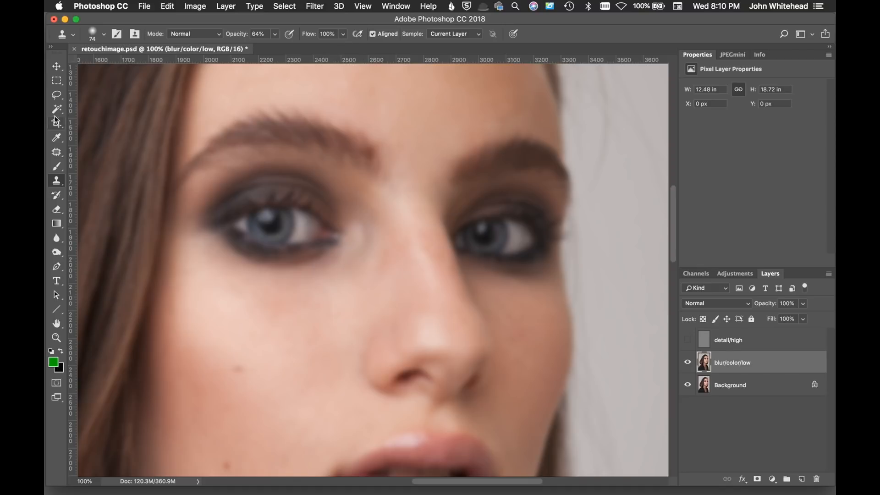
- Lasso the skin between the inner eye corner and the nose, reapply the last Gaussian Blur, and clear the selection
left_click(57, 95)
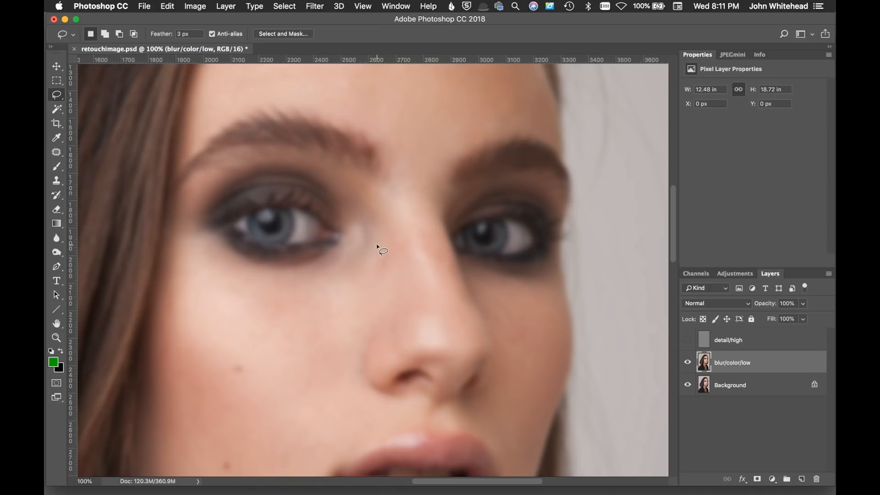
mouse_move(357, 224)
left_mouse_down()
mouse_move(333, 270)
mouse_move(367, 274)
mouse_move(376, 230)
mouse_move(381, 237)
left_mouse_up()
left_click(389, 260)
mouse_move(353, 232)
left_mouse_down()
mouse_move(330, 287)
mouse_move(356, 277)
mouse_move(378, 246)
mouse_move(373, 225)
mouse_move(354, 230)
left_mouse_up()
left_click(314, 6)
left_click(316, 17)
key("super+d")
- Outline the lit side of the nose bridge, reapply the last Gaussian Blur there, and clear the selection
mouse_move(380, 242)
left_mouse_down()
mouse_move(360, 288)
mouse_move(401, 269)
mouse_move(408, 249)
mouse_move(394, 224)
left_mouse_up()
left_click(324, 5)
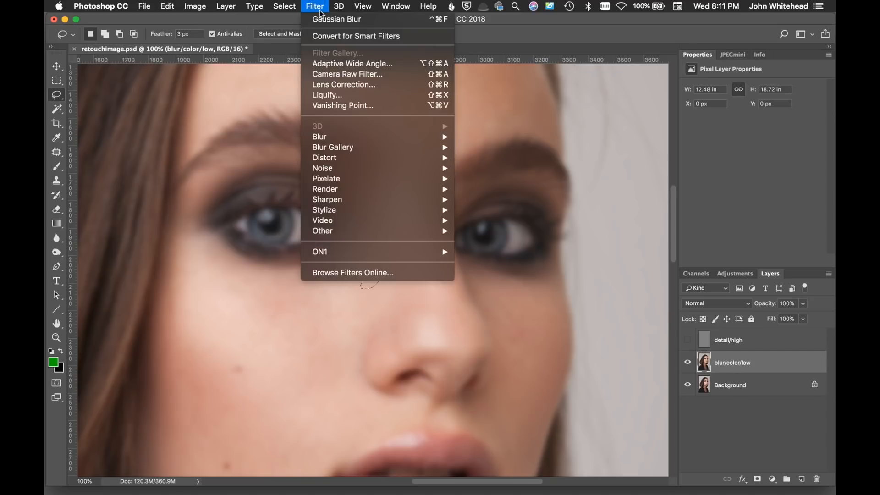
left_click(349, 17)
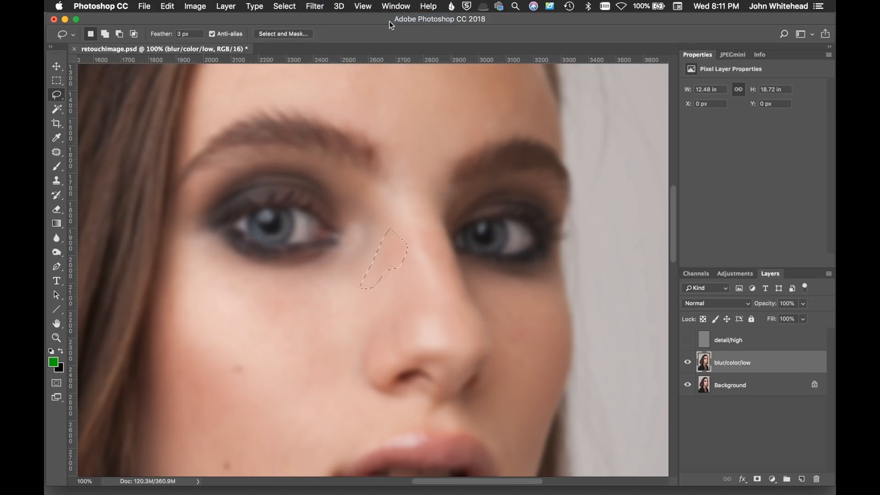
key("super+d")
- Try a Gaussian Blur with a 28.9 px radius on a rounded lasso area along the side of the nose bridge
mouse_move(381, 234)
left_mouse_down()
mouse_move(371, 264)
mouse_move(376, 282)
mouse_move(394, 286)
mouse_move(412, 254)
mouse_move(387, 223)
left_mouse_up()
left_click(315, 6)
mouse_move(338, 136)
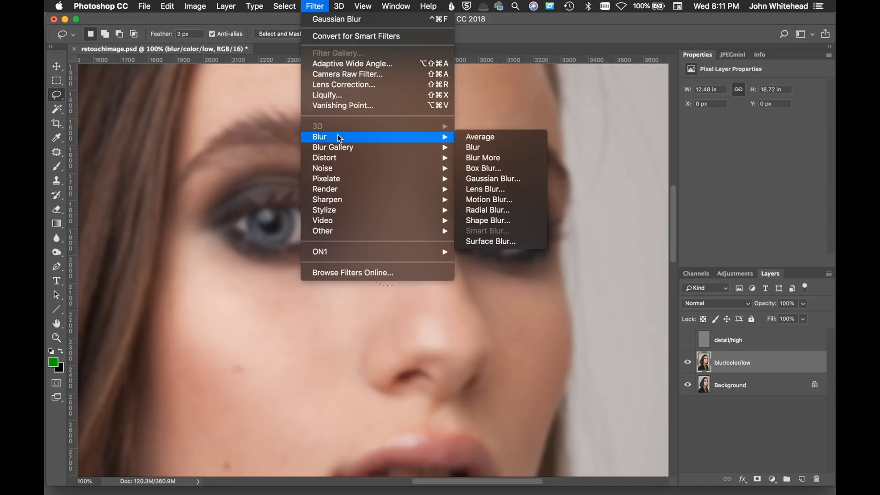
left_click(542, 179)
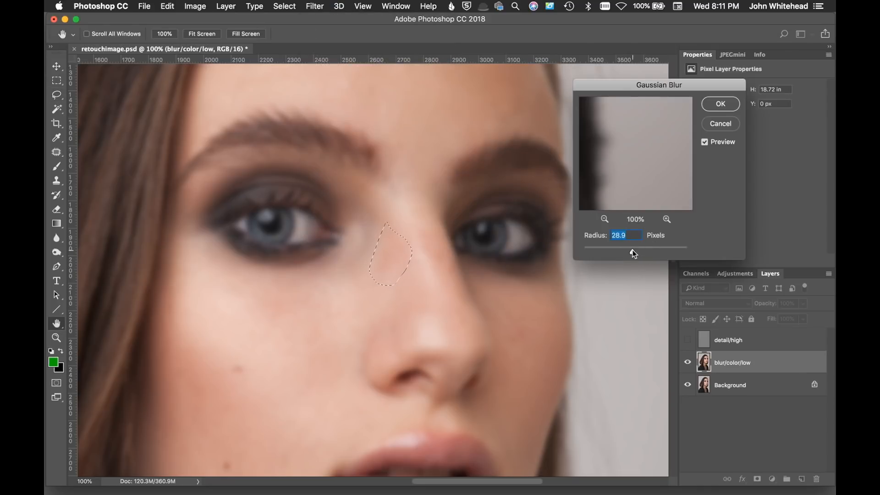
left_click(726, 104)
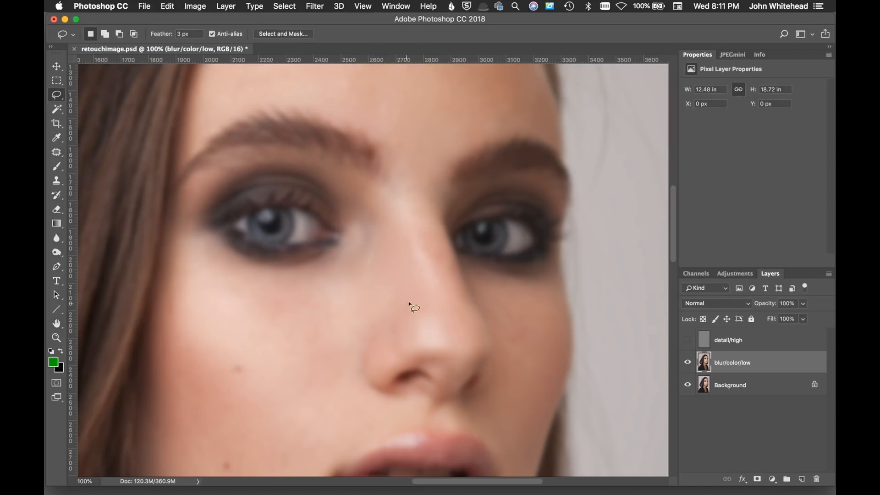
- Inspect the blurred side of the nose up close and undo the last blur
key("super+plus")
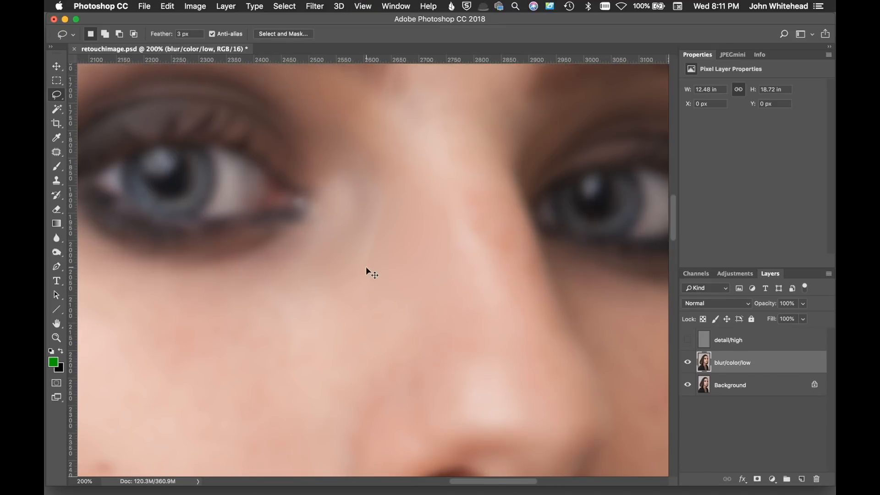
key("super+minus")
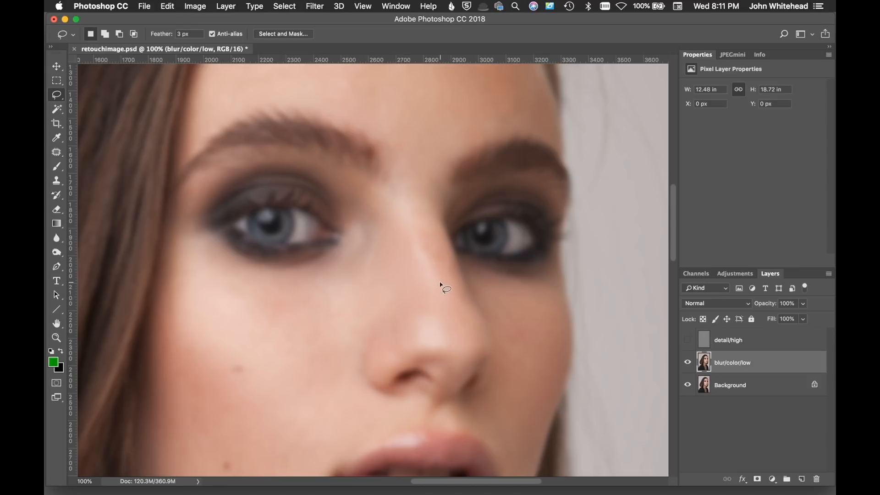
key("alt+super+z")
key("alt+super+z")
- Set the Lasso feather to 7 px, outline the side of the nose bridge, reapply Gaussian Blur, and clear the selection
type("7")
mouse_move(379, 227)
left_mouse_down()
mouse_move(368, 267)
mouse_move(374, 286)
mouse_move(403, 278)
mouse_move(413, 265)
mouse_move(381, 230)
left_mouse_up()
left_click(315, 6)
left_click(320, 21)
key("super+d")
key("super+z")
key("super+d")
- Set the Lasso feather to 10 px, outline the nose bridge area again, reapply Gaussian Blur, and clear the selection
left_click(284, 6)
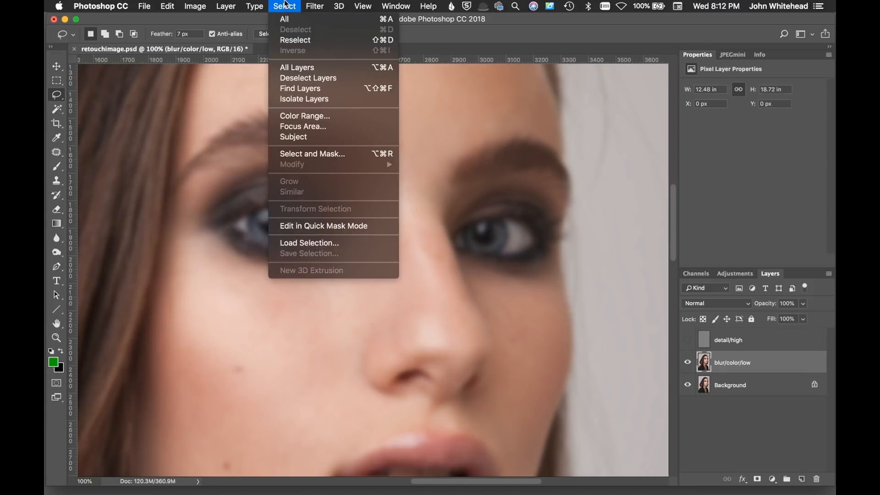
left_click(285, 5)
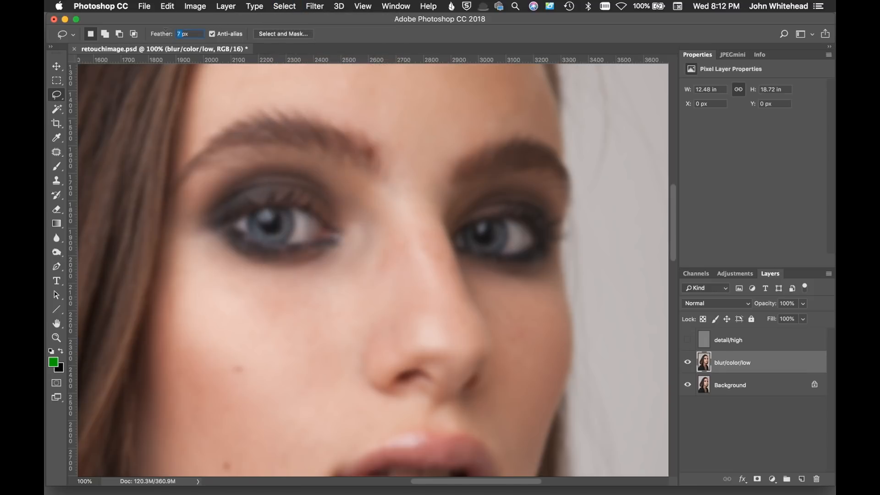
type("0")
mouse_move(391, 235)
left_mouse_down()
mouse_move(376, 275)
mouse_move(389, 279)
mouse_move(407, 266)
mouse_move(391, 227)
left_mouse_up()
left_click(315, 6)
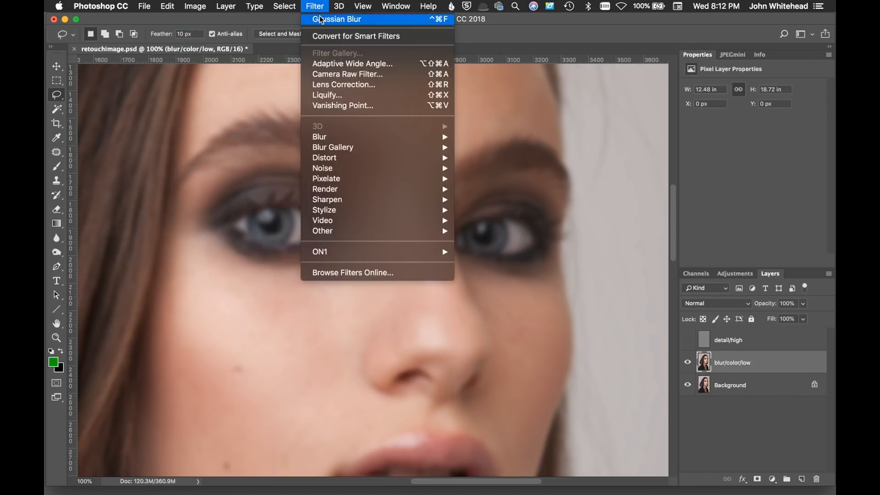
left_click(358, 19)
key("super+d")
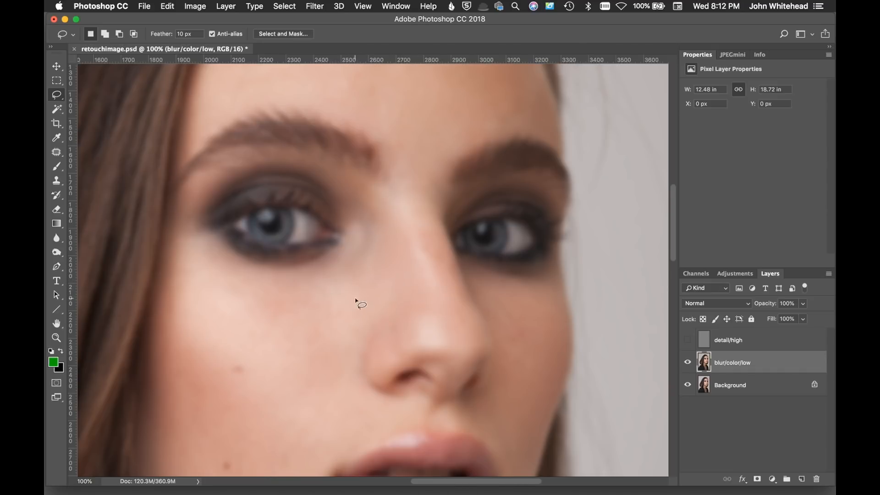
- Apply a Gaussian Blur with a 5.4 px radius to a narrow strip between the inner eye and nose, and clear the selection
mouse_move(377, 226)
left_mouse_down()
mouse_move(362, 290)
mouse_move(380, 259)
mouse_move(379, 235)
left_mouse_up()
left_click(319, 5)
mouse_move(328, 139)
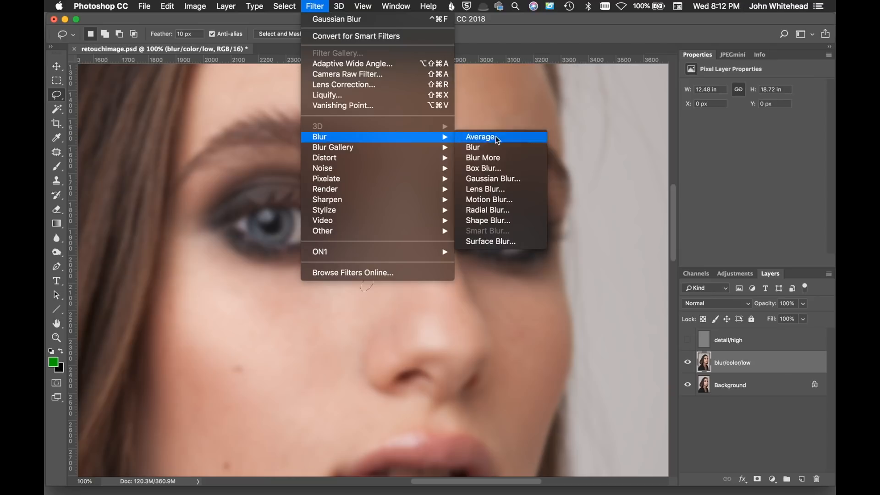
left_click(522, 179)
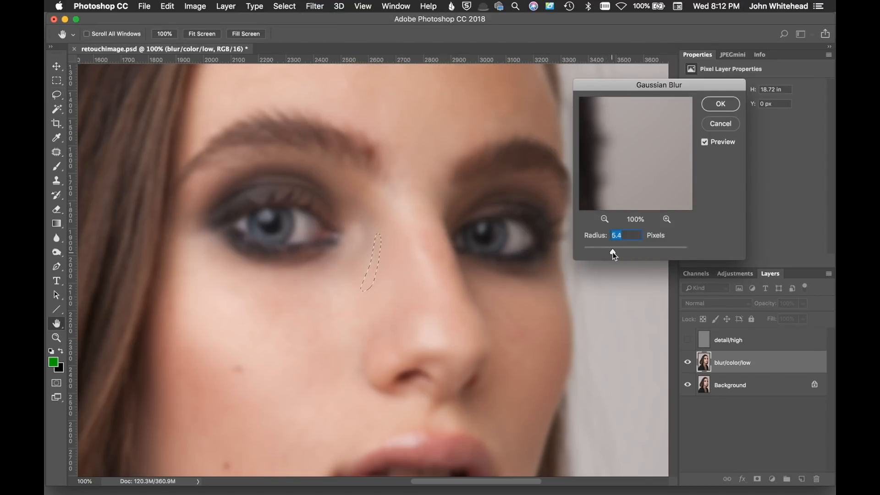
left_click(721, 103)
key("super+d")
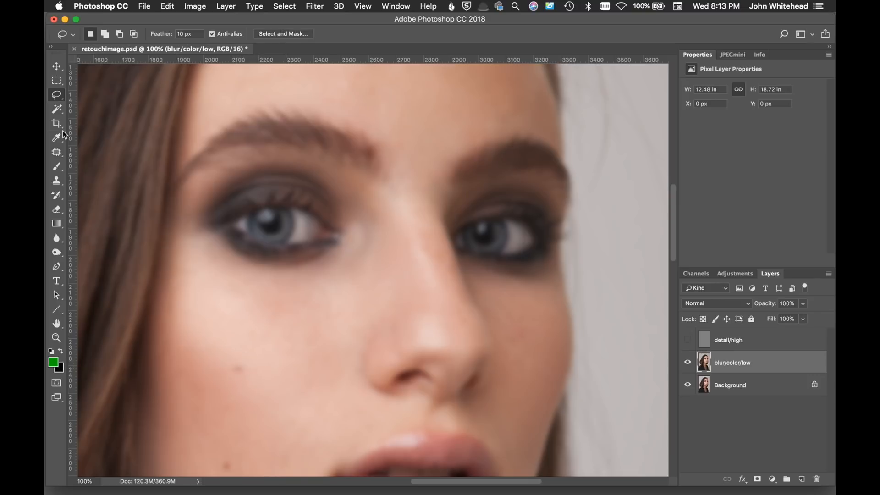
- Patch the dark spots on the middle and lower part of the lit cheek with nearby clean skin
left_click(58, 154)
mouse_move(242, 364)
left_mouse_down()
mouse_move(232, 367)
mouse_move(241, 375)
mouse_move(238, 389)
left_mouse_up()
key("super+d")
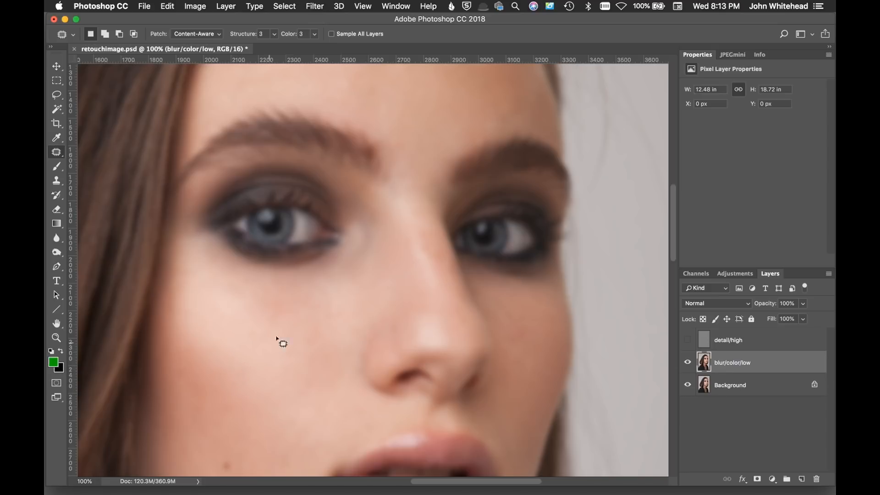
left_click_drag(246, 425, 276, 283)
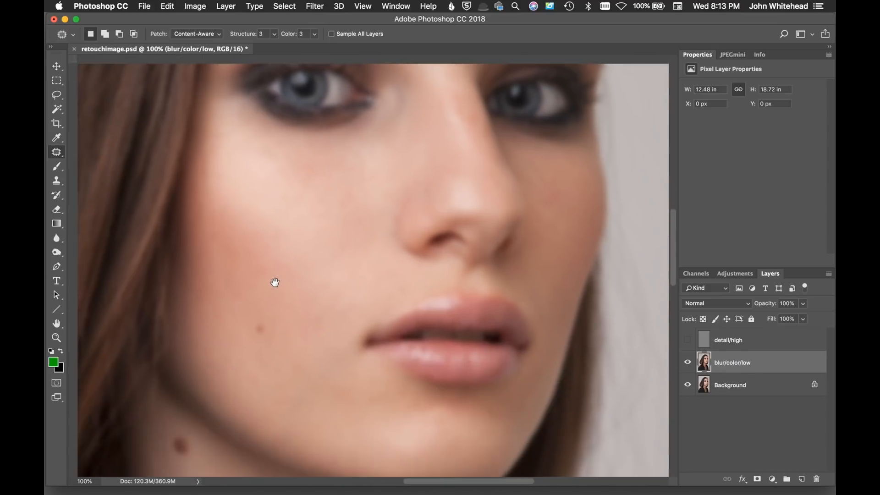
mouse_move(265, 329)
left_mouse_down()
mouse_move(258, 322)
mouse_move(252, 330)
mouse_move(268, 334)
mouse_move(264, 307)
left_mouse_up()
key("ctrl+d")
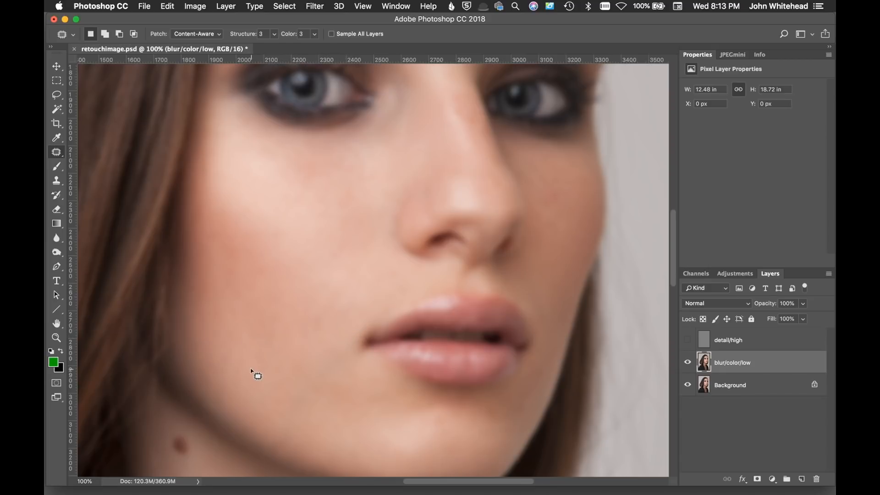
- Patch the uneven skin on the shadowed cheek beside the nose and clear the selection
mouse_move(542, 191)
left_mouse_down()
mouse_move(551, 206)
mouse_move(555, 186)
left_mouse_up()
left_click_drag(557, 226, 557, 227)
key("super+d")
- Patch the brown mole on the neck below the jawline twice with clean skin from below it
left_click_drag(309, 366, 301, 179)
key("super+r")
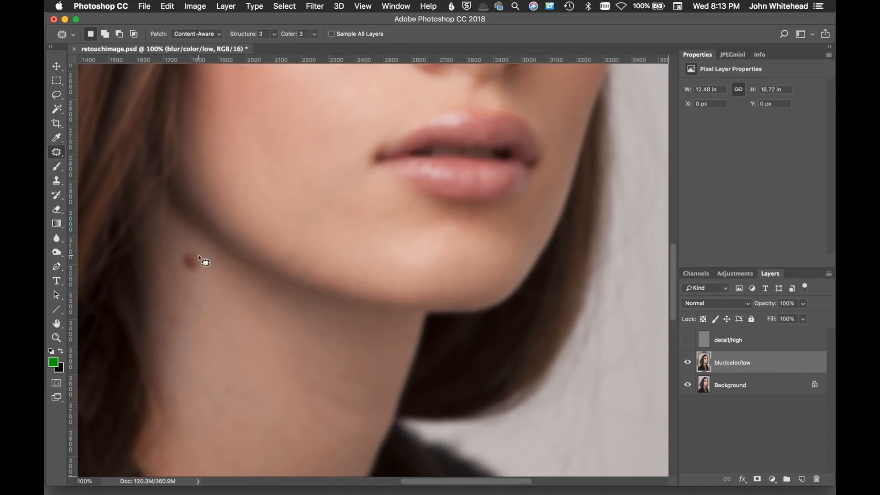
mouse_move(197, 253)
left_mouse_down()
mouse_move(178, 252)
mouse_move(184, 277)
mouse_move(199, 264)
mouse_move(194, 249)
mouse_move(186, 294)
left_mouse_up()
key("super+d")
mouse_move(199, 251)
left_mouse_down()
mouse_move(198, 243)
mouse_move(181, 256)
mouse_move(183, 275)
mouse_move(200, 271)
mouse_move(197, 247)
mouse_move(191, 295)
left_mouse_up()
key("ctrl+d")
- Smooth the neck skin around the patched mole with the Clone Stamp at 40% opacity and a 122 px brush
left_click(56, 180)
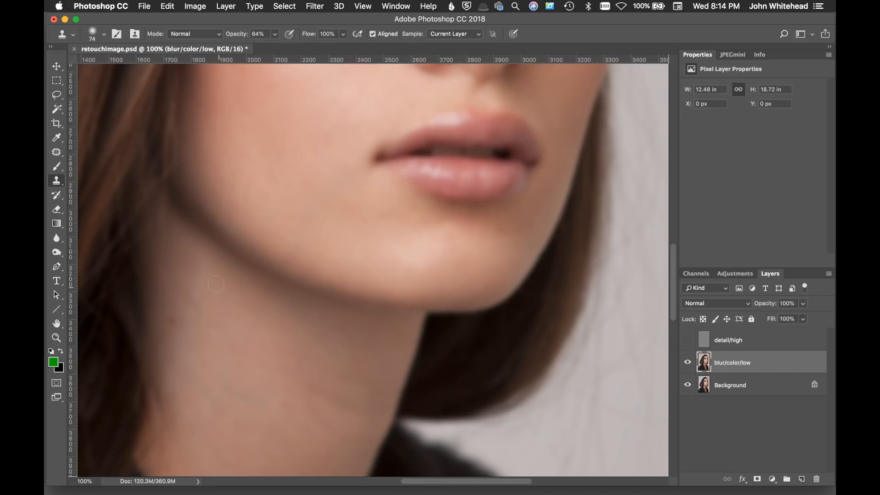
left_click_drag(218, 284, 232, 291)
left_click_drag(242, 36, 232, 35)
left_click_drag(208, 290, 214, 297)
left_click(210, 288, "alt")
left_click(191, 266)
left_click(174, 341, "alt")
- Lasso the light tendon line on the lower neck, soften it with a 7.4 px Gaussian Blur and clear the selection
left_click_drag(314, 415, 357, 239)
key("ctrl+r")
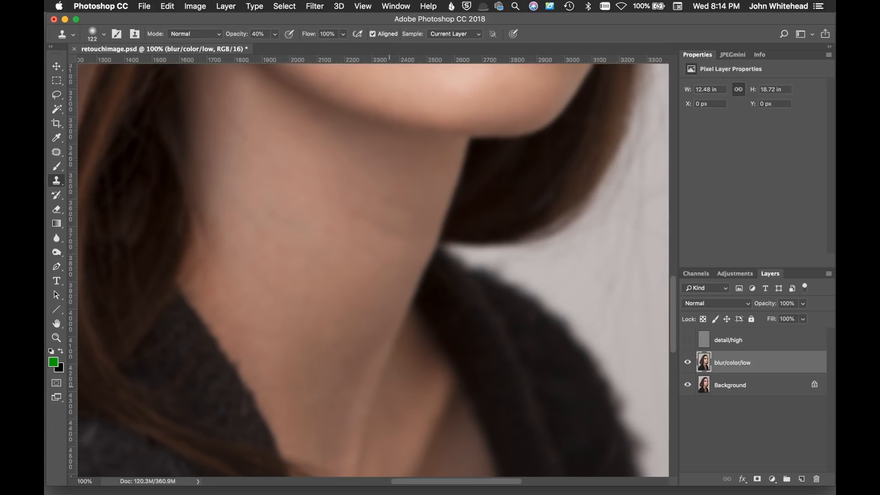
left_click_drag(370, 364, 304, 261)
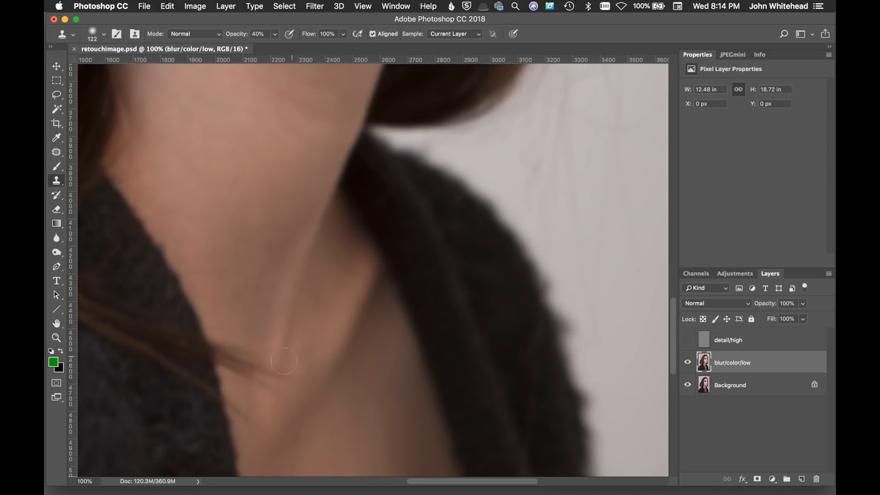
left_click(56, 95)
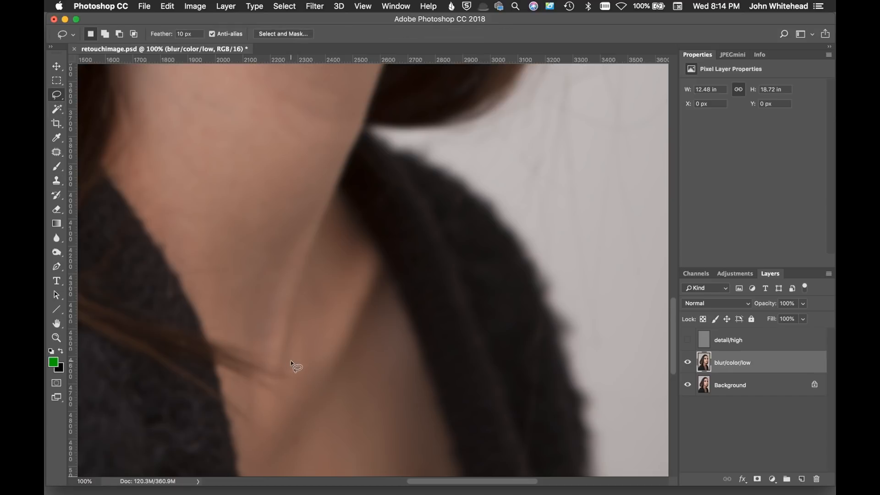
mouse_move(289, 250)
left_mouse_down()
mouse_move(334, 205)
mouse_move(288, 367)
left_mouse_up()
left_click(315, 5)
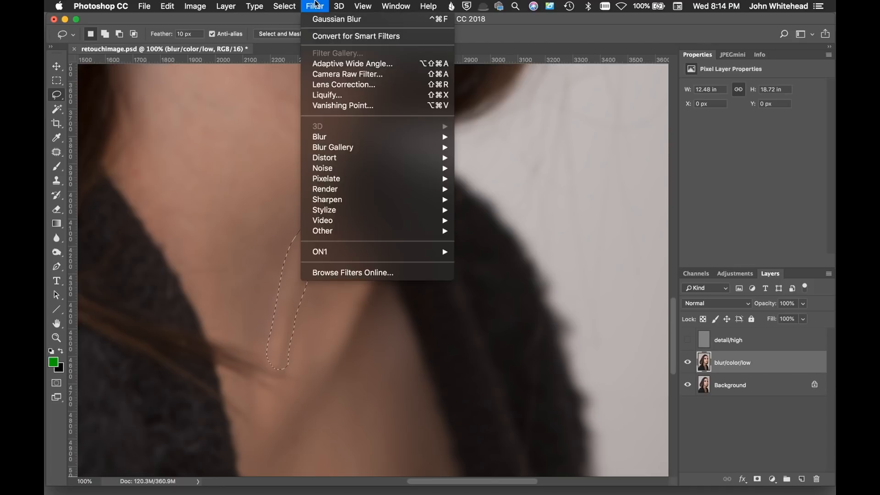
mouse_move(327, 137)
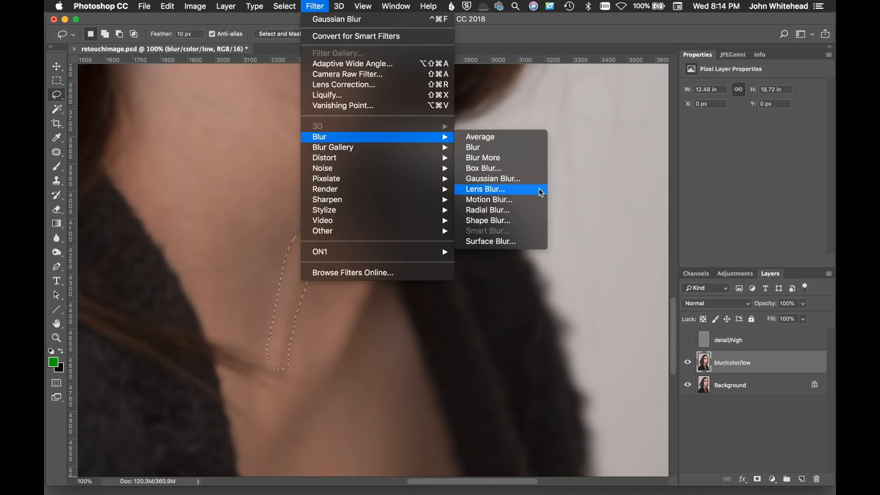
left_click(534, 181)
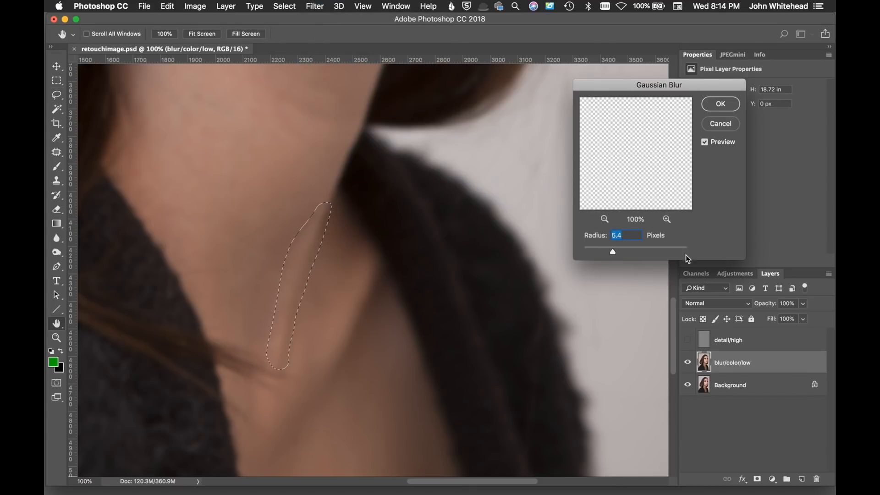
left_click_drag(616, 253, 619, 253)
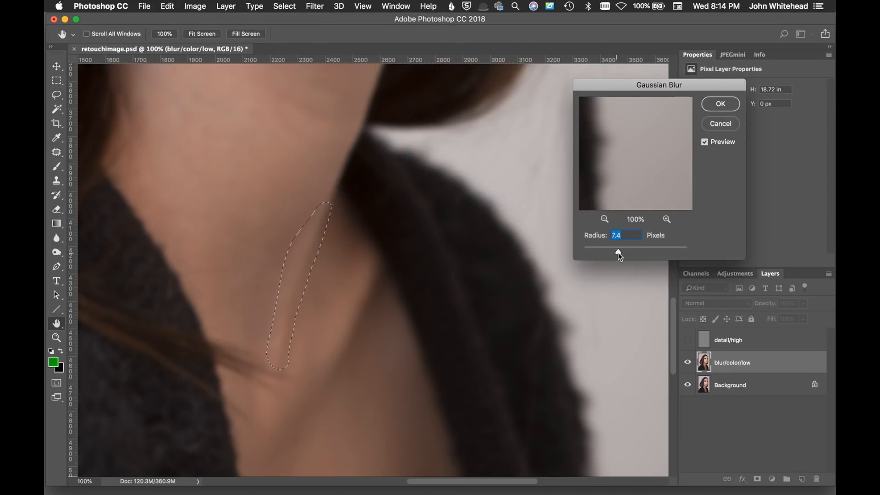
left_click(721, 103)
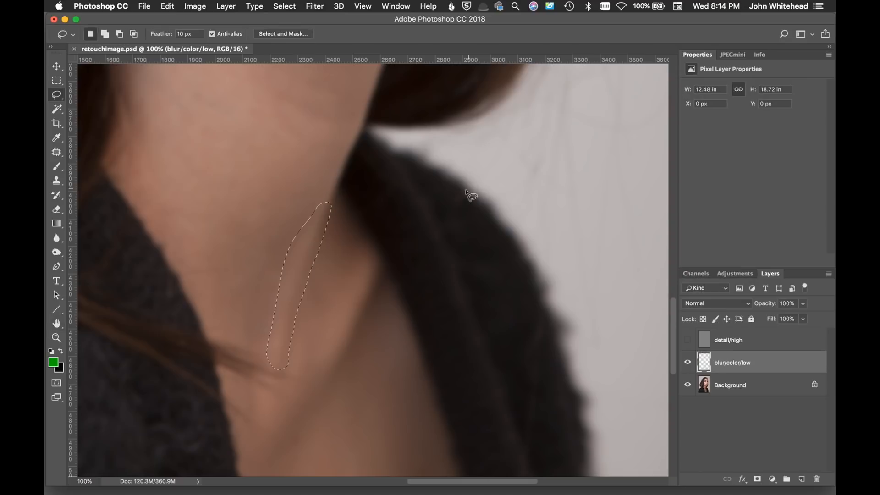
key("super+d")
- Try to blur another patch beside the neck tendon with the last Gaussian Blur and step back through the recent edits
mouse_move(303, 287)
left_mouse_down()
mouse_move(299, 347)
mouse_move(291, 373)
mouse_move(277, 375)
mouse_move(267, 367)
mouse_move(265, 339)
mouse_move(294, 269)
left_mouse_up()
left_click(307, 5)
left_click(322, 20)
key("alt+super+z")
key("alt+super+z")
key("alt+super+z")
key("alt+super+z")
- Lasso a patch of neck skin above the jacket collar on the hair side, reapply the last Gaussian Blur and deselect
mouse_move(165, 136)
left_mouse_down()
mouse_move(188, 151)
mouse_move(202, 180)
mouse_move(162, 131)
left_mouse_up()
left_click(315, 7)
left_click(319, 20)
key("super+d")
- Soften the creases across the middle of the neck by blurring two lassoed areas with the last Gaussian Blur
left_click_drag(210, 203, 281, 356)
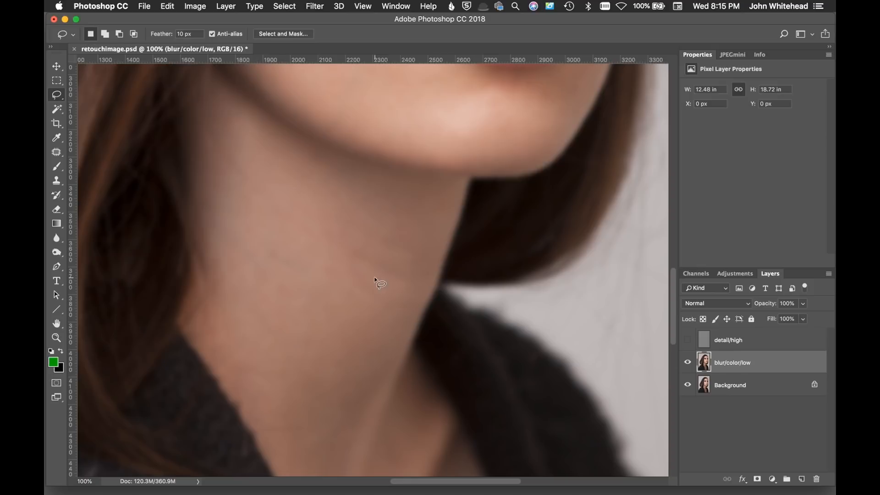
mouse_move(340, 264)
left_mouse_down()
mouse_move(360, 292)
mouse_move(384, 292)
mouse_move(370, 281)
left_mouse_up()
left_click(315, 6)
left_click(320, 19)
mouse_move(362, 244)
left_mouse_down()
mouse_move(341, 240)
mouse_move(342, 260)
mouse_move(409, 283)
mouse_move(413, 277)
mouse_move(355, 249)
left_mouse_up()
left_click(315, 6)
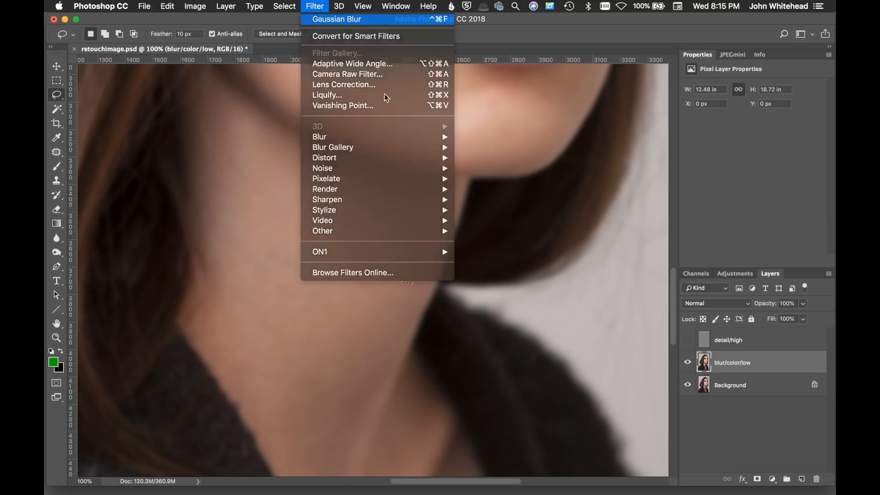
key("Escape")
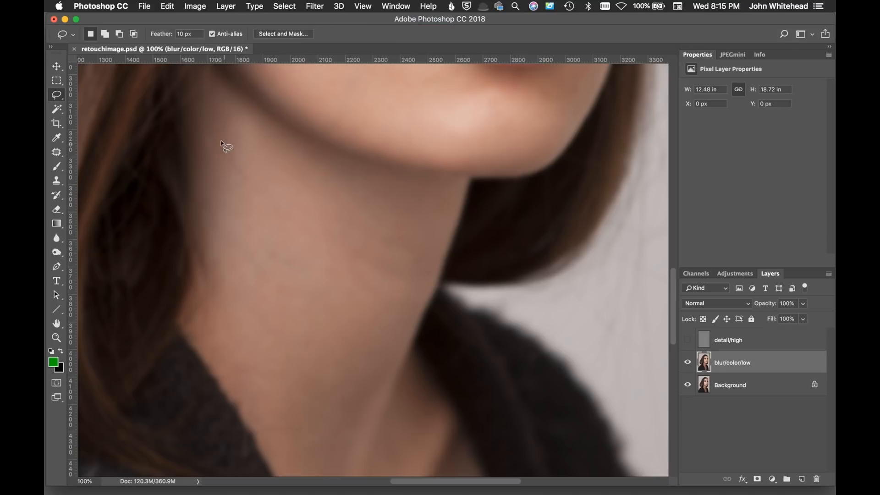
- Lasso the upper neck skin between the hair and the jawline and reapply the last Gaussian Blur
mouse_move(218, 134)
left_mouse_down()
mouse_move(257, 180)
mouse_move(250, 188)
mouse_move(215, 135)
left_mouse_up()
left_click(315, 5)
left_click(320, 19)
- Patch the uneven skin at the inner corner of the lit eye with clean skin from below it and deselect
scroll(289, 429, "up", 10)
scroll(289, 429, "right", 3)
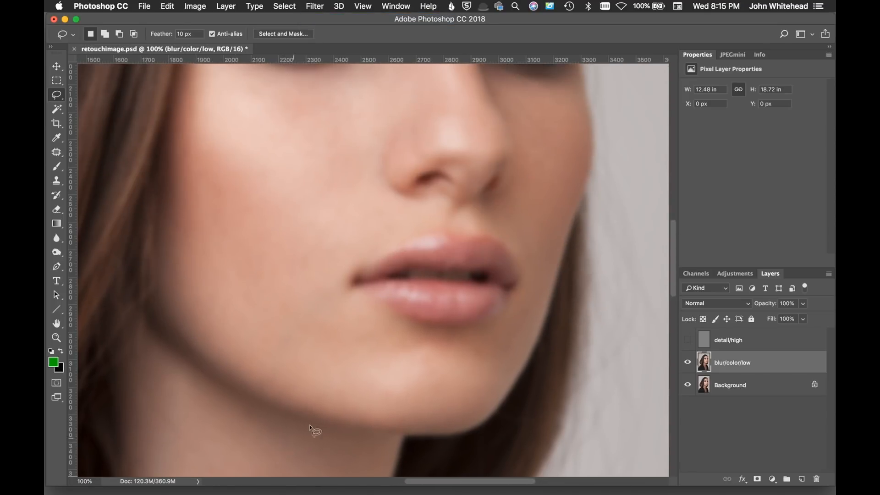
key("super+r")
scroll(399, 334, "down", 5)
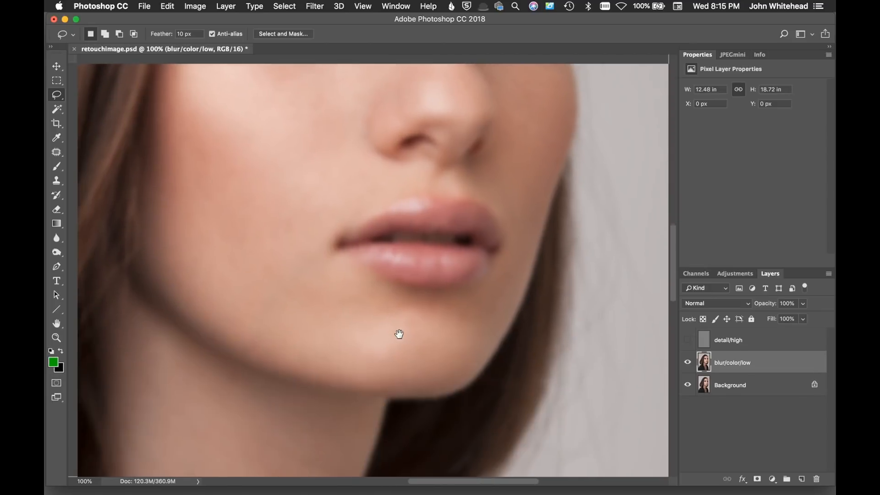
key("super+r")
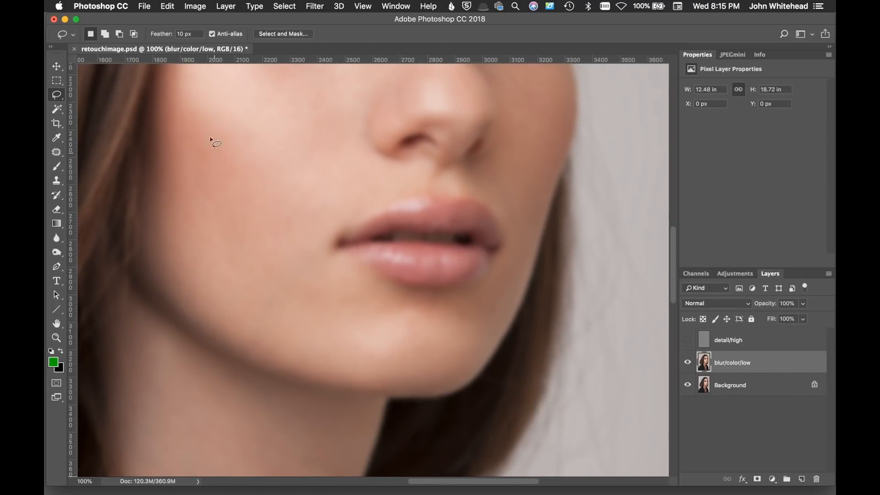
key("super+r")
left_click_drag(385, 173, 301, 449)
key("super+r")
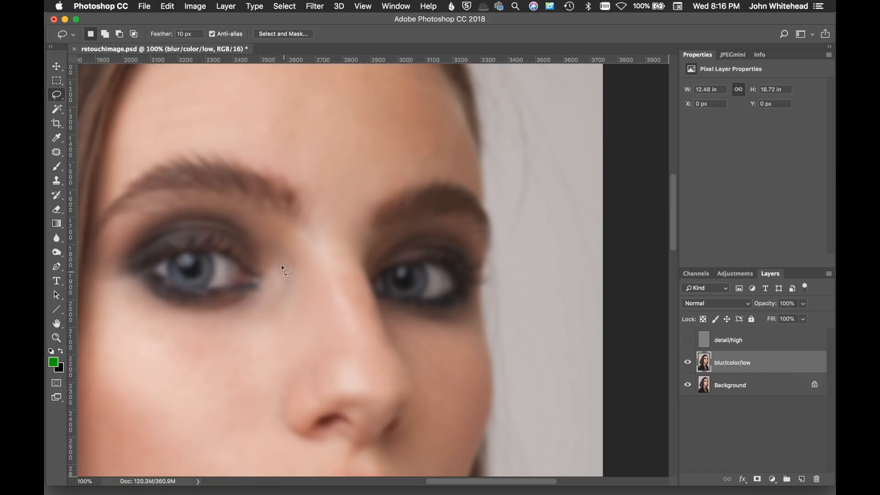
left_click(58, 155)
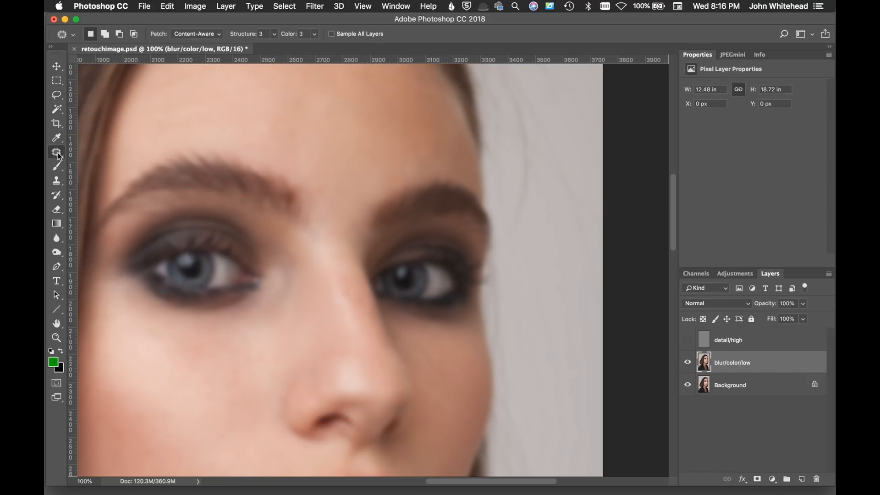
mouse_move(277, 279)
left_mouse_down()
mouse_move(260, 313)
mouse_move(268, 320)
mouse_move(292, 308)
mouse_move(300, 287)
mouse_move(277, 266)
left_mouse_up()
left_click_drag(288, 301, 309, 342)
key("super+d")
- Lasso the side of the nose bridge near the shadowed eye, reapply the last Gaussian Blur and clear the selection
left_click(56, 182)
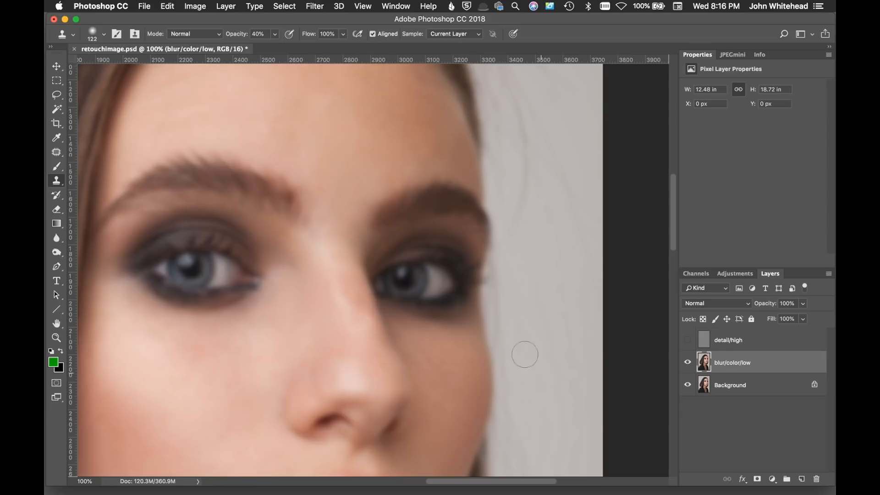
left_click(56, 95)
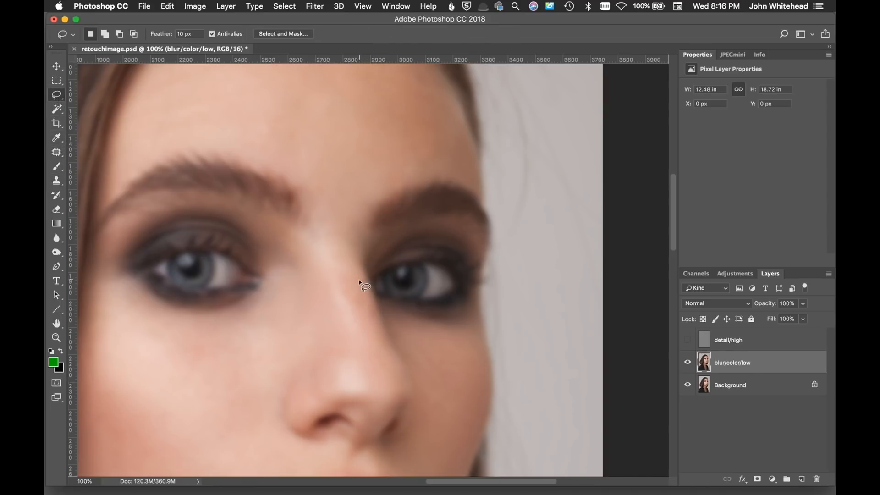
mouse_move(364, 290)
left_mouse_down()
mouse_move(376, 326)
mouse_move(352, 289)
left_mouse_up()
left_click(316, 5)
left_click(322, 19)
key("super+d")
- Lasso the shadowed side of the forehead near the hairline, reapply the last Gaussian Blur and clear the selection
left_click_drag(372, 139, 340, 299)
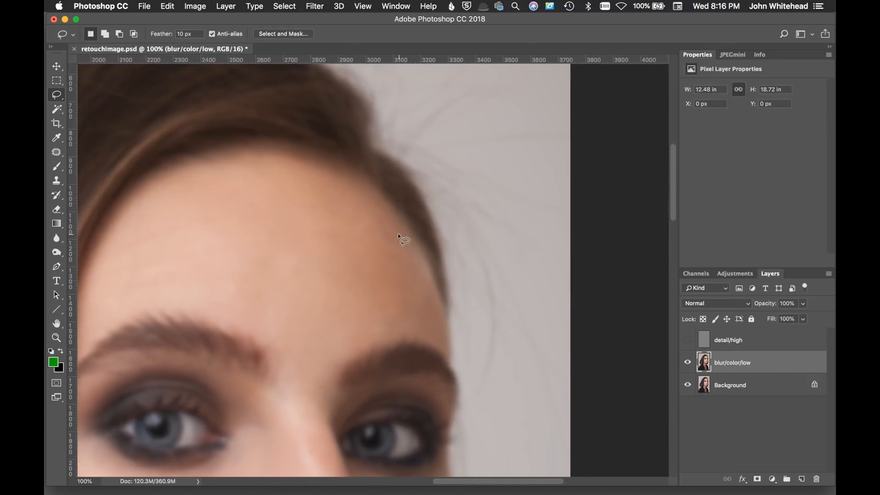
mouse_move(389, 229)
left_mouse_down()
mouse_move(383, 242)
mouse_move(399, 230)
mouse_move(390, 228)
left_mouse_up()
left_click(315, 6)
left_click(317, 19)
key("super+d")
- Patch the crease on the shadowed side of the neck with clean skin from just below it and clear the selection
key("super+minus")
key("super+minus")
key("super+minus")
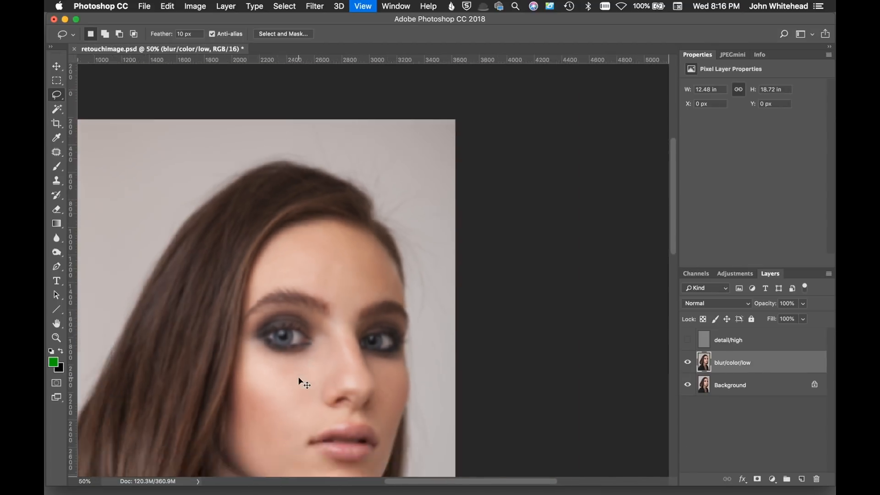
left_click_drag(305, 379, 422, 223)
key("super+r")
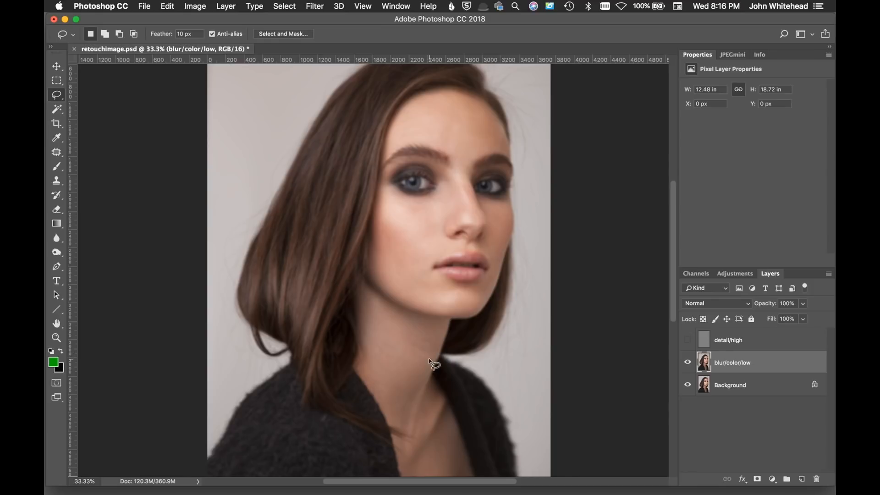
key("super+equal")
key("super+equal")
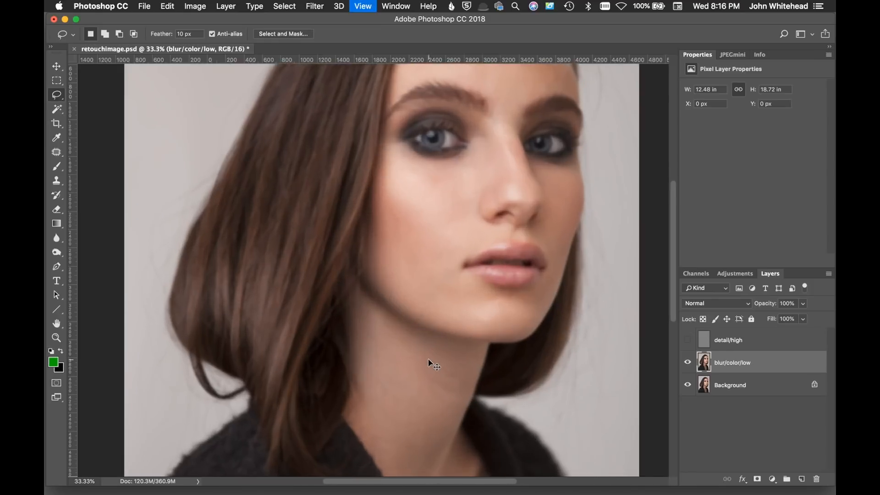
left_click(57, 152)
mouse_move(474, 419)
left_mouse_down()
mouse_move(438, 412)
mouse_move(463, 434)
mouse_move(492, 440)
mouse_move(499, 432)
mouse_move(485, 419)
mouse_move(468, 452)
left_mouse_up()
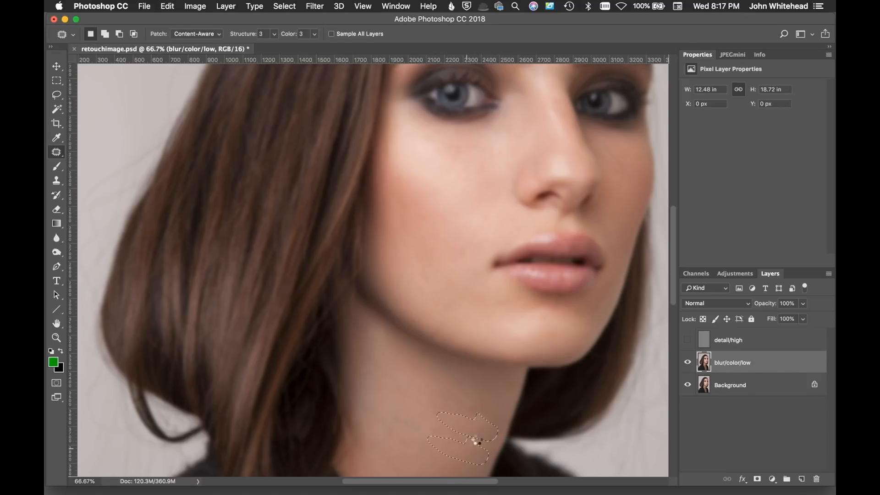
key("super+d")
- Smooth the highlight on the chin below the lips by blurring two lassoed areas with the last Gaussian Blur
key("super+minus")
key("super+minus")
key("super+minus")
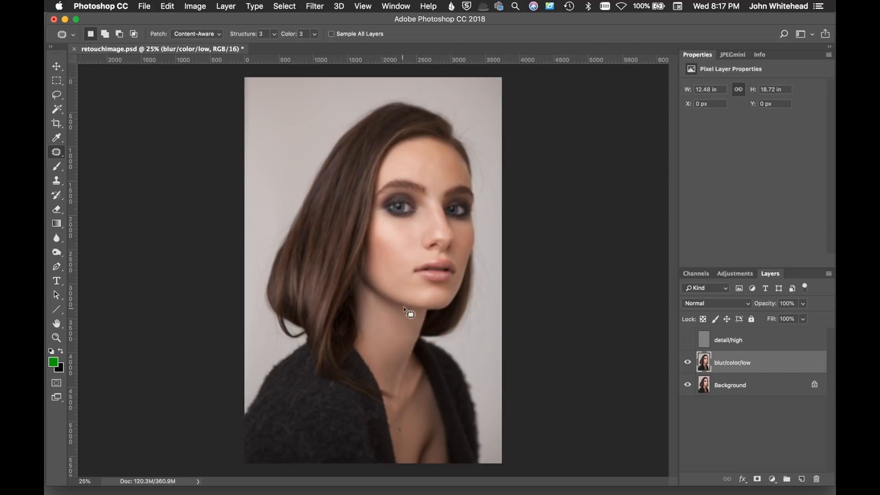
key("super+plus")
key("super+plus")
key("super+plus")
key("super+plus")
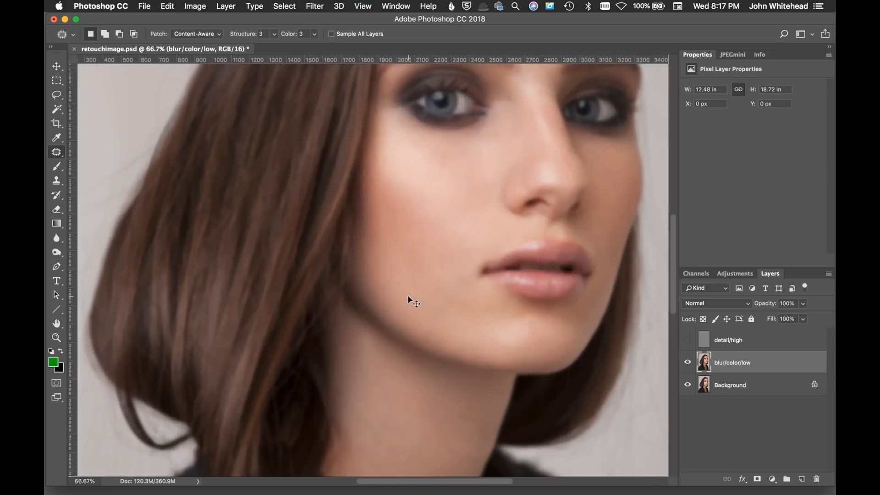
key("super+plus")
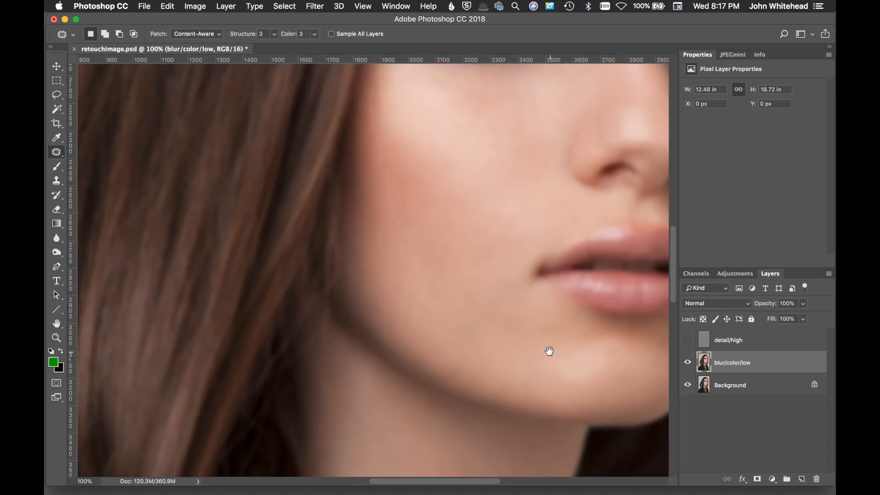
left_click_drag(550, 350, 448, 252)
key("super+r")
left_click(56, 95)
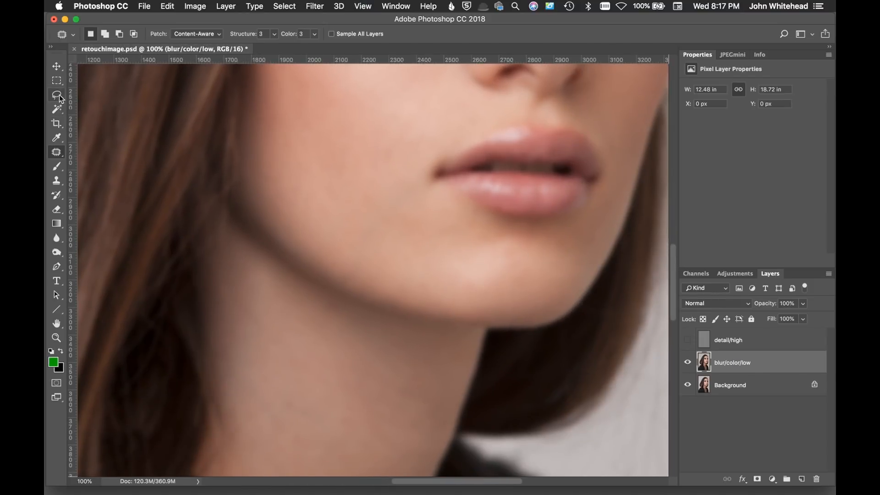
mouse_move(504, 237)
left_mouse_down()
mouse_move(449, 262)
mouse_move(453, 284)
mouse_move(497, 283)
mouse_move(518, 268)
mouse_move(522, 247)
mouse_move(505, 236)
left_mouse_up()
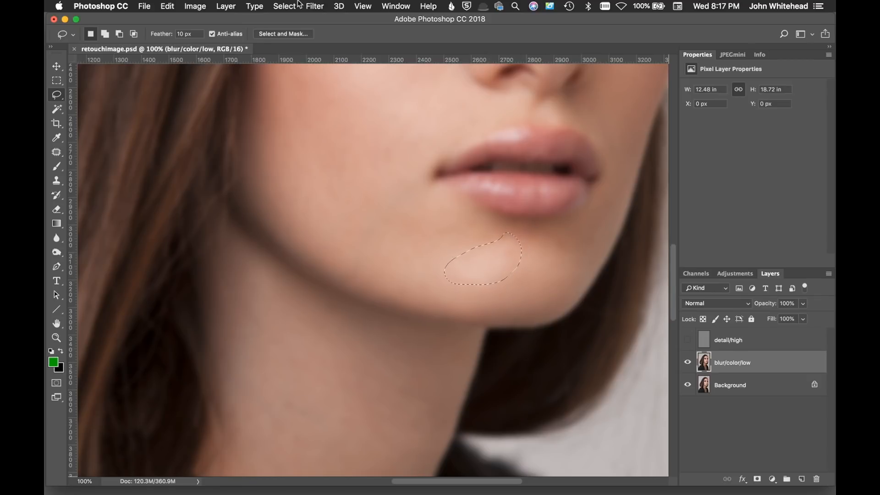
left_click(313, 6)
left_click(316, 21)
mouse_move(502, 237)
left_mouse_down()
mouse_move(450, 269)
mouse_move(480, 291)
mouse_move(508, 280)
mouse_move(506, 236)
left_mouse_up()
left_click(315, 6)
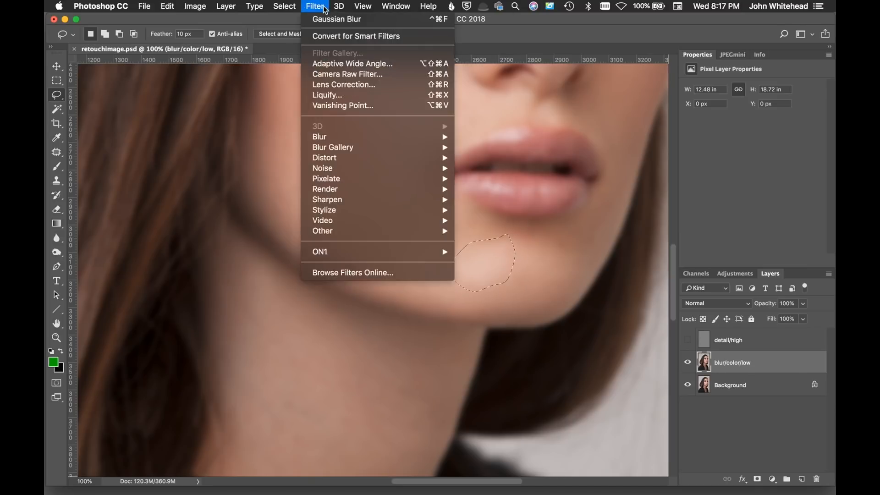
left_click(321, 20)
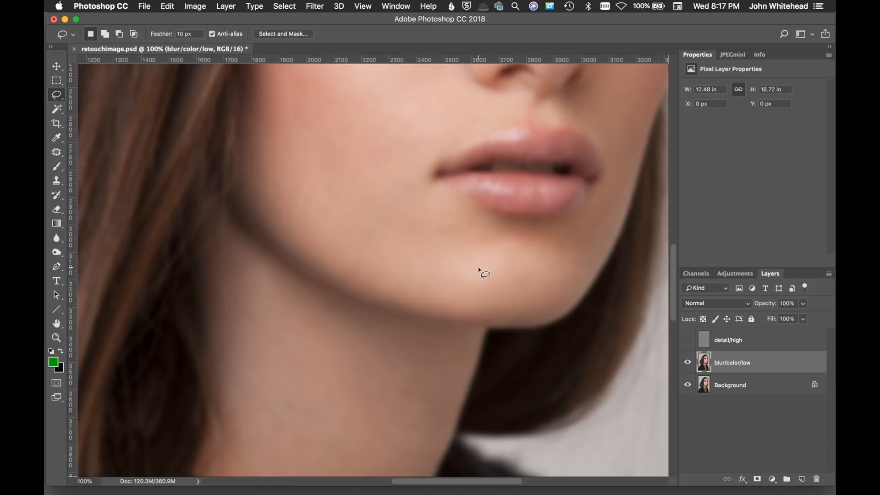
- Lasso the skin between the eyebrows at the top of the nose, reapply the last Gaussian Blur and deselect
mouse_move(484, 261)
left_mouse_down()
mouse_move(470, 313)
mouse_move(480, 439)
left_mouse_up()
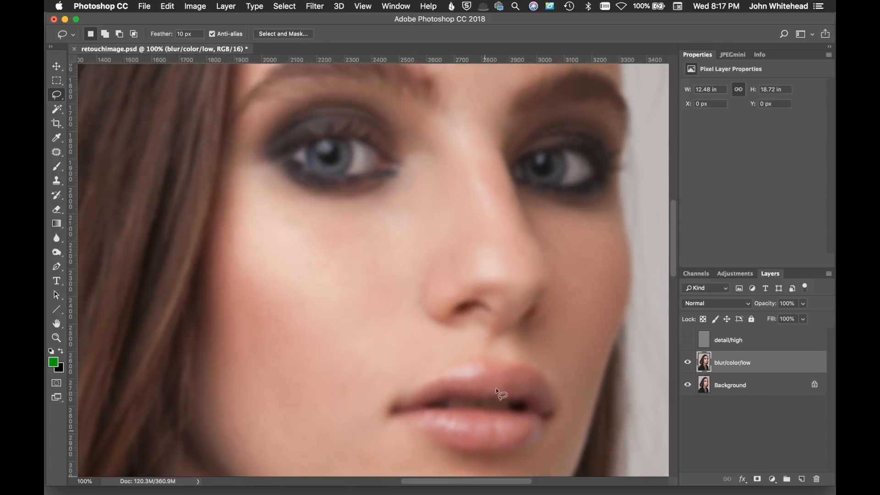
left_click_drag(489, 180, 509, 345)
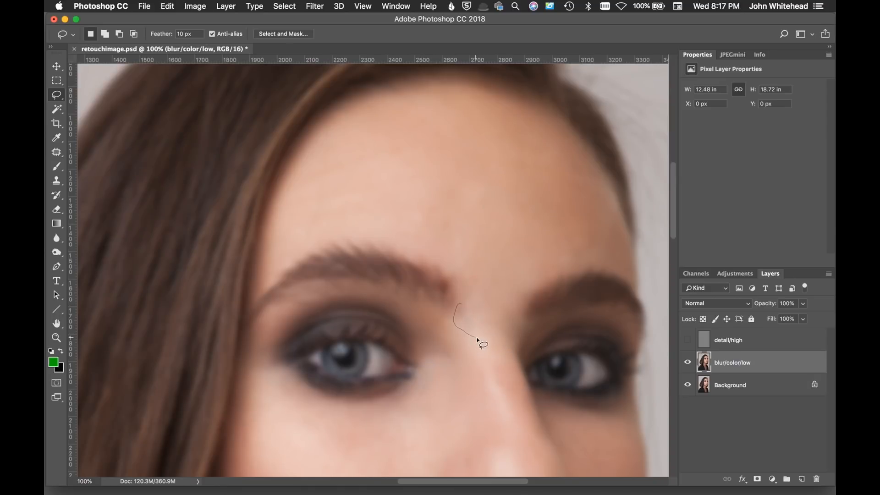
left_click(315, 6)
left_click(315, 24)
key("super+d")
- Lasso a small spot just above the shadowed-side eyebrow and reapply the last Gaussian Blur
mouse_move(571, 251)
left_mouse_down()
mouse_move(551, 264)
mouse_move(572, 250)
left_mouse_up()
left_click(316, 7)
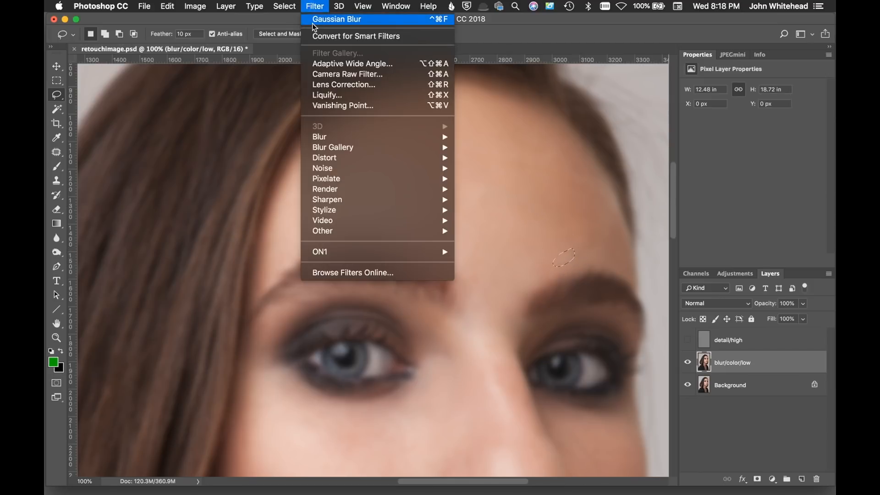
left_click(313, 14)
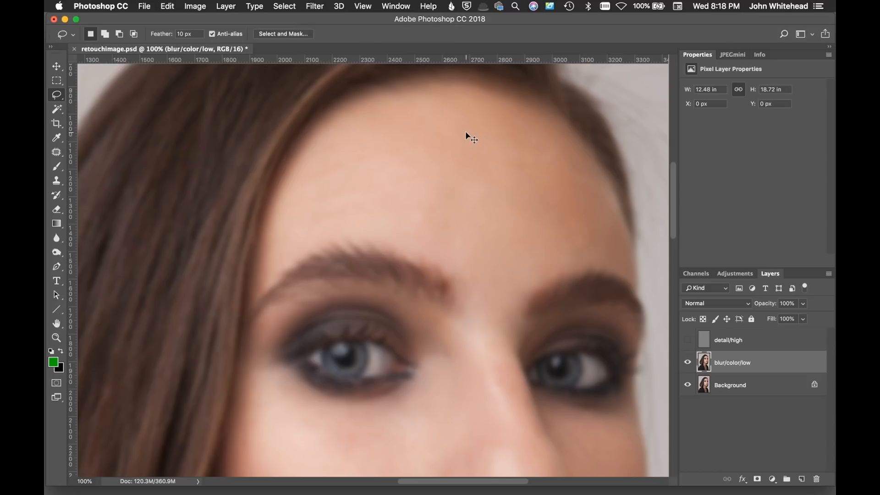
key("super+minus")
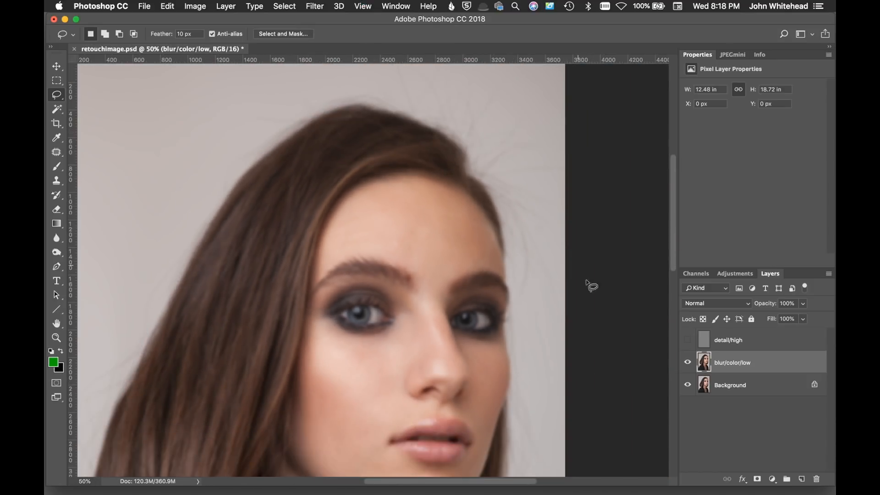
- Select the detail/high layer and turn its visibility back on
left_click(704, 339)
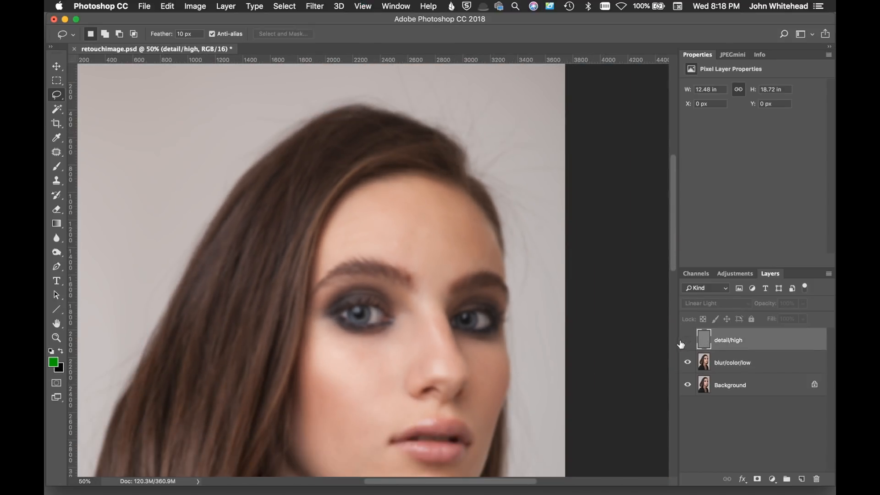
left_click(687, 342)
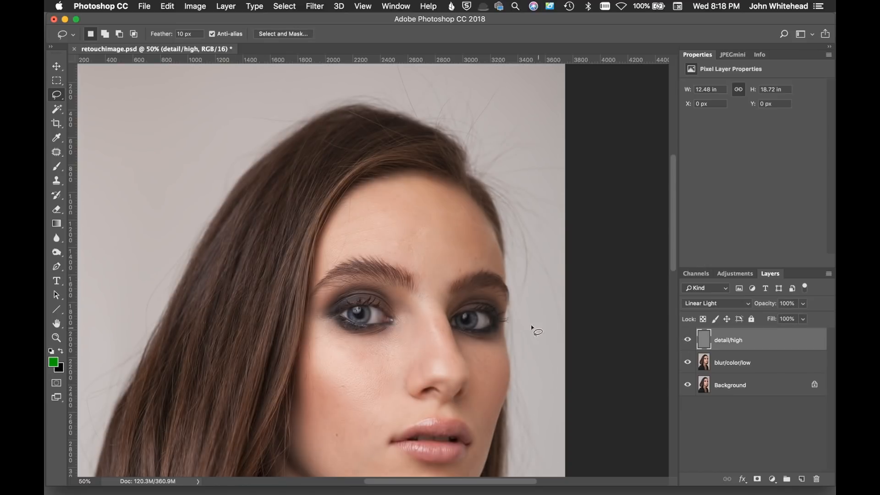
key("super+equal")
key("super+equal")
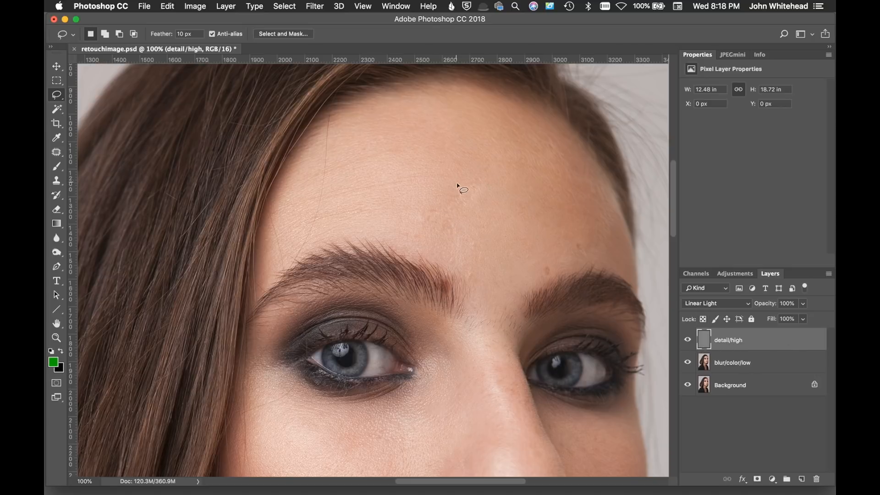
- Try to patch the rough texture in the centre of the forehead with the skin beside it and undo it
left_click(56, 152)
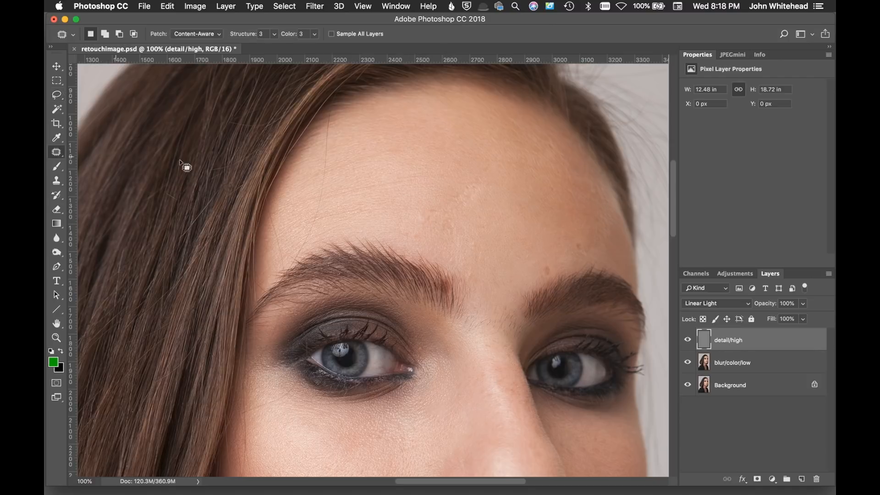
mouse_move(441, 198)
left_mouse_down()
mouse_move(418, 226)
mouse_move(477, 213)
mouse_move(433, 203)
mouse_move(441, 198)
mouse_move(531, 222)
left_mouse_up()
left_click(508, 221)
key("super+z")
key("super+z")
- Clone clean skin texture over the rough patch in the centre of the forehead, raising the Clone Stamp opacity to 59%
left_click(57, 181)
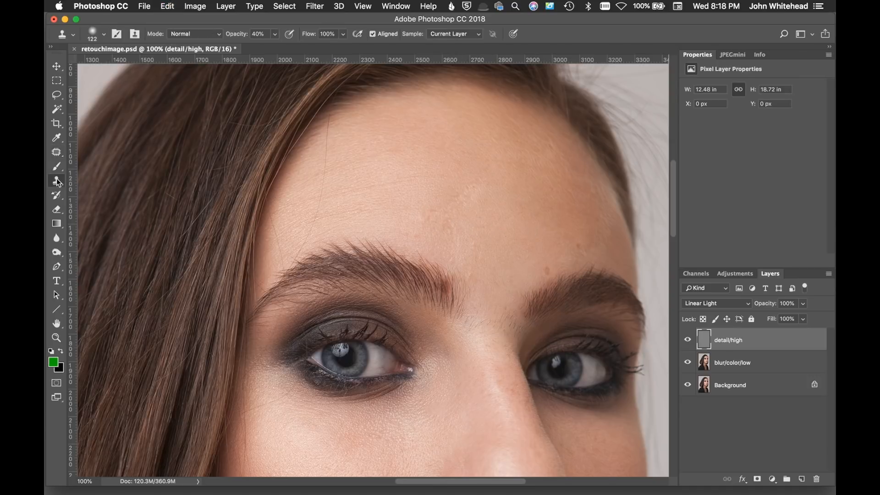
left_click(499, 189, "alt")
left_click(472, 187)
left_click_drag(232, 32, 242, 33)
left_click(501, 202, "alt")
left_click(467, 201)
left_click(452, 197)
- Heal the rest of the rough central forehead patch with the Healing Brush
left_click_drag(57, 152, 102, 160)
left_click_drag(436, 202, 451, 200)
left_click(434, 203)
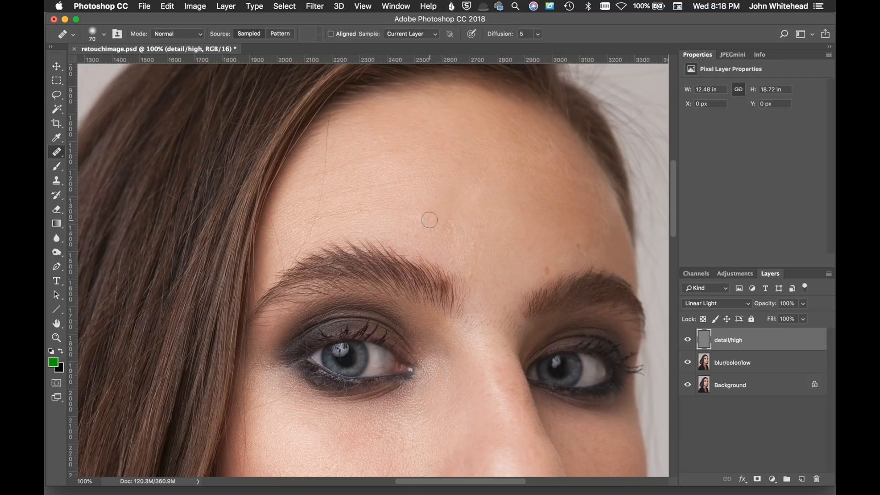
- Sample clean forehead skin and heal the two small moles above the shadowed-side eyebrow
left_click(452, 236, "alt")
left_click(688, 341)
left_click(688, 341)
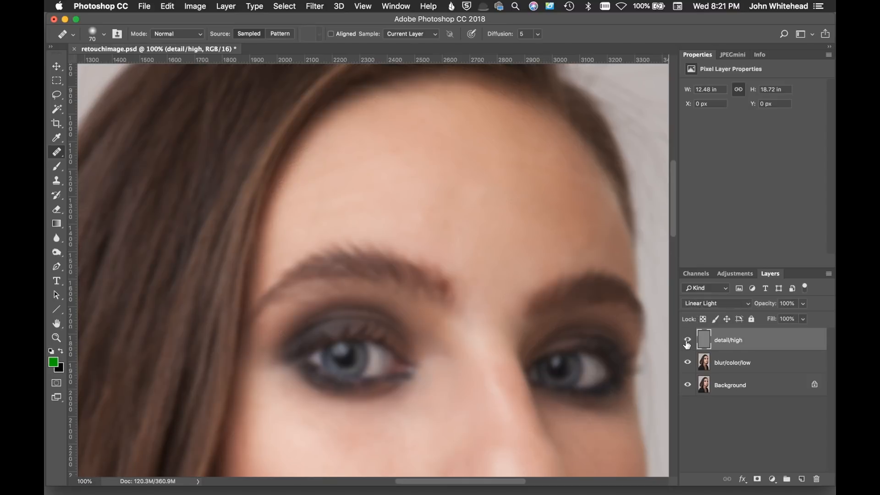
left_click(547, 268)
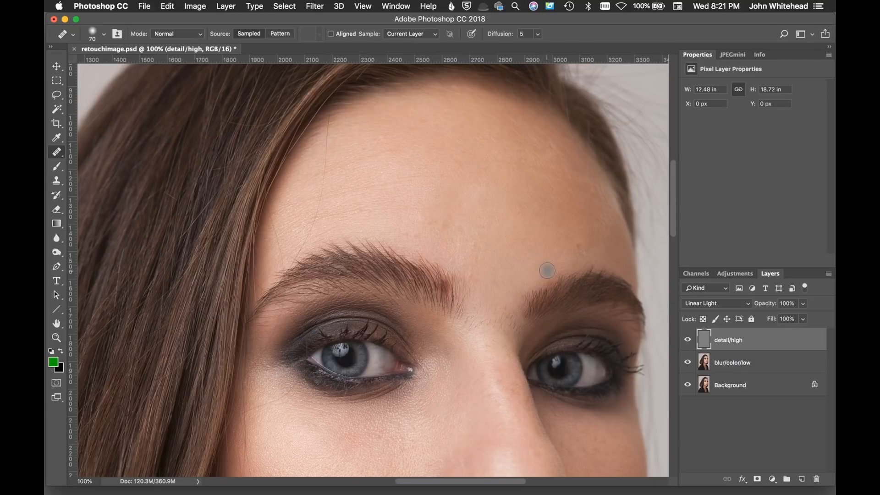
left_click(577, 246)
- Heal the small blemishes and fine lines across the centre and lit side of the forehead
left_click(453, 203)
left_click(412, 211)
left_click(391, 207)
left_click(330, 199)
left_click(340, 191)
left_click(415, 180)
left_click(426, 181)
left_click(320, 193)
left_click(415, 180)
left_click(392, 188)
left_click(382, 193)
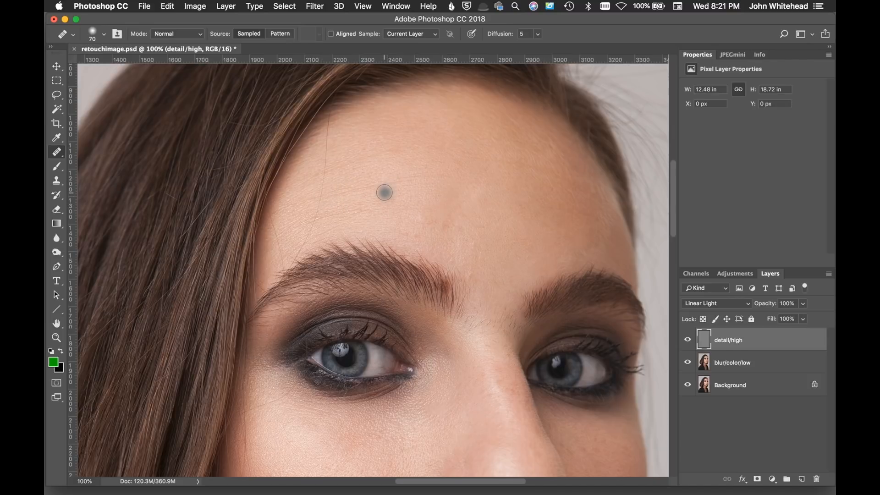
- Reduce the Healing Brush to 34 px and heal the remaining forehead lines above the lit-side eyebrow and the spots near its inner end
left_click_drag(383, 192, 374, 194, "ctrl+alt")
left_click(379, 199, "alt")
mouse_move(371, 189)
left_mouse_down()
mouse_move(338, 197)
mouse_move(361, 212)
mouse_move(318, 220)
left_mouse_up()
left_click(362, 220, "alt")
left_click(354, 174, "alt")
left_click(351, 167)
left_click(334, 172)
left_click(345, 184)
left_click(367, 213)
left_click(488, 281, "alt")
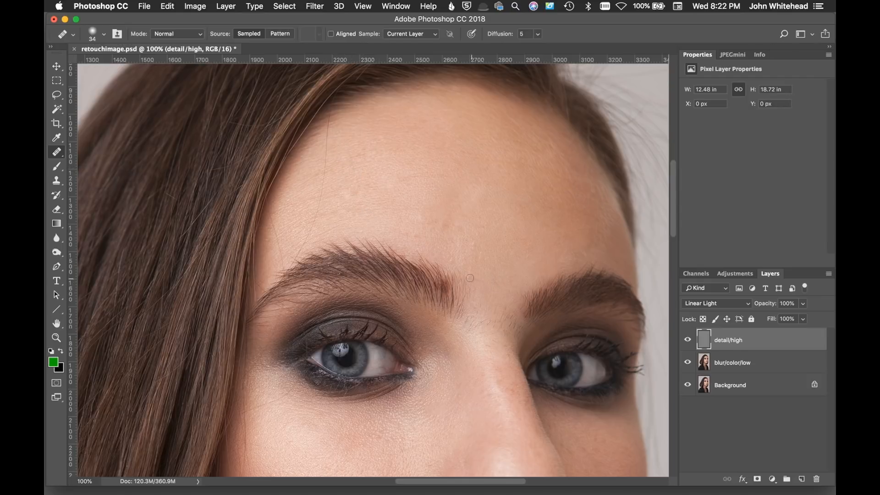
left_click(455, 262)
- Heal away the long stray hair running down the lit side of the forehead, reducing the brush to 26 px
key("super+plus")
left_click(348, 132)
left_click_drag(369, 136, 397, 373)
left_click(304, 301)
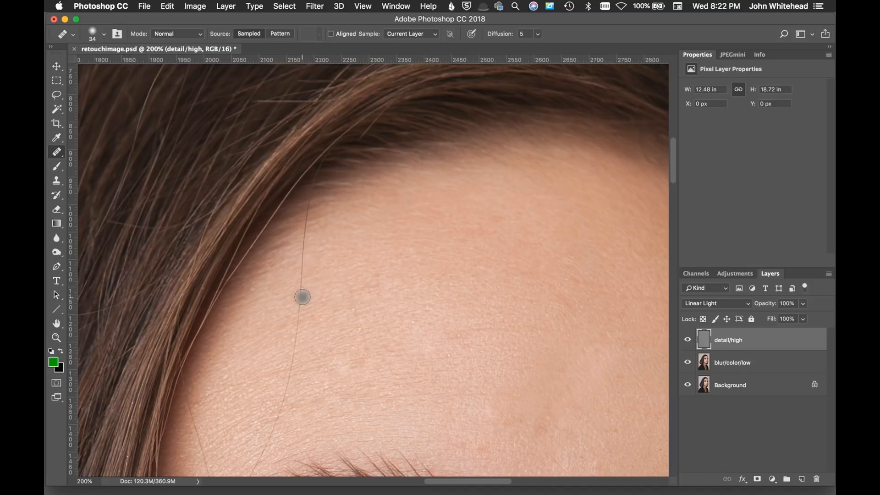
mouse_move(310, 285)
left_mouse_down()
mouse_move(303, 270)
mouse_move(292, 400)
mouse_move(263, 454)
left_mouse_up()
left_click(319, 378)
left_click(308, 314, "alt")
left_click(305, 379, "alt")
left_click(303, 415, "alt")
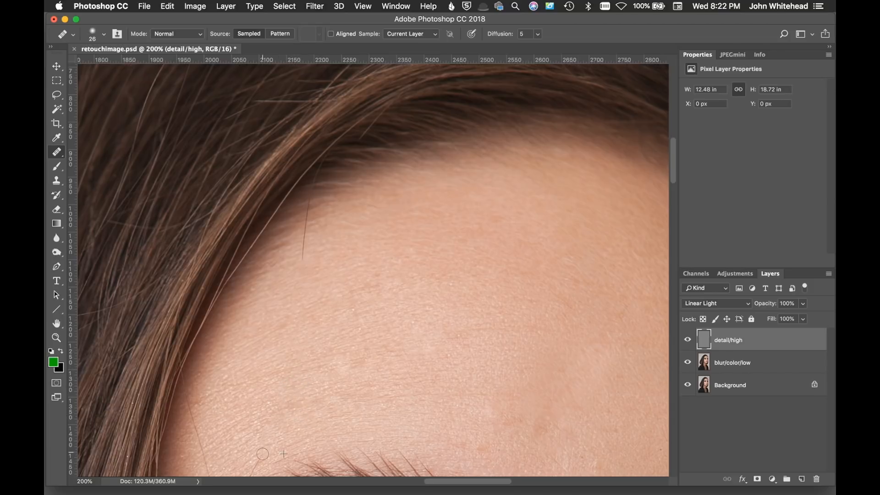
- Heal the remaining upper piece of the stray forehead hair up to the hairline, reducing the brush to 12 px
left_click(311, 255, "alt")
left_click_drag(303, 257, 304, 242)
left_click(326, 185, "alt")
mouse_move(317, 183)
left_mouse_down()
mouse_move(310, 182)
mouse_move(322, 165)
left_mouse_up()
left_click(325, 182, "alt")
mouse_move(382, 113)
left_mouse_down()
mouse_move(356, 153)
mouse_move(384, 123)
mouse_move(364, 151)
left_mouse_up()
left_click(371, 141, "alt")
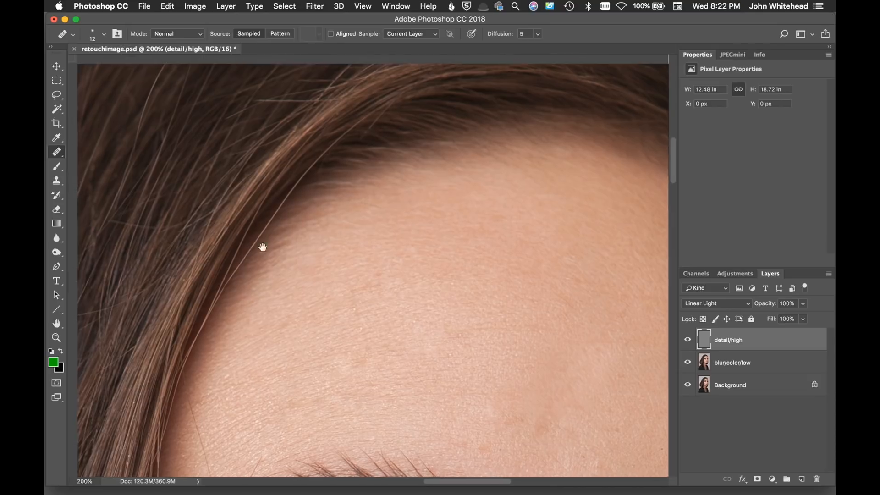
- Heal the short stray hair on the skin above the outer end of the lit-side eyebrow
left_click_drag(256, 275, 309, 124)
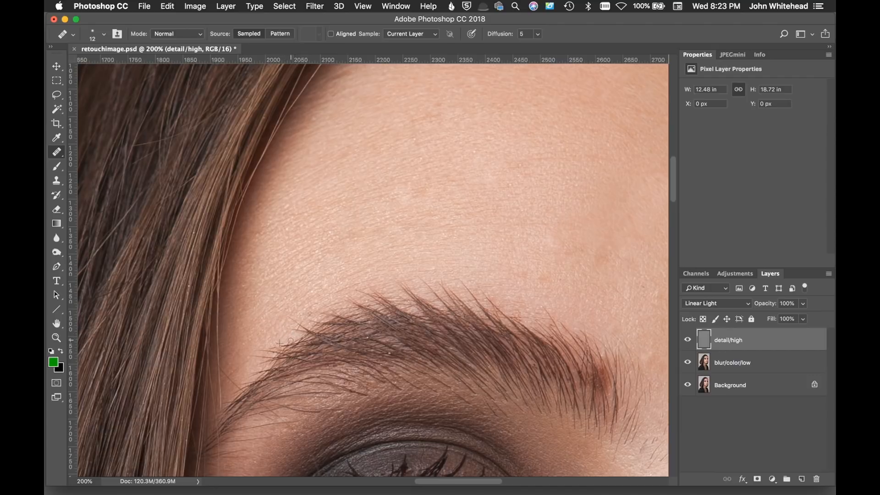
left_click(309, 314)
scroll(341, 208, "down", 5)
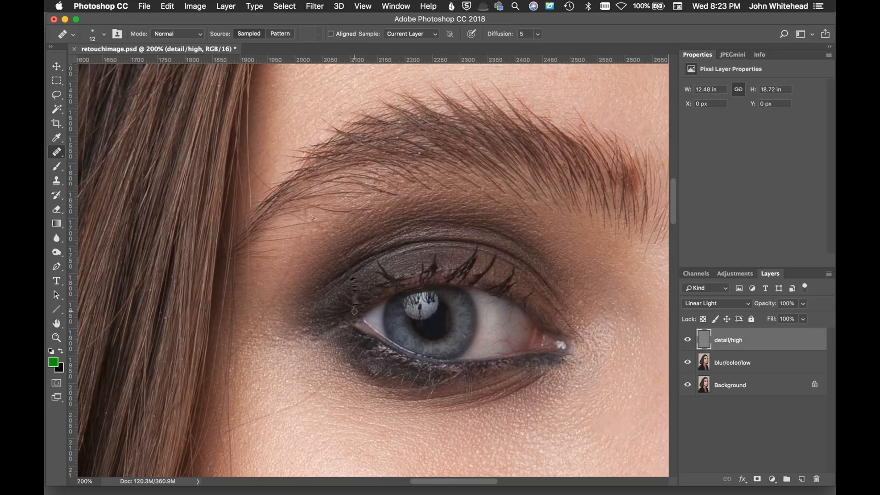
- Try to heal the outer part of the lit-side upper eyelid and undo the strokes
key("super+z")
key("super+plus")
key("super+plus")
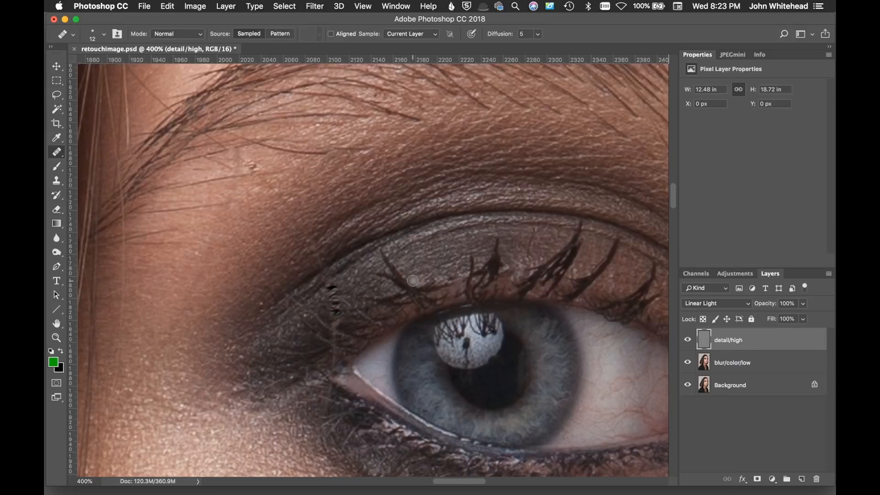
left_click(343, 326)
key("super+z")
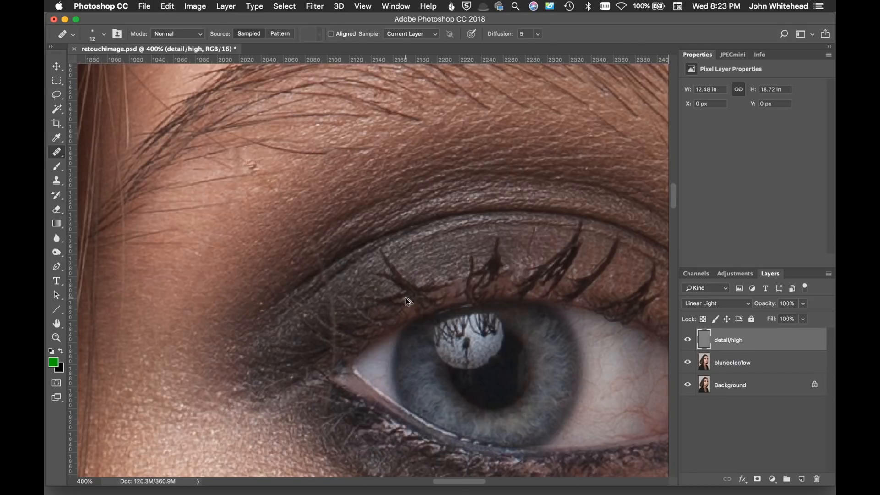
- Heal the stray hair line across the outer upper eyelid with repeated nearby samples and compare with the detail layer hidden
left_click(334, 277)
left_click(336, 300, "alt")
left_click(329, 304)
left_click(342, 313, "alt")
left_click(330, 317)
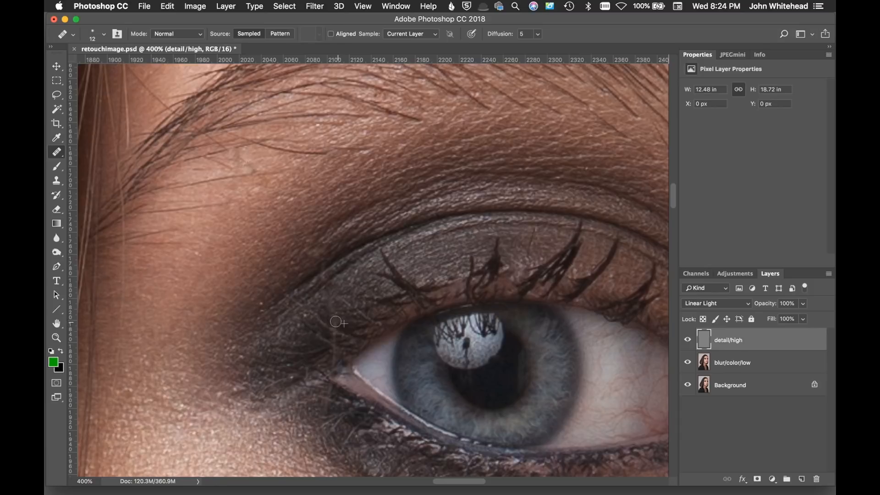
left_click(338, 303, "alt")
mouse_move(323, 259)
left_mouse_down()
mouse_move(341, 254)
mouse_move(354, 258)
mouse_move(334, 270)
left_mouse_up()
left_click(322, 266)
left_click(340, 254)
left_click(689, 340)
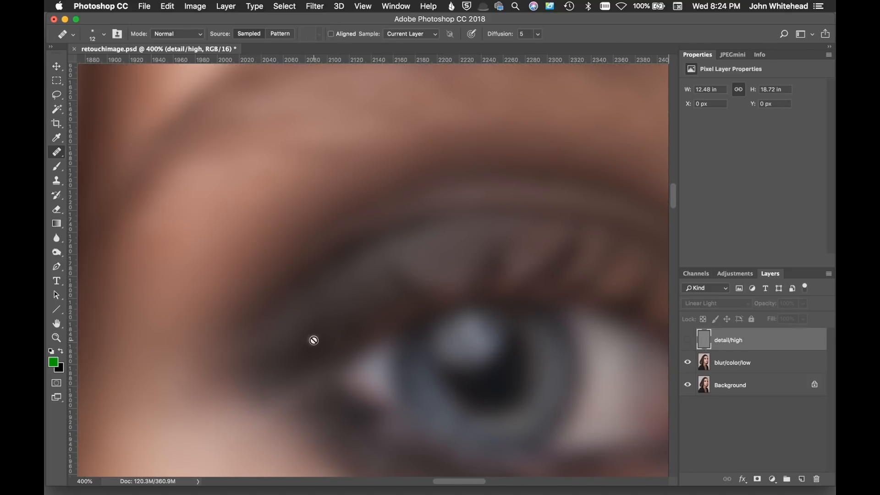
left_click(688, 340)
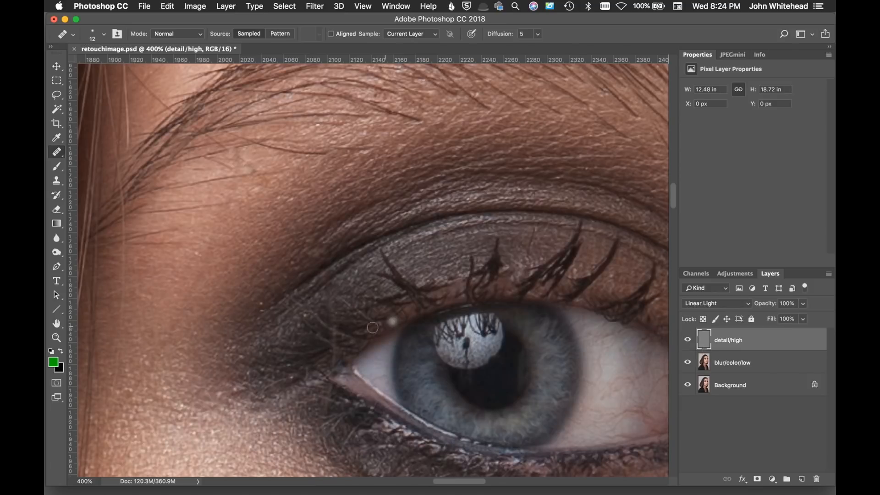
- Heal the marks at the outer eye corner and the bump on the skin under the lit-side eyebrow's tail
left_click_drag(335, 340, 340, 347)
left_click(349, 450, "alt")
left_click(234, 165, "alt")
left_click_drag(249, 186, 245, 184)
- Heal the fine stray hairs along the hair edge above the lit-side eyebrow's tail with a 7 px brush
left_click_drag(181, 101, 252, 177)
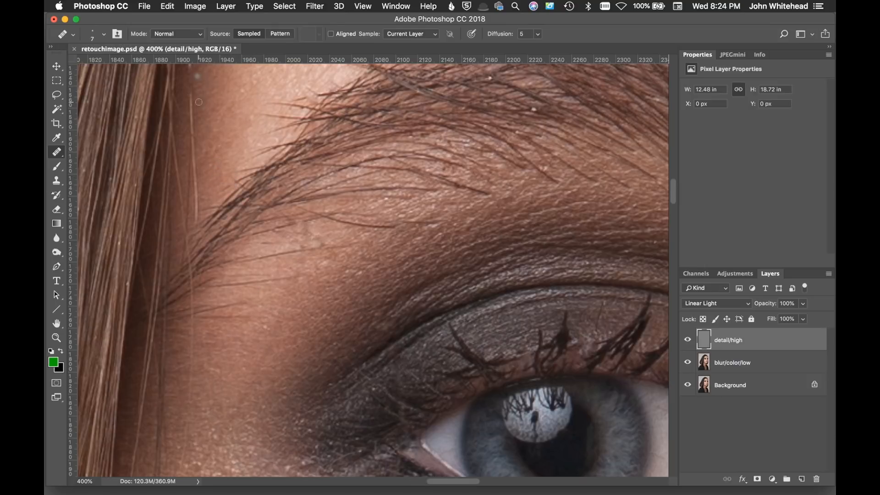
left_click_drag(236, 99, 270, 294)
mouse_move(218, 152)
left_mouse_down()
mouse_move(219, 176)
mouse_move(218, 158)
mouse_move(235, 155)
mouse_move(223, 144)
mouse_move(218, 242)
left_mouse_up()
left_click(236, 149, "alt")
left_click(228, 181, "alt")
left_click_drag(214, 207, 231, 236)
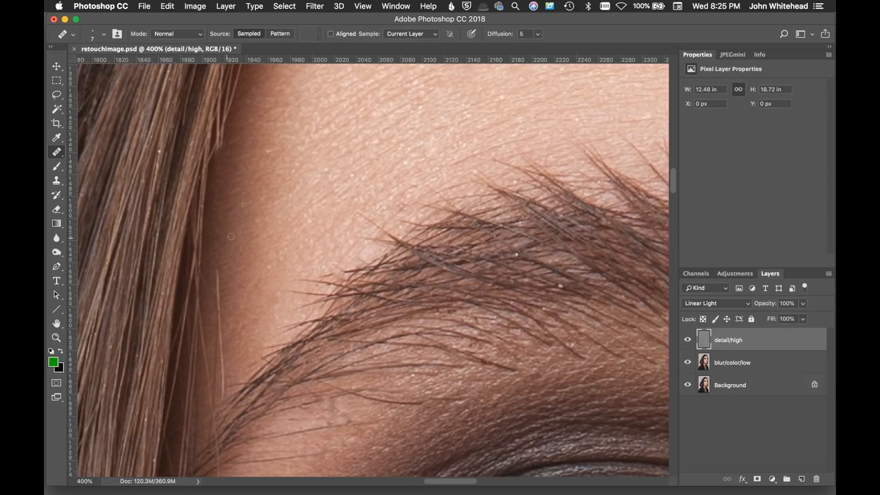
left_click(230, 136, "alt")
left_click_drag(223, 145, 223, 150)
- Clean up the hair edge at the temple with a 13 px Clone Stamp, sampling from nearby skin and hair
left_click(56, 180)
mouse_move(269, 140)
left_mouse_down()
mouse_move(114, 153)
mouse_move(124, 155)
left_mouse_up()
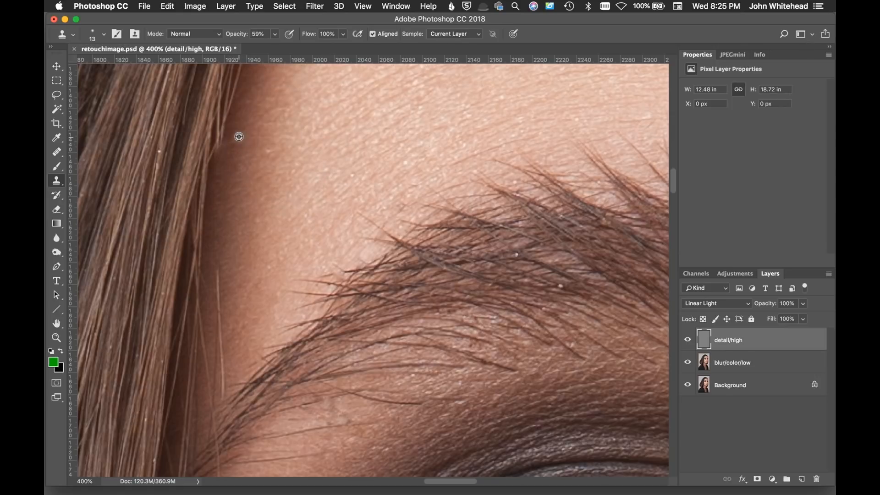
left_click(239, 137, "alt")
left_click(232, 131, "alt")
left_click_drag(226, 138, 222, 158)
left_click(220, 178, "alt")
left_click_drag(220, 162, 219, 160)
- Heal the light stray hairs beside the lit-side eyebrow's tail and the mark on the skin below it
left_click(57, 152)
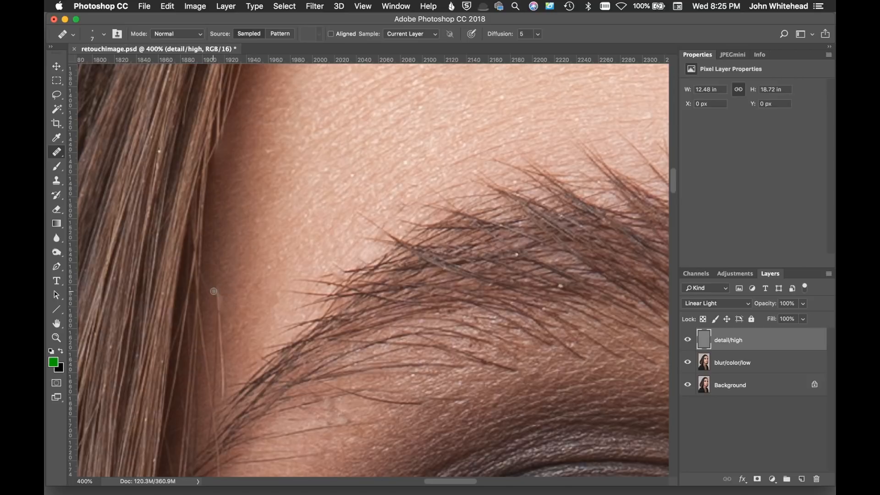
mouse_move(218, 294)
left_mouse_down()
mouse_move(229, 317)
mouse_move(227, 342)
mouse_move(215, 316)
mouse_move(225, 314)
mouse_move(215, 340)
left_mouse_up()
left_click(227, 327, "alt")
left_click(223, 356)
left_click(189, 349)
scroll(449, 368, "down", 10)
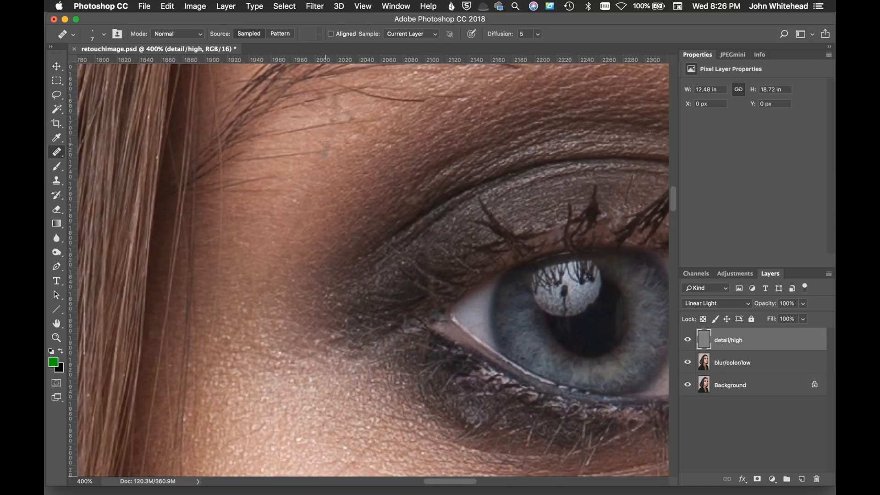
left_click_drag(322, 185, 330, 184)
- Heal the stray hair on the skin below the lit-side eye with a smaller Healing Brush
mouse_move(399, 362)
left_mouse_down()
mouse_move(271, 120)
mouse_move(468, 88)
left_mouse_up()
key("bracketleft")
key("bracketleft")
mouse_move(289, 258)
left_mouse_down()
mouse_move(334, 233)
mouse_move(279, 328)
mouse_move(281, 428)
left_mouse_up()
- Enlarge the Healing Brush and heal the long stray hairs along the cheek beside the hair edge
key("super+minus")
key("super+minus")
key("super+minus")
key("super+minus")
key("super+plus")
key("super+plus")
key("super+plus")
key("bracketright")
key("bracketright")
key("bracketright")
left_click(278, 385, "alt")
left_click_drag(341, 419, 334, 222)
left_click_drag(298, 301, 291, 444)
left_click(288, 289, "alt")
left_click(285, 376, "alt")
left_click(274, 253, "alt")
left_click_drag(270, 282, 275, 362)
- Heal the small blemishes and remaining stray hair on the lit cheek
left_click_drag(284, 370, 261, 124)
left_click(413, 360, "alt")
left_click_drag(421, 387, 426, 402)
left_click(452, 125, "alt")
left_click_drag(457, 91, 462, 91)
left_click(431, 214)
left_click_drag(261, 163, 255, 163)
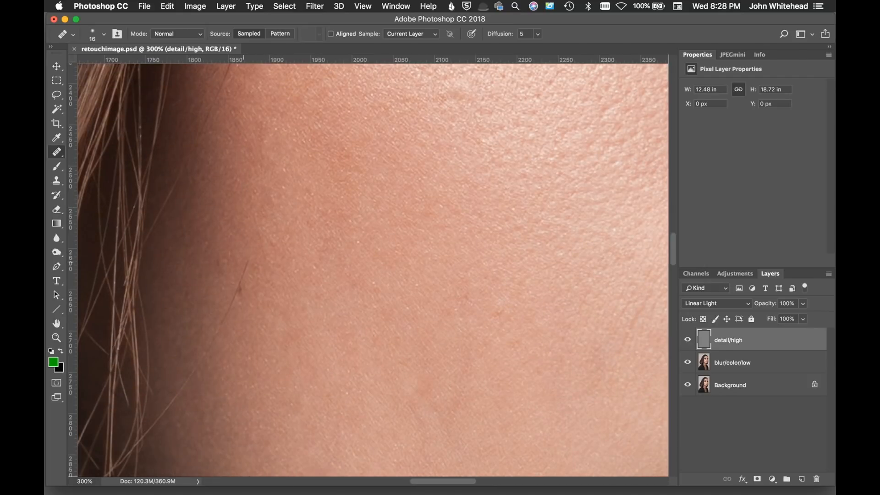
- Heal away the fine stray brow hairs between the eyebrows and at the top of the nose with a brush of about 12 px
left_click_drag(282, 99, 362, 399)
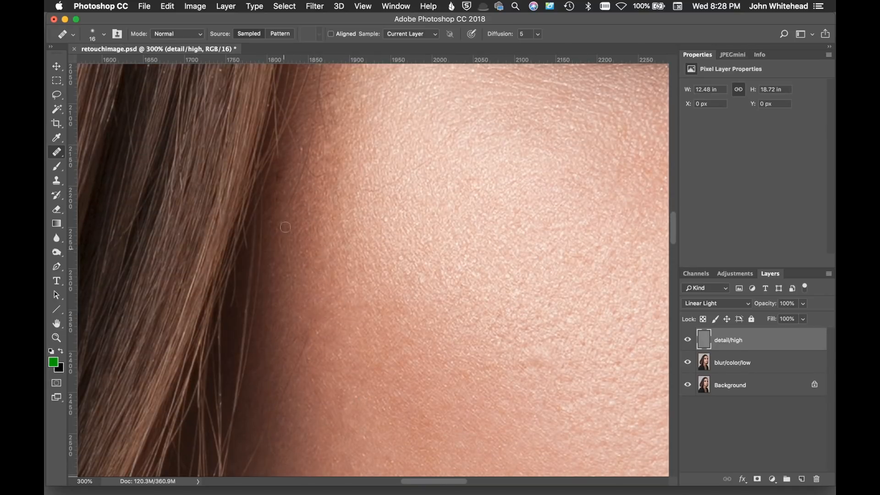
left_click_drag(295, 409, 338, 253)
left_click_drag(371, 174, 427, 491)
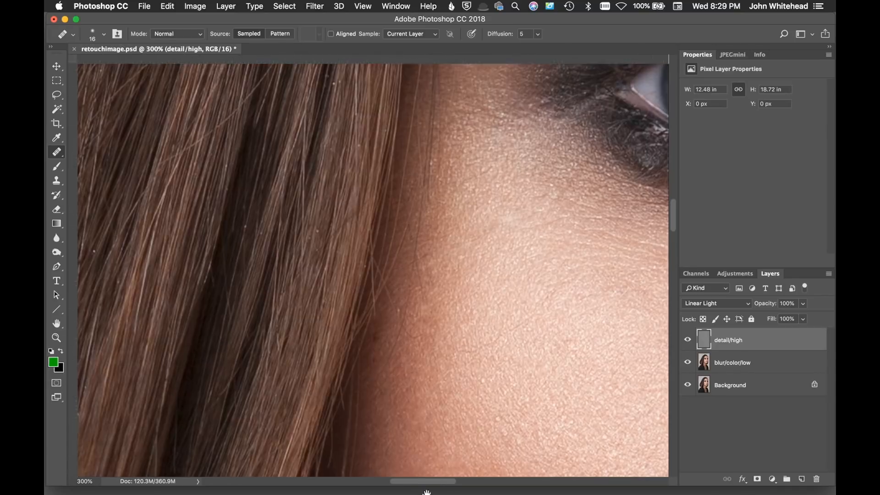
left_click_drag(431, 138, 387, 408)
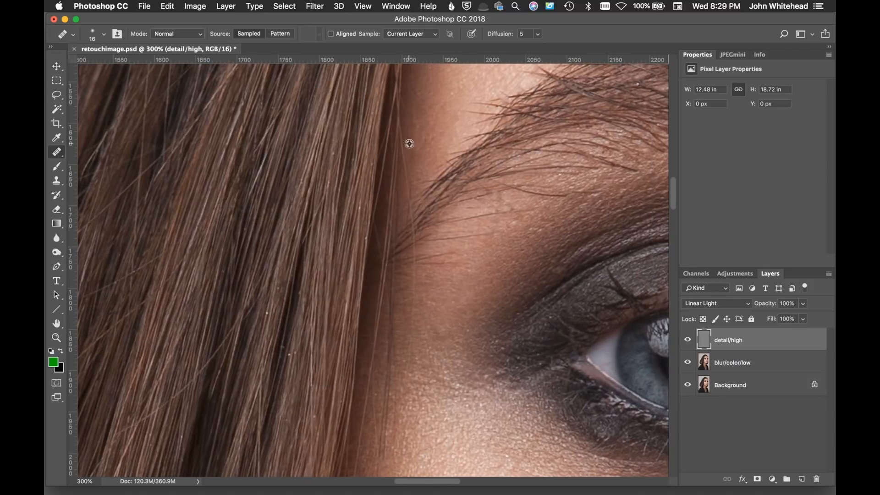
key("bracketleft")
key("bracketleft")
key("super+minus")
key("super+minus")
key("super+minus")
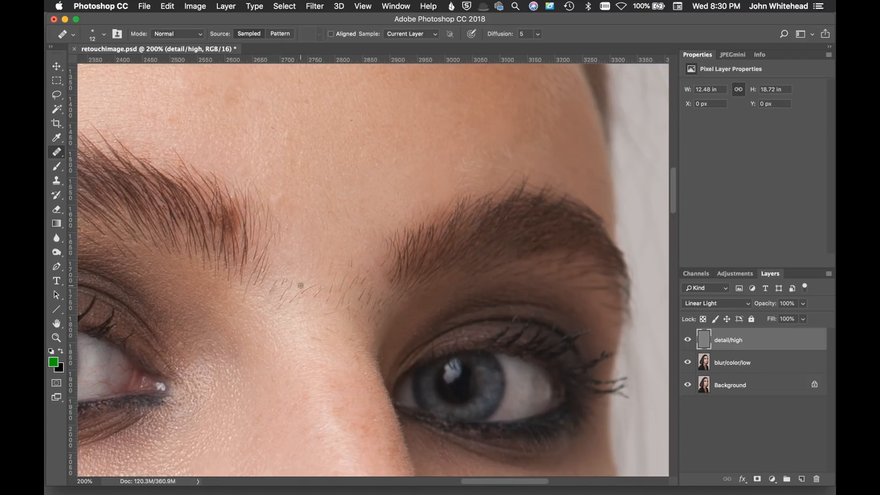
left_click_drag(298, 275, 282, 283)
left_click_drag(244, 143, 263, 143)
mouse_move(335, 273)
left_mouse_down()
mouse_move(321, 255)
mouse_move(301, 261)
left_mouse_up()
mouse_move(277, 280)
left_mouse_down()
mouse_move(267, 294)
mouse_move(260, 333)
mouse_move(296, 295)
mouse_move(319, 295)
left_mouse_up()
left_click(294, 280, "alt")
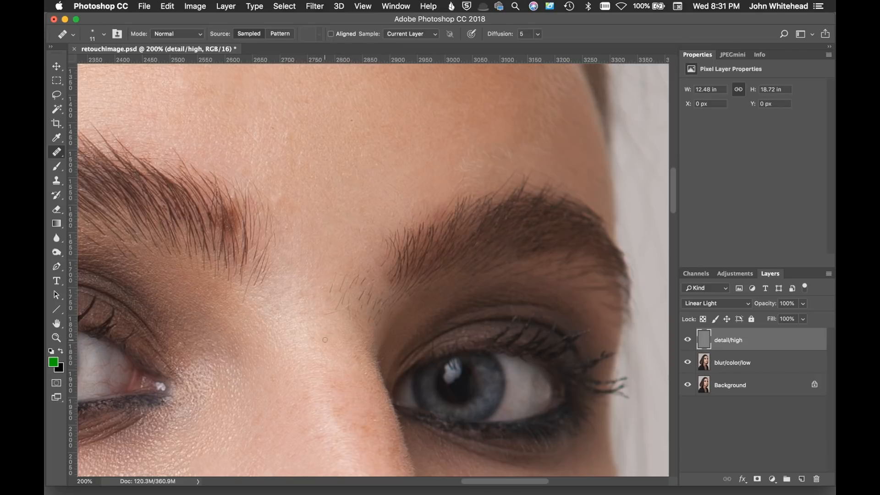
left_click_drag(342, 282, 346, 282)
- Rework the inner end of the lit-side eyebrow on detail/high by patching it and cloning brow hairs over it at 80% opacity
key("s")
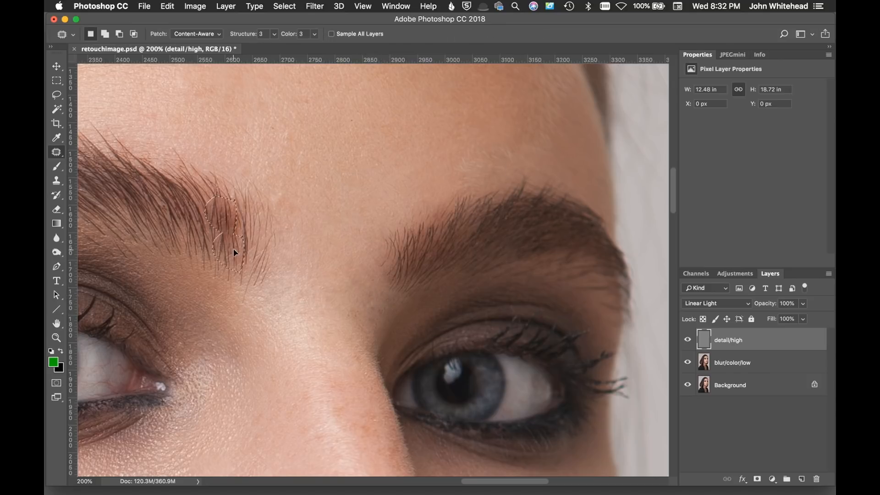
left_click_drag(232, 248, 268, 252)
left_click_drag(234, 35, 245, 36)
left_click(233, 240, "alt")
left_click(234, 226)
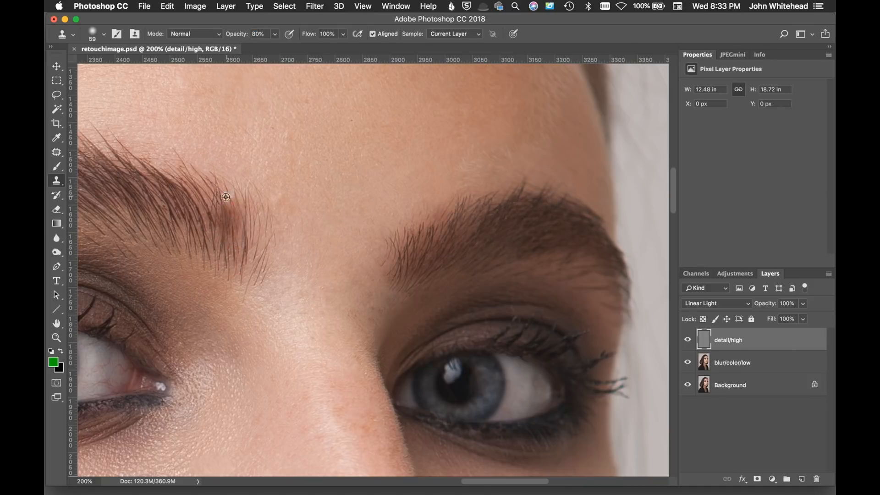
- Patch the inner end of the lit-side eyebrow with a content-aware Patch at Structure 7 and deselect
key("j")
mouse_move(221, 200)
left_mouse_down()
mouse_move(215, 220)
mouse_move(222, 199)
left_mouse_up()
left_click_drag(227, 220, 233, 252)
key("super+d")
key("super+minus")
key("super+minus")
key("super+minus")
key("super+minus")
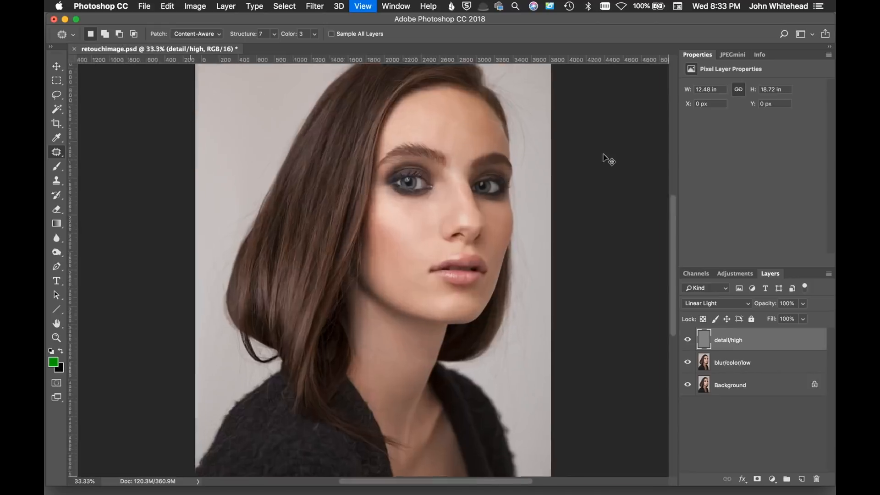
- With detail/high hidden, patch the reddish colour at the inner end of the lit-side eyebrow on blur/color/low, and show detail/high again
key("super+equal")
key("super+equal")
key("super+equal")
left_click(687, 340)
key("alt+bracketleft")
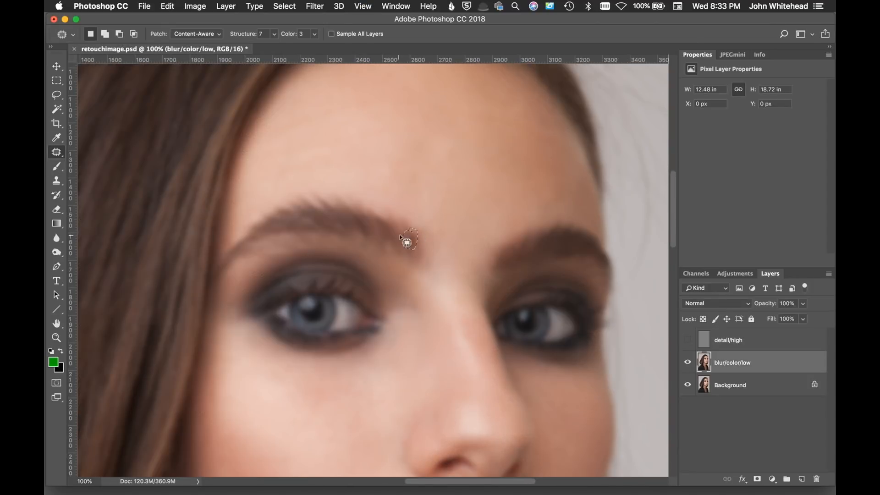
key("s")
left_click(688, 340)
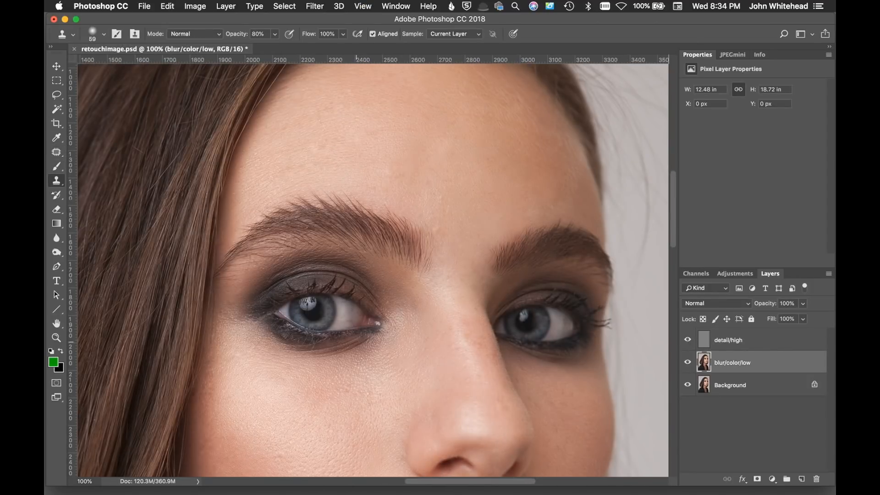
- Switch from the Clone Stamp to the Healing Brush for the remaining detail work
key("super+equal")
left_click(56, 152)
left_click(103, 162)
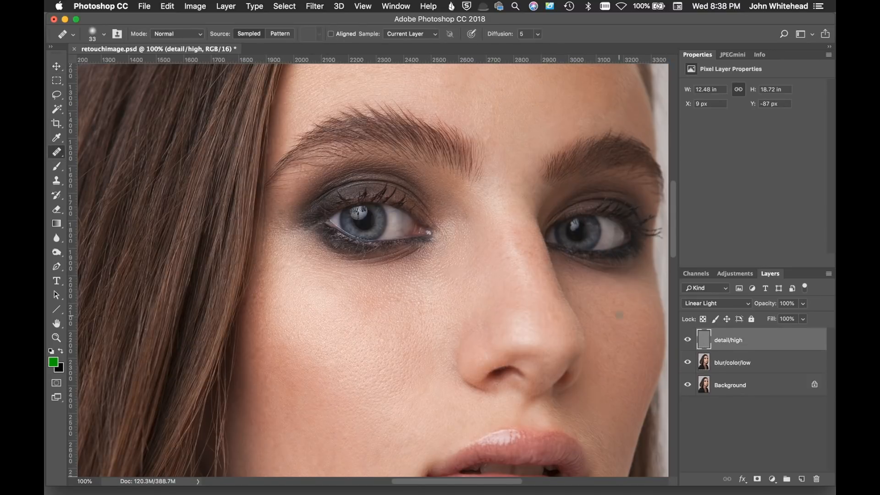
- Examine the cheeks, mouth, chin and forehead up close and the whole portrait for remaining blemishes
scroll(465, 191, "down", 10)
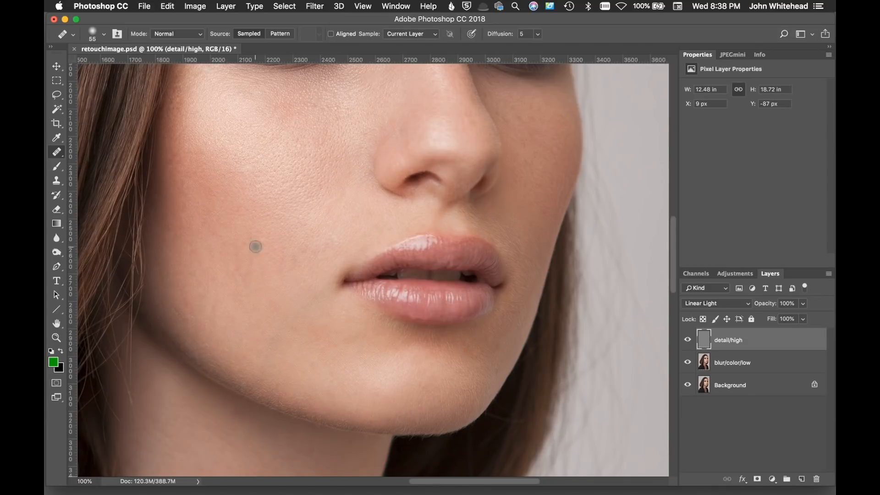
scroll(287, 190, "up", 10)
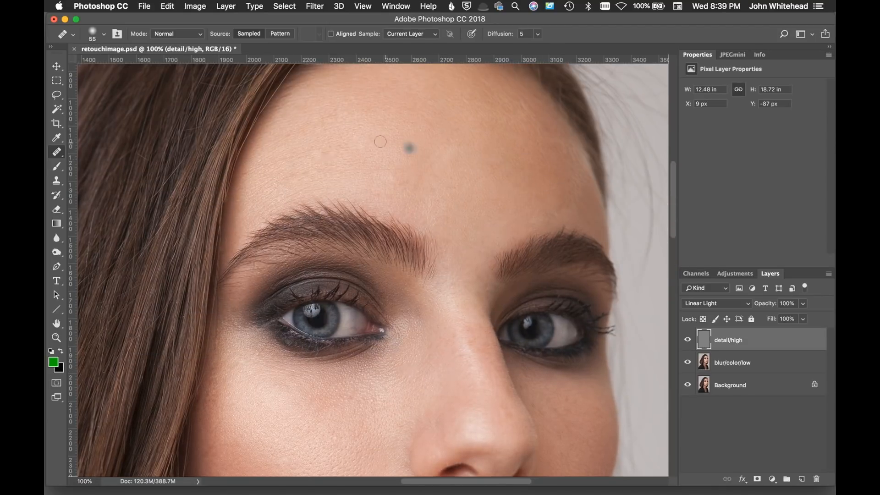
key("super+minus")
key("super+minus")
key("super+minus")
scroll(407, 192, "left", 5)
scroll(407, 193, "down", 3)
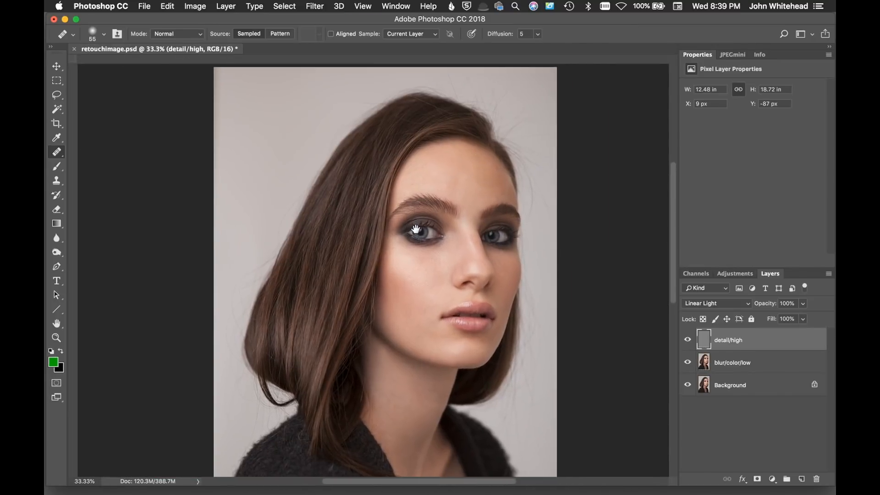
key("super+plus")
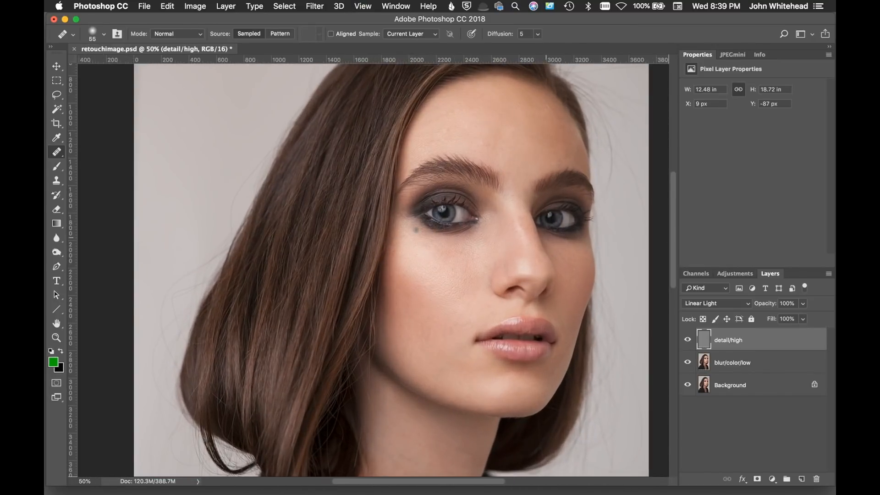
- Group the detail/high and blur/color/low layers together and switch to the Move tool
left_click(707, 363, "shift")
key("super+g")
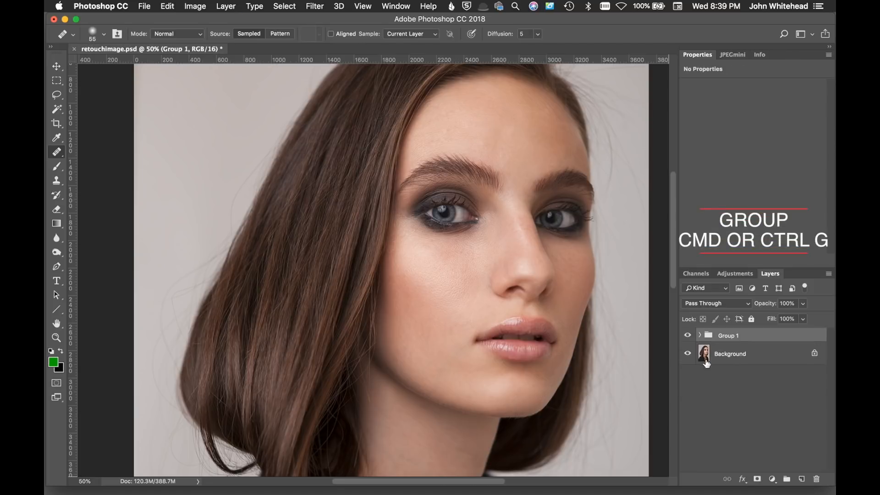
key("v")
- Compare the portrait before and after retouching by hiding and showing Group 1
scroll(452, 311, "right", 2)
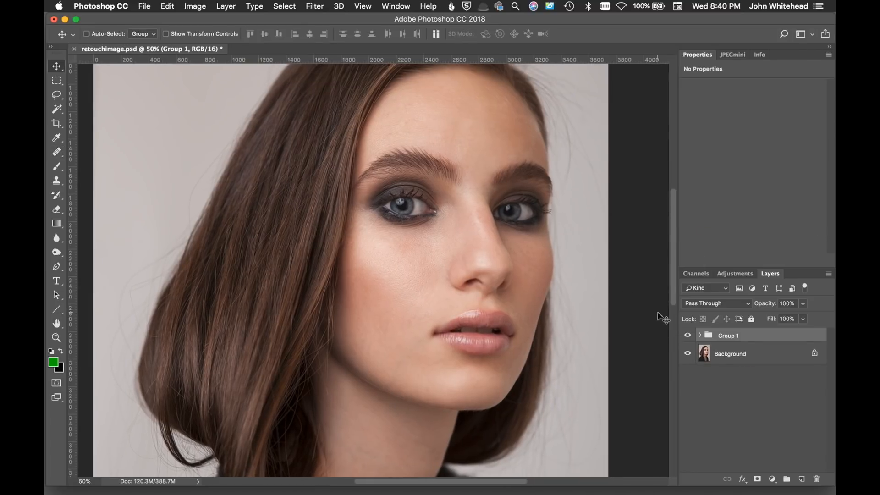
left_click(688, 336)
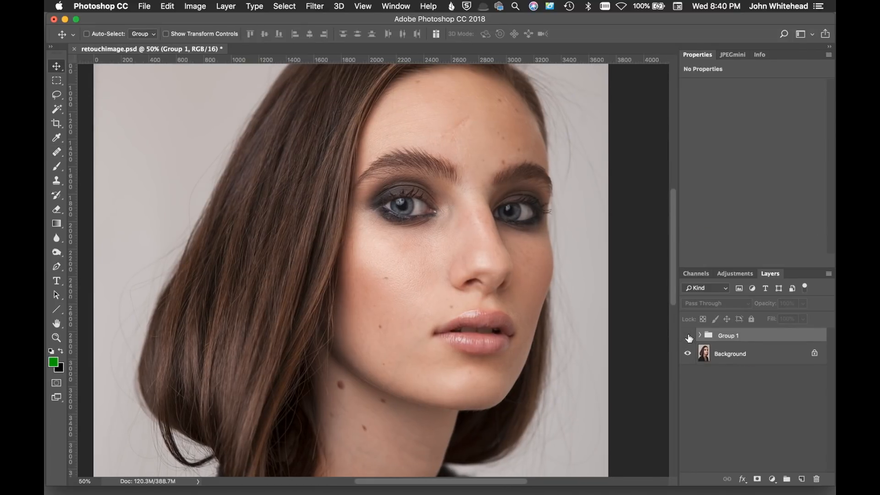
left_click(689, 336)
left_click(688, 337)
left_click(688, 337)
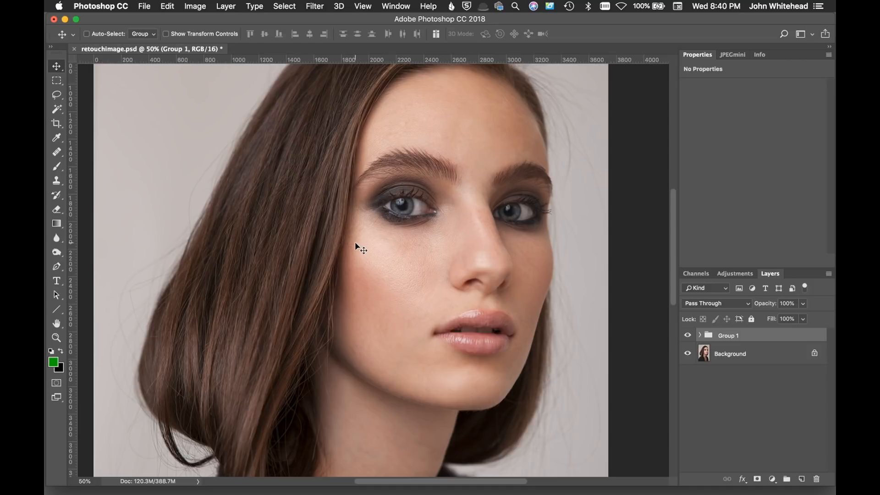
- Expand Group 1 and add a new layer named Sculpt between blur/color/low and detail/high
left_click(700, 336)
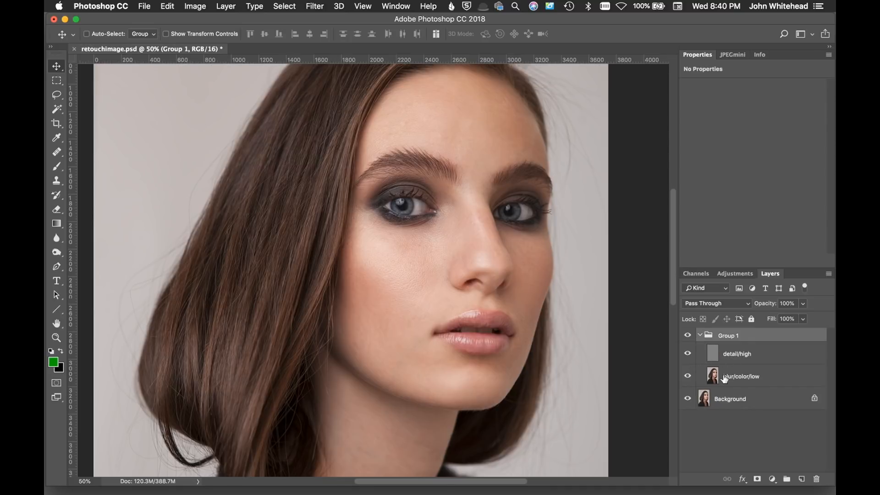
left_click(766, 355)
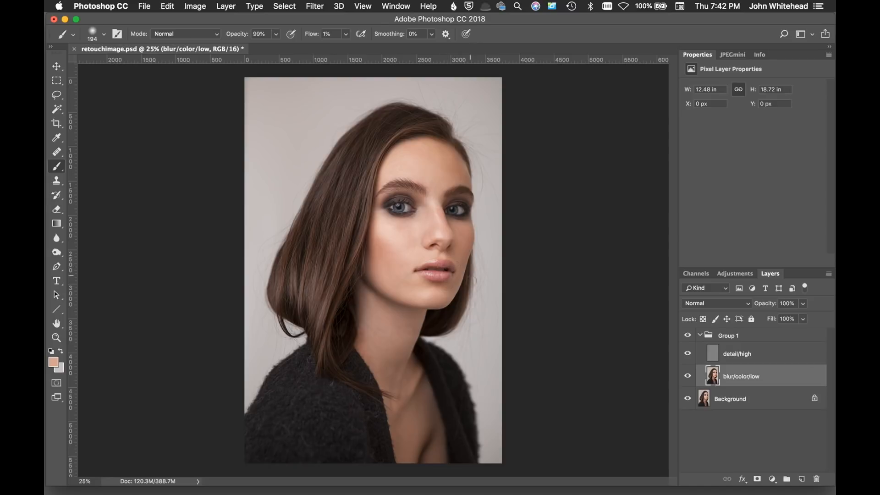
left_click(688, 336)
left_click(689, 336)
left_click(803, 480)
double_click(740, 377)
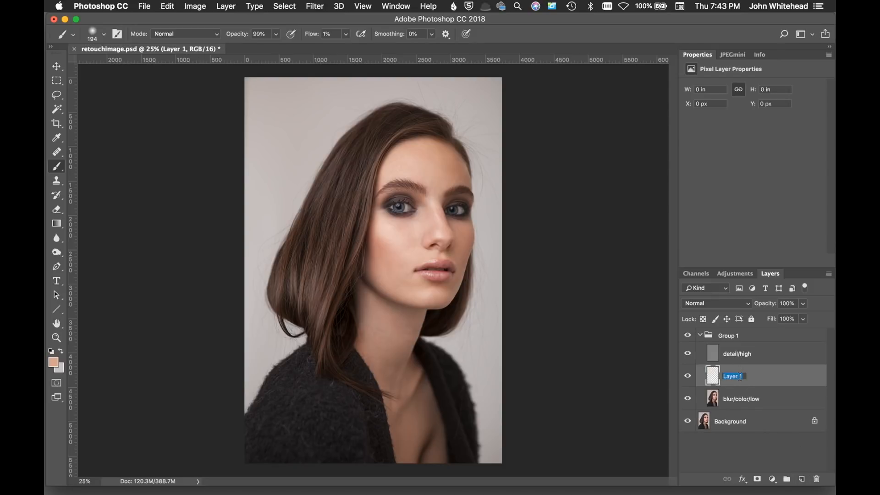
type("Sculpt")
key("Return")
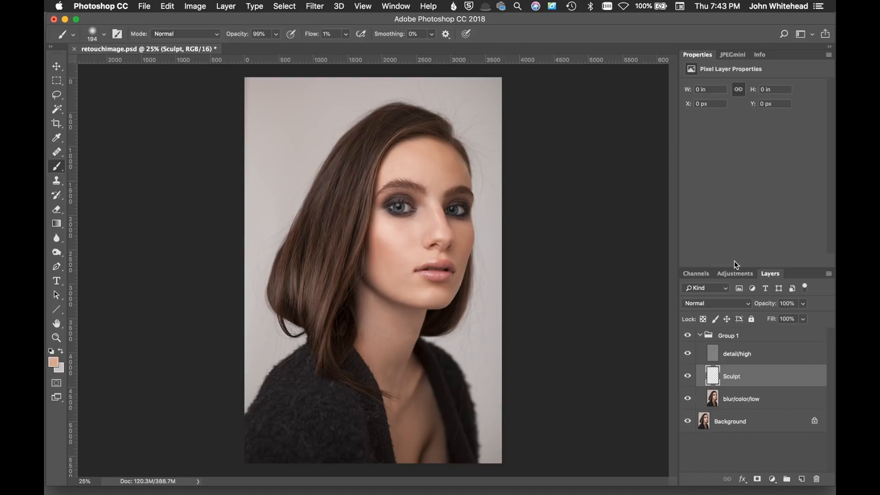
- Try overlapping black test strokes on the grey background at 52% opacity and 98% flow, and undo them
left_click_drag(310, 38, 425, 40)
left_click_drag(244, 36, 213, 45)
left_click_drag(274, 120, 324, 120)
key("super+z")
key("d")
mouse_move(271, 118)
left_mouse_down()
mouse_move(311, 120)
mouse_move(270, 122)
mouse_move(304, 111)
mouse_move(267, 119)
left_mouse_up()
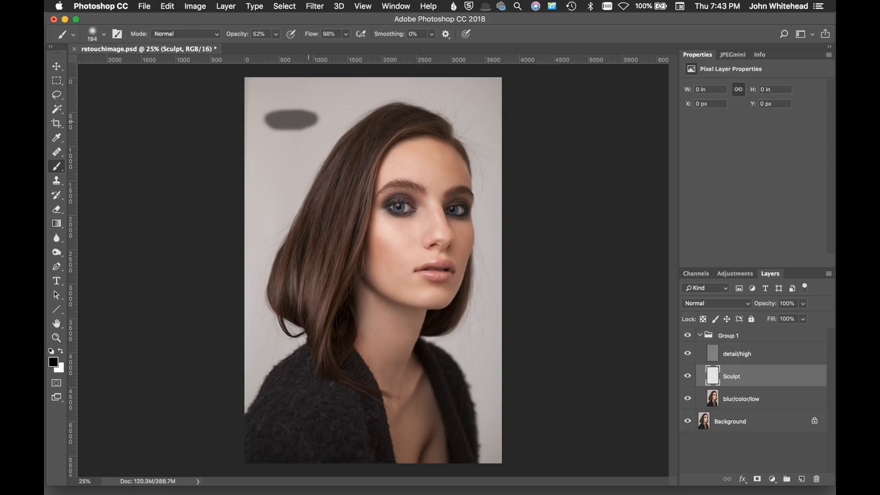
mouse_move(321, 121)
left_mouse_down()
mouse_move(282, 126)
mouse_move(307, 135)
mouse_move(266, 135)
left_mouse_up()
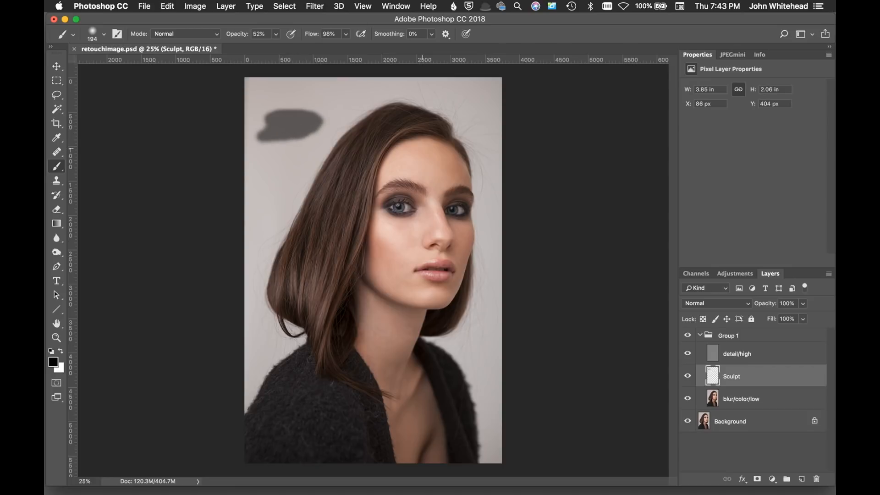
key("super+z")
- Try a gradually built-up black stroke on the grey background at 99% opacity and 1% flow, and undo it
mouse_move(238, 34)
left_mouse_down()
mouse_move(312, 31)
mouse_move(256, 39)
left_mouse_up()
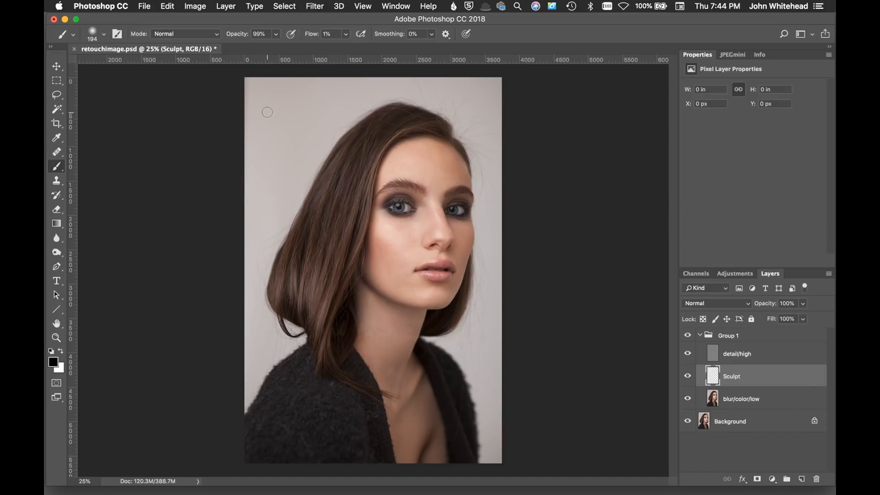
mouse_move(267, 112)
left_mouse_down()
mouse_move(317, 108)
mouse_move(268, 119)
mouse_move(329, 106)
mouse_move(277, 117)
left_mouse_up()
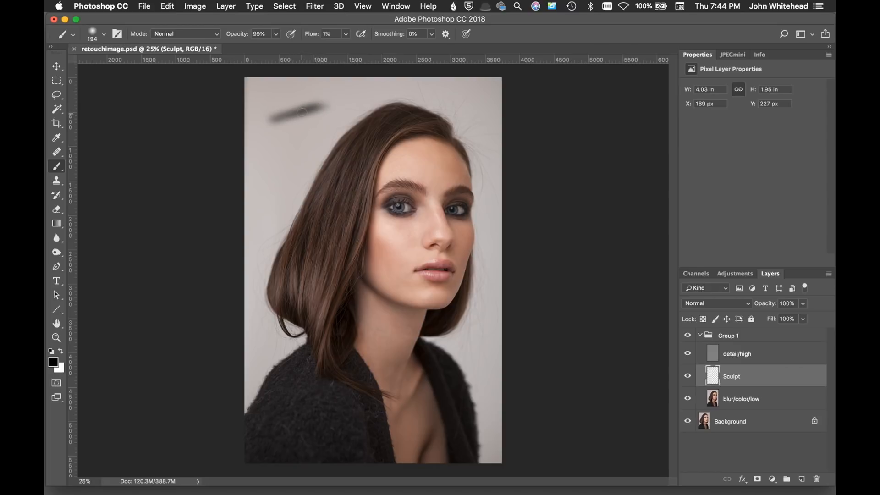
key("super+z")
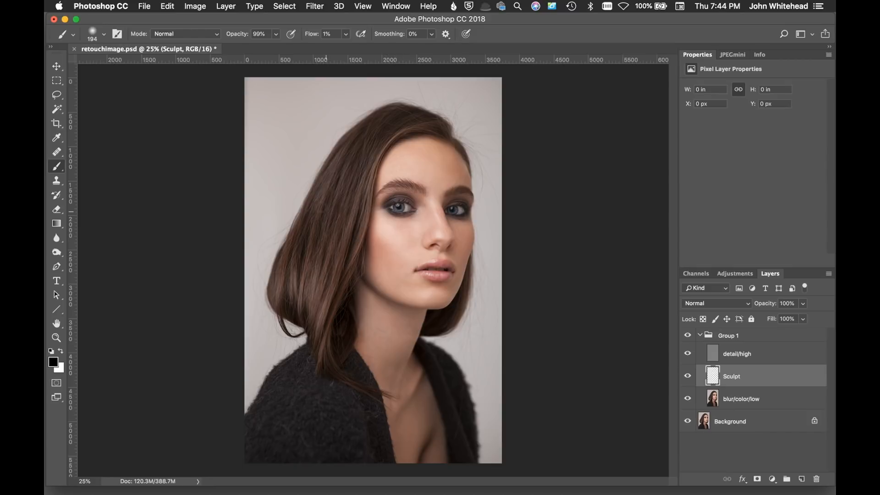
- Try a solid black stroke across the lit cheek and nose at 99% flow, and undo it
left_click(329, 34)
type("99")
left_click_drag(398, 227, 436, 225)
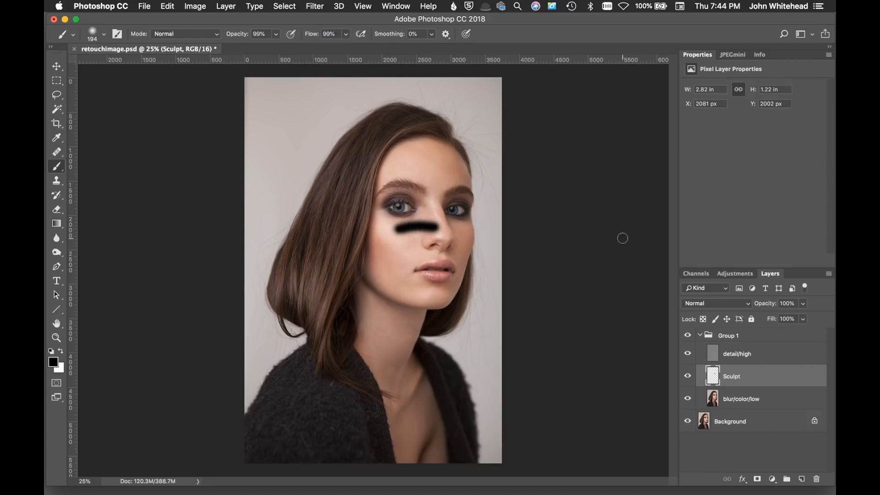
key("super+z")
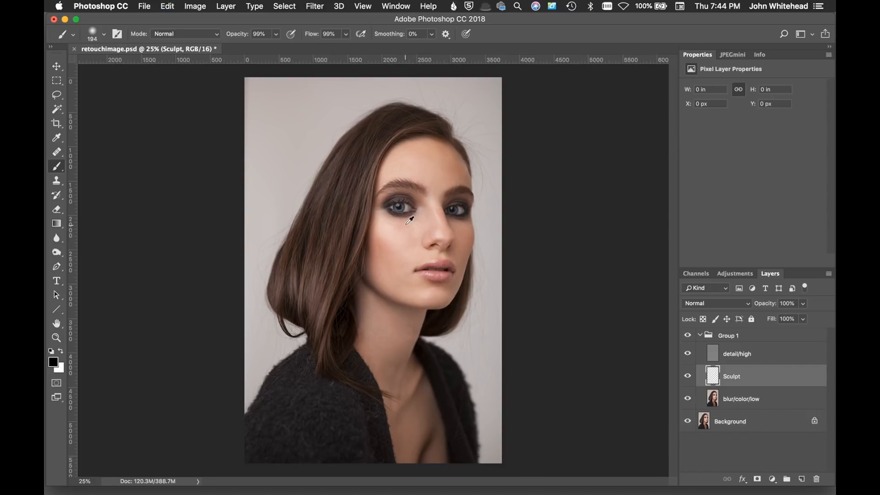
- Try a stroke of sampled skin colour from the lit cheek across the nose, check it up close, and undo it
left_click(386, 224, "alt")
left_click_drag(401, 229, 443, 239)
key("super+plus")
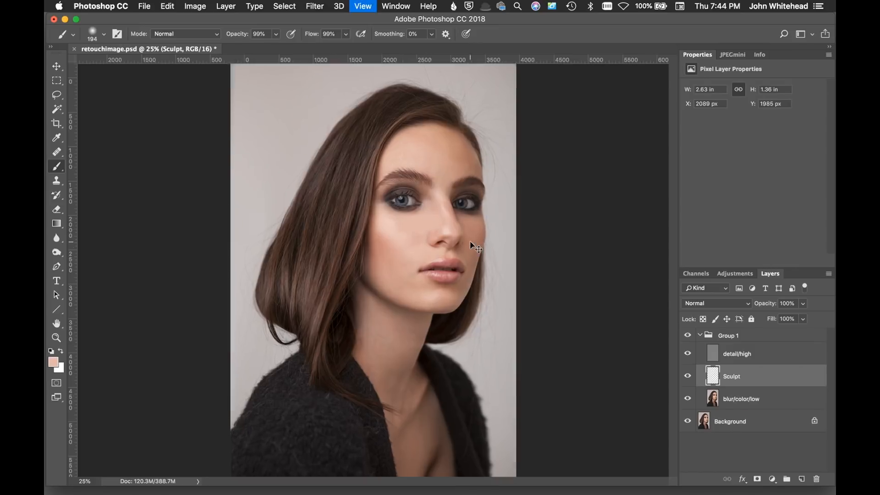
key("super+plus")
key("super+plus")
key("super+z")
key("super+z")
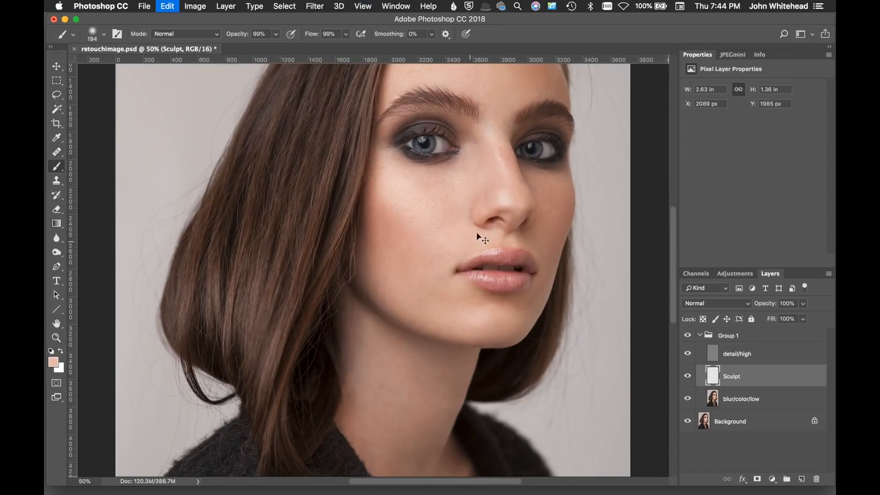
key("super+z")
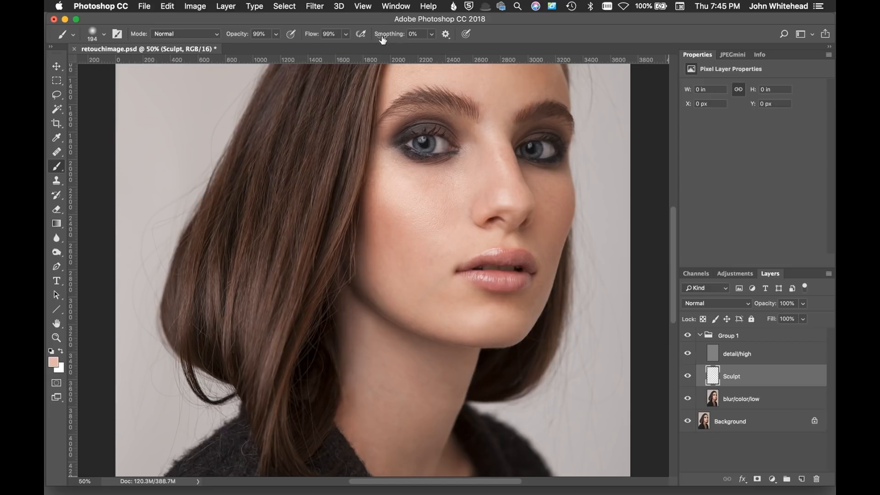
- Set the brush to 73% opacity and 3% flow, sample the neck's shadow colour, and darken the neck edge beside the hair
left_click_drag(312, 36, 226, 35)
left_click_drag(437, 369, 440, 262)
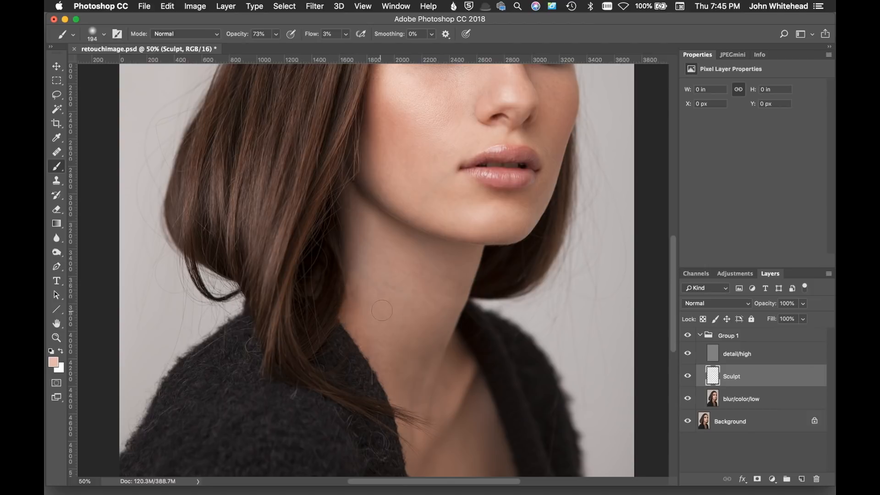
left_click(359, 251, "alt")
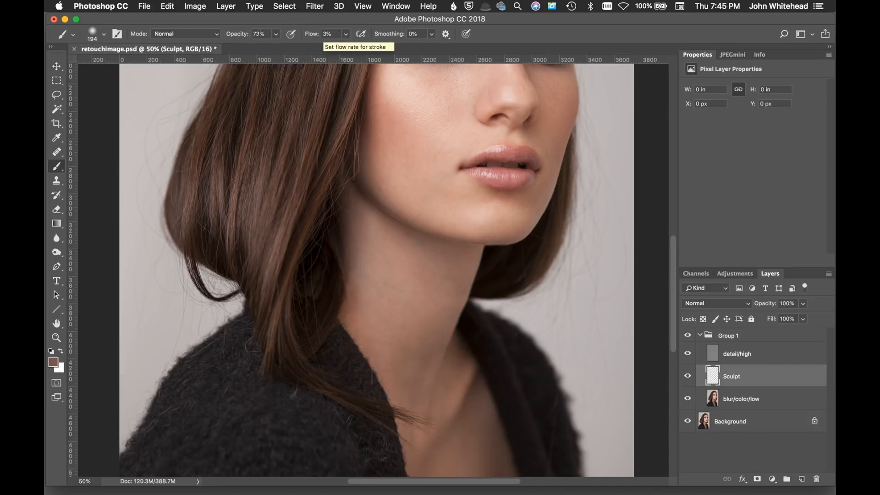
mouse_move(359, 300)
left_mouse_down()
mouse_move(351, 299)
mouse_move(353, 278)
mouse_move(347, 337)
left_mouse_up()
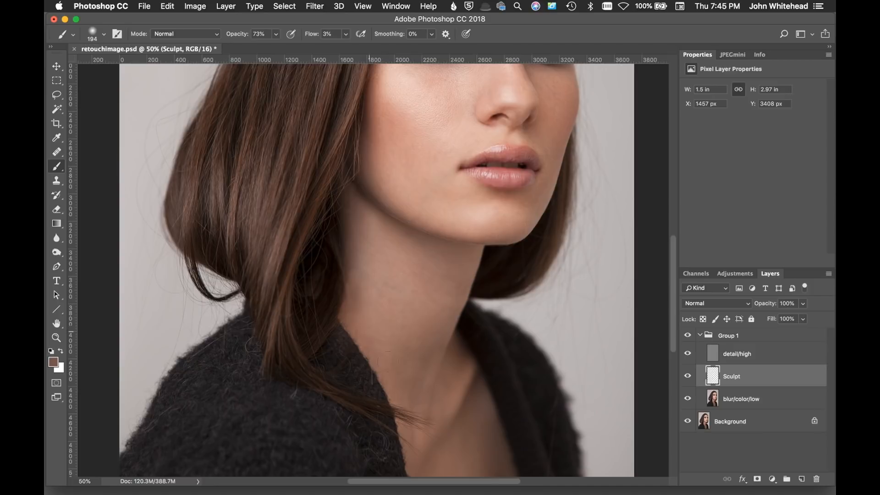
mouse_move(353, 298)
left_mouse_down()
mouse_move(343, 318)
mouse_move(350, 294)
mouse_move(344, 320)
mouse_move(358, 222)
mouse_move(351, 331)
left_mouse_up()
- Compare the neck with Sculpt hidden and shown, undo the last stroke, and repaint the shadow along the neck edge
left_click(687, 376)
left_click(688, 376)
left_click(687, 377)
left_click(687, 376)
key("super+z")
mouse_move(352, 313)
left_mouse_down()
mouse_move(354, 287)
mouse_move(357, 304)
left_mouse_up()
left_click(688, 377)
left_click(688, 377)
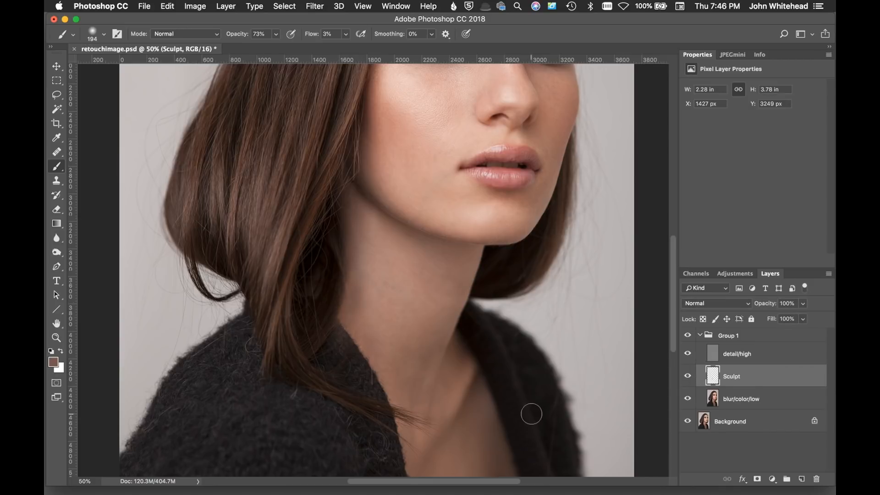
- Sample the lit cheek's highlight colour, brighten the nose bridge and the area between the brows, and compare with Sculpt hidden and shown
left_click_drag(457, 271, 501, 486)
key("super+r")
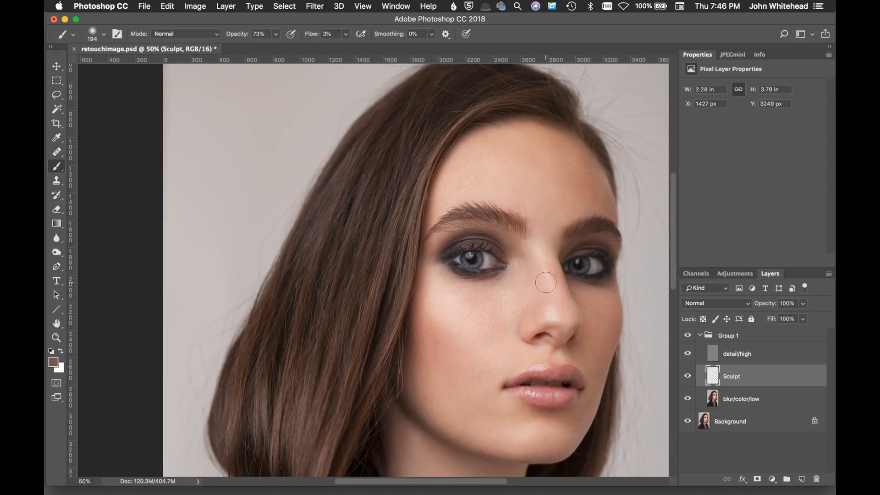
left_click_drag(545, 282, 455, 279)
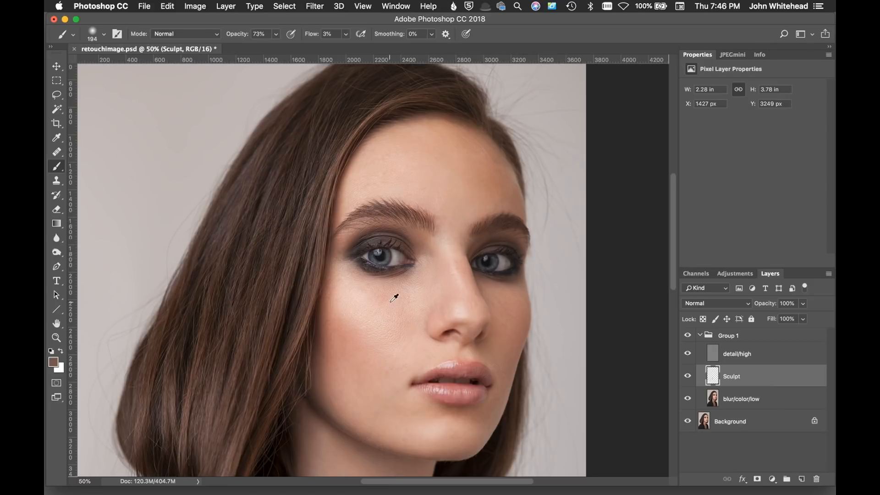
left_click(359, 298, "alt")
mouse_move(462, 265)
left_mouse_down()
mouse_move(466, 290)
mouse_move(453, 211)
mouse_move(442, 240)
mouse_move(448, 230)
mouse_move(453, 242)
mouse_move(468, 237)
mouse_move(463, 245)
mouse_move(454, 223)
mouse_move(461, 239)
left_mouse_up()
key("bracketleft")
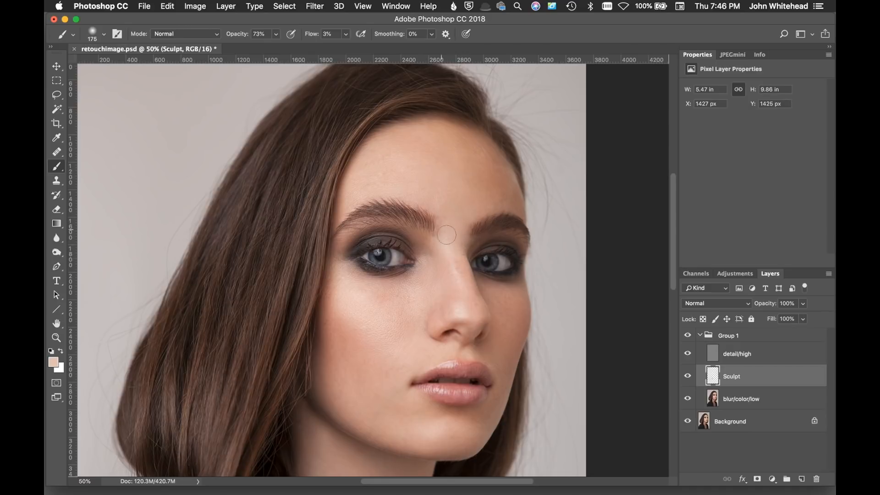
left_click_drag(442, 203, 441, 204)
left_click(688, 377)
left_click(688, 377)
- Shade along the nose with colours sampled from the far cheek and beside the inner eye, and compare with Sculpt hidden
mouse_move(455, 248)
left_mouse_down()
mouse_move(471, 295)
mouse_move(456, 241)
mouse_move(469, 283)
left_mouse_up()
left_click(494, 286, "alt")
mouse_move(435, 276)
left_mouse_down()
mouse_move(444, 279)
mouse_move(431, 268)
mouse_move(440, 299)
mouse_move(432, 270)
mouse_move(425, 333)
mouse_move(436, 275)
mouse_move(454, 319)
left_mouse_up()
left_click(427, 248, "alt")
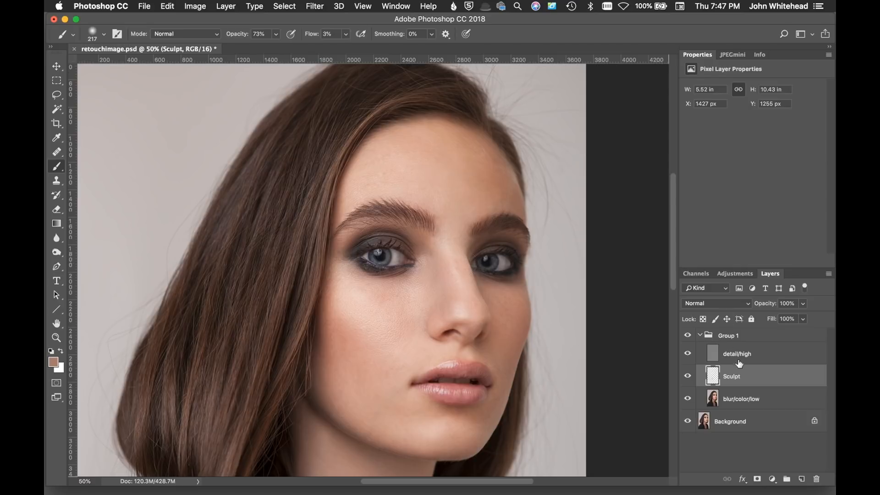
left_click(688, 376)
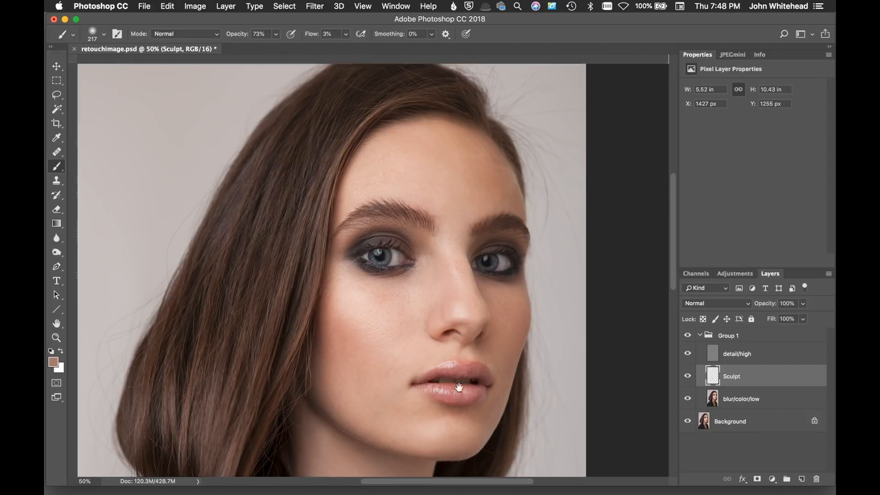
- Set the brush to 106 px and blend the shadow below the lower lip with skin colours sampled from the chin
left_click_drag(448, 399, 403, 251)
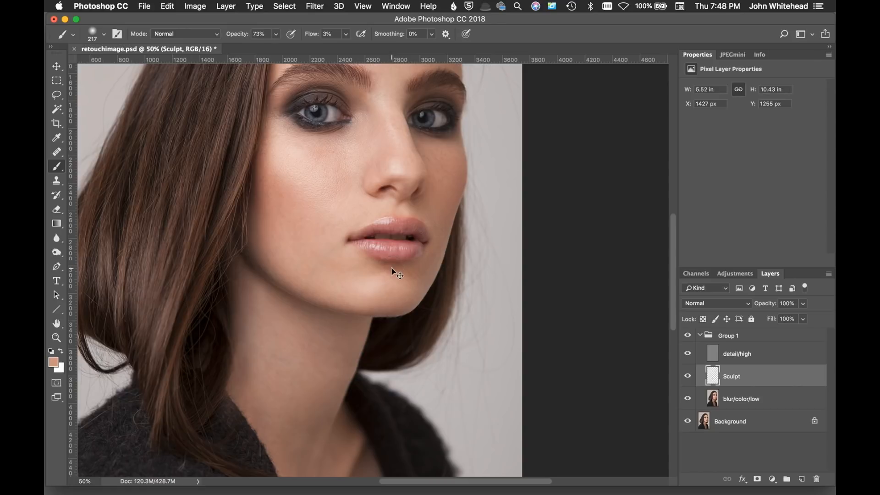
key("super+plus")
mouse_move(396, 274)
left_mouse_down()
mouse_move(375, 274)
mouse_move(387, 268)
left_mouse_up()
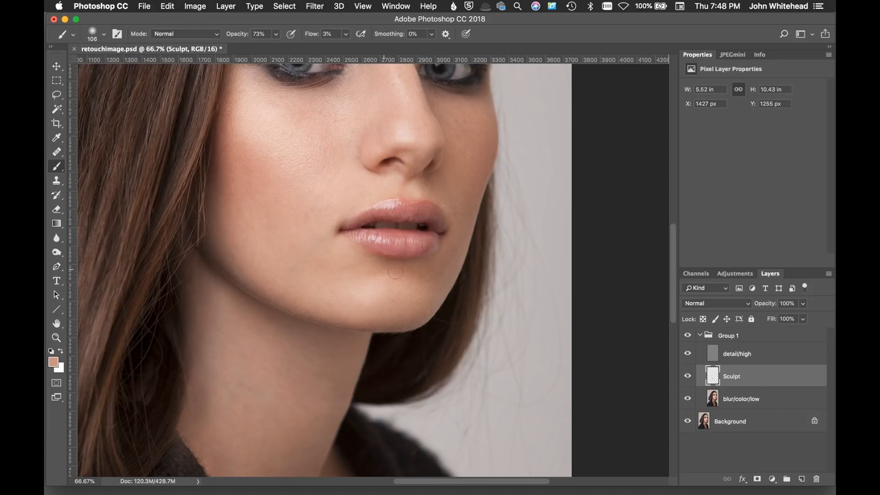
left_click(392, 277, "alt")
left_click(426, 272, "alt")
mouse_move(467, 146)
left_mouse_down()
mouse_move(468, 200)
mouse_move(443, 317)
left_mouse_up()
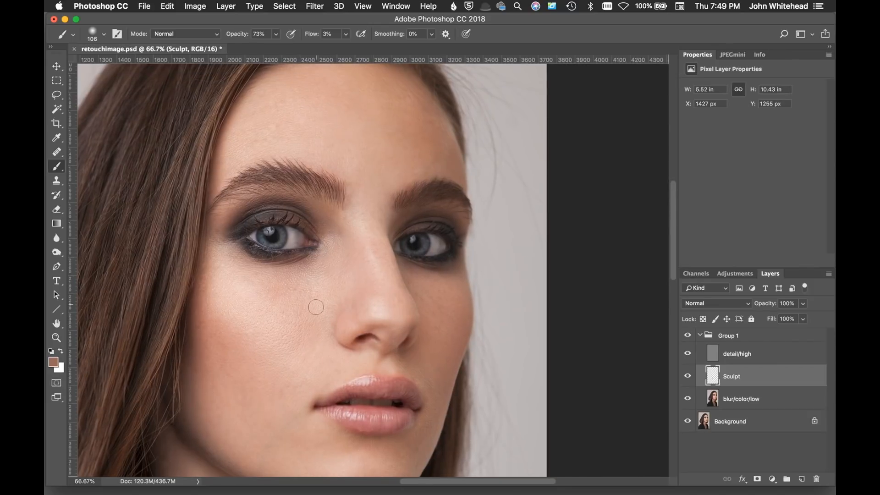
- Enlarge the brush to 260 px and brighten the lit cheekbone below the eye with highlight colours sampled there
key("super+minus")
key("super+minus")
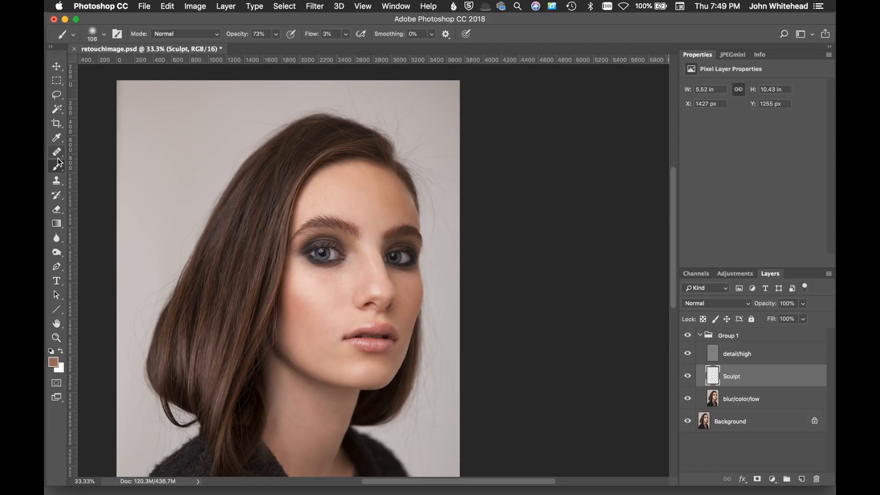
left_click_drag(305, 286, 318, 290)
left_click(310, 282, "alt")
left_click(302, 280, "alt")
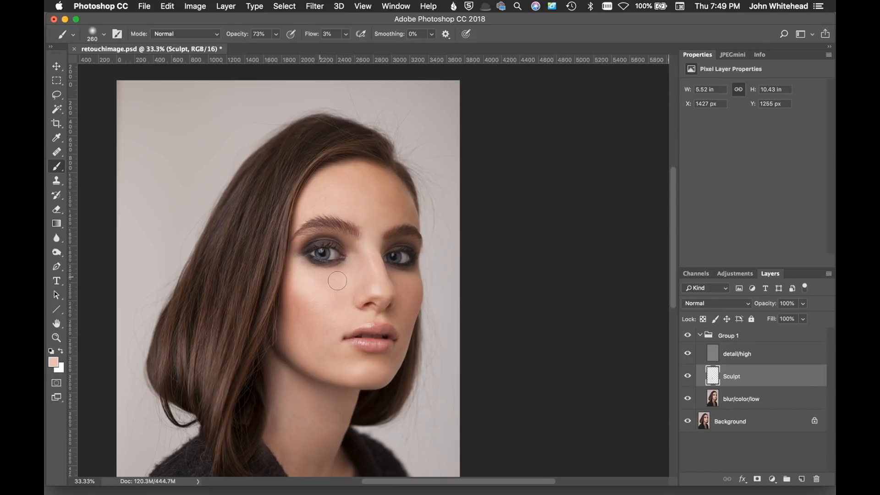
left_click(301, 283, "alt")
mouse_move(306, 281)
left_mouse_down()
mouse_move(331, 306)
mouse_move(337, 301)
mouse_move(337, 286)
mouse_move(321, 286)
left_mouse_up()
- Deepen the contour below the lit cheekbone with sampled shadow colours at 292 px, and compare with Sculpt hidden and shown
left_click(298, 354, "alt")
mouse_move(299, 313)
left_mouse_down()
mouse_move(316, 326)
mouse_move(293, 306)
mouse_move(319, 323)
mouse_move(294, 334)
mouse_move(286, 301)
mouse_move(287, 328)
mouse_move(312, 325)
mouse_move(301, 325)
mouse_move(298, 308)
mouse_move(310, 318)
mouse_move(308, 330)
mouse_move(288, 332)
left_mouse_up()
left_click(288, 337, "alt")
mouse_move(290, 318)
left_mouse_down()
mouse_move(301, 310)
mouse_move(307, 334)
left_mouse_up()
left_click(688, 376)
left_click(688, 376)
left_click(689, 376)
left_click(688, 376)
- Reduce the brush to 179 px and strengthen the nose bridge highlight with light skin colour sampled from the lit cheek
key("super+equal")
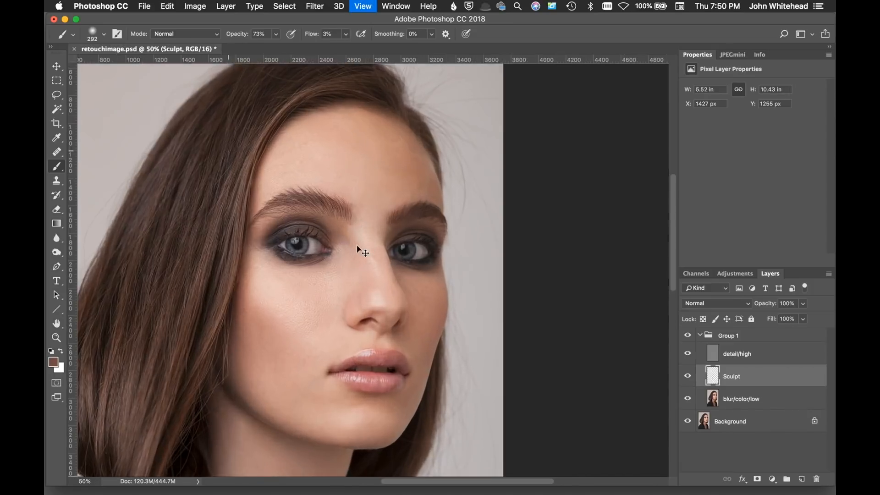
key("super+equal")
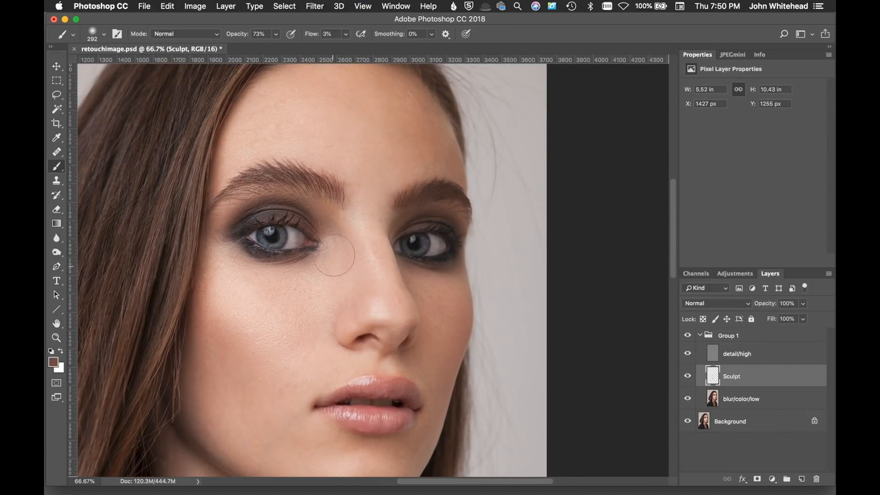
mouse_move(328, 283)
left_mouse_down()
mouse_move(308, 280)
mouse_move(342, 230)
mouse_move(335, 258)
mouse_move(344, 225)
mouse_move(335, 239)
mouse_move(343, 282)
mouse_move(346, 255)
mouse_move(354, 282)
left_mouse_up()
left_click(263, 290, "alt")
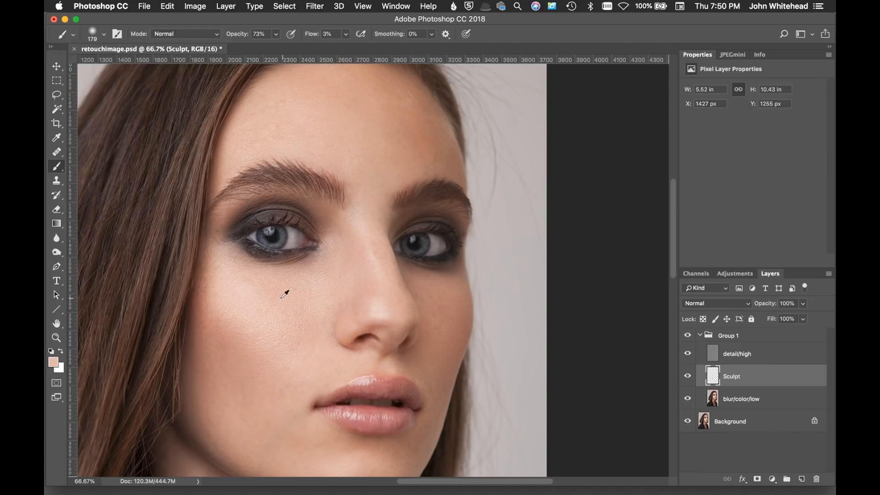
left_click(230, 283, "alt")
mouse_move(377, 241)
left_mouse_down()
mouse_move(373, 252)
mouse_move(403, 277)
left_mouse_up()
- Touch up the chin with skin colour sampled beside it, and sample the lit cheek's highlight again
left_click_drag(449, 364, 454, 241)
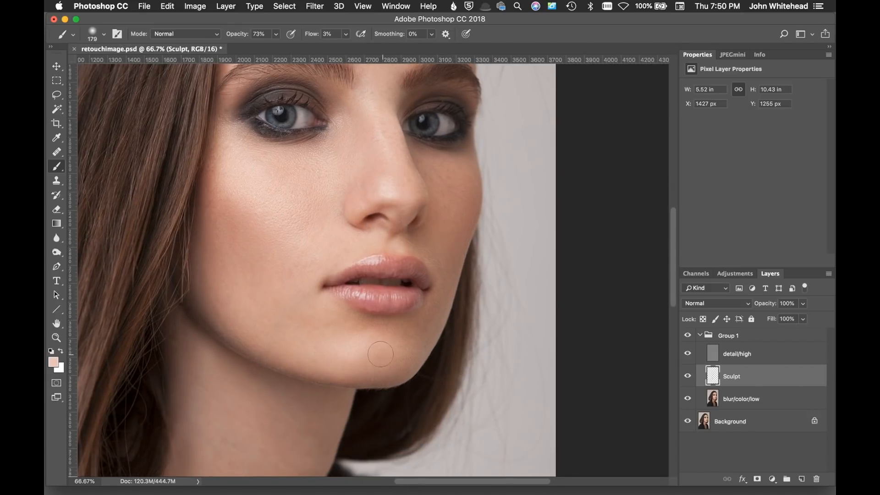
left_click(353, 347, "alt")
left_click_drag(308, 165, 355, 251)
left_click(282, 271, "alt")
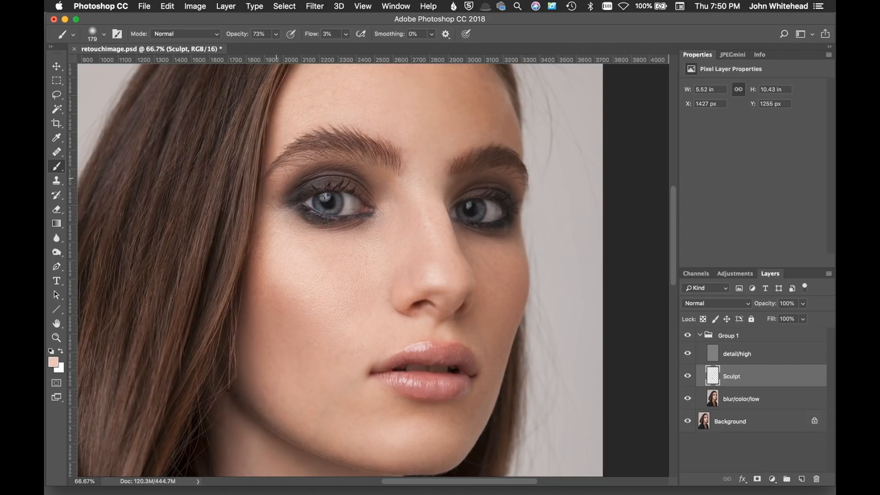
- Try smaller-brush strokes at the far side of the face and on the nose tip with sampled colours, and undo them
mouse_move(525, 181)
left_mouse_down()
mouse_move(515, 183)
mouse_move(518, 171)
mouse_move(521, 208)
left_mouse_up()
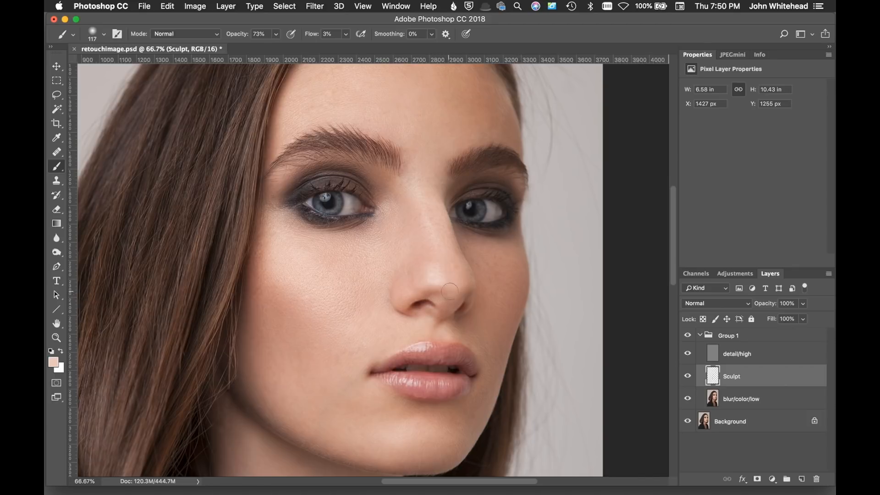
left_click(459, 272, "alt")
left_click_drag(410, 292, 405, 292)
left_click(413, 294, "alt")
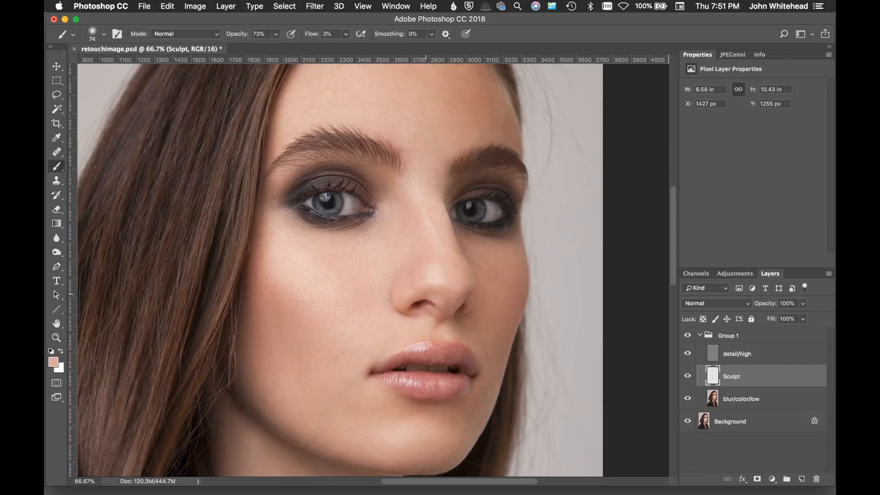
left_click_drag(432, 280, 438, 282)
key("super+z")
key("alt+super+z")
key("alt+super+z")
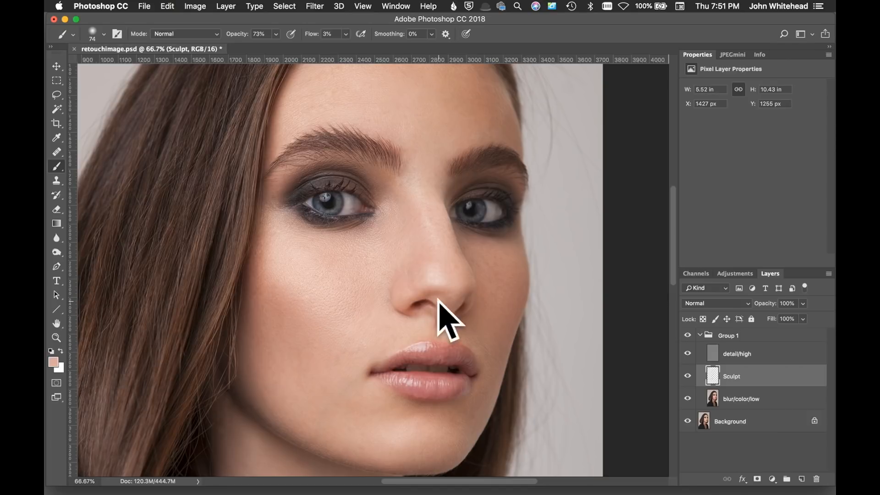
- Touch up the nose tip and mouth corner with sampled skin colours, and compare the whole portrait with Sculpt hidden and shown
left_click(447, 277, "alt")
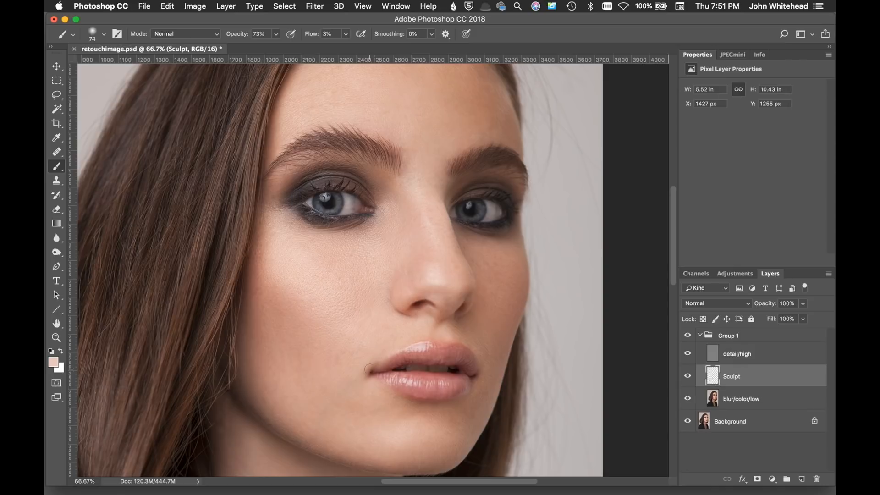
left_click(360, 357, "alt")
key("super+minus")
key("super+minus")
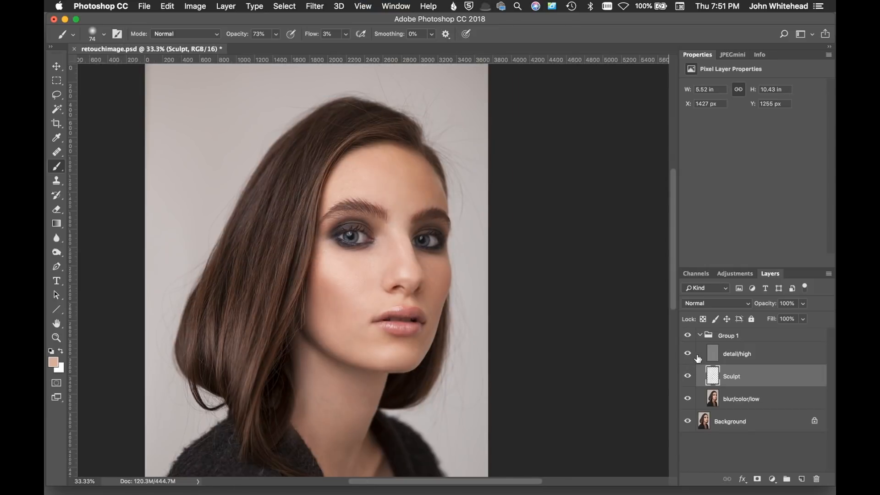
left_click(688, 377)
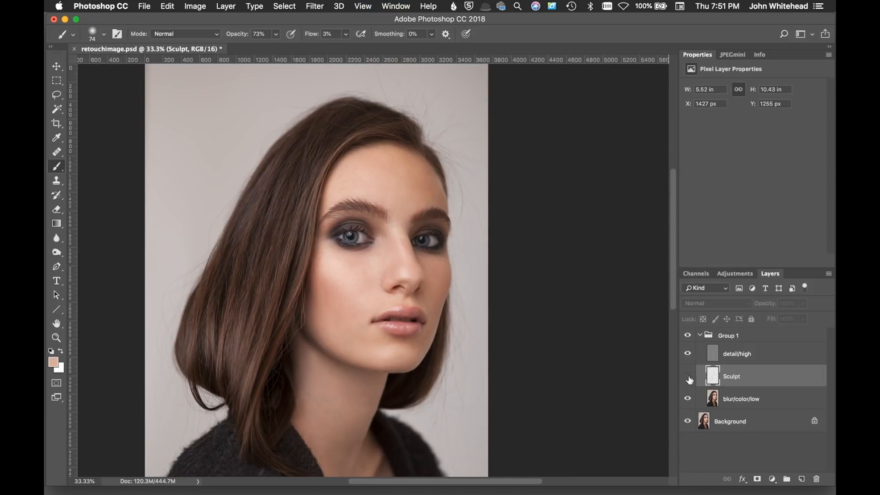
left_click(688, 376)
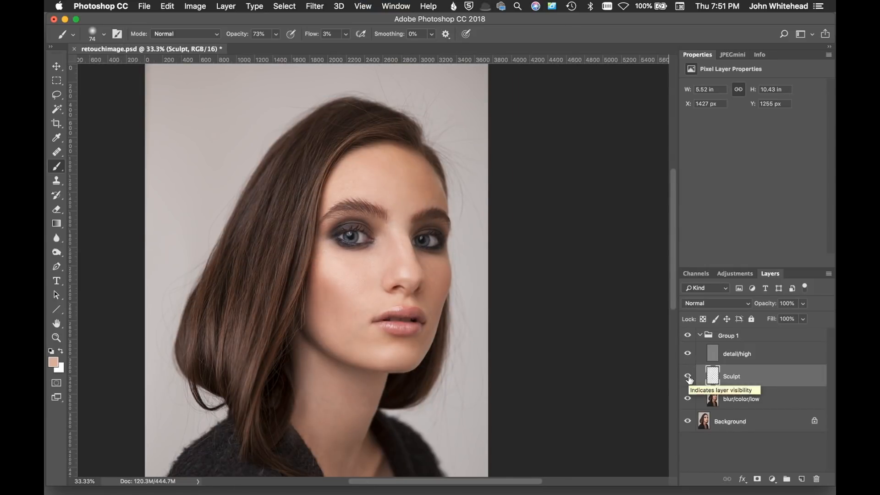
left_click(688, 377)
left_click(688, 377)
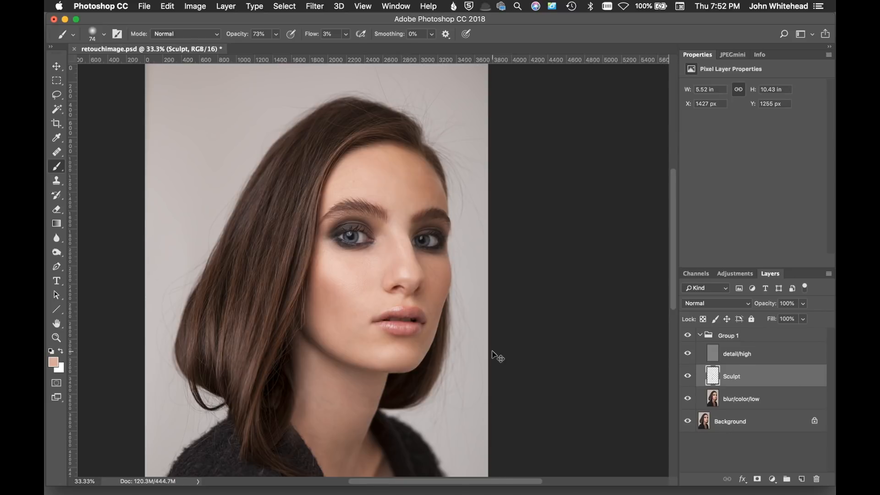
- Blend the area between the nose tip and upper lip with sampled colours at 100% zoom, comparing the last stroke undone and restored
key("super+plus")
key("super+plus")
key("super+plus")
key("super+plus")
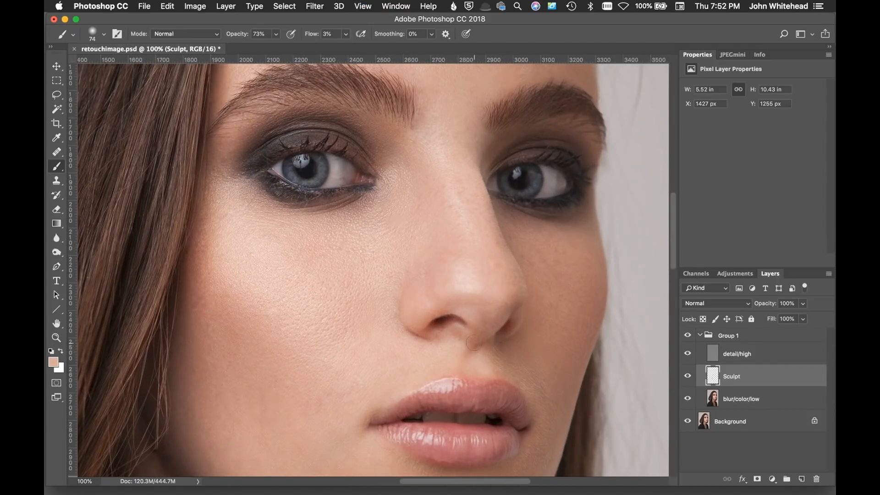
left_click(472, 345, "alt")
left_click(469, 278, "alt")
key("super+z")
key("super+z")
key("super+minus")
key("super+minus")
key("super+minus")
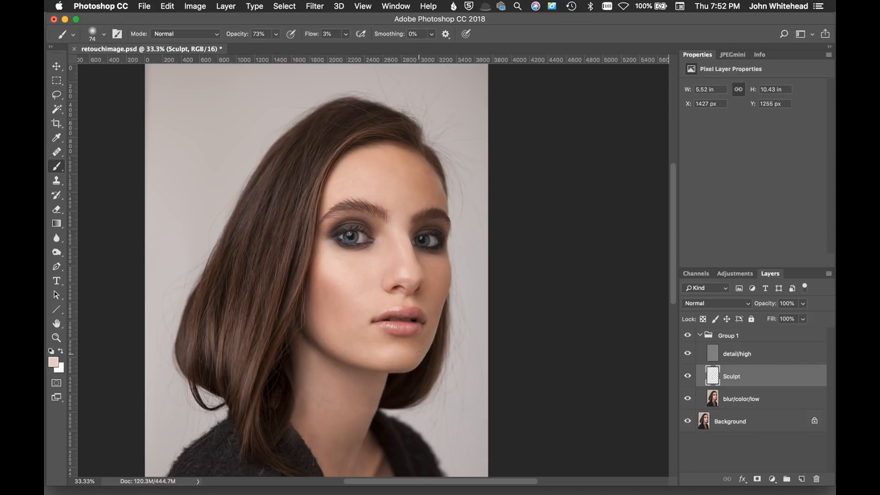
- Set the brush to 178 px and even out the lower cheek and jaw with skin colour sampled beside the chin
key("super+plus")
key("super+plus")
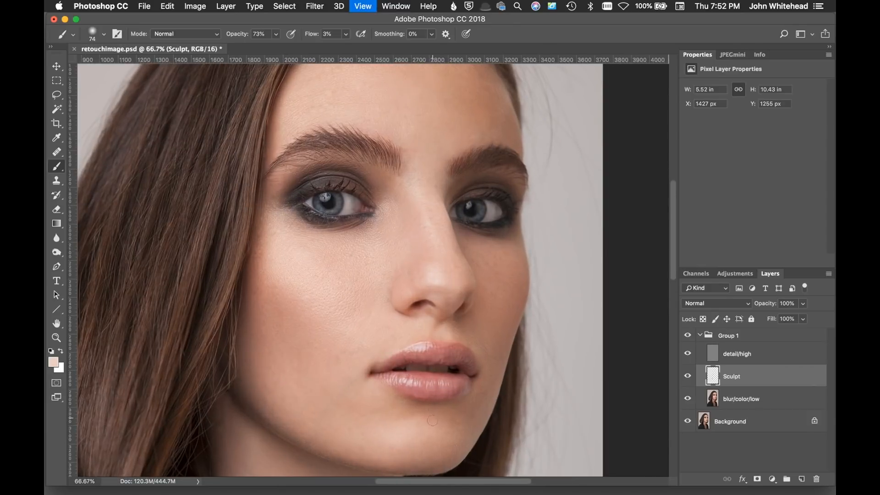
left_click_drag(366, 434, 387, 436, "ctrl+alt")
left_click(397, 429, "alt")
left_click_drag(384, 410, 397, 411, "ctrl+alt")
mouse_move(340, 411)
left_mouse_down()
mouse_move(411, 405)
mouse_move(342, 410)
mouse_move(353, 403)
mouse_move(372, 411)
left_mouse_up()
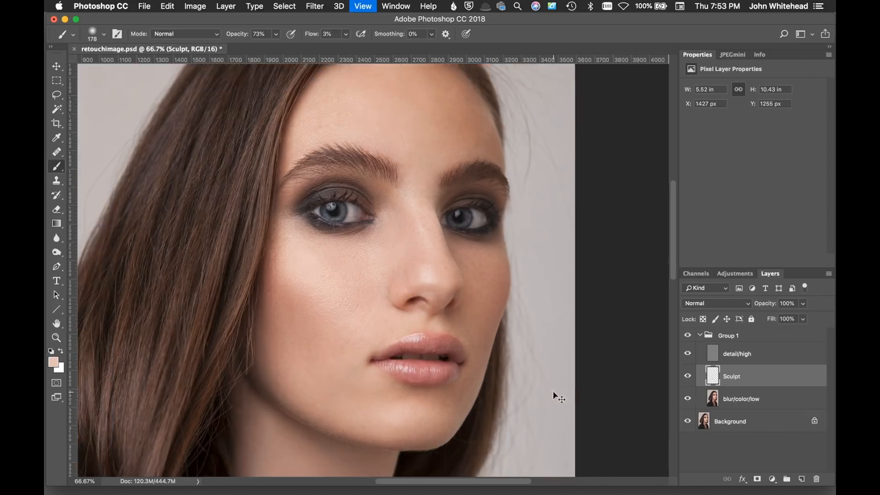
- Enlarge the brush to 293 px and smooth the neck's shading with colours sampled from the neck
key("super+minus")
key("super+minus")
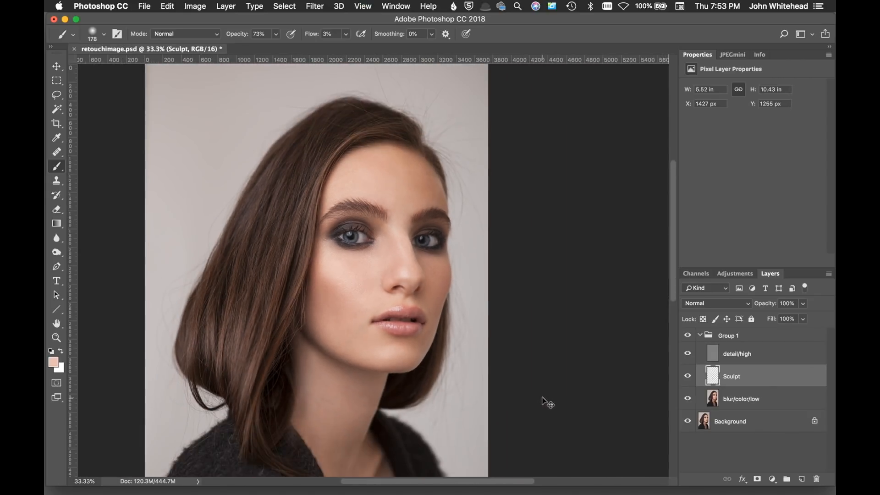
key("super+minus")
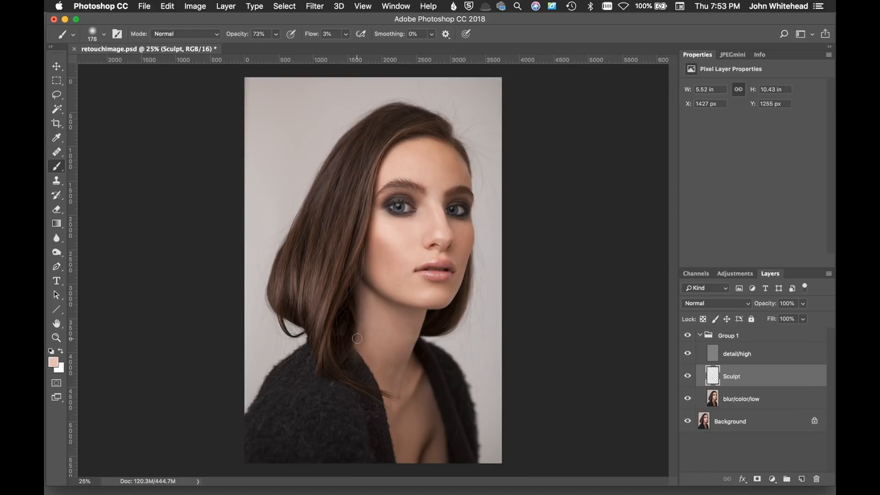
left_click(377, 333, "alt")
mouse_move(375, 329)
left_mouse_down()
mouse_move(385, 331)
mouse_move(361, 329)
left_mouse_up()
left_click(385, 330, "alt")
- Rename Group 1 as "Frequency Sepation" and give it a layer mask inverted to black
left_click(729, 337)
double_click(729, 337)
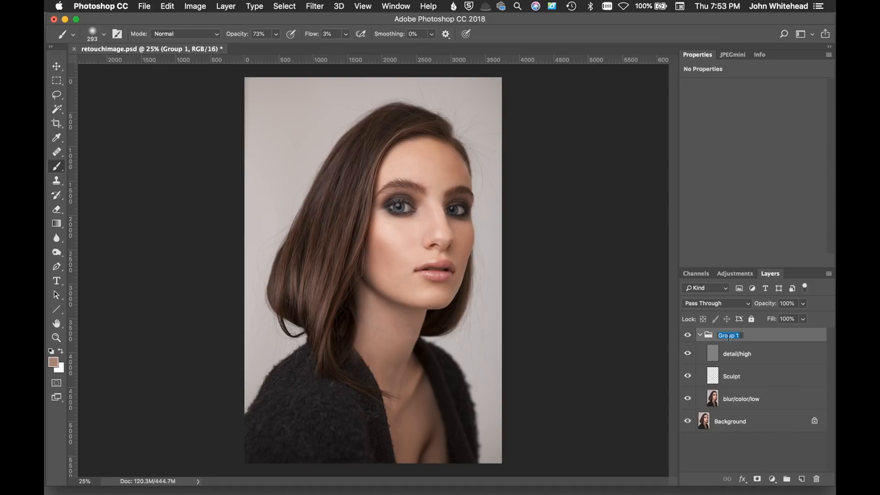
type("Frequency Sepation")
key("Return")
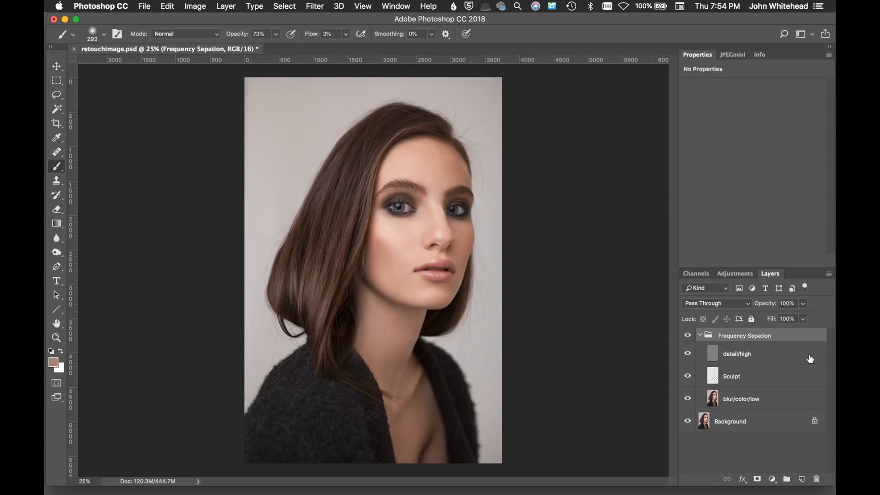
left_click(758, 479)
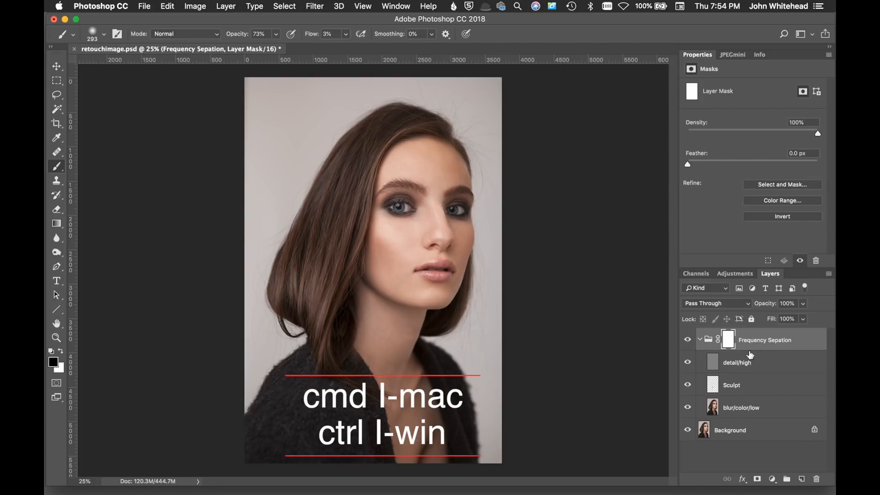
key("super+i")
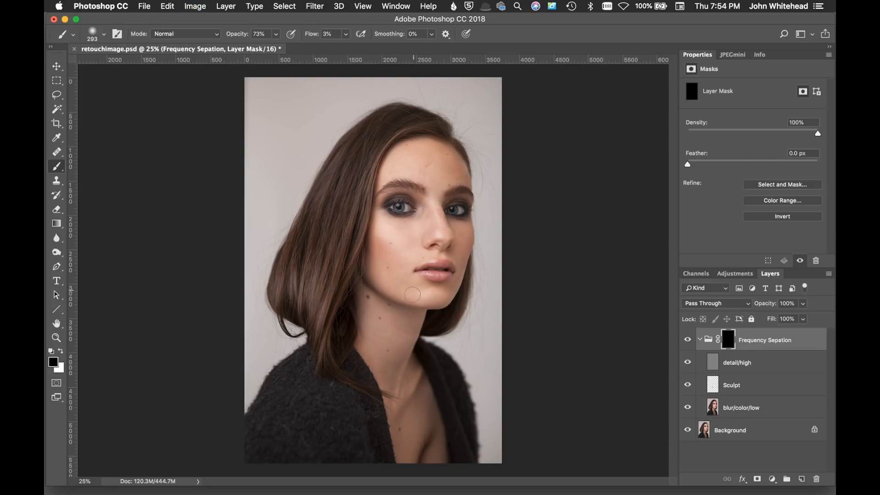
- Switch the foreground colour to white and paint the group's mask over the lit cheek at 3% flow
key("super+plus")
key("super+plus")
key("super+plus")
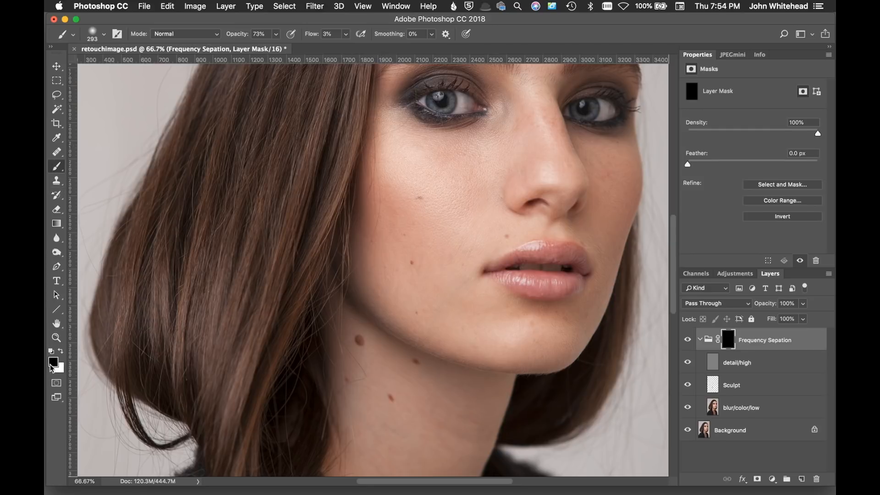
left_click(61, 351)
mouse_move(385, 206)
left_mouse_down()
mouse_move(399, 223)
mouse_move(426, 195)
mouse_move(440, 203)
left_mouse_up()
- Set the brush to 100% opacity and 99% flow, and paint the mask white over the lit cheek's blemishes
left_click_drag(306, 34, 427, 33)
left_click_drag(310, 34, 317, 34)
left_click_drag(231, 35, 250, 36)
left_click_drag(410, 264, 416, 273)
left_click_drag(416, 187, 414, 244)
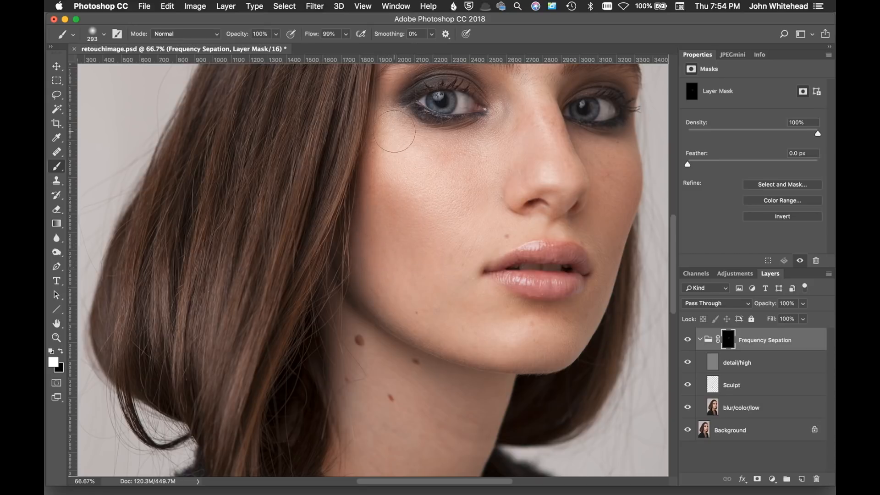
- Try painting the group mask white over the whole lit cheek and under the eye with the 293 px brush
mouse_move(472, 142)
left_mouse_down()
mouse_move(507, 147)
mouse_move(465, 112)
left_mouse_up()
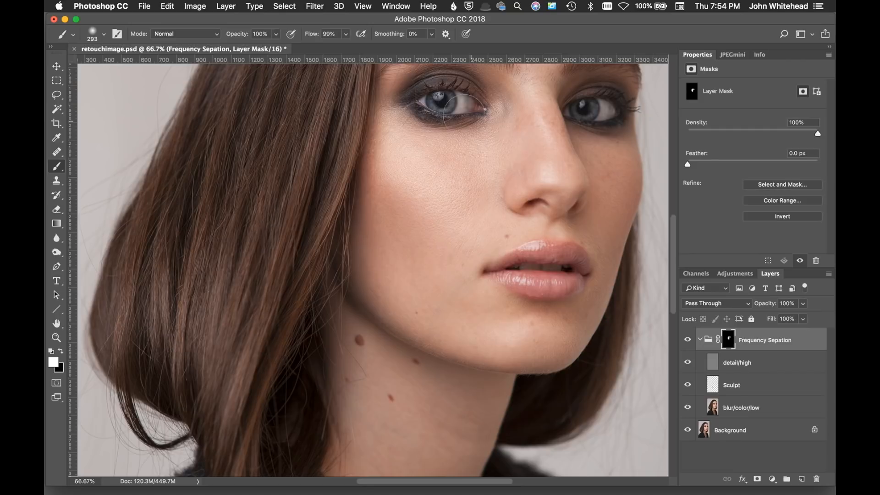
mouse_move(409, 143)
left_mouse_down()
mouse_move(456, 142)
mouse_move(426, 149)
left_mouse_up()
- Reduce the brush to 82 px and paint the group mask white over the stray hairs at the eye's outer corner
key("super+equal")
key("super+equal")
key("super+0")
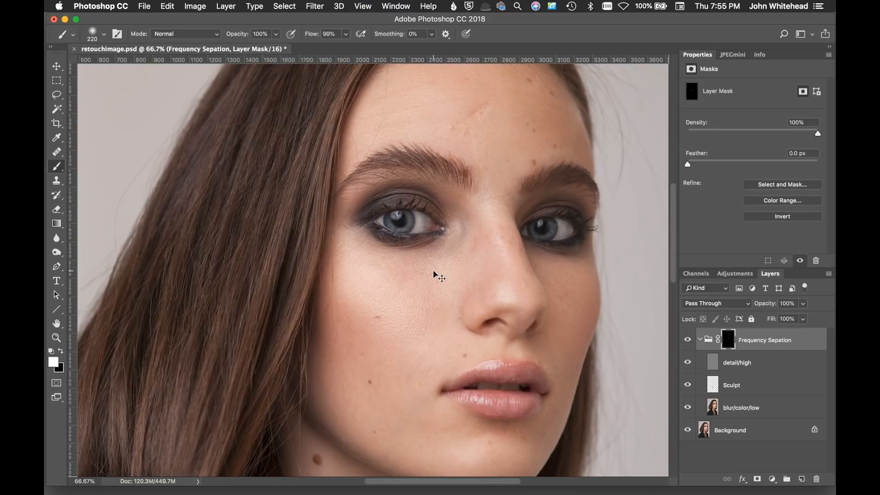
key("super+1")
key("super+equal")
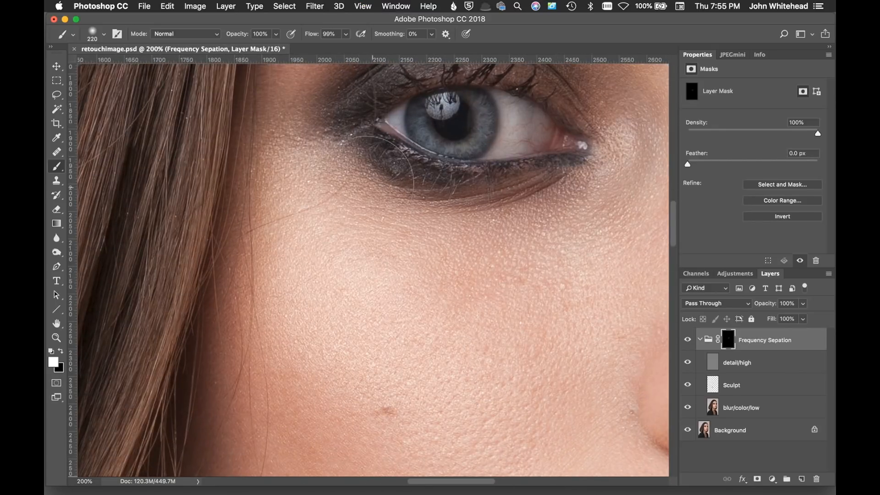
left_click_drag(384, 205, 270, 210, "ctrl+alt")
left_click_drag(345, 207, 375, 208, "ctrl+alt")
left_click_drag(304, 206, 251, 225)
scroll(345, 182, "up", 5)
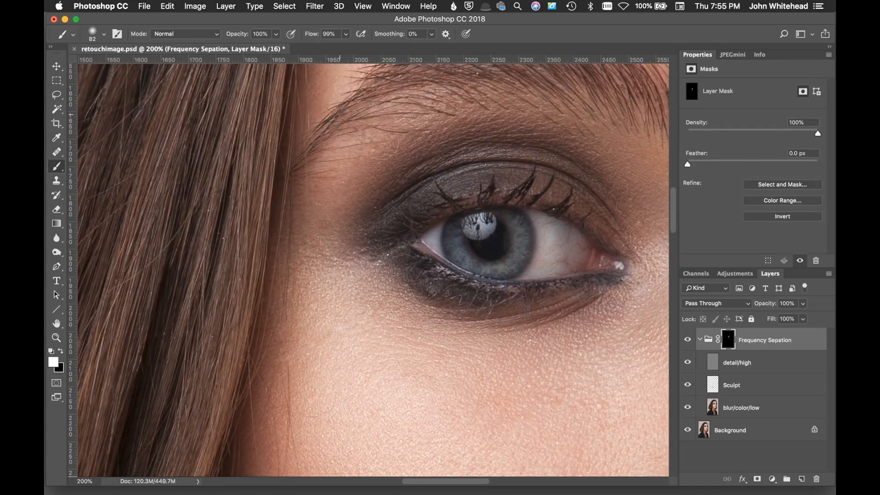
- Paint the group mask white over the stray hairs at the eyebrow's inner end and between the brows
left_click_drag(611, 163, 464, 275)
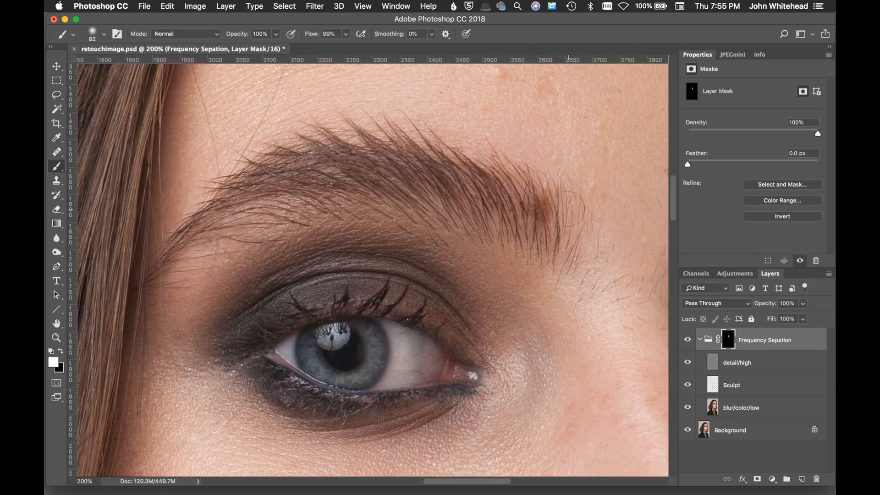
left_click_drag(543, 191, 548, 223)
mouse_move(548, 255)
left_mouse_down()
mouse_move(588, 268)
mouse_move(585, 255)
mouse_move(608, 271)
mouse_move(608, 216)
mouse_move(642, 268)
mouse_move(662, 321)
mouse_move(614, 325)
mouse_move(596, 348)
left_mouse_up()
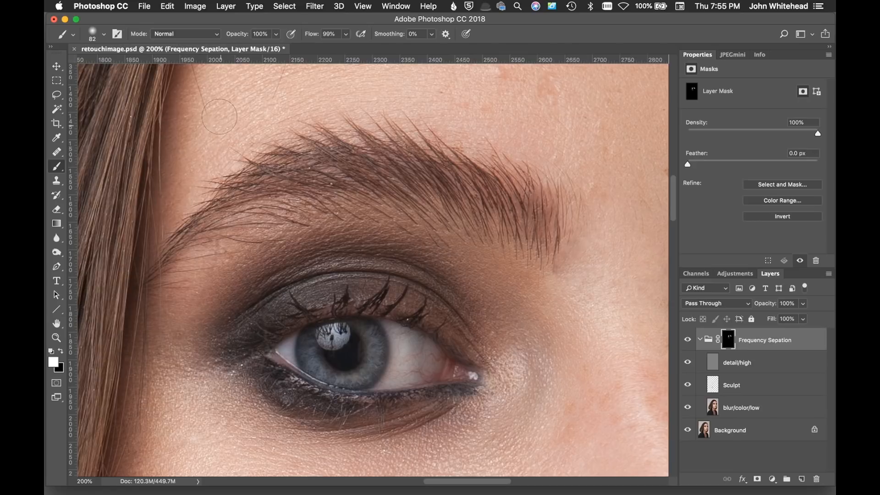
- Enlarge the brush to 334 px and paint the group mask white over the forehead and its blemishes
key("super+minus")
key("super+minus")
key("super+minus")
key("super+minus")
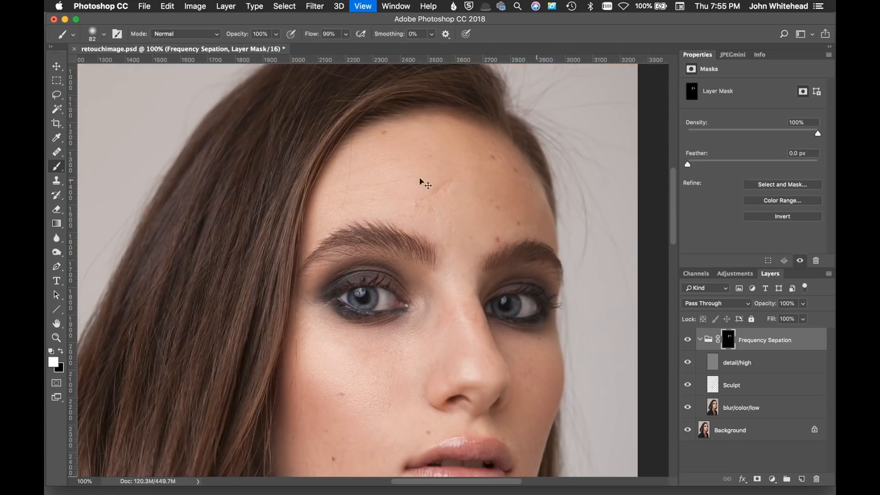
key("super+plus")
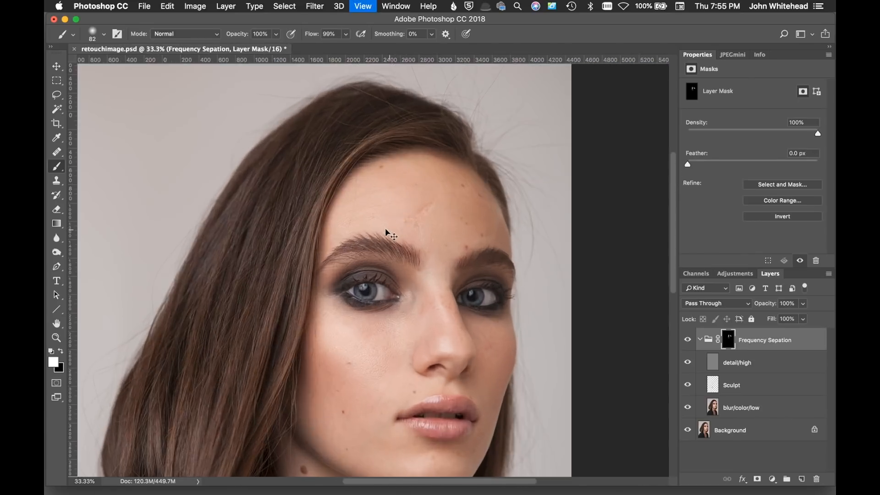
mouse_move(372, 200)
left_mouse_down()
mouse_move(411, 200)
mouse_move(408, 184)
mouse_move(415, 231)
left_mouse_up()
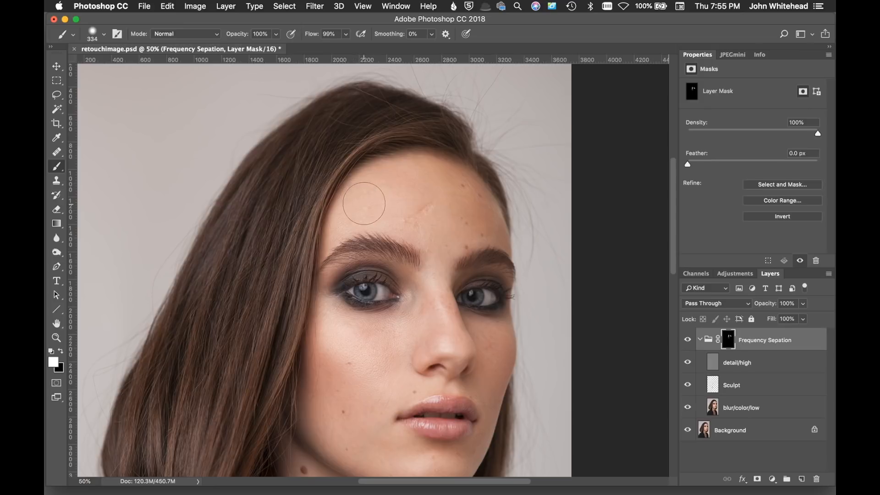
mouse_move(475, 220)
left_mouse_down()
mouse_move(454, 218)
mouse_move(467, 222)
left_mouse_up()
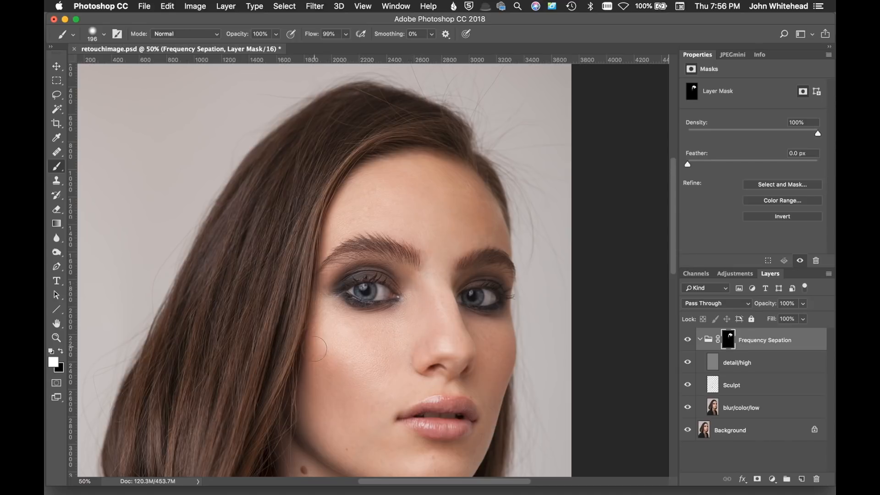
- Paint the group mask white over the cheeks, lower face and neck, switching briefly to black for corrections
mouse_move(369, 367)
left_mouse_down()
mouse_move(386, 171)
mouse_move(386, 181)
mouse_move(370, 163)
mouse_move(346, 163)
left_mouse_up()
mouse_move(371, 171)
left_mouse_down()
mouse_move(317, 311)
mouse_move(389, 431)
mouse_move(461, 227)
left_mouse_up()
key("x")
left_click_drag(480, 193, 458, 193)
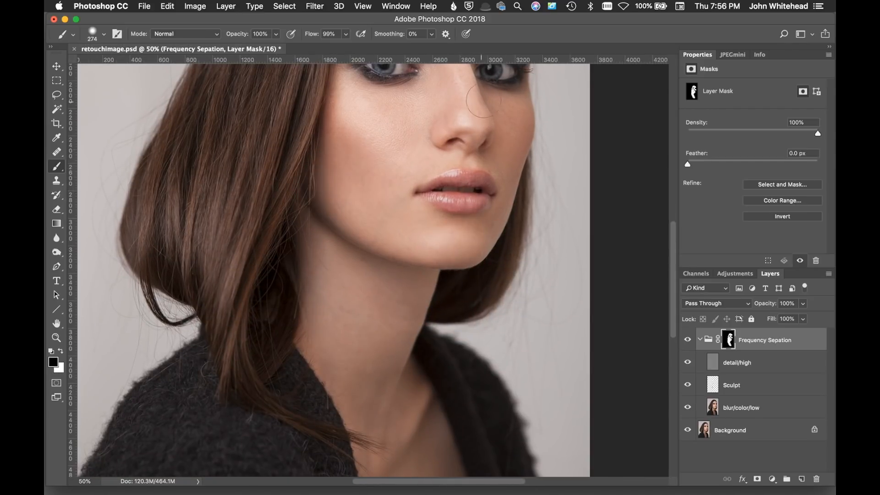
left_click_drag(429, 123, 380, 338)
key("x")
left_click_drag(409, 268, 464, 354)
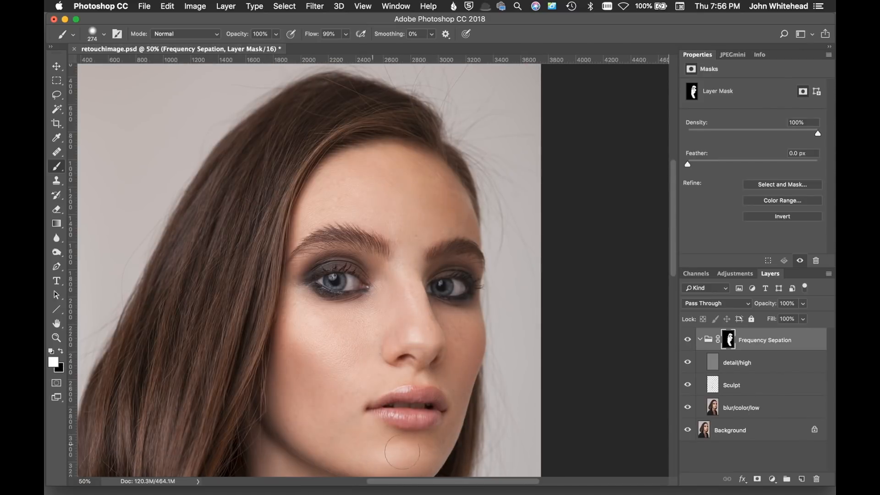
left_click_drag(331, 334, 284, 335)
left_click_drag(450, 211, 428, 215)
left_click_drag(395, 403, 400, 296)
left_click_drag(422, 334, 427, 335)
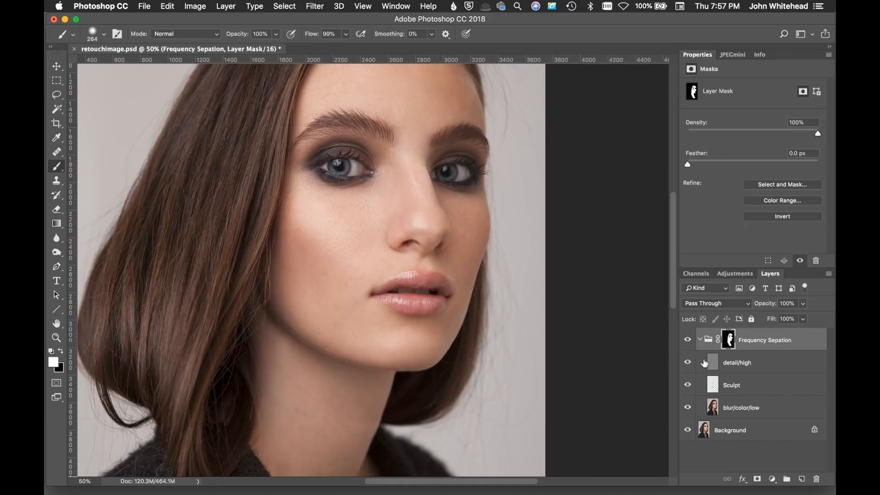
left_click_drag(460, 302, 457, 302)
- Display the Frequency Sepation mask on its own, examine the painted areas for gaps from forehead to neck, and return to the image
left_click(731, 341, "alt")
left_click(729, 340, "alt")
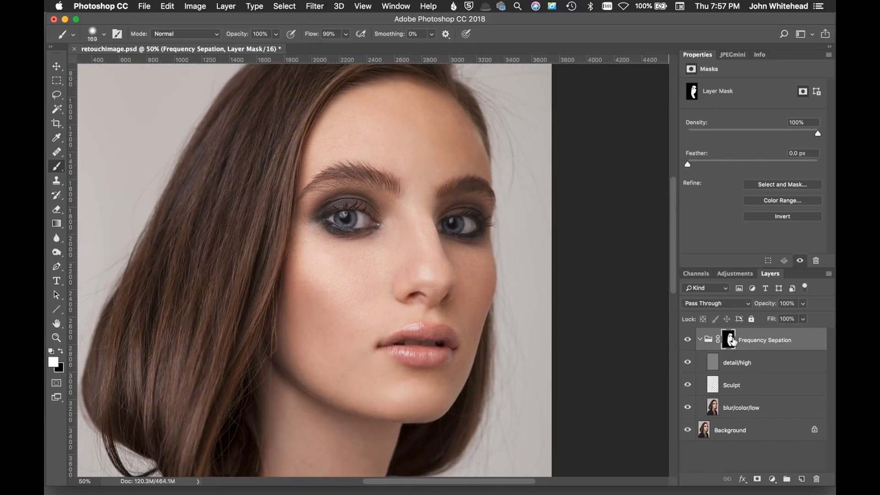
left_click(730, 340, "alt")
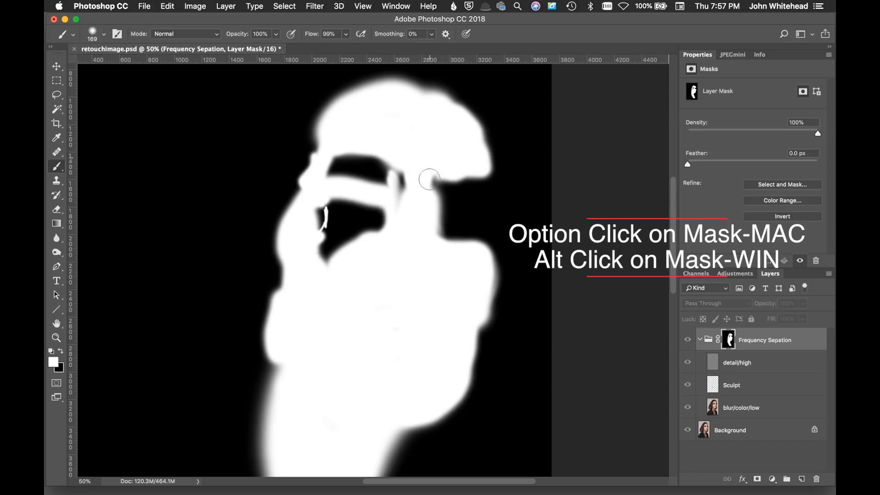
key("super+r")
left_click_drag(419, 278, 422, 206)
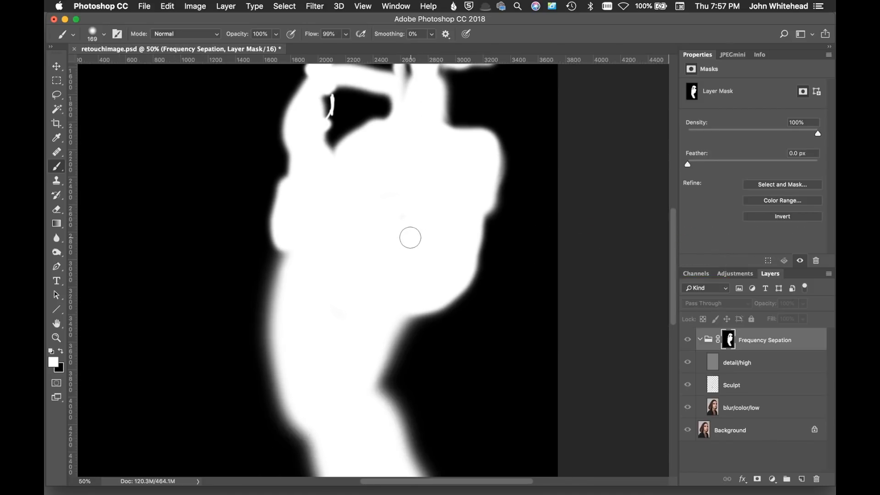
mouse_move(379, 246)
left_mouse_down()
mouse_move(395, 137)
mouse_move(379, 348)
left_mouse_up()
key("super+r")
mouse_move(411, 153)
left_mouse_down()
mouse_move(415, 186)
mouse_move(399, 156)
left_mouse_up()
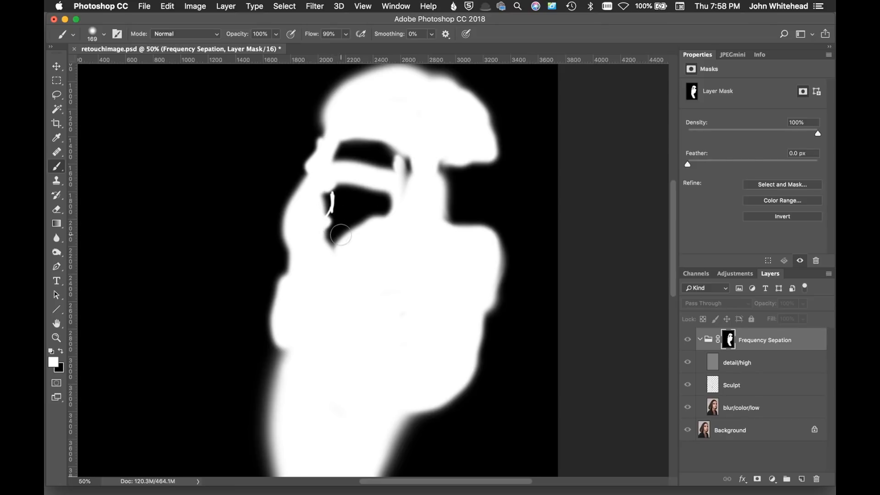
left_click(732, 344, "alt")
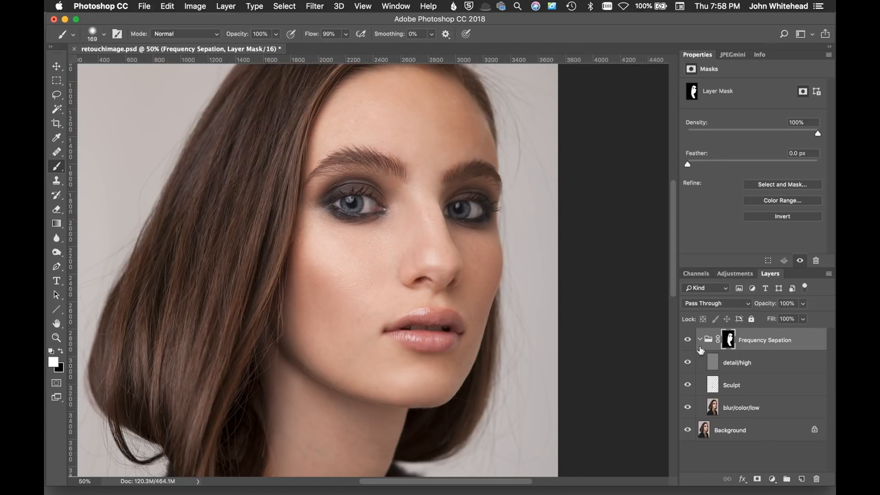
- Hide and show the Frequency Sepation group to compare the face before and after retouching, and inspect the skin up close
left_click(688, 340)
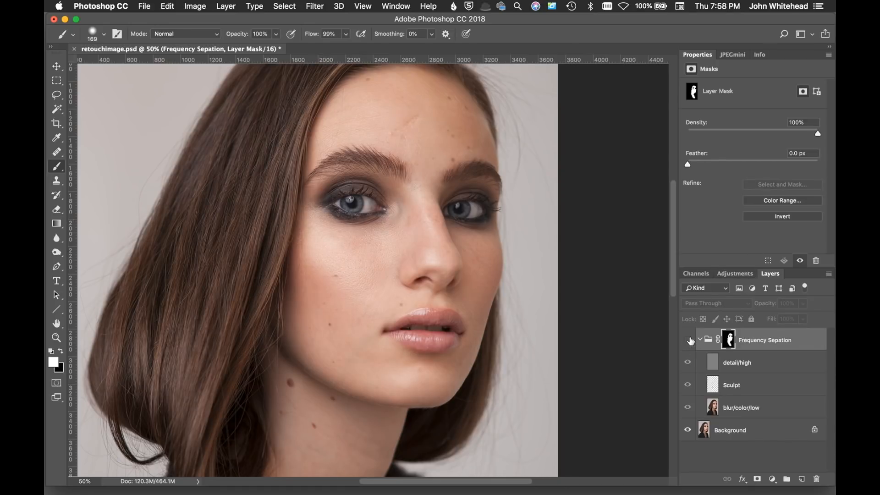
left_click(689, 341)
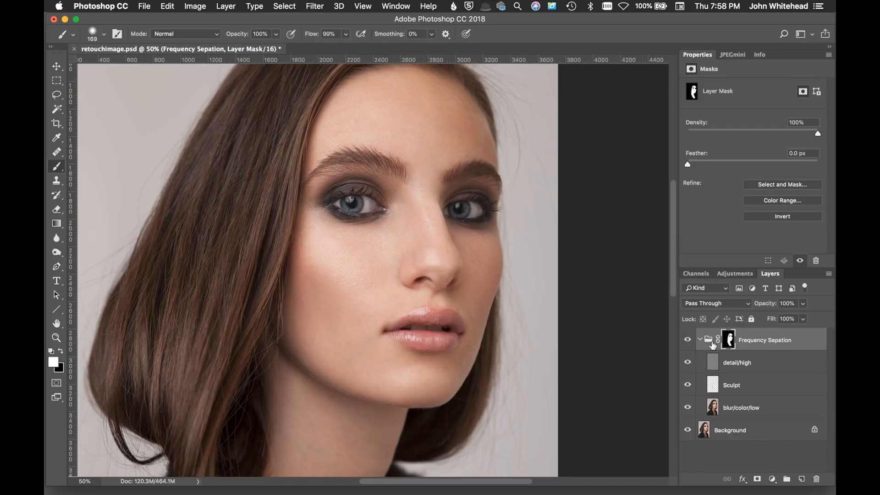
key("super+equal")
key("super+equal")
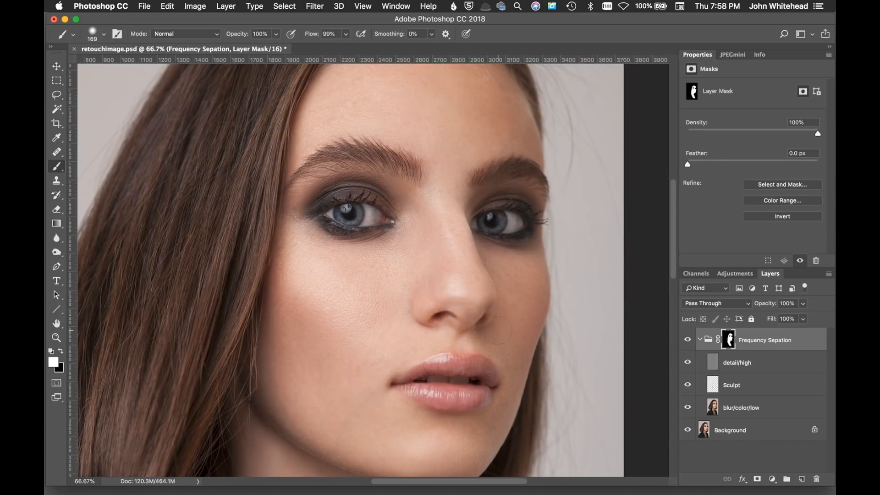
- Lower the opacity of the detail/high layer to 73%
left_click(718, 368)
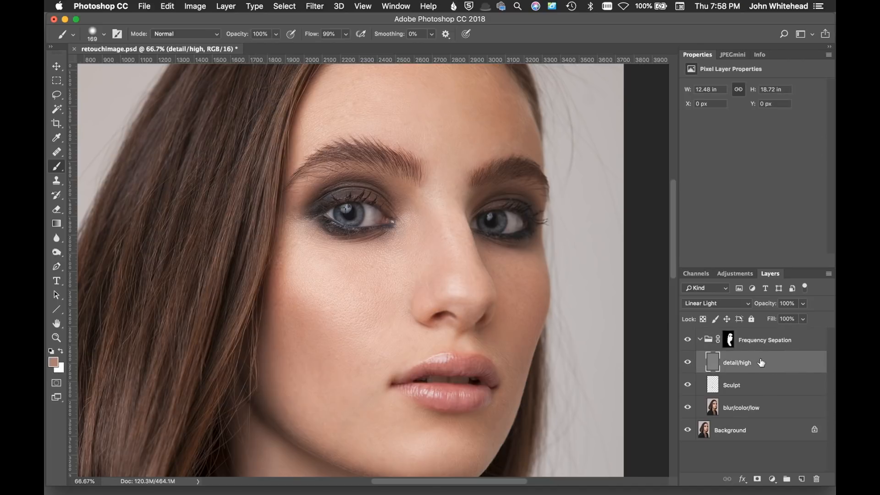
left_click_drag(766, 306, 747, 309)
left_click_drag(747, 309, 768, 312)
- Compare the whole portrait with and without the Frequency Sepation group by toggling the group's visibility
key("super+minus")
key("super+minus")
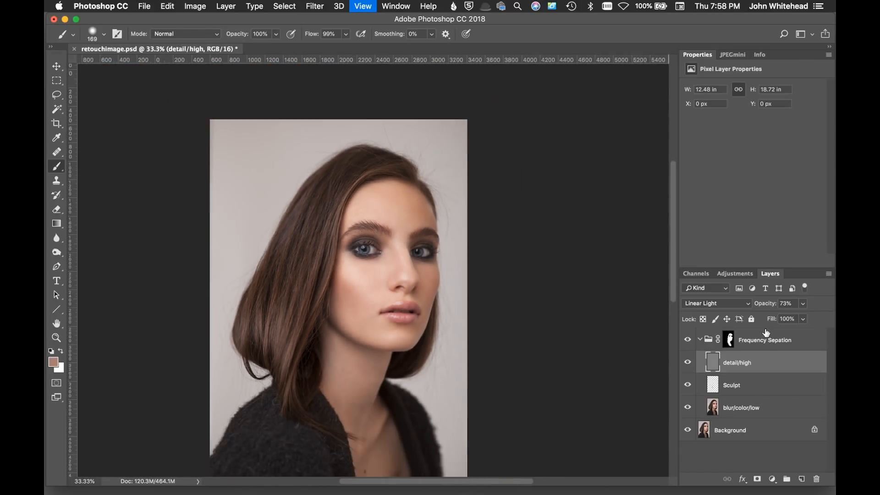
key("super+minus")
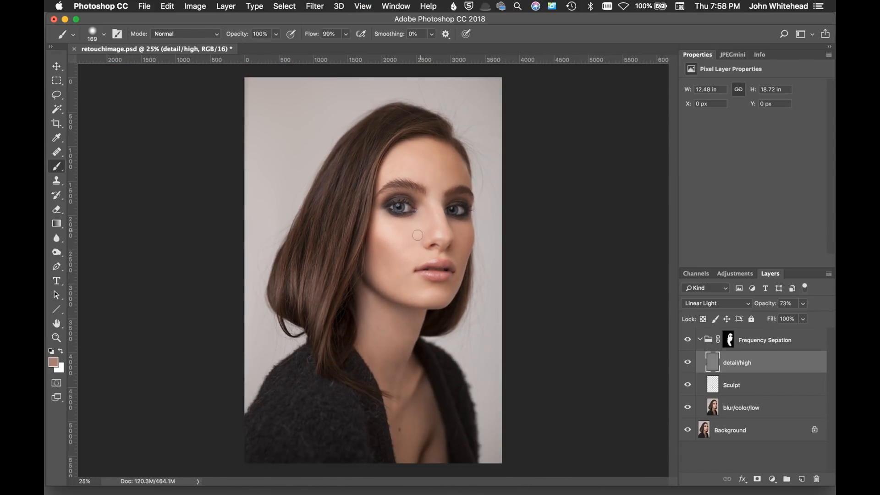
left_click(689, 341)
left_click(688, 341)
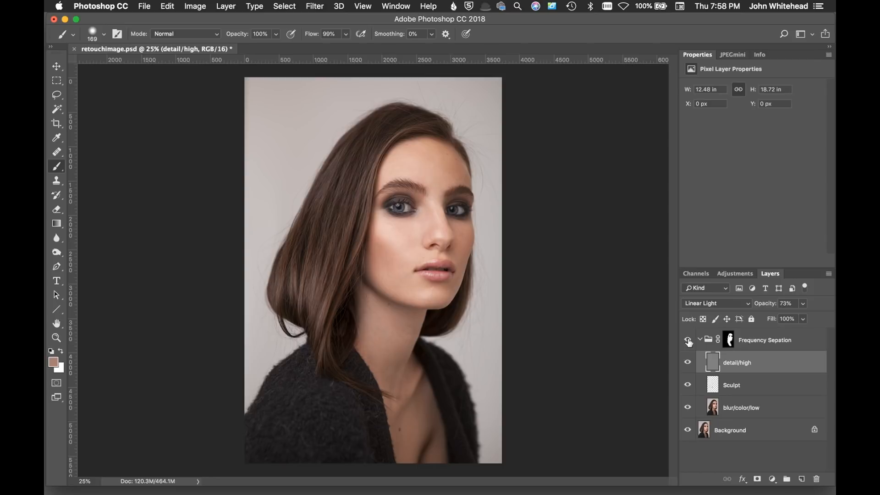
left_click(688, 340)
left_click(689, 342)
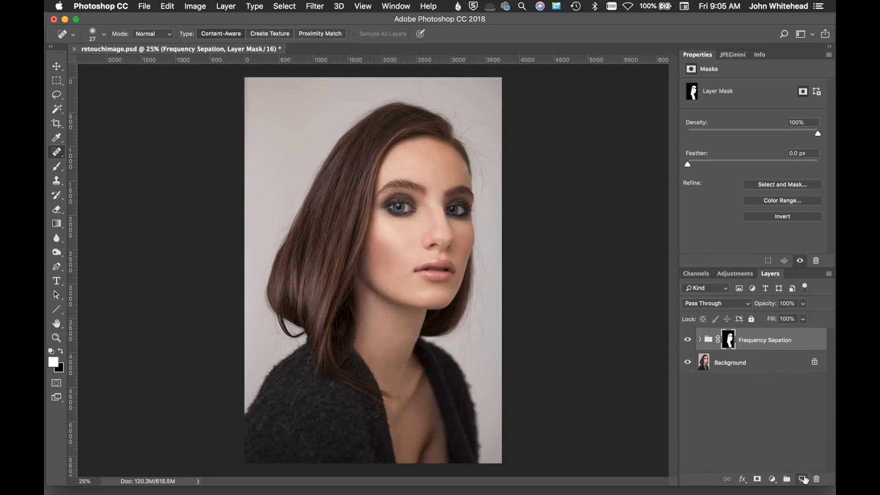
- Add a new layer above the Frequency Sepation group and name it Hair
left_click(802, 479)
double_click(725, 340)
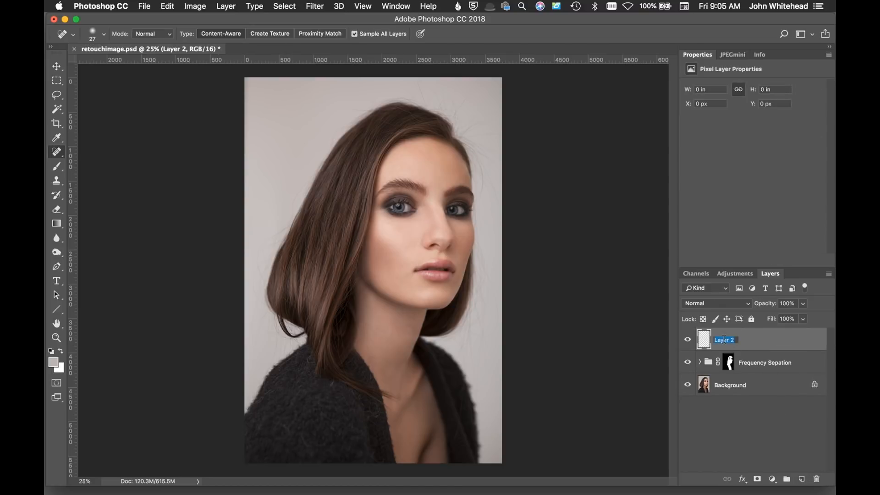
type("Hair")
key("Return")
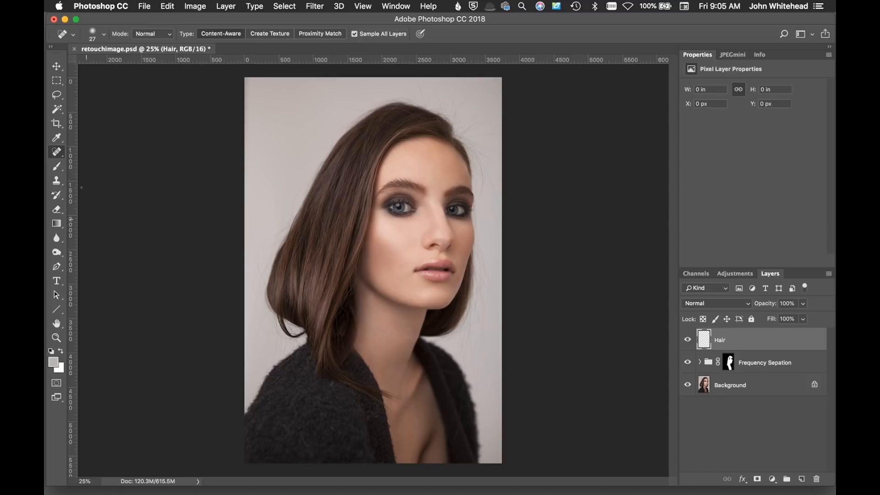
- Brush sampled backdrop colour over the flyaway hairs along the outer edge of the long hair on the image's left, at 76% opacity
left_click(51, 169)
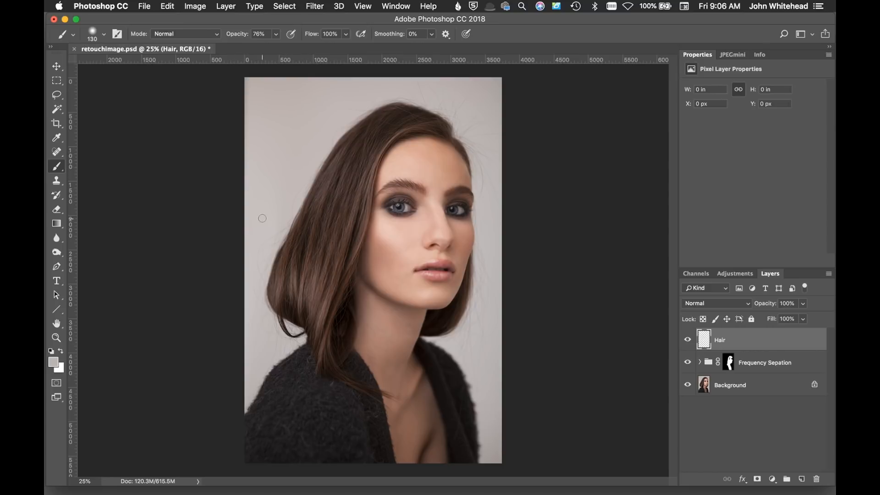
key("super+equal")
key("super+equal")
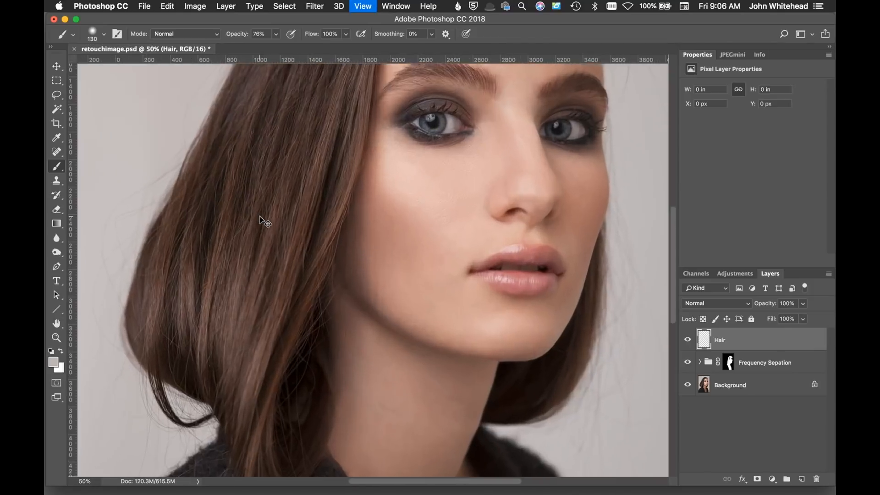
key("super+equal")
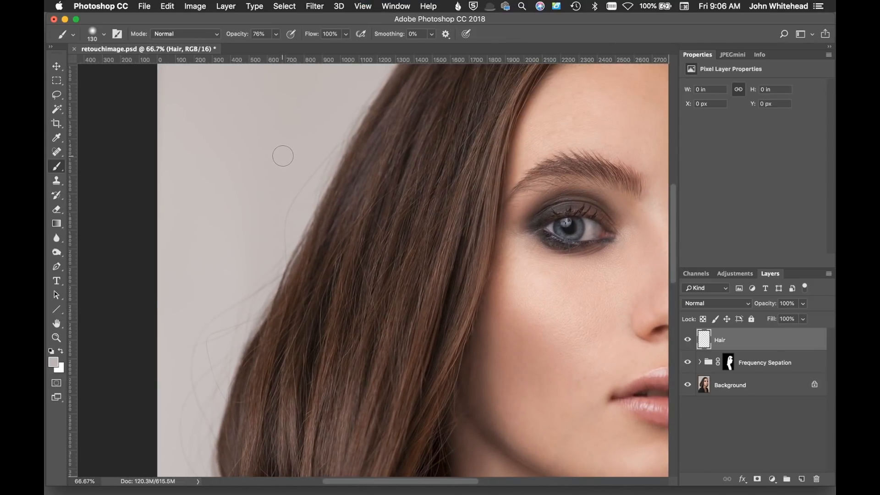
key("alt")
left_click_drag(333, 144, 280, 200)
left_click_drag(256, 183, 259, 106)
left_click(277, 149, "alt")
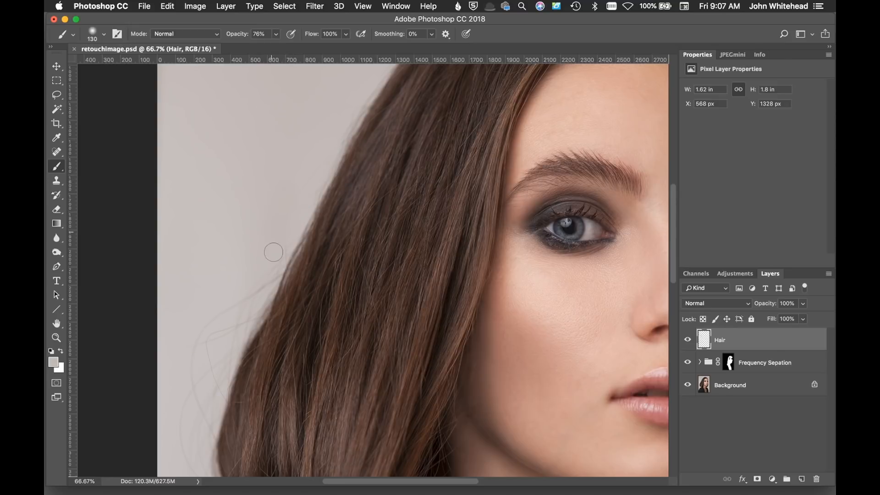
mouse_move(280, 242)
left_mouse_down()
mouse_move(272, 270)
mouse_move(188, 349)
mouse_move(178, 384)
left_mouse_up()
left_click(228, 249, "alt")
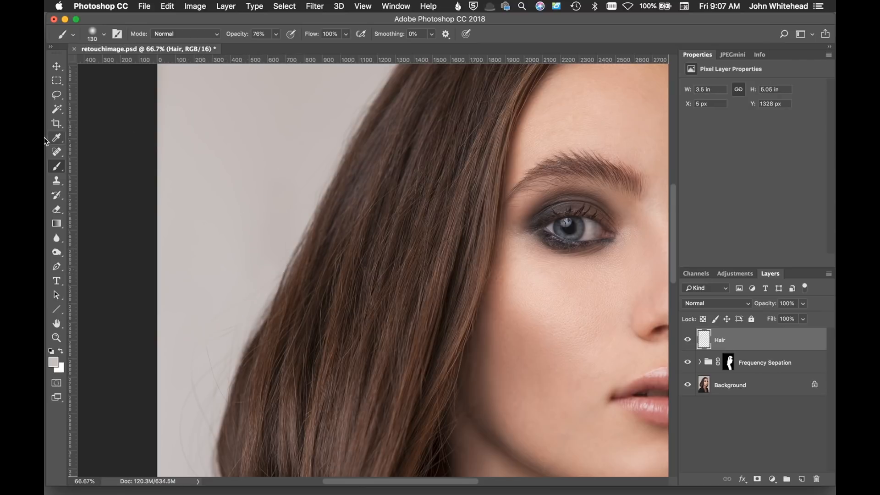
- Clean up leftover strands along the left hair edge with the Spot Healing Brush and blend the adjacent backdrop with the Brush
left_click(57, 151)
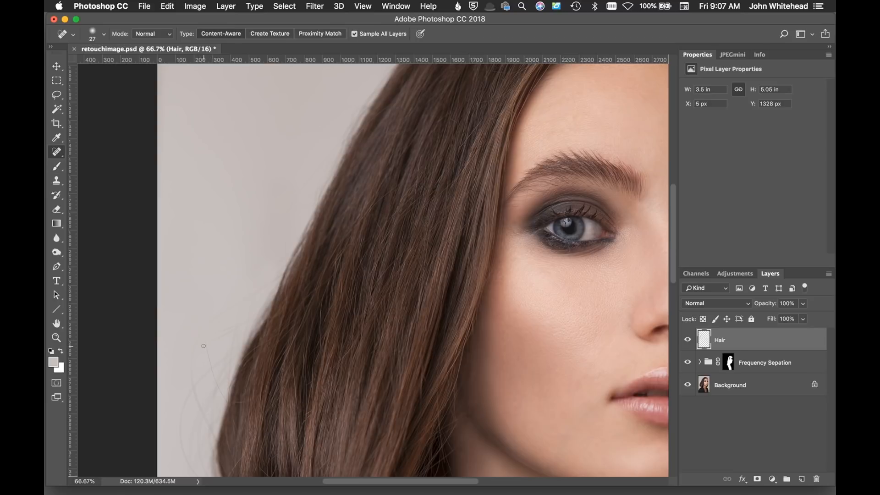
mouse_move(205, 348)
left_mouse_down()
mouse_move(213, 372)
mouse_move(194, 391)
mouse_move(194, 364)
mouse_move(249, 321)
left_mouse_up()
left_click(57, 166)
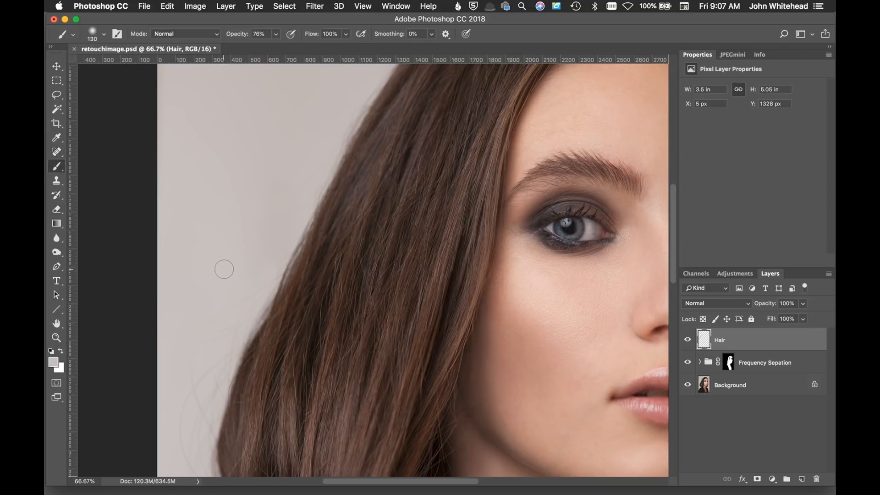
left_click_drag(220, 271, 257, 272)
key("j")
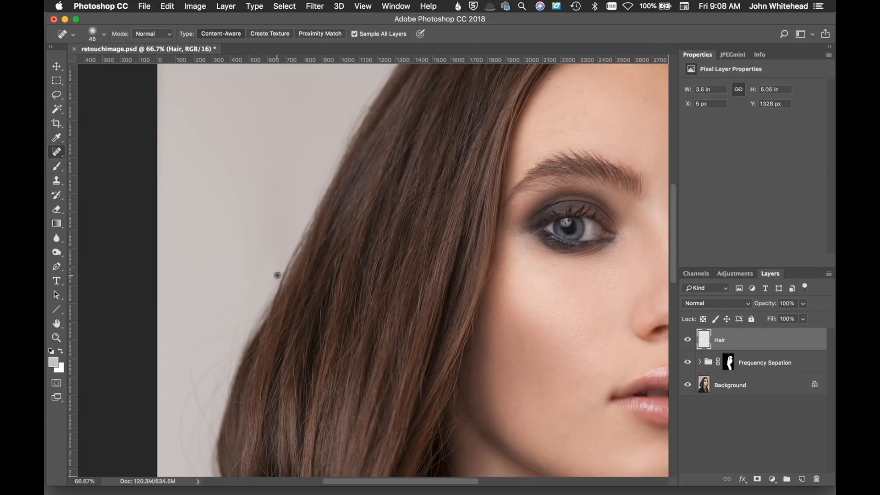
left_click_drag(278, 275, 263, 284)
left_click(169, 35)
left_click(164, 32)
- Paint out the loose hairs beside the lower left hair edge using a 204 px brush and sampled backdrop colour
left_click(56, 166)
left_click(196, 345, "alt")
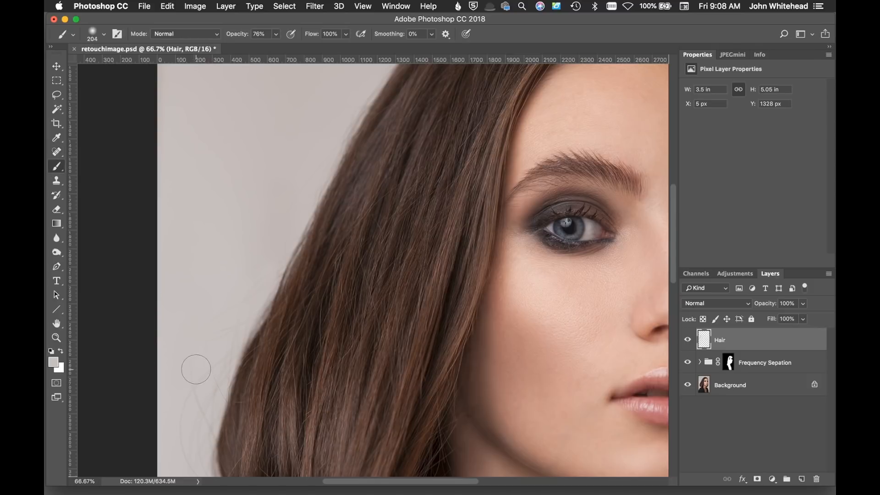
mouse_move(195, 385)
left_mouse_down()
mouse_move(230, 323)
mouse_move(218, 361)
mouse_move(259, 256)
mouse_move(234, 299)
left_mouse_up()
scroll(259, 316, "down", 5)
scroll(258, 317, "left", 2)
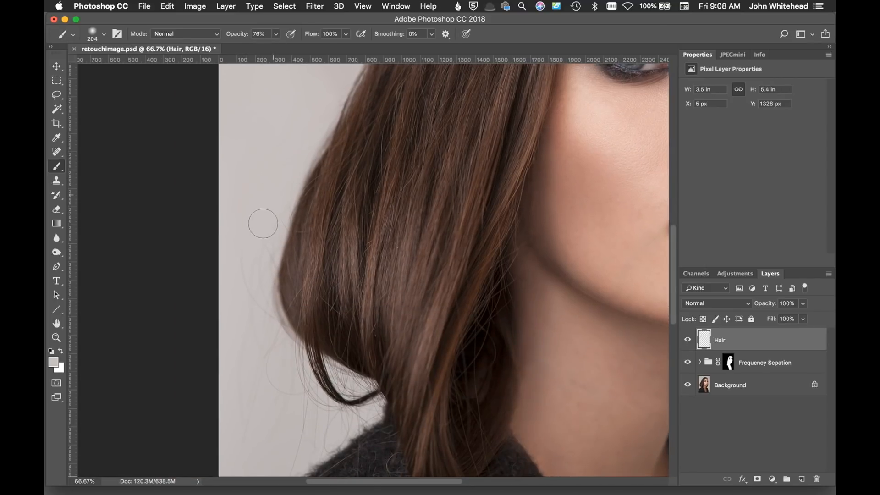
mouse_move(266, 227)
left_mouse_down()
mouse_move(252, 280)
mouse_move(235, 263)
mouse_move(253, 243)
left_mouse_up()
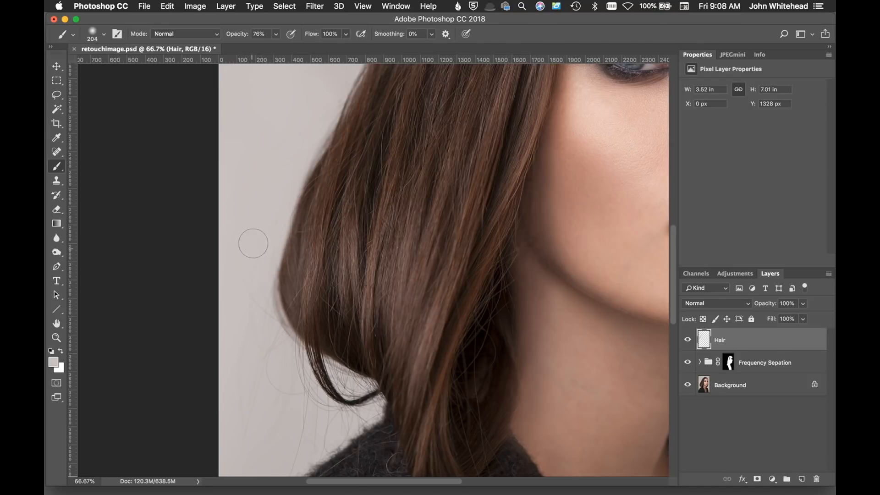
- Cover the stray strands around the bottom left of the hair and its dark curled lock with freshly sampled backdrop colour
left_click(247, 284, "alt")
mouse_move(248, 328)
left_mouse_down()
mouse_move(247, 380)
mouse_move(269, 330)
mouse_move(277, 413)
left_mouse_up()
left_click(246, 355, "alt")
left_click(271, 398, "alt")
mouse_move(289, 387)
left_mouse_down()
mouse_move(314, 397)
mouse_move(294, 351)
mouse_move(345, 400)
left_mouse_up()
left_click(288, 373, "alt")
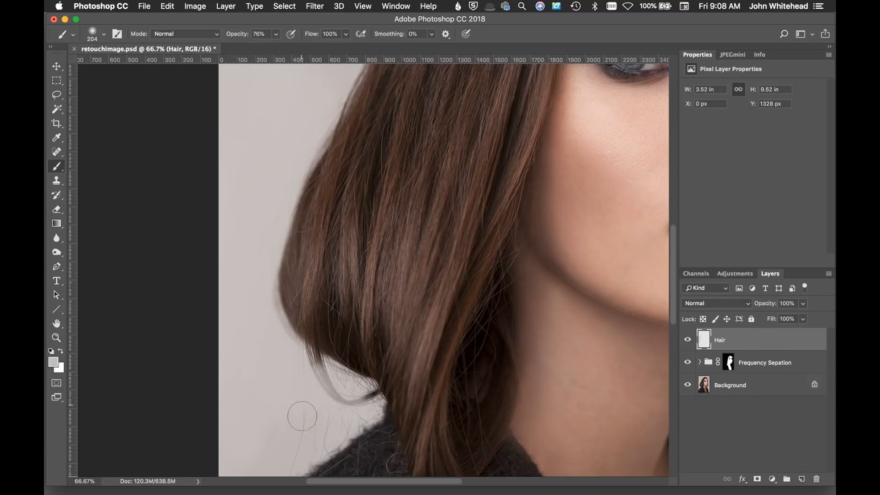
- Paint out the fine hairs above the left shoulder and the remaining faded curl below the bob with sampled backdrop colour
scroll(295, 344, "down", 5)
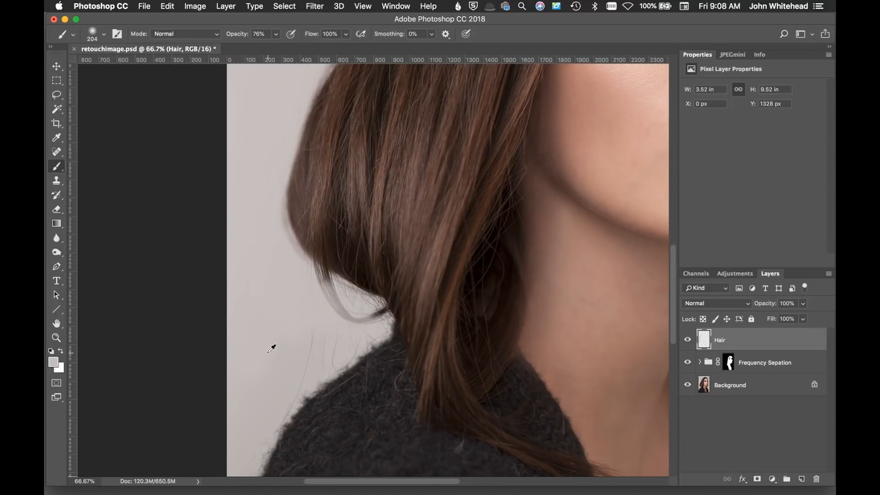
mouse_move(316, 334)
left_mouse_down()
mouse_move(275, 411)
mouse_move(285, 386)
left_mouse_up()
mouse_move(338, 328)
left_mouse_down()
mouse_move(288, 346)
mouse_move(321, 304)
mouse_move(330, 307)
mouse_move(325, 294)
mouse_move(350, 323)
left_mouse_up()
mouse_move(340, 368)
left_mouse_down()
mouse_move(333, 359)
mouse_move(312, 368)
mouse_move(303, 339)
left_mouse_up()
left_click(284, 325, "alt")
left_click(288, 288, "alt")
left_click_drag(295, 281, 318, 301)
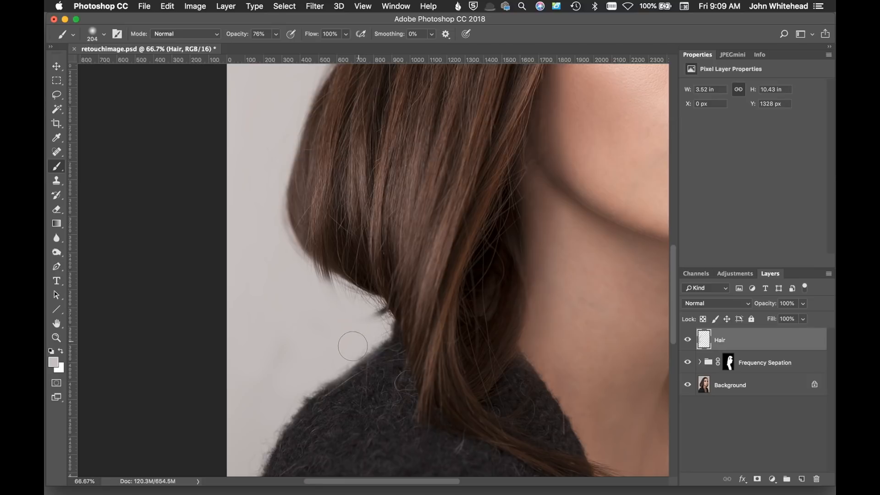
- Tidy the lower hair edge down to the shoulder by painting backdrop colour over the protruding tips, reducing the brush to 121 px
mouse_move(307, 345)
left_mouse_down()
mouse_move(314, 374)
mouse_move(300, 426)
mouse_move(301, 385)
left_mouse_up()
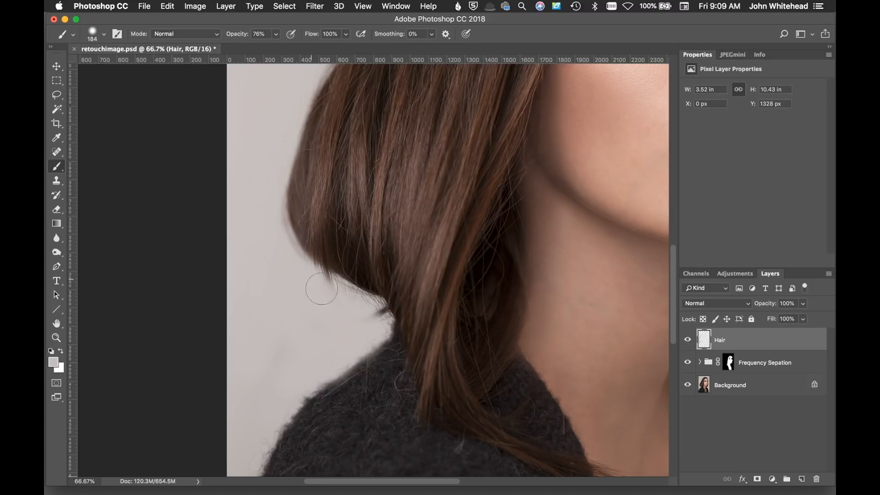
left_click_drag(312, 298, 314, 319)
left_click_drag(350, 322, 374, 318)
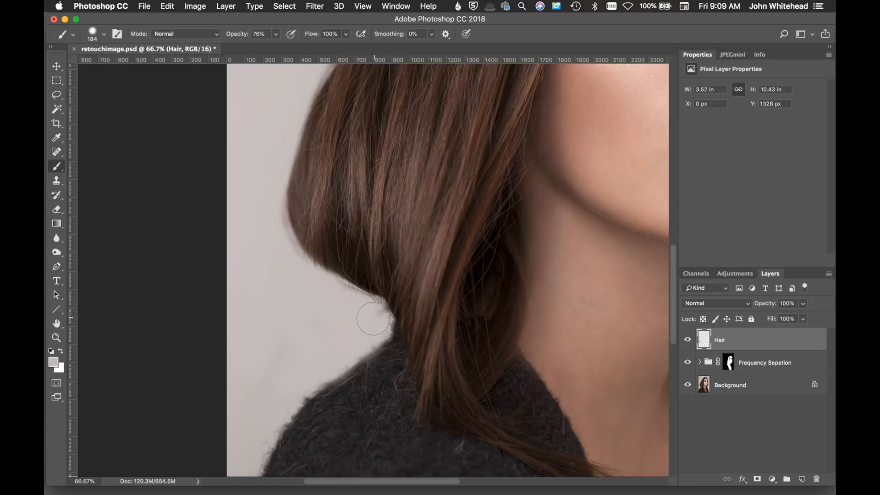
left_click(312, 310, "alt")
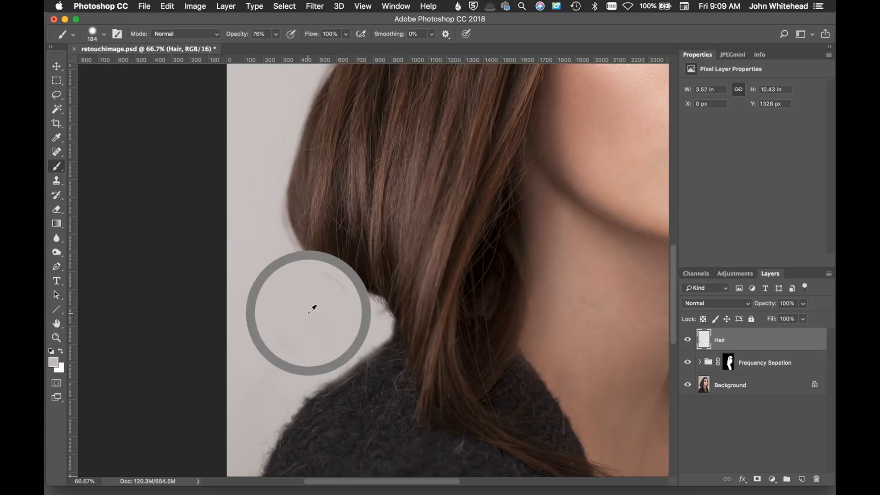
mouse_move(361, 307)
left_mouse_down()
mouse_move(368, 311)
mouse_move(314, 291)
left_mouse_up()
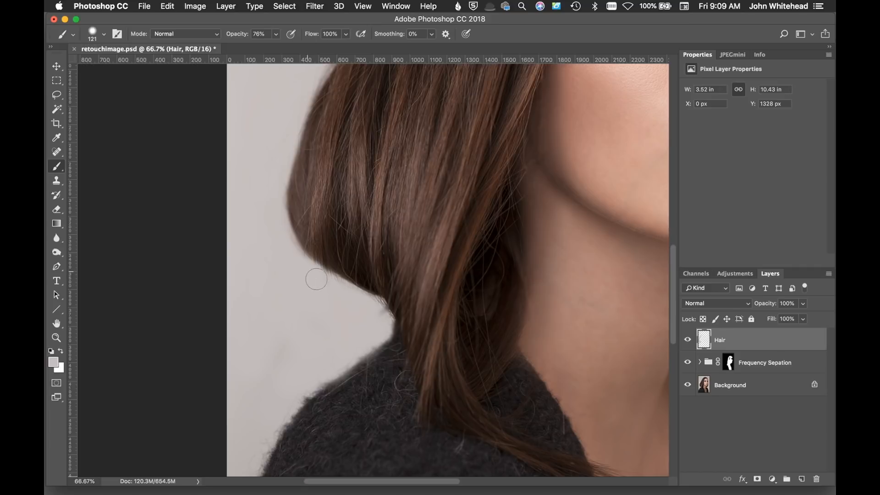
left_click(365, 308, "alt")
left_click(377, 314, "alt")
- Paint out the flyaways along the left side of the crown with a brush enlarged to 264 px, then undo the last stroke
left_click_drag(418, 144, 260, 493)
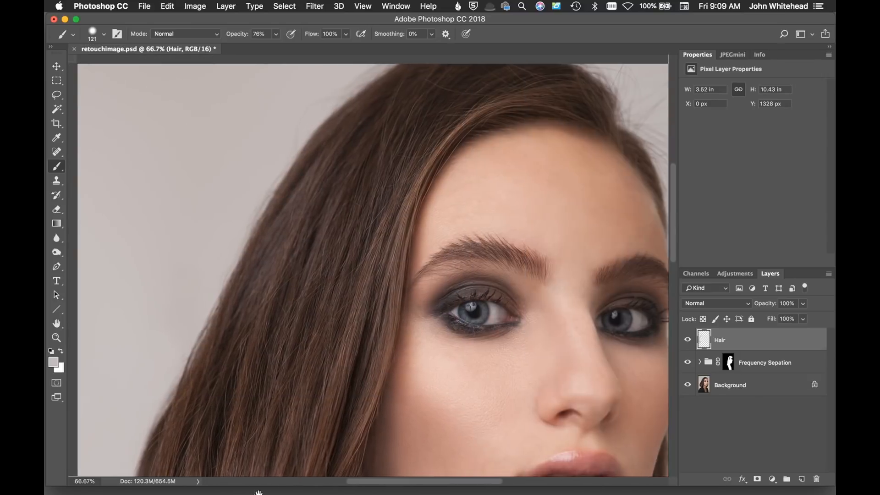
left_click_drag(362, 128, 356, 187)
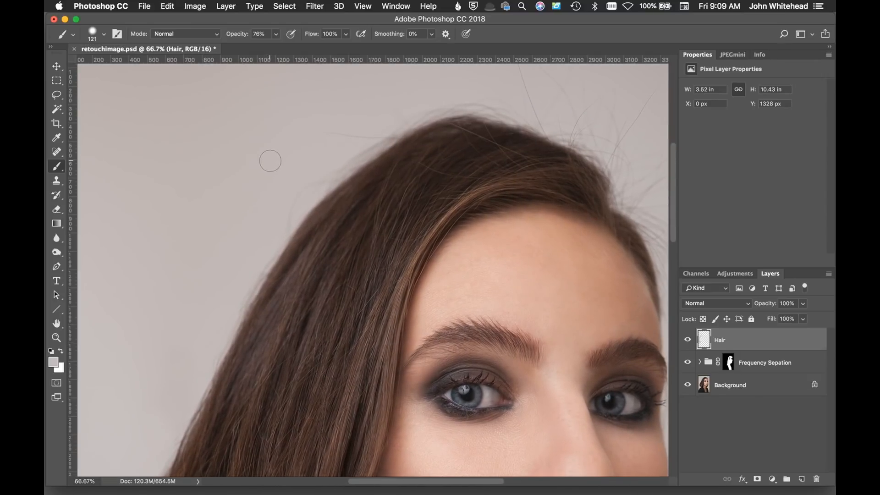
mouse_move(266, 161)
left_mouse_down()
mouse_move(292, 168)
mouse_move(267, 164)
mouse_move(261, 226)
mouse_move(271, 55)
mouse_move(271, 99)
left_mouse_up()
mouse_move(308, 179)
left_mouse_down()
mouse_move(247, 244)
mouse_move(255, 248)
mouse_move(216, 303)
left_mouse_up()
mouse_move(291, 158)
left_mouse_down()
mouse_move(344, 128)
mouse_move(377, 122)
mouse_move(334, 161)
left_mouse_up()
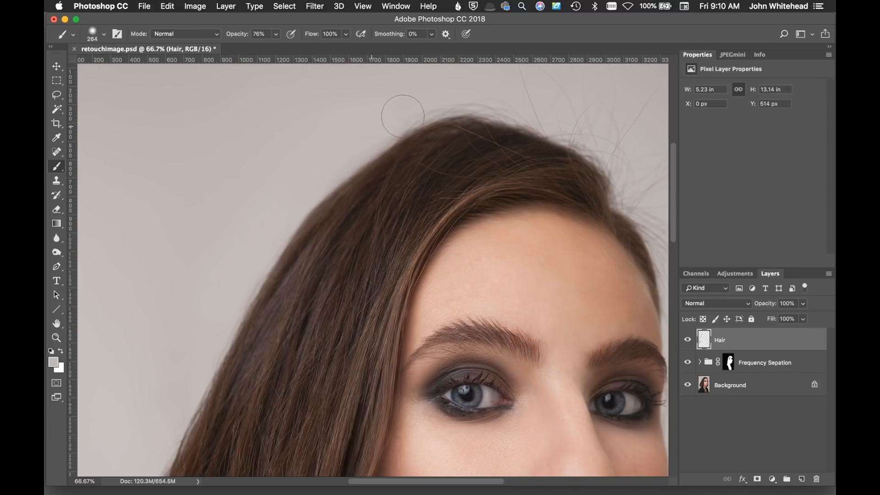
key("super+z")
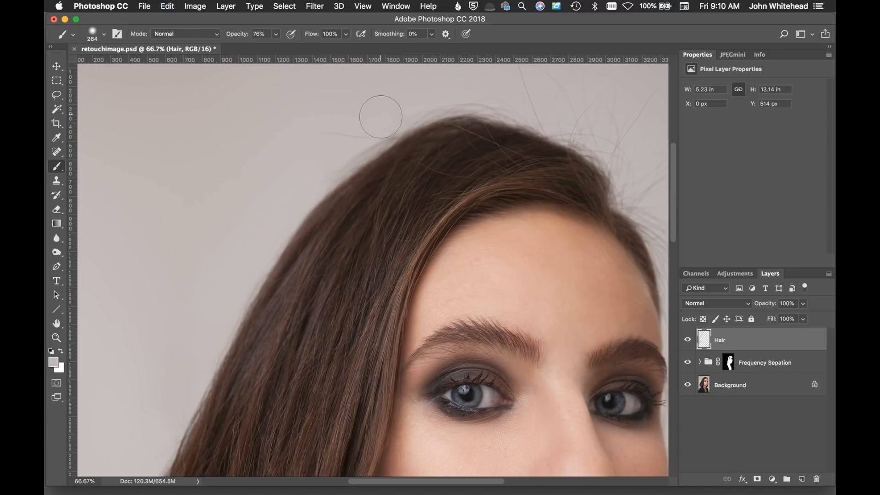
- Paint backdrop colour over the flyaway hairs above the top of the head, undoing the stroke that misses
mouse_move(320, 164)
left_mouse_down()
mouse_move(397, 108)
mouse_move(495, 83)
mouse_move(489, 69)
left_mouse_up()
left_click_drag(473, 158, 357, 225)
left_click_drag(410, 152, 388, 158)
key("super+z")
left_click(603, 286, "alt")
left_click(527, 176)
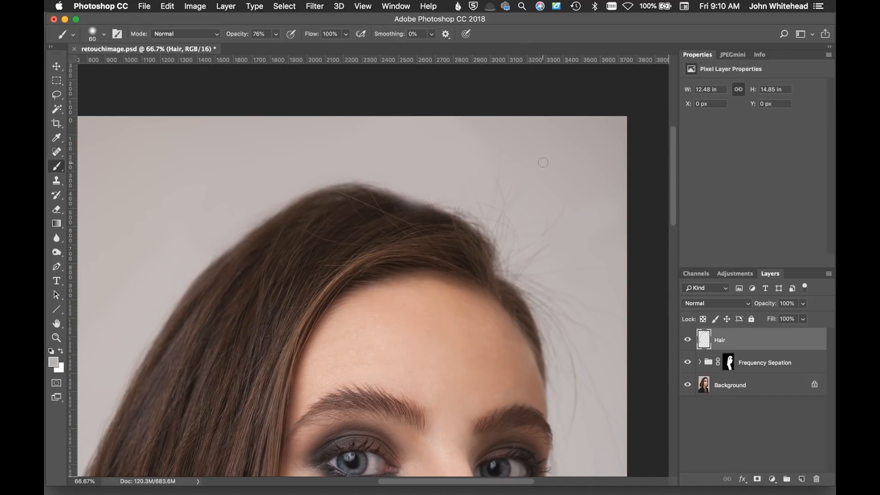
- Clone clean backdrop over the flyaway hairs at the right side of the head with the Clone Stamp
key("s")
left_click(454, 34)
left_click(446, 53)
left_click_drag(565, 216, 513, 200)
mouse_move(553, 177)
left_mouse_down()
mouse_move(420, 169)
mouse_move(537, 252)
mouse_move(594, 312)
mouse_move(612, 365)
left_mouse_up()
left_click_drag(541, 390, 468, 151)
- Paint out the stray hairs in the backdrop beside the right side of the face with a 141 px brush
key("b")
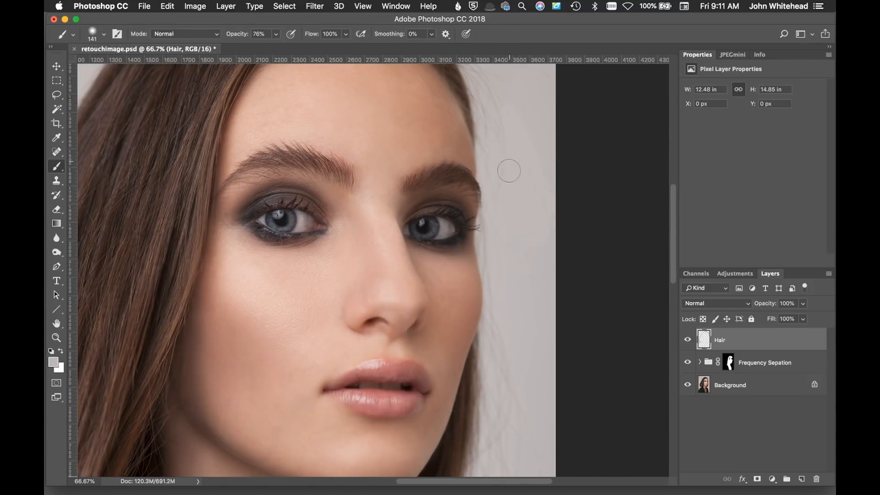
mouse_move(509, 170)
left_mouse_down()
mouse_move(497, 432)
mouse_move(498, 243)
left_mouse_up()
mouse_move(514, 276)
left_mouse_down()
mouse_move(460, 349)
mouse_move(500, 224)
left_mouse_up()
left_click_drag(504, 120, 509, 235)
- Refine the backdrop close to the right eye's lashes and cheek at 100% zoom, reducing the brush to 104 px
mouse_move(527, 232)
left_mouse_down("ctrl+alt")
mouse_move(527, 204)
mouse_move(497, 172)
mouse_move(510, 135)
left_mouse_up("ctrl+alt")
key("super+plus")
left_click_drag(540, 143, 497, 223)
left_click_drag(517, 208, 498, 198, "ctrl+alt")
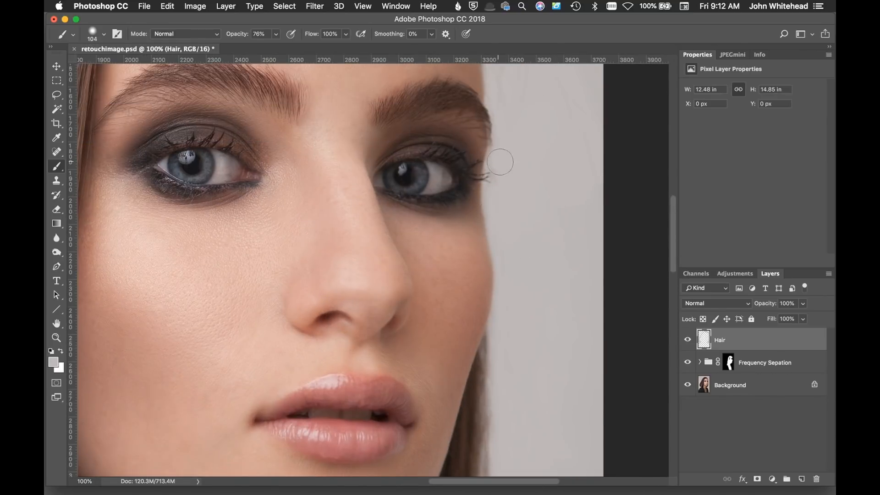
- Review the cleaned hair outline around the portrait and add a layer mask to the Hair layer
key("super+minus")
scroll(408, 183, "up", 5)
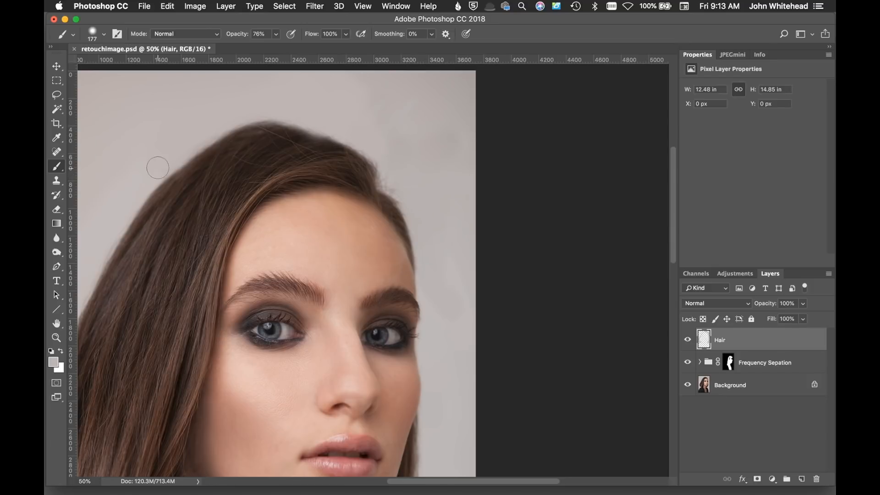
scroll(108, 236, "down", 8)
scroll(108, 237, "left", 6)
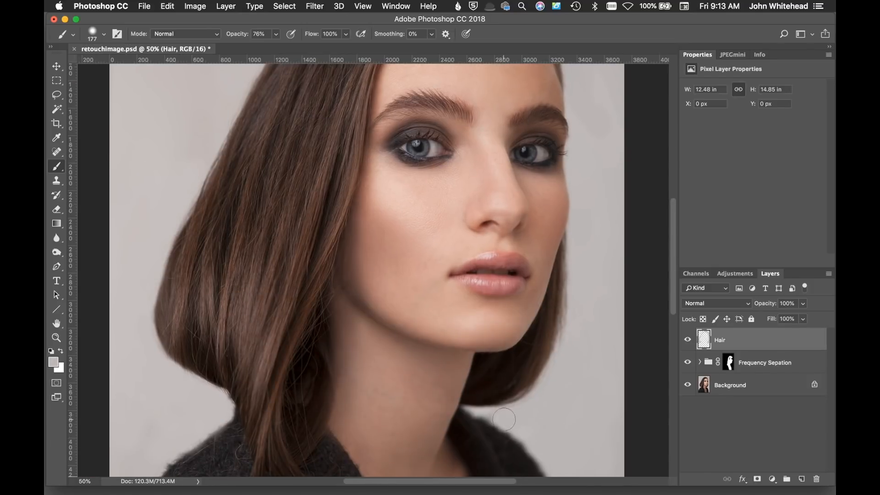
scroll(564, 330, "up", 5)
scroll(564, 330, "right", 3)
left_click(758, 480)
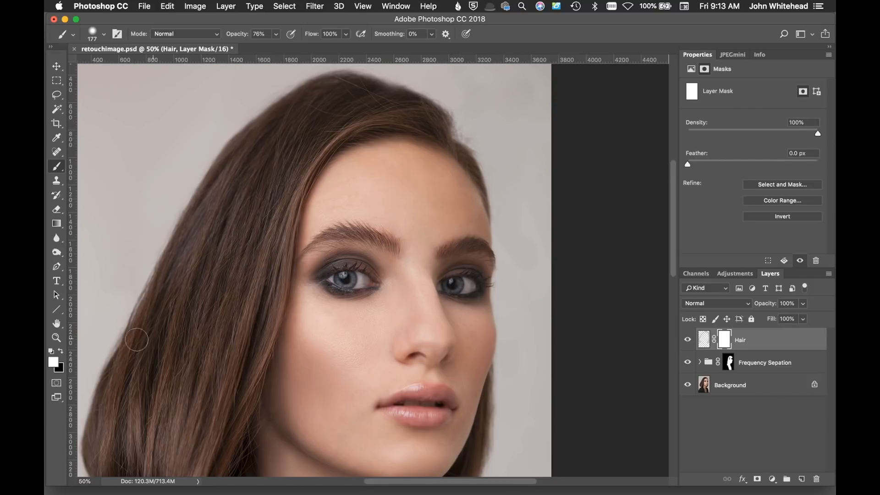
- Paint black on the Hair layer's mask with a 177 px brush to bring back some fine hairs beside the forehead
left_click(60, 349)
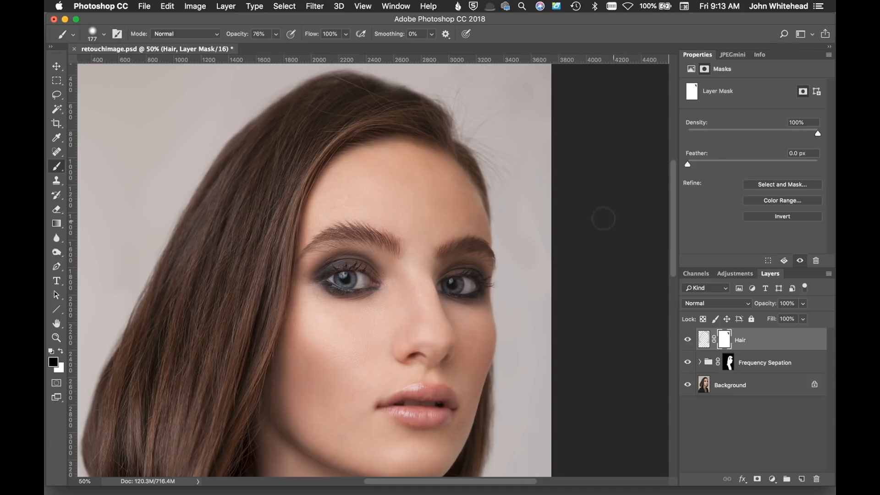
key("super+minus")
key("super+minus")
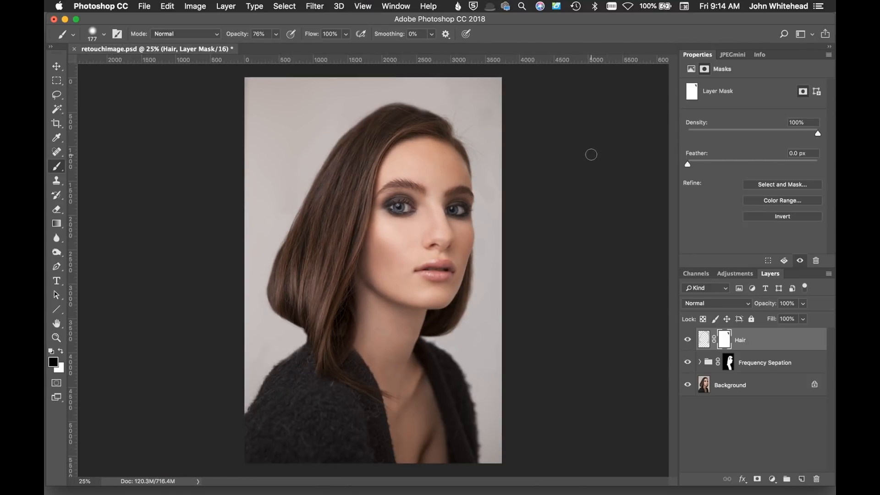
key("super+plus")
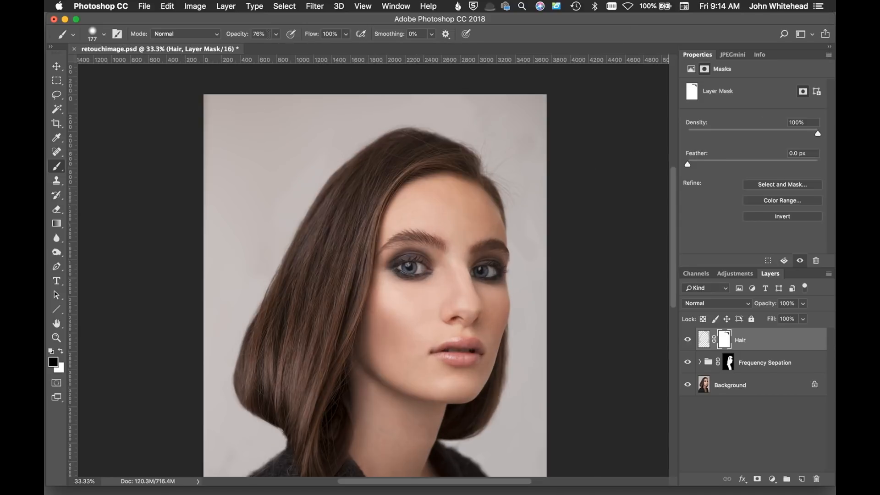
- Lower the brush flow to 46% and paint along the long hair edge on the Hair mask with a 252 px brush
left_click_drag(316, 38, 285, 39)
left_click_drag(403, 143, 410, 137)
left_click_drag(318, 216, 322, 199)
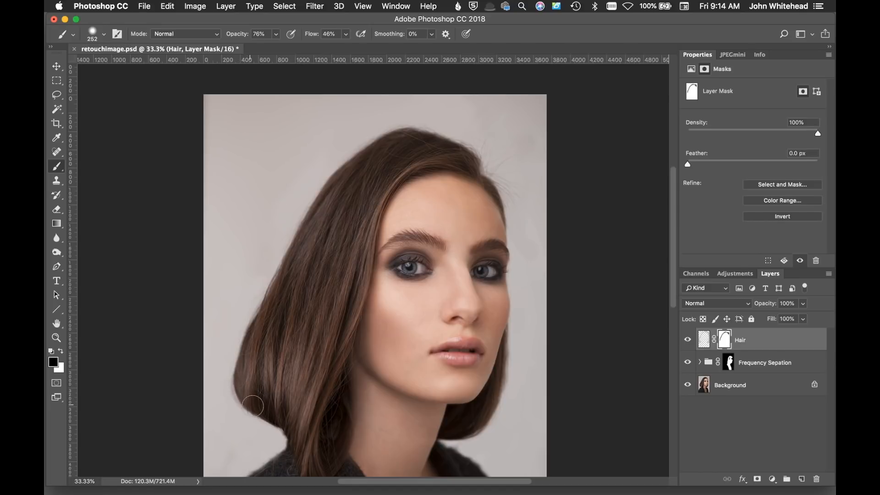
key("super+z")
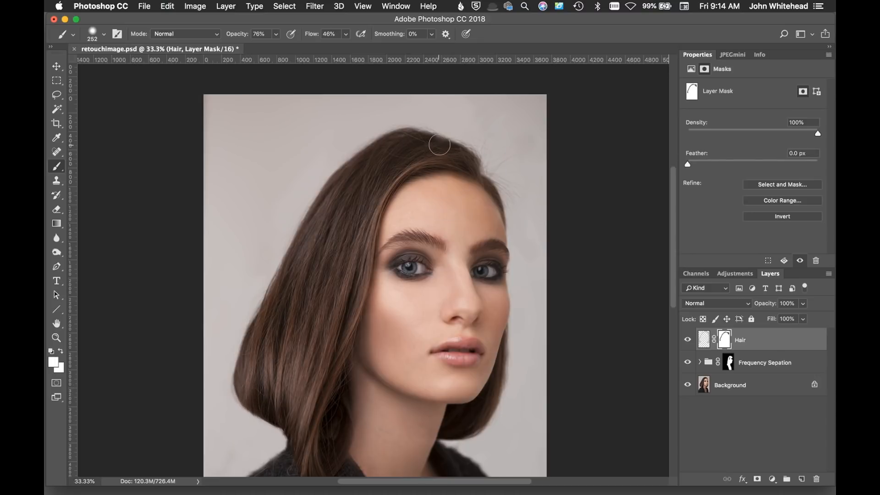
- Paint white on the Hair mask over the flyaways beside the forehead and compare the portrait with the Hair layer hidden and shown
left_click_drag(492, 185, 495, 190)
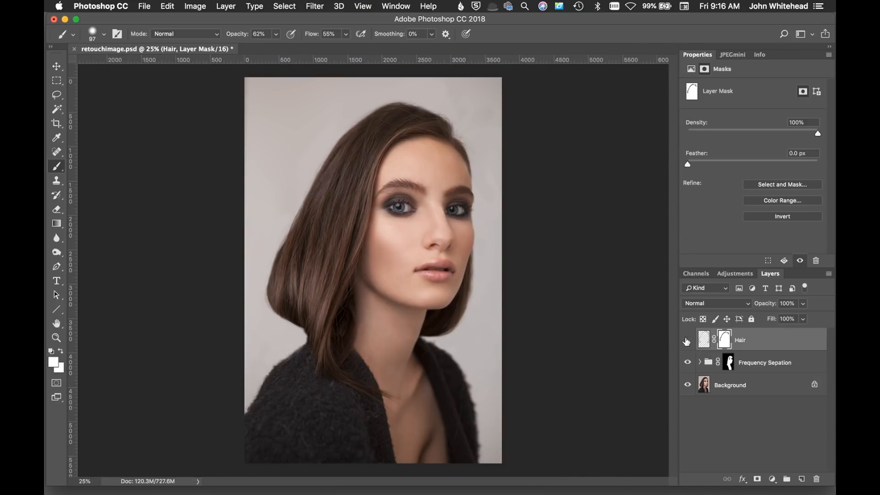
left_click(687, 340)
left_click(687, 341)
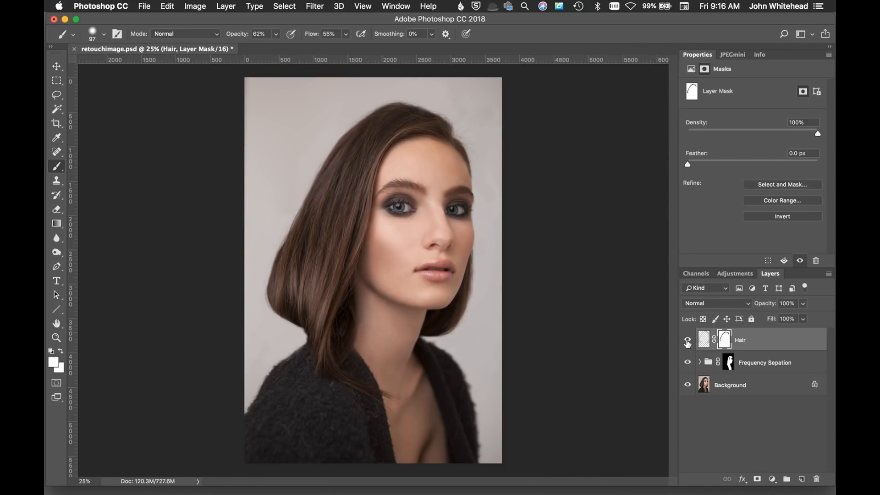
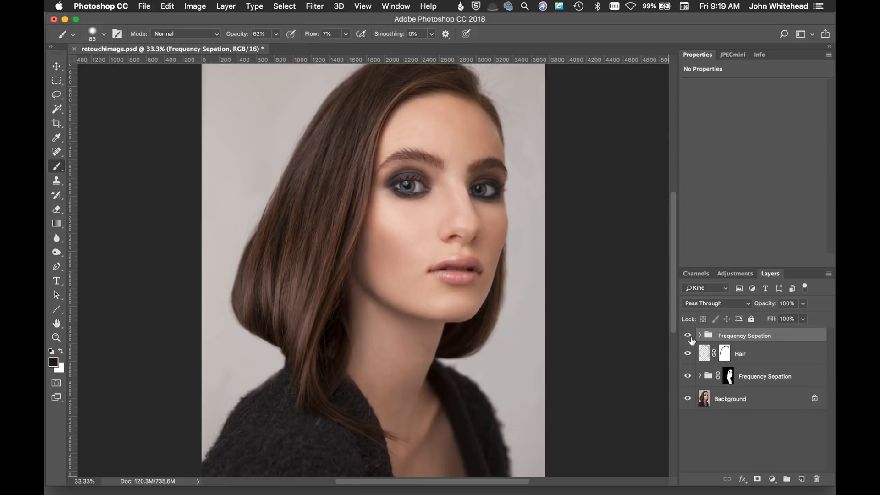
- Delete the Retouch and Blur layers from the duplicate Frequency Sepation group above the Hair layer, keeping only Detail
left_click(701, 336)
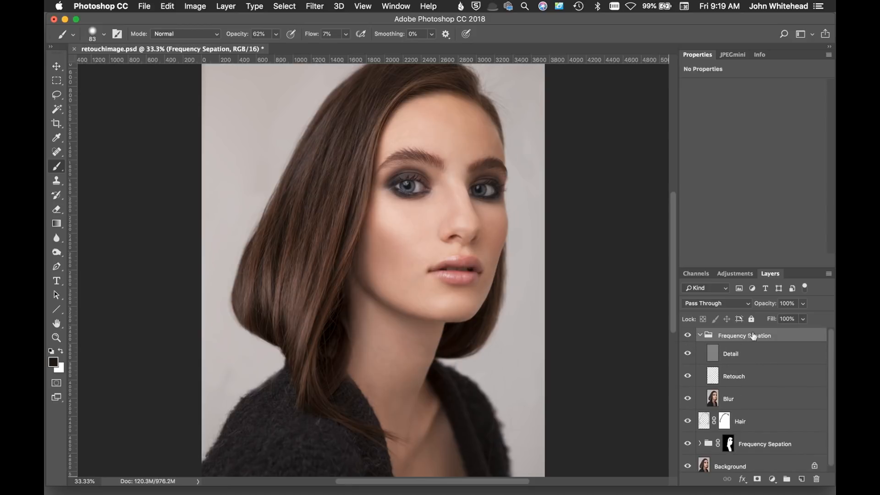
mouse_move(716, 378)
left_mouse_down()
mouse_move(796, 435)
mouse_move(818, 479)
left_mouse_up()
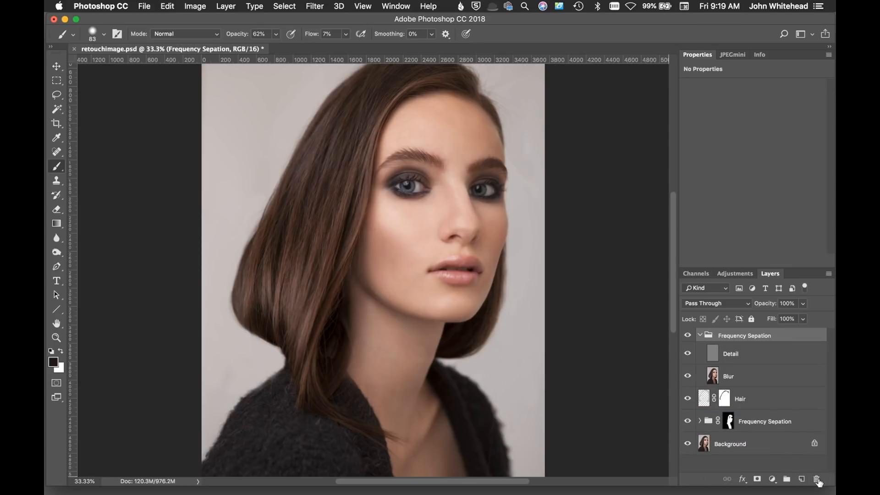
left_click_drag(716, 375, 817, 480)
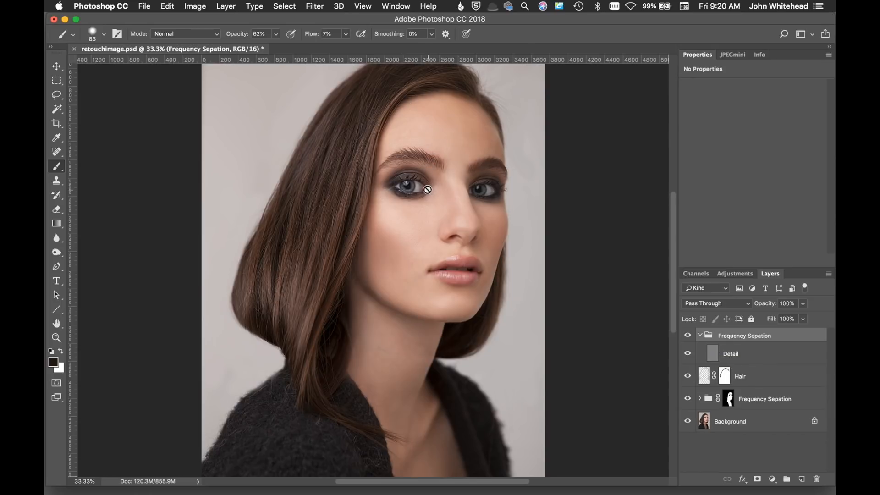
- Examine the skin texture around the eyes and cheek up close, comparing it with the Detail layer hidden and shown
key("super+plus")
key("super+plus")
key("super+plus")
key("super+plus")
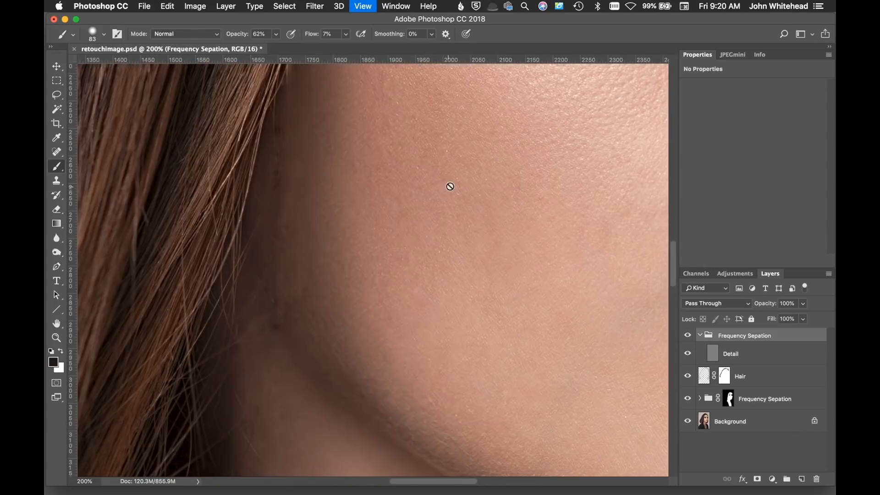
left_click_drag(536, 161, 307, 494)
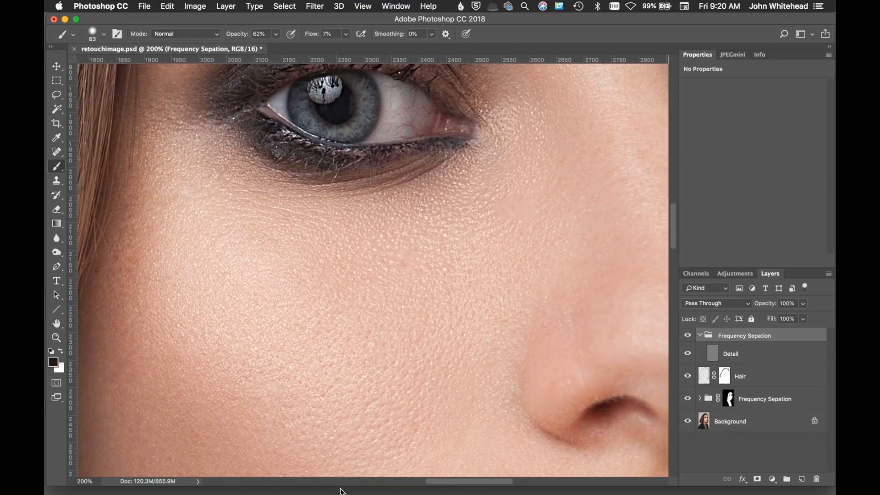
key("super+minus")
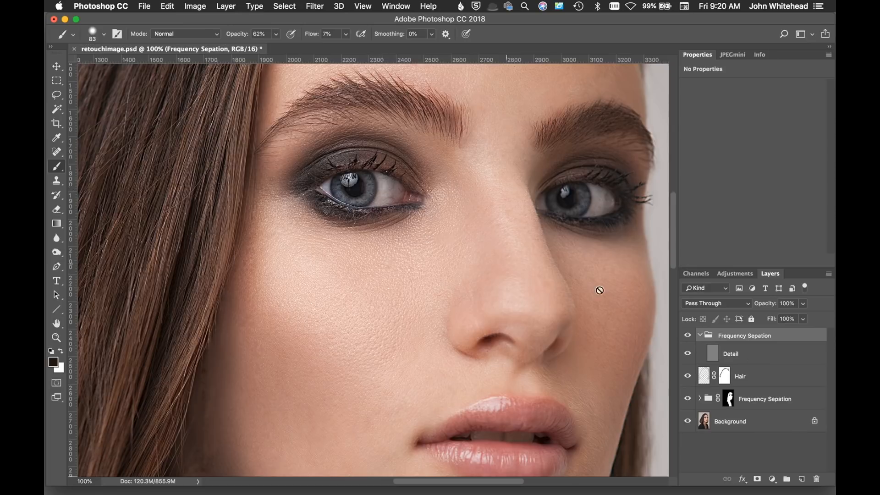
left_click(688, 354)
left_click(688, 355)
left_click(688, 354)
- Set the Detail layer's blend mode to Vivid Light and its opacity to 69%
left_click(717, 356)
left_click(748, 305)
key("Up")
left_click_drag(750, 306, 749, 307)
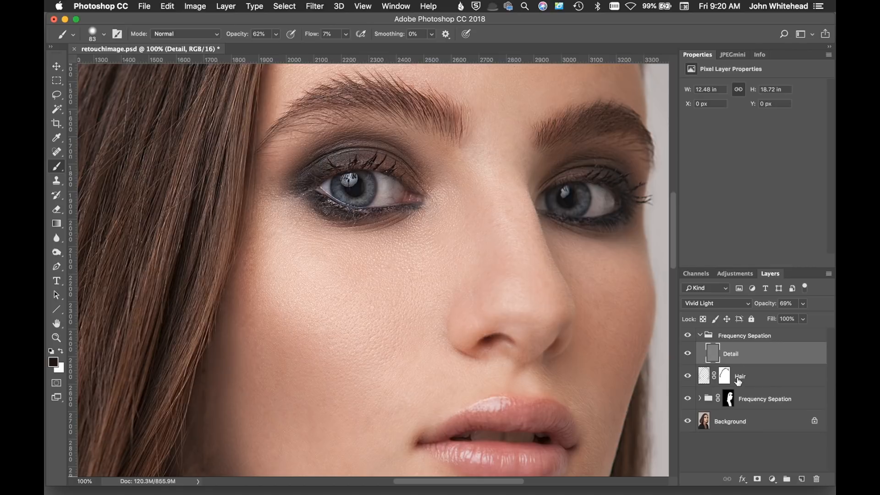
- Add a brightening Curves adjustment above Detail with the white point at input 220, output 255, and invert its mask to black
left_click(741, 274)
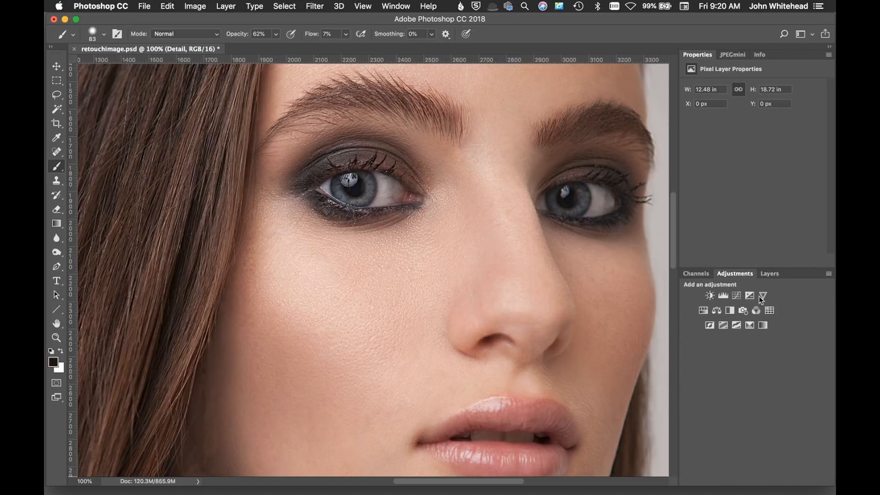
left_click(737, 295)
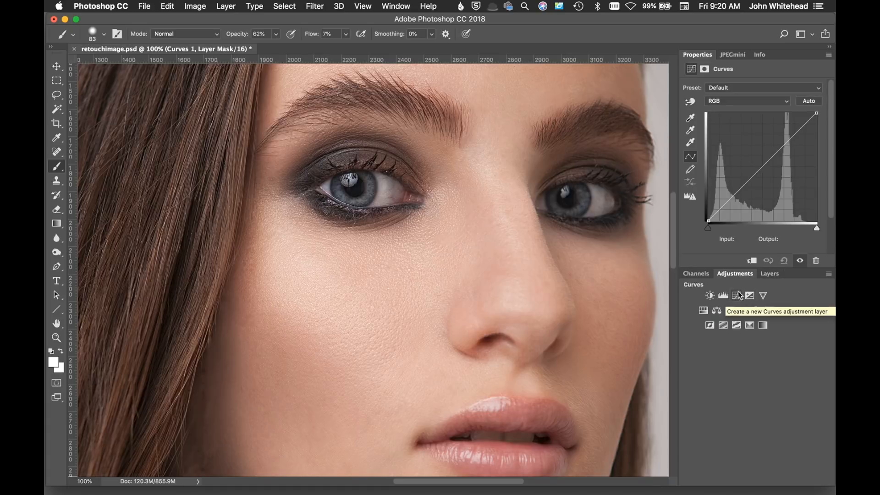
left_click_drag(816, 115, 801, 108)
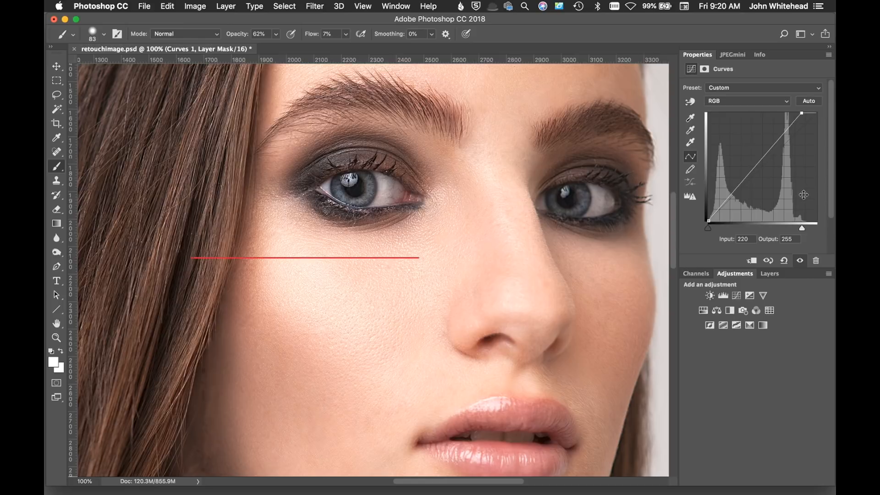
key("super+i")
left_click(771, 274)
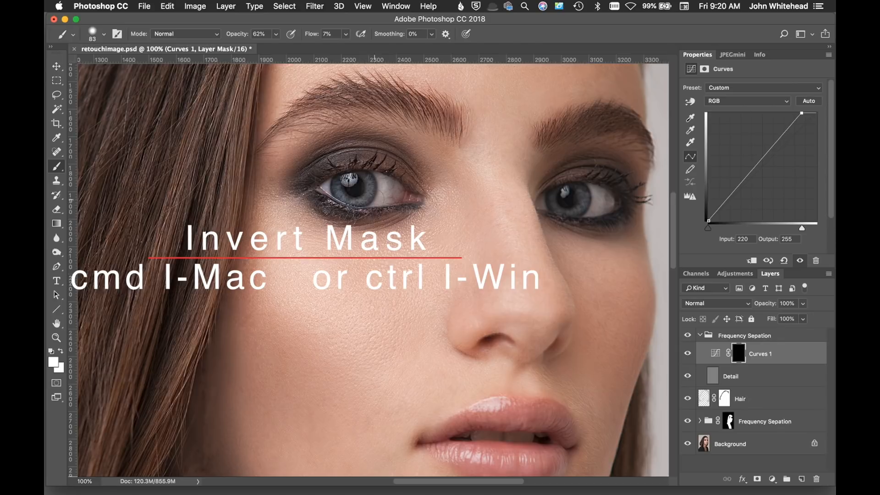
- Brighten both irises by painting white on the Curves mask with a small brush at 100% opacity and flow, and compare before and after
key("d")
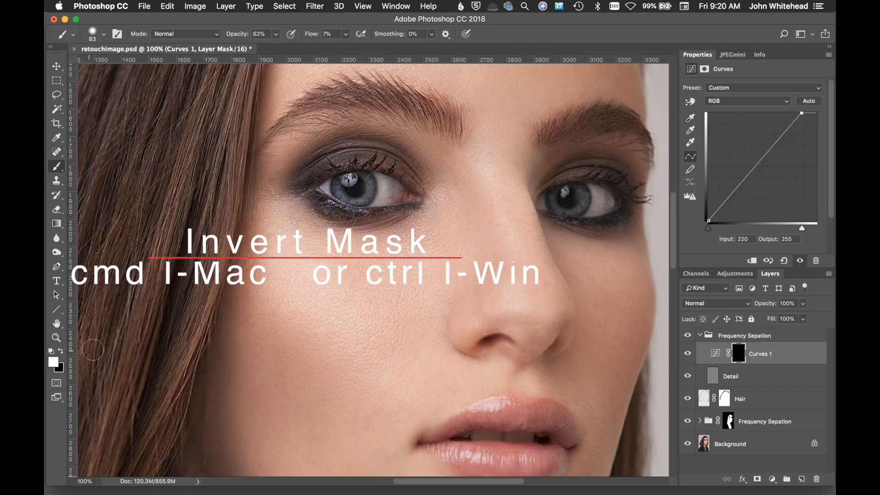
left_click_drag(358, 201, 343, 201)
left_click_drag(237, 34, 444, 34)
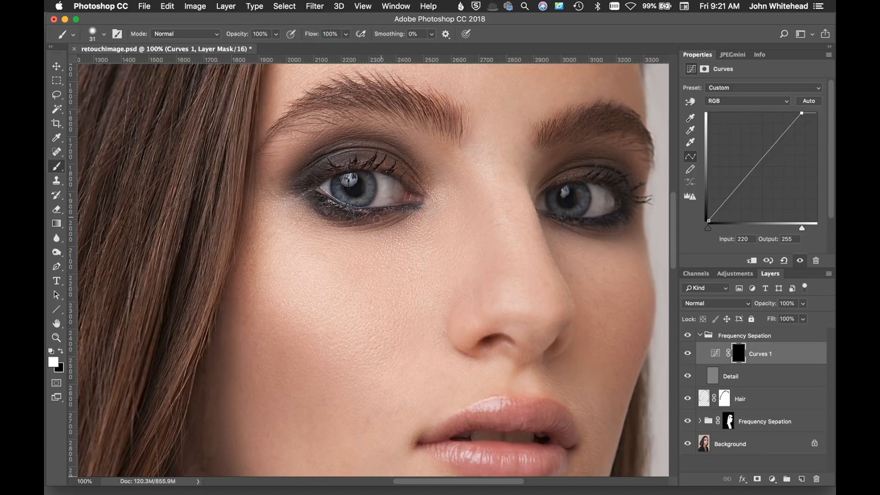
left_click_drag(337, 191, 333, 191)
right_click(340, 195)
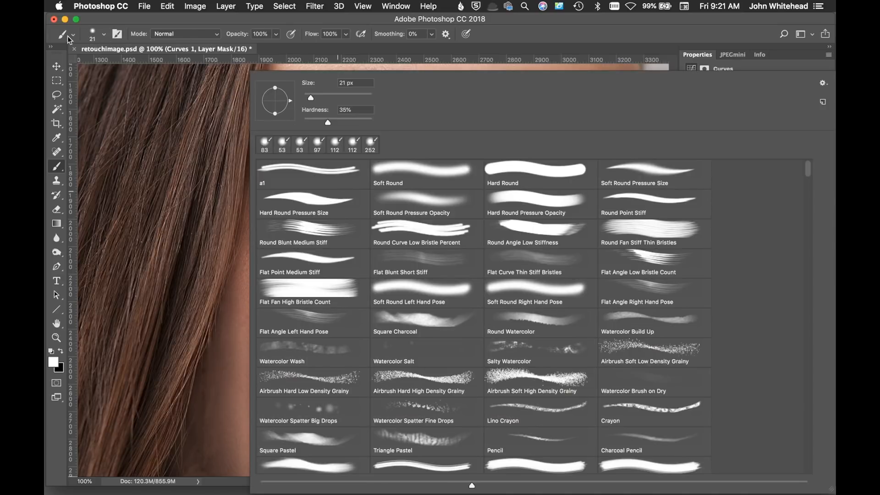
left_click(104, 35)
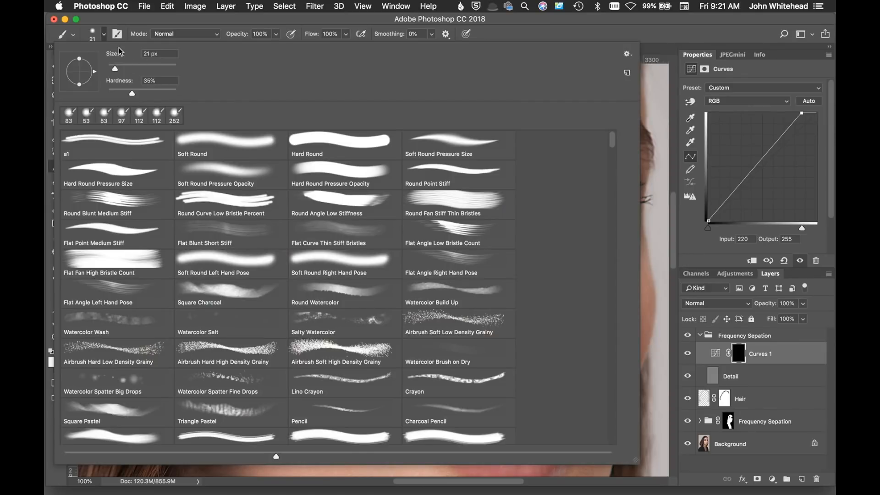
left_click(105, 35)
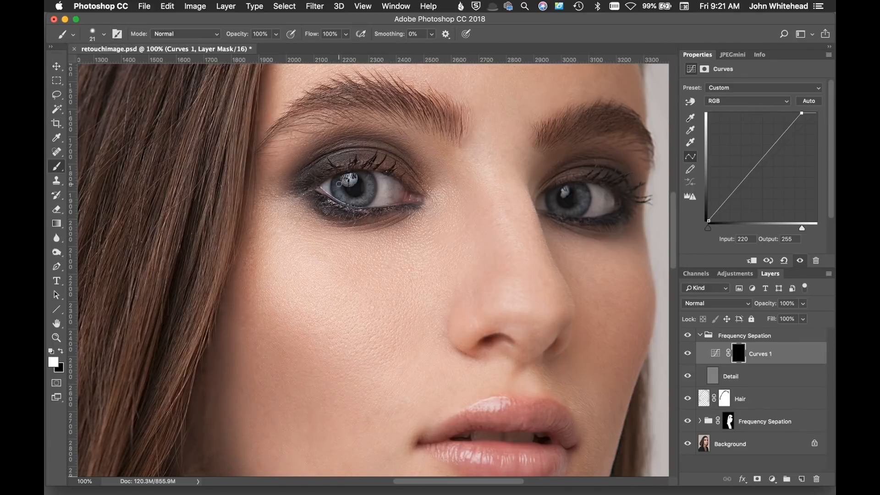
left_click_drag(339, 190, 344, 112)
left_click(354, 187)
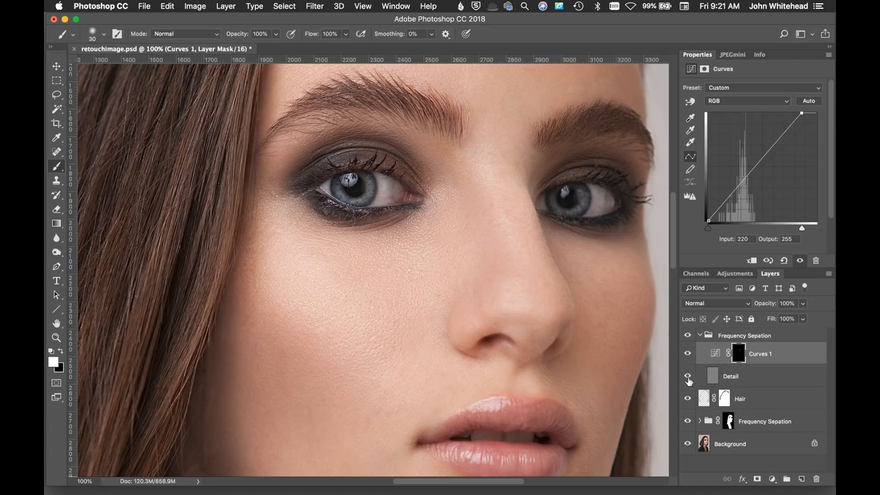
left_click(688, 354)
left_click(688, 353)
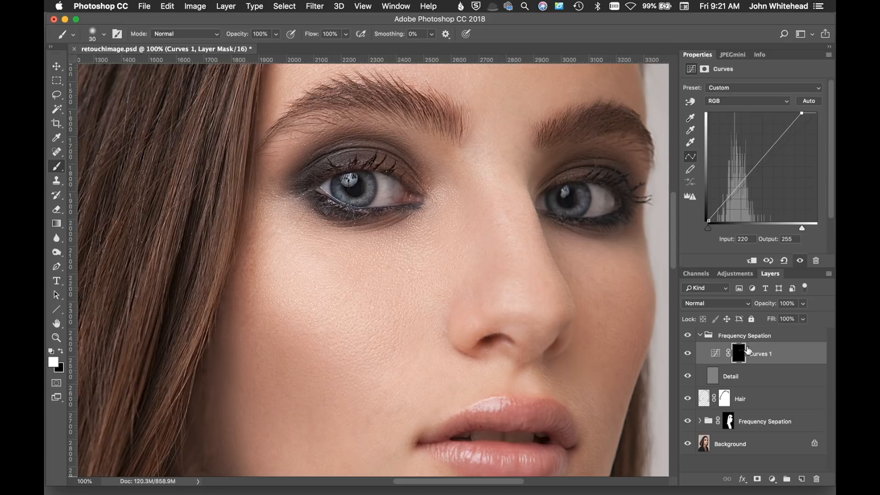
- Add a second Curves adjustment with the black point at input 13 and a midpoint at input 114, output 113, and invert its mask
left_click(741, 275)
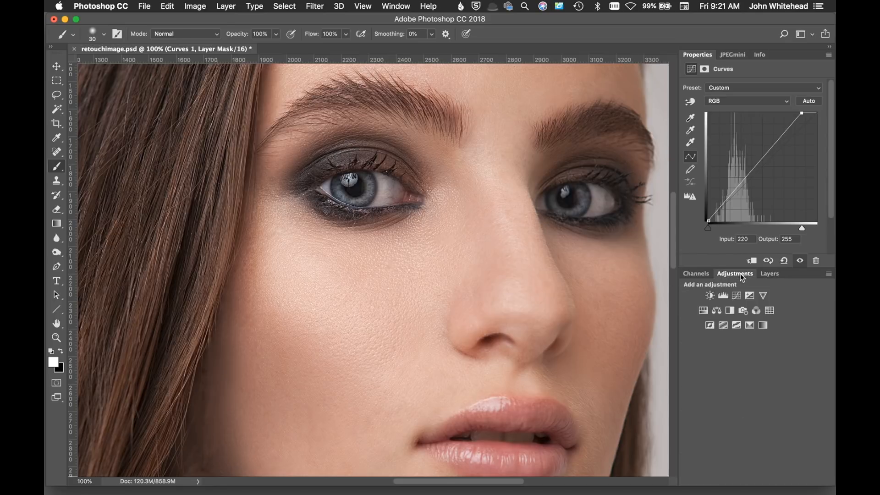
left_click(737, 295)
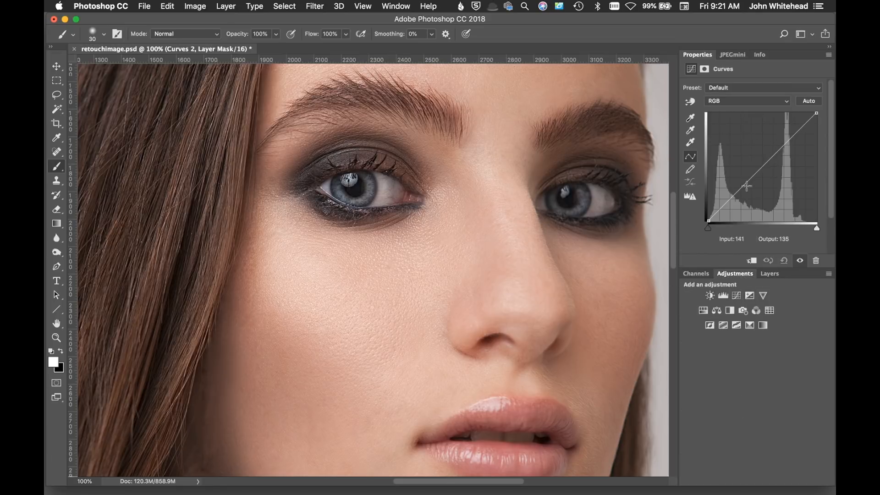
left_click_drag(711, 227, 716, 227)
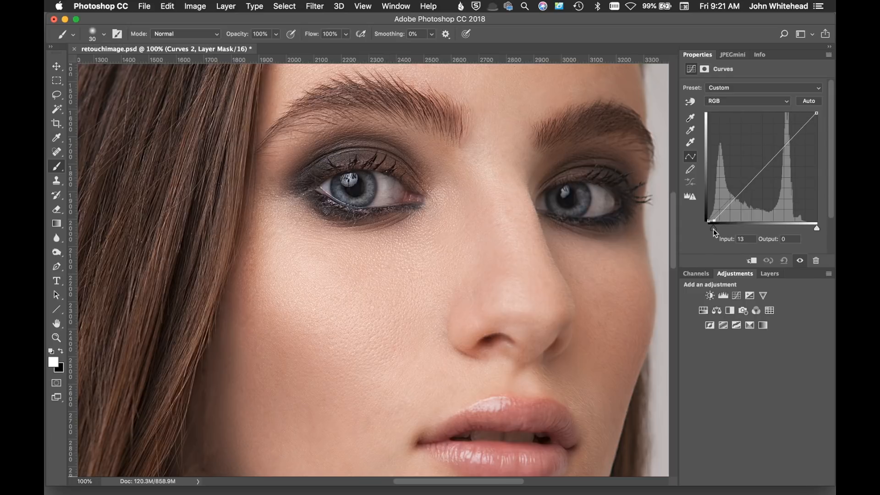
left_click_drag(760, 172, 756, 175)
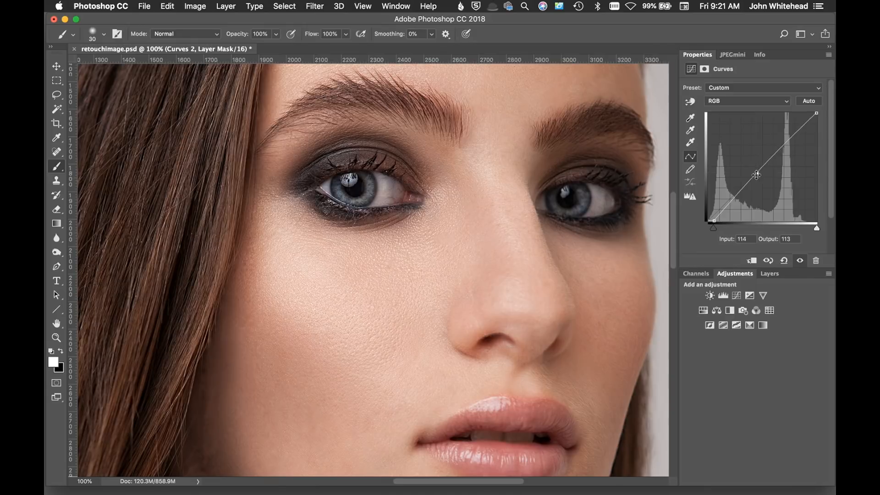
key("super+i")
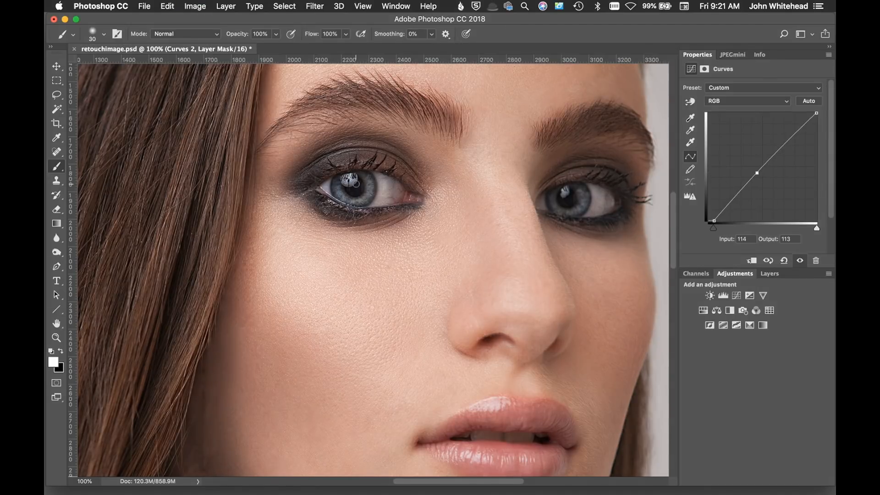
- Darken the pupils and iris rims of both eyes by painting white on the second Curves mask, reducing the brush to 24 px
left_click_drag(358, 187, 363, 188)
mouse_move(350, 182)
left_mouse_down()
mouse_move(355, 189)
mouse_move(350, 181)
left_mouse_up()
left_click_drag(570, 193, 569, 201)
left_click_drag(373, 189, 367, 190)
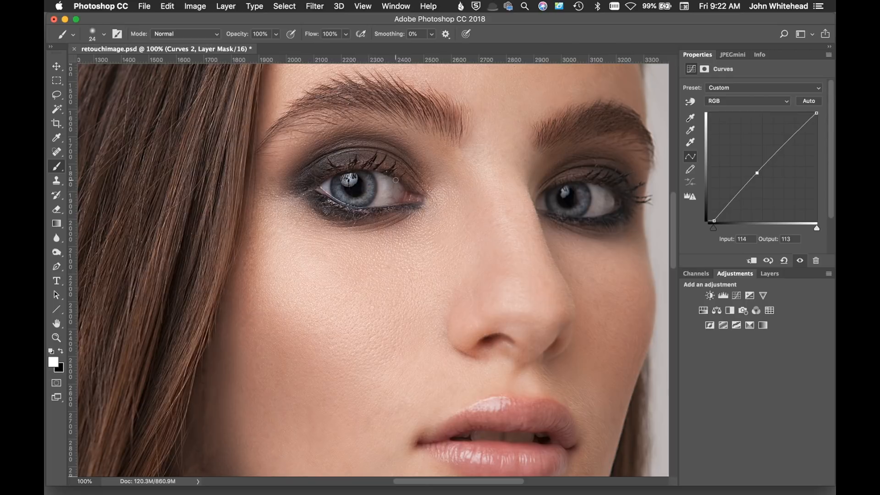
- Refine the darkened iris edges of both eyes at 200% zoom with a 19 px brush at 76% opacity
key("super+equal")
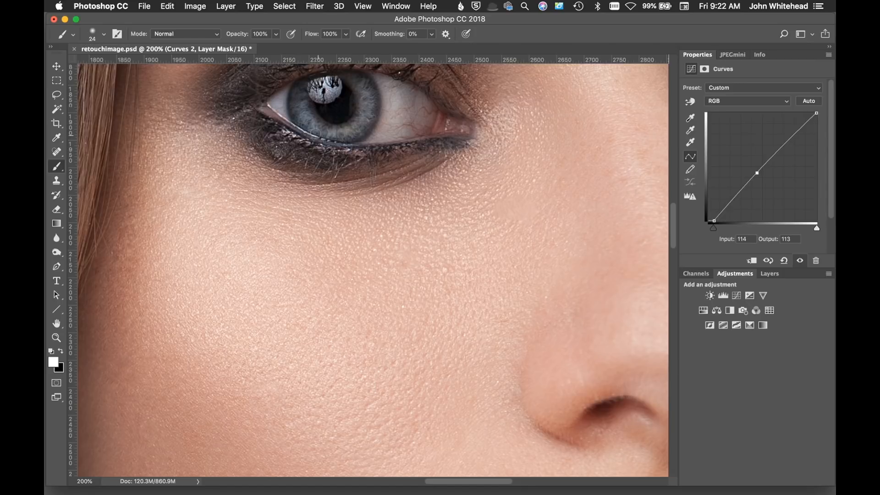
left_click_drag(292, 91, 289, 90)
left_click_drag(237, 35, 226, 37)
left_click_drag(523, 230, 287, 301)
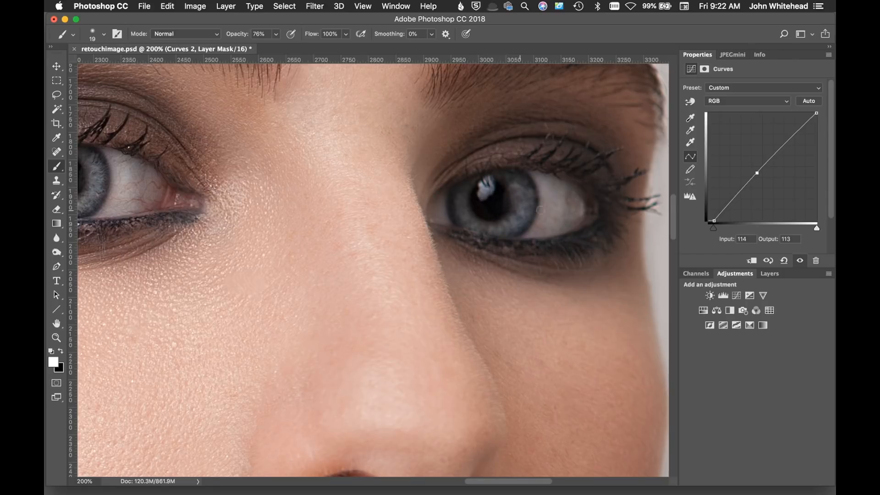
key("super+minus")
key("super+minus")
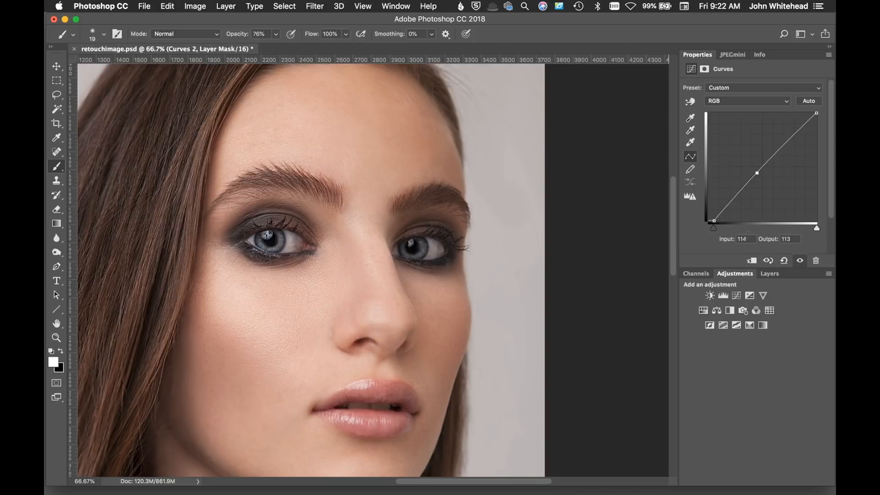
- Compare the eyes with and without the second Curves adjustment and examine the result at different magnifications
left_click(770, 274)
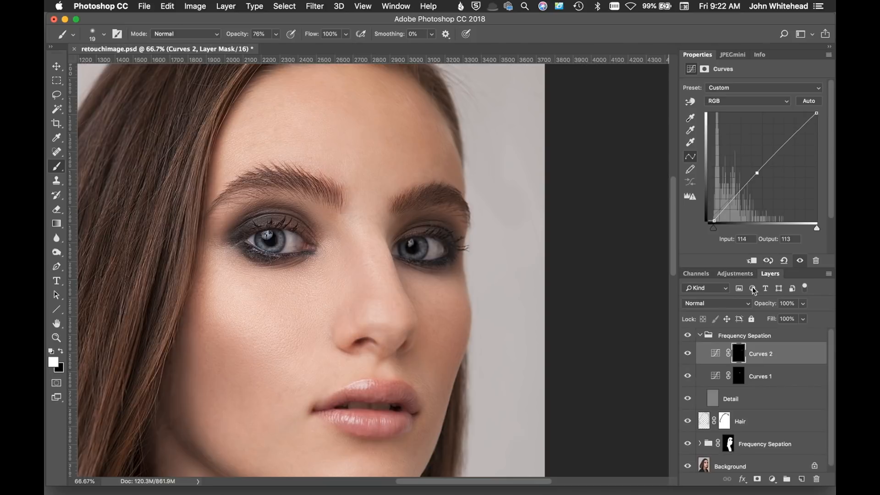
left_click(689, 353)
left_click(688, 354)
left_click(688, 353)
left_click(688, 354)
key("super+equal")
key("super+equal")
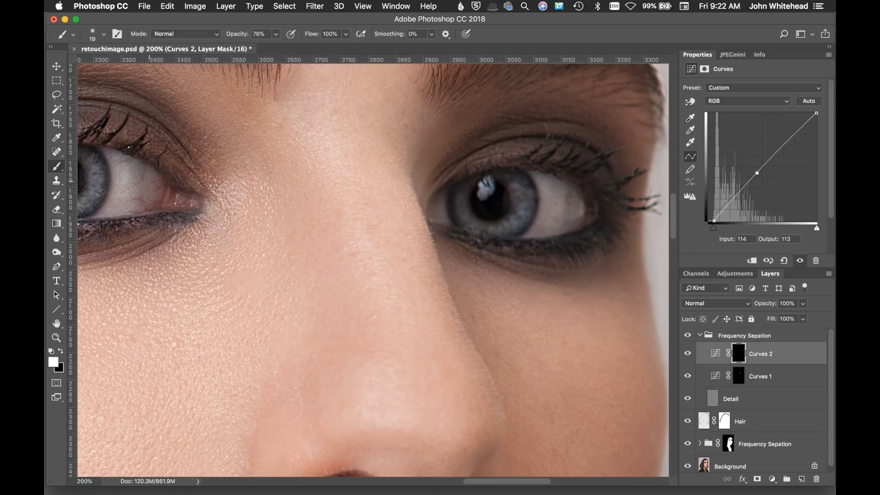
key("super+minus")
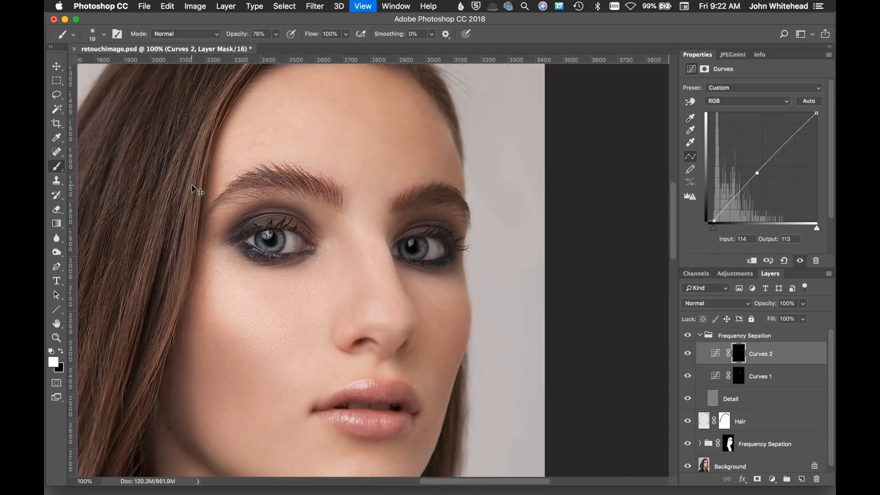
key("super+minus")
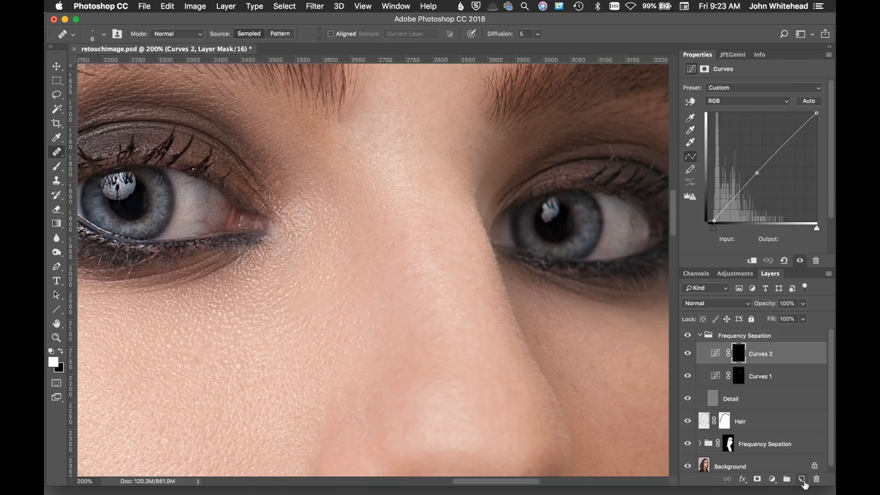
- Create a new layer above the Curves adjustments and heal the red veins in the nearer eye's white, sampling all layers
left_click(801, 479)
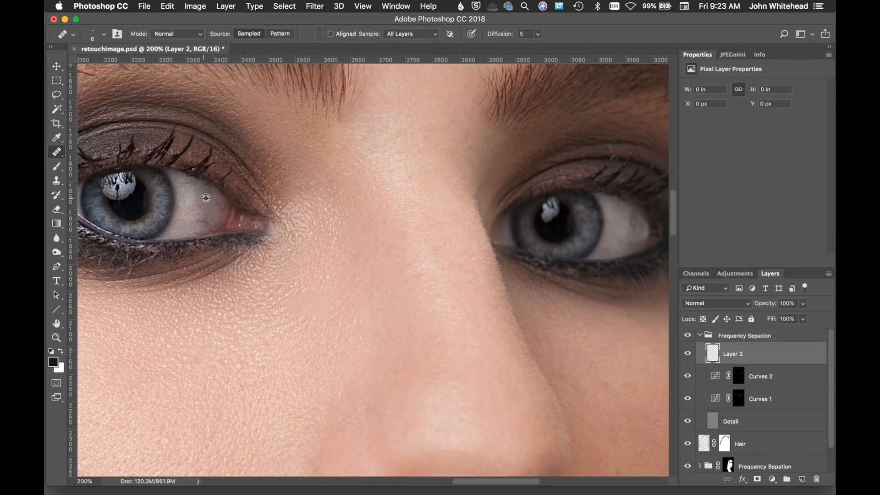
left_click(222, 202, "alt")
left_click_drag(224, 215, 236, 224)
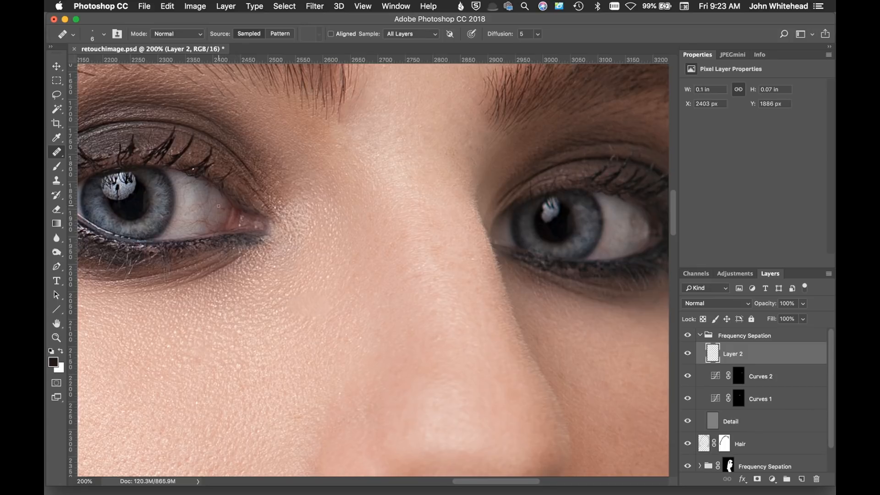
left_click(207, 201)
left_click_drag(184, 189, 186, 189)
left_click(188, 189)
- Add a layer mask to the Detail layer and invert it to black to hide the sharpening
left_click(714, 423)
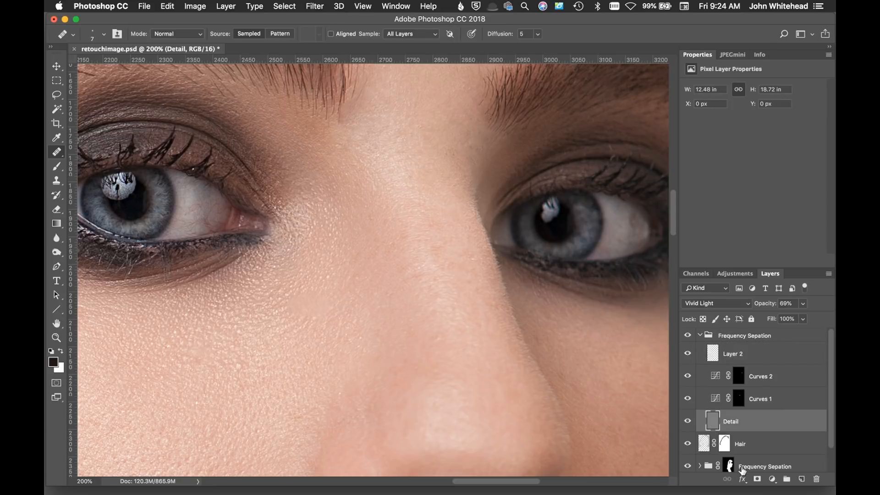
left_click(758, 479)
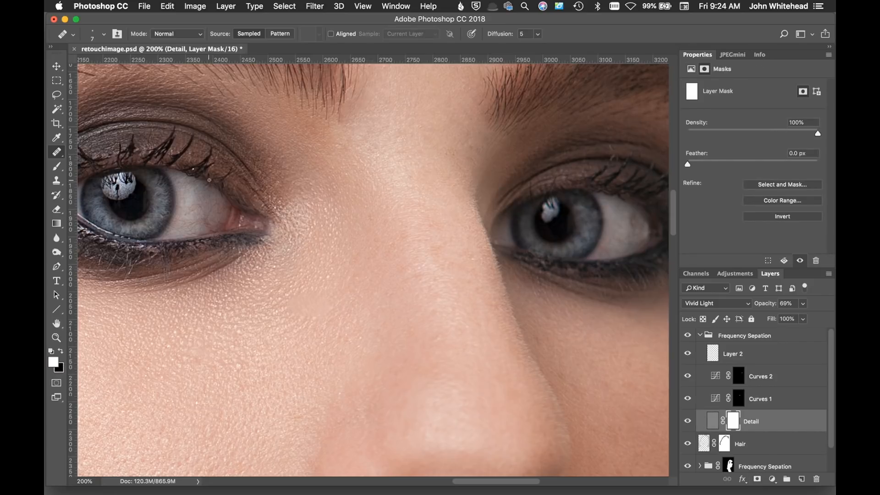
left_click_drag(231, 227, 286, 235)
key("super+i")
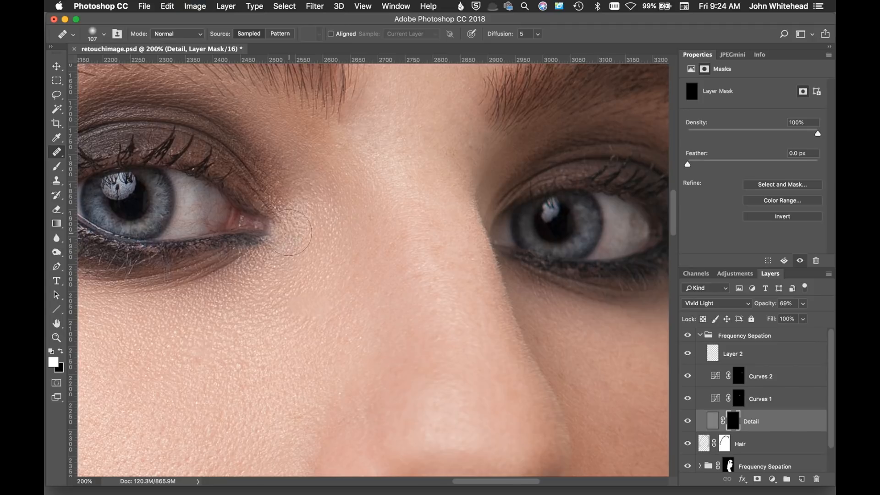
key("super+0")
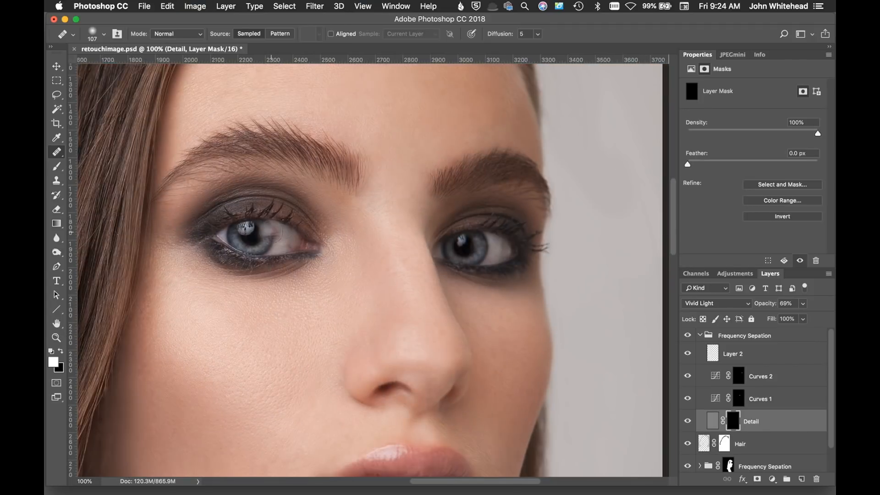
key("super+1")
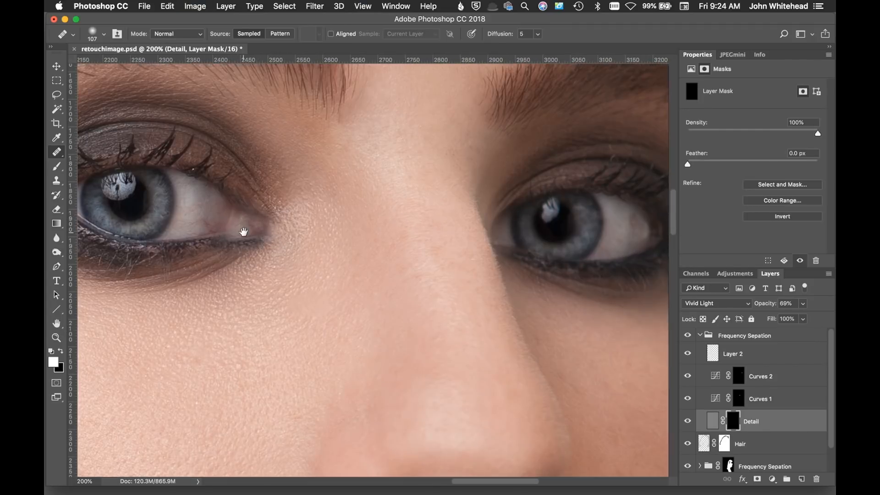
key("super+plus")
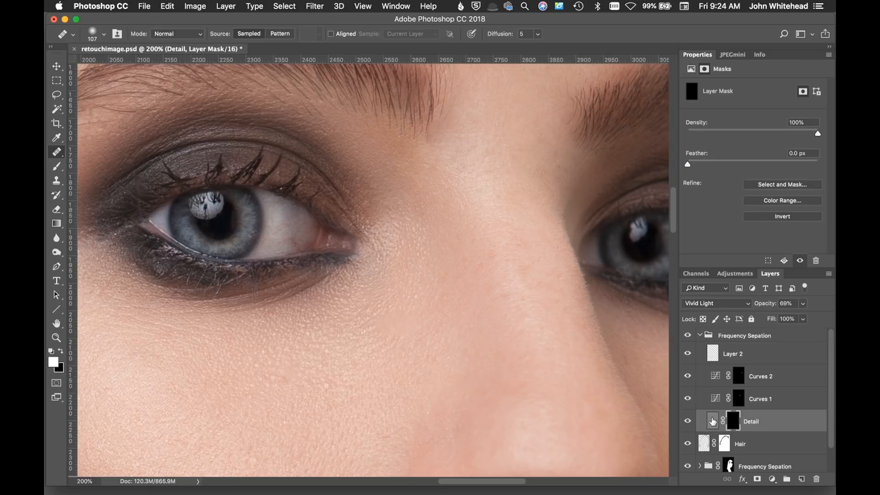
left_click_drag(207, 212, 223, 293)
left_click(206, 216)
key("super+z")
- Reveal the sharpening in the nearer eye's iris by painting white on the Detail mask with an 82 px brush at 99% opacity
key("b")
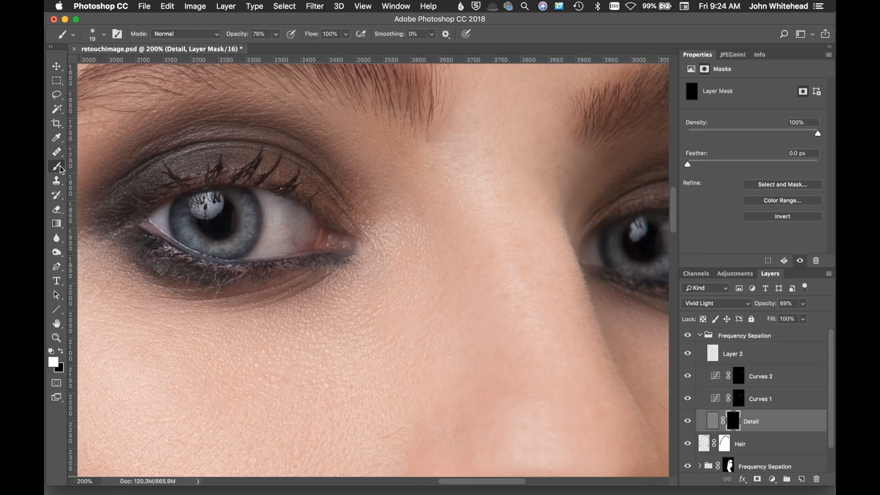
left_click_drag(206, 214, 243, 225)
key("0")
key("9")
key("9")
mouse_move(226, 238)
left_mouse_down()
mouse_move(238, 209)
mouse_move(230, 201)
mouse_move(189, 222)
mouse_move(205, 237)
mouse_move(229, 239)
mouse_move(243, 207)
mouse_move(235, 240)
mouse_move(192, 223)
left_mouse_up()
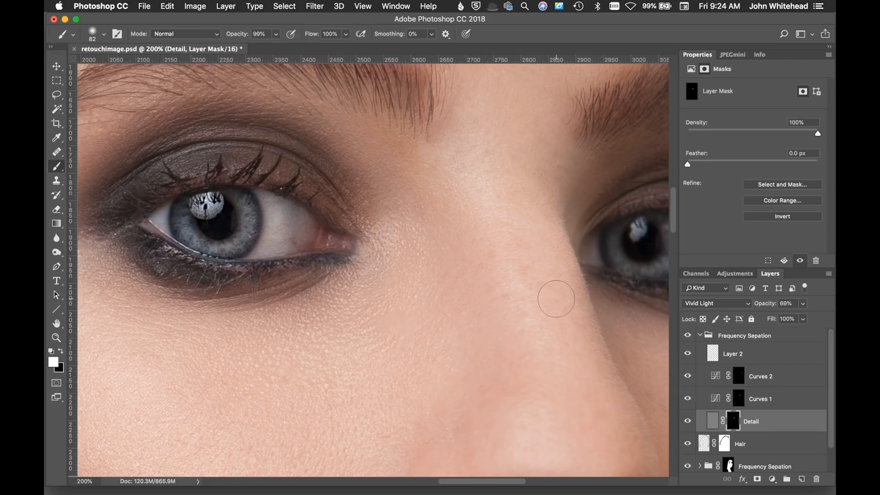
- Paint white on the Detail mask over the farther eye's iris, and compare the eyes with and without the Detail layer
left_click_drag(556, 298, 476, 297)
mouse_move(570, 240)
left_mouse_down()
mouse_move(548, 232)
mouse_move(540, 255)
mouse_move(573, 260)
mouse_move(576, 234)
mouse_move(550, 238)
mouse_move(583, 230)
mouse_move(584, 255)
mouse_move(540, 254)
mouse_move(539, 232)
mouse_move(577, 226)
mouse_move(579, 260)
mouse_move(556, 221)
mouse_move(574, 252)
mouse_move(572, 240)
mouse_move(592, 223)
mouse_move(596, 246)
mouse_move(566, 264)
left_mouse_up()
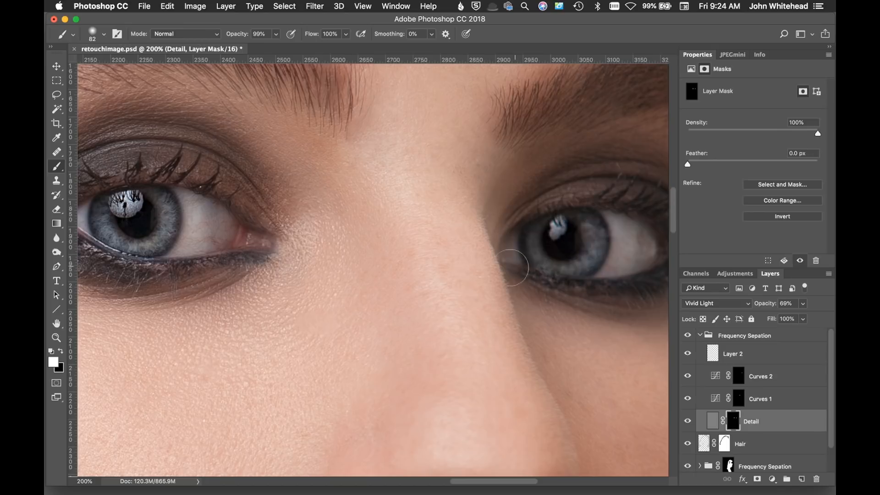
left_click_drag(406, 262, 495, 263)
key("super+r")
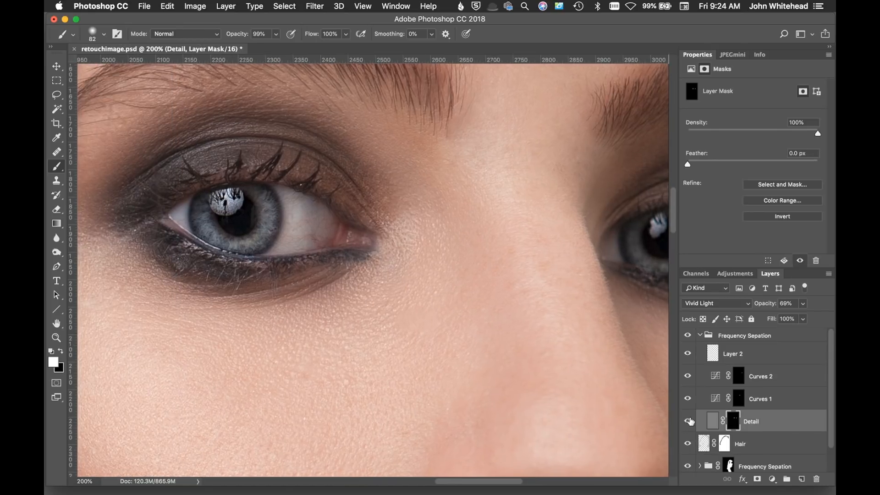
left_click(690, 419)
left_click(690, 419)
- Retouch the remaining redness near the inner corner of the nearer eye's white on Layer 2, healing with a 23 px brush
left_click(716, 356)
left_click_drag(313, 218, 273, 217)
left_click(326, 228, "alt")
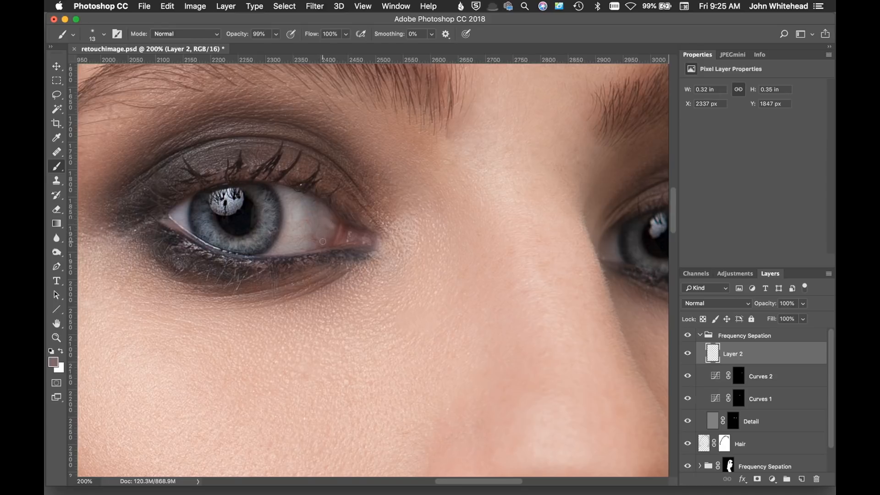
key("j")
left_click_drag(313, 222, 246, 225)
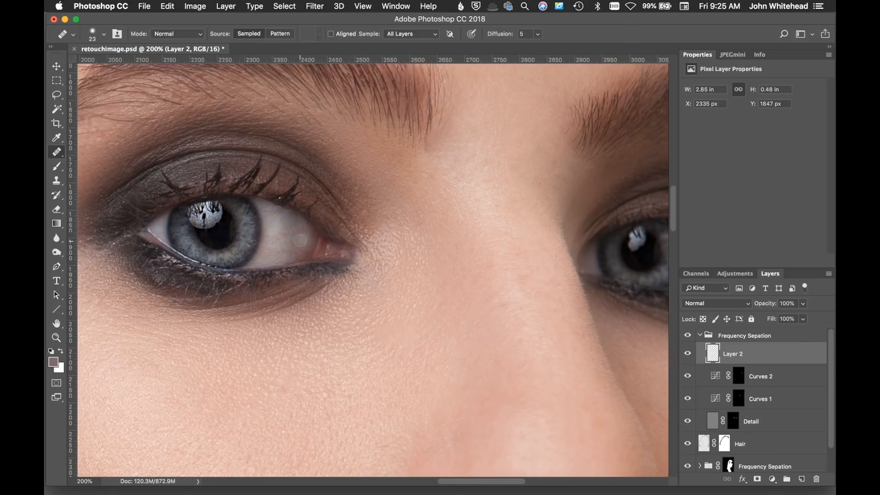
key("super+z")
left_click(275, 222, "alt")
left_click_drag(285, 215, 294, 246)
- Clone clean tone over the upper edge of the nearer eye's white with a 17 px Clone Stamp at 82% opacity
key("s")
left_click(295, 247, "alt")
key("bracketleft")
left_click(281, 199)
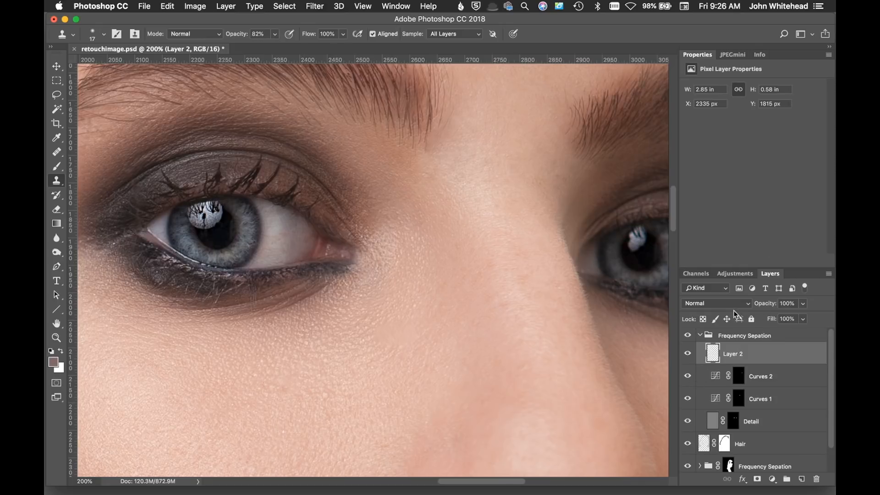
- Add a Hue/Saturation adjustment and raise the Reds saturation to +4
left_click(728, 274)
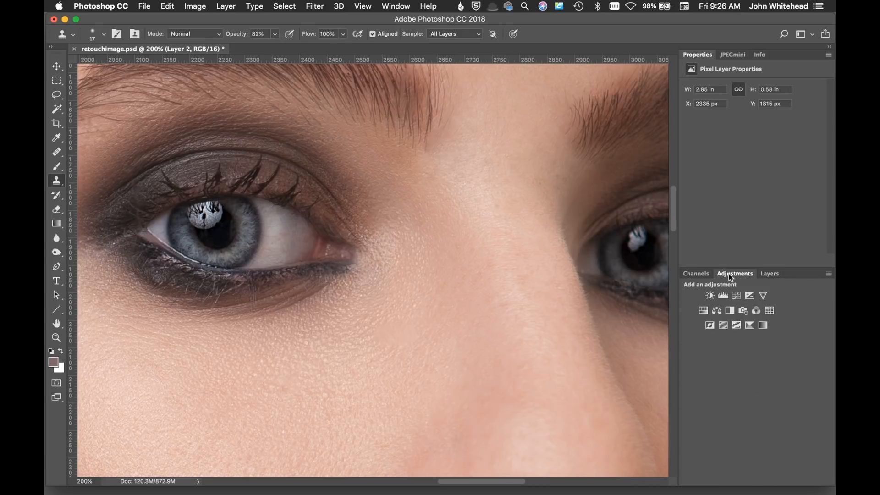
left_click(704, 311)
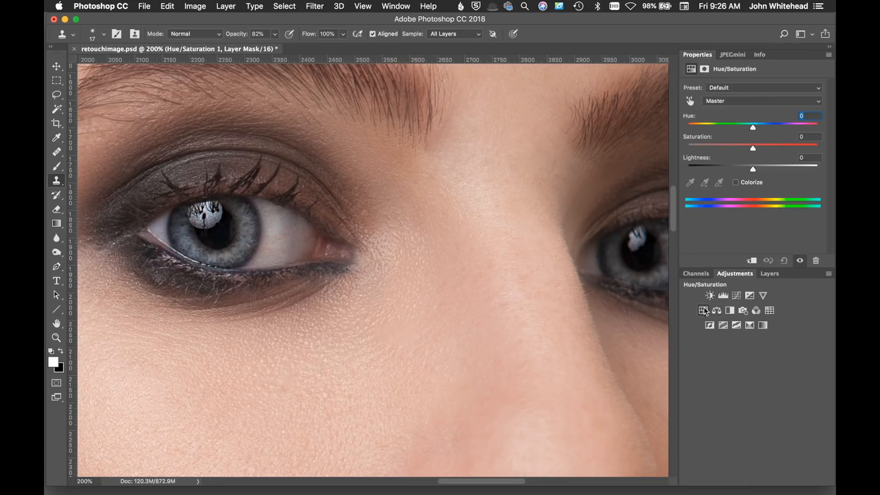
left_click(738, 100)
left_click(741, 111)
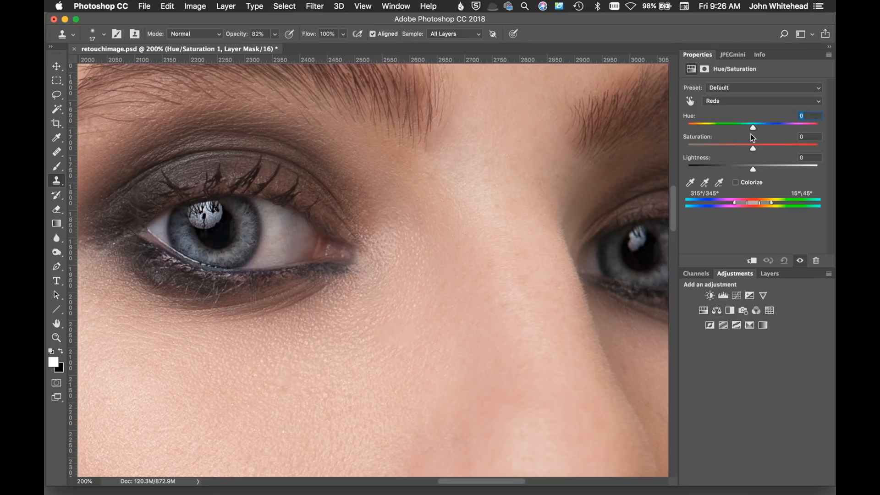
mouse_move(754, 149)
left_mouse_down()
mouse_move(820, 152)
mouse_move(742, 152)
mouse_move(755, 152)
left_mouse_up()
- Test a strong saturation boost on the Cyans and bring it down to +3
left_click(738, 100)
left_click(757, 143)
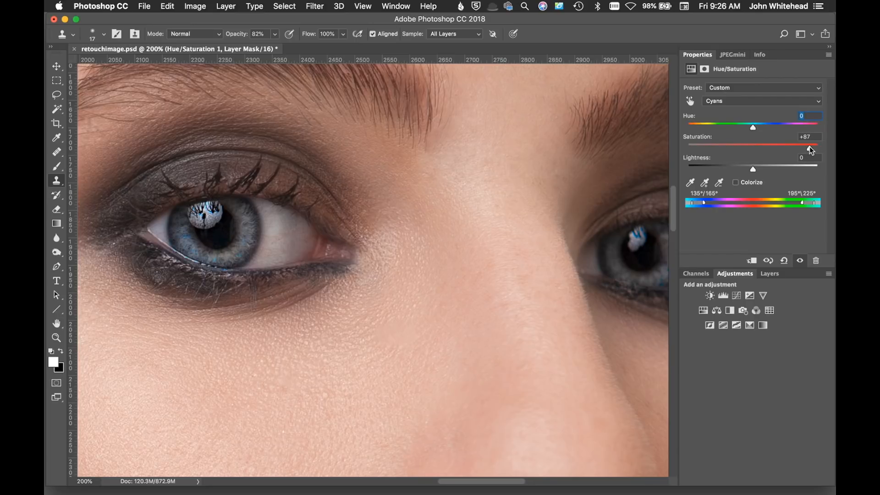
left_click_drag(810, 146, 754, 149)
- Try the Blues saturation at +100 on the irises and return it to 0
left_click(726, 100)
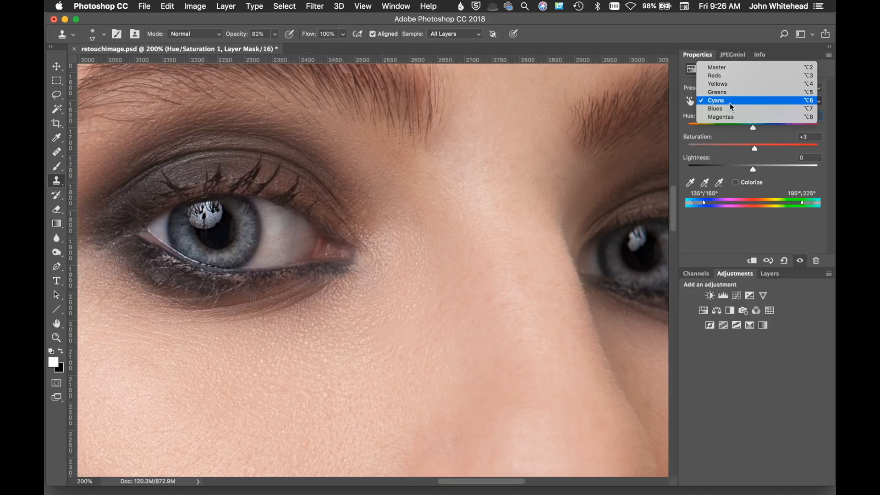
left_click(733, 109)
left_click_drag(753, 148, 823, 150)
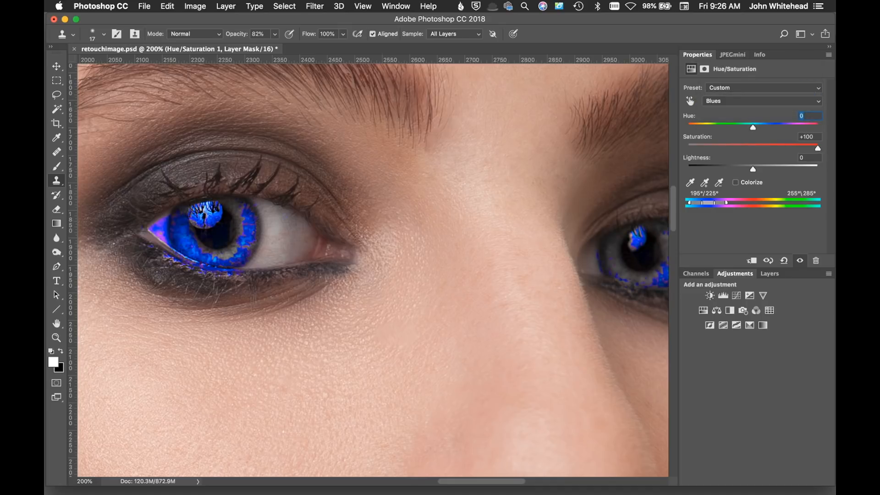
left_click_drag(527, 291, 559, 269)
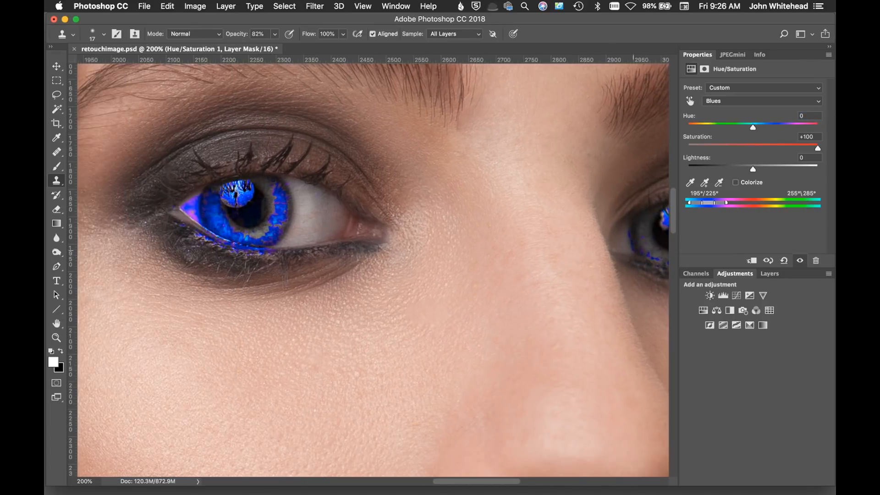
left_click_drag(817, 146, 753, 149)
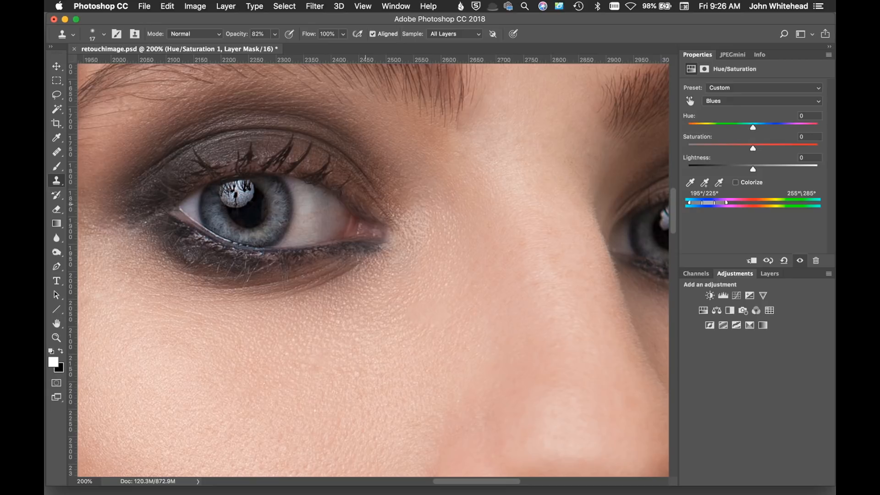
- Set the Reds saturation to -10 and lightness to +13, and invert the Hue/Saturation mask
left_click(724, 103)
left_click(716, 86)
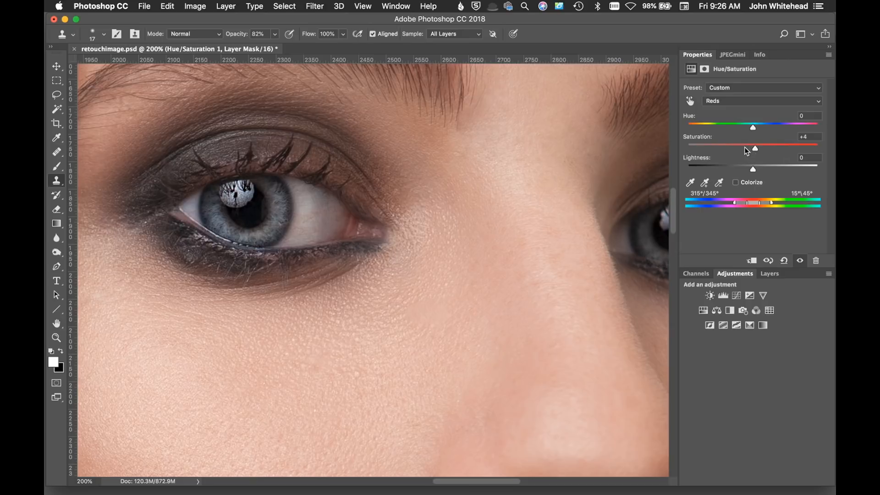
left_click_drag(746, 150, 762, 171)
left_click(764, 168)
key("super+i")
left_click(770, 273)
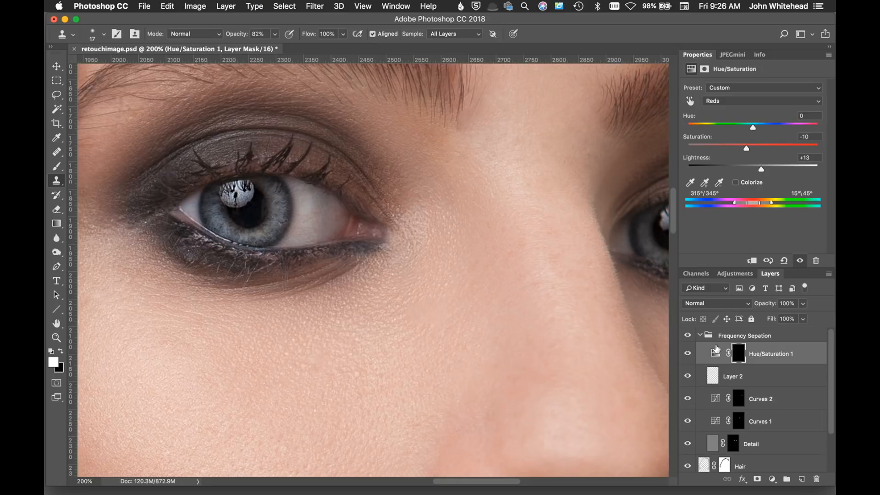
- Reduce redness in the whites of both eyes by painting white on the Hue/Saturation mask with a 41 px brush at 99% opacity
left_click_drag(318, 209, 338, 217)
left_click_drag(236, 34, 311, 44)
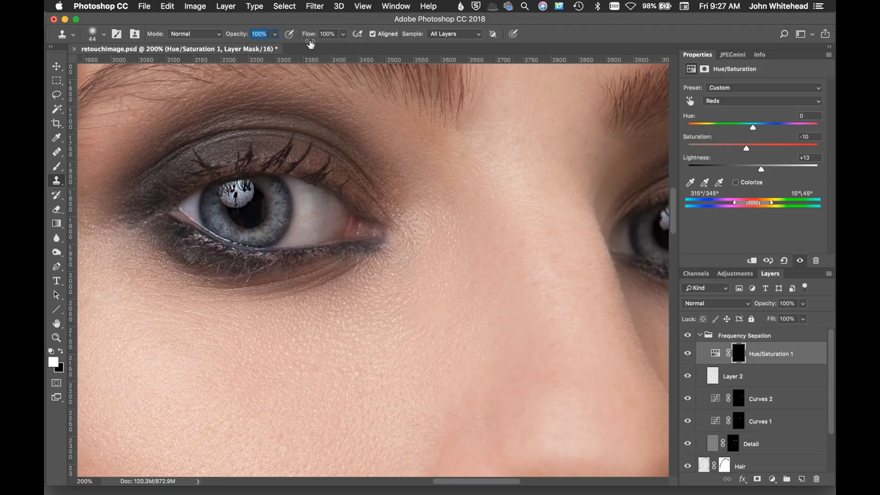
left_click(60, 168)
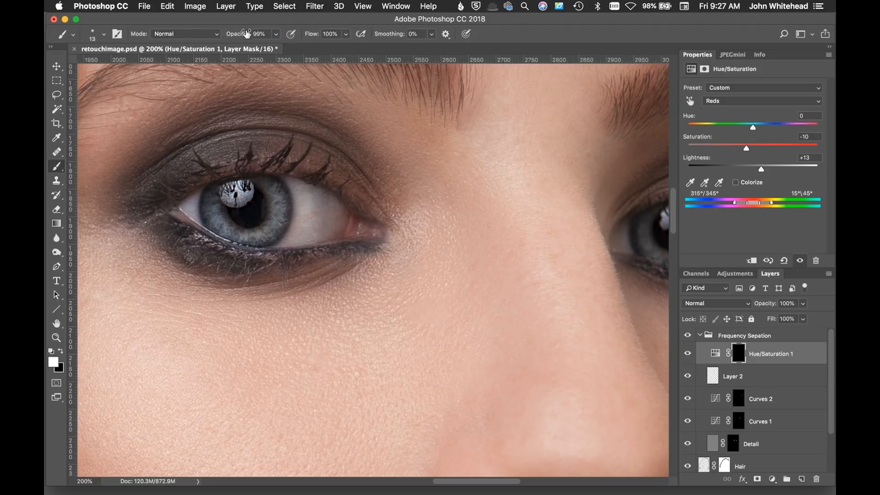
left_click_drag(303, 204, 304, 204)
scroll(501, 243, "right", 10)
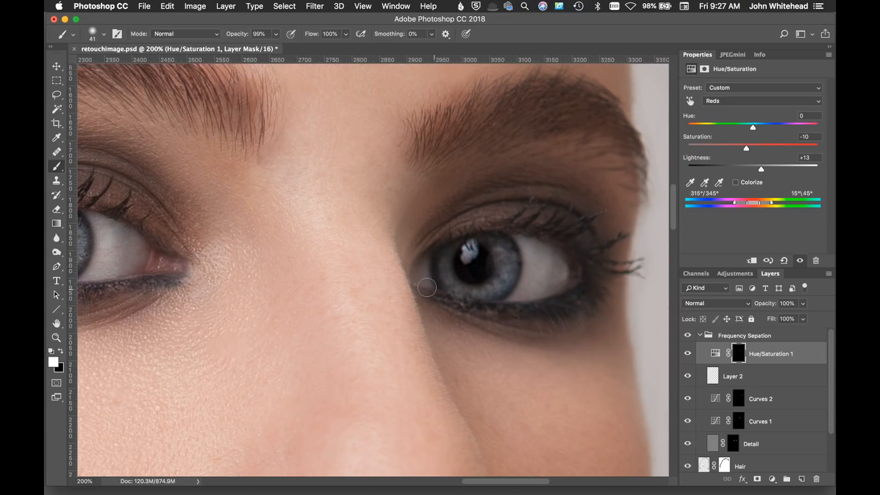
scroll(293, 305, "left", 7)
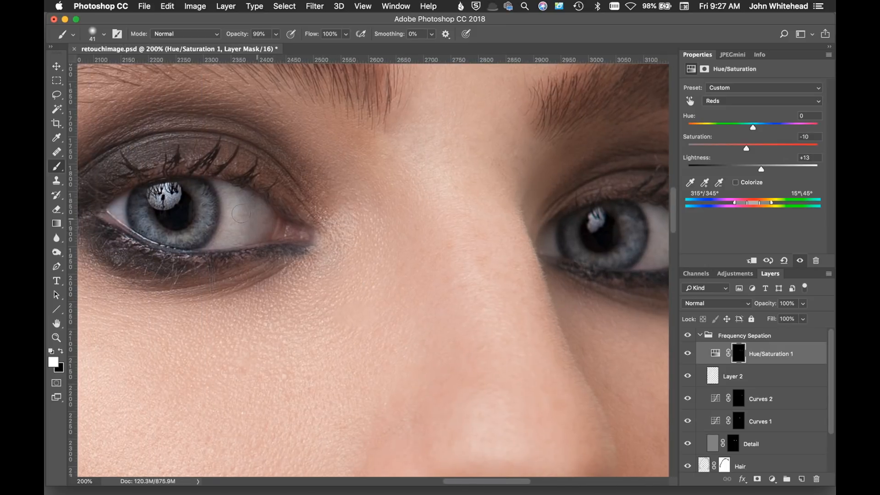
- Add a layer mask to the upper Frequency Sepation group containing the eye adjustments
left_click(710, 336)
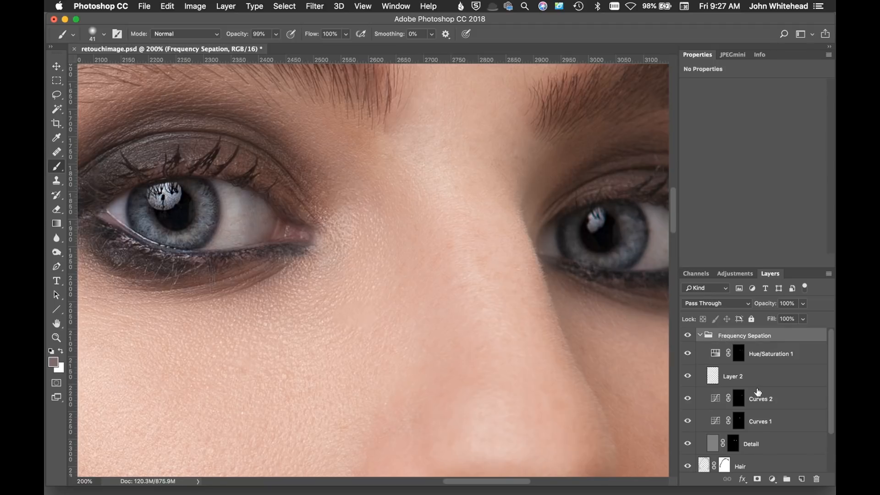
left_click(758, 480)
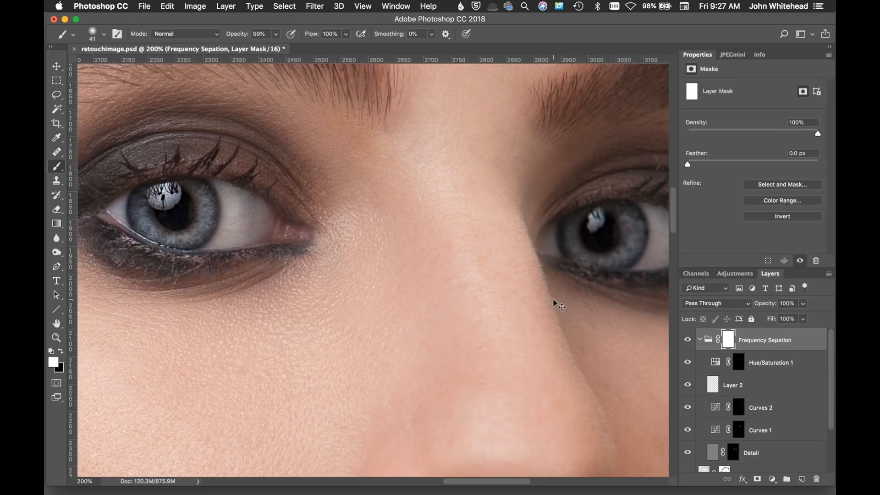
- Invert the eye group's mask and paint white over both eyes with a 45 px brush to reveal the adjustments
key("super+i")
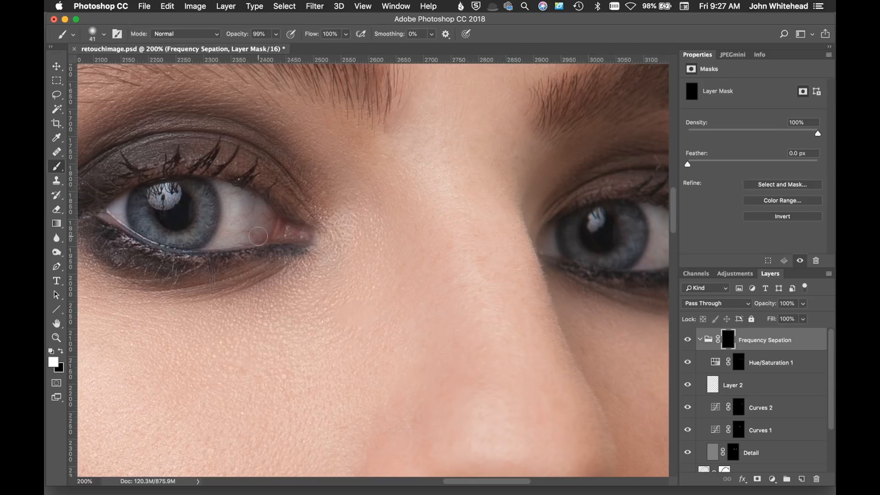
key("super+minus")
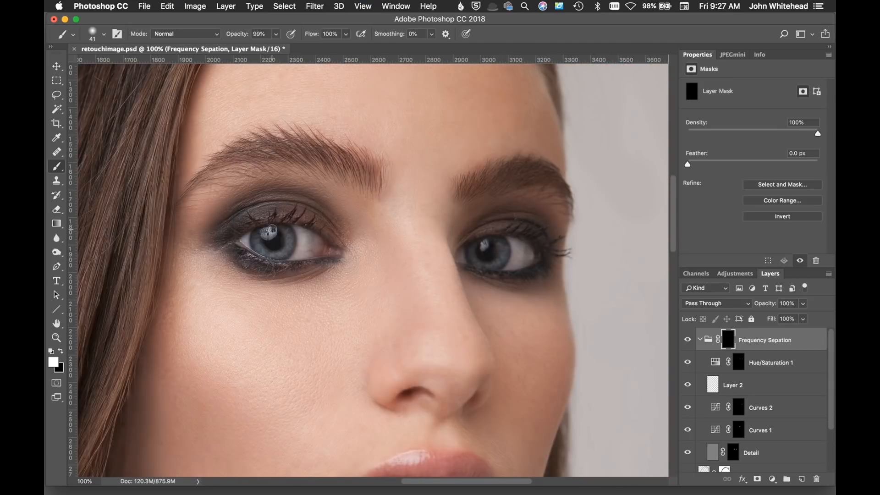
mouse_move(284, 242)
left_mouse_down()
mouse_move(292, 241)
mouse_move(291, 196)
mouse_move(292, 289)
left_mouse_up()
mouse_move(270, 242)
left_mouse_down()
mouse_move(262, 237)
mouse_move(273, 248)
mouse_move(321, 248)
mouse_move(297, 232)
mouse_move(250, 241)
left_mouse_up()
left_click_drag(256, 241, 253, 242)
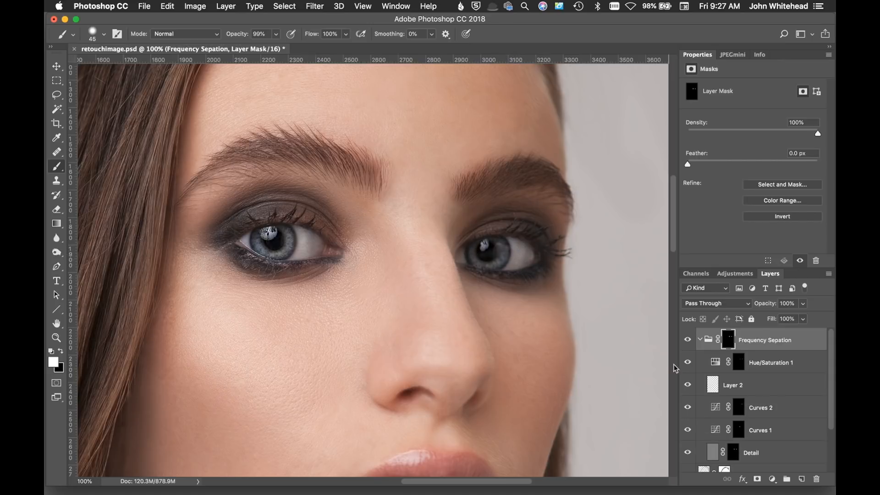
- Compare the portrait with and without the eye adjustments group, both close up and with the whole image in view
left_click(690, 342)
left_click(688, 341)
left_click(689, 340)
left_click(689, 341)
key("super+minus")
key("super+minus")
key("super+minus")
key("super+minus")
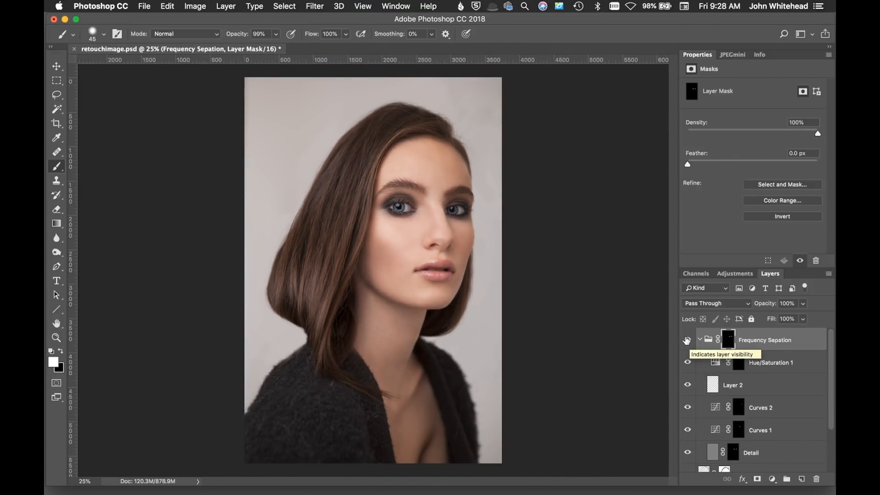
left_click(687, 340)
left_click(687, 340)
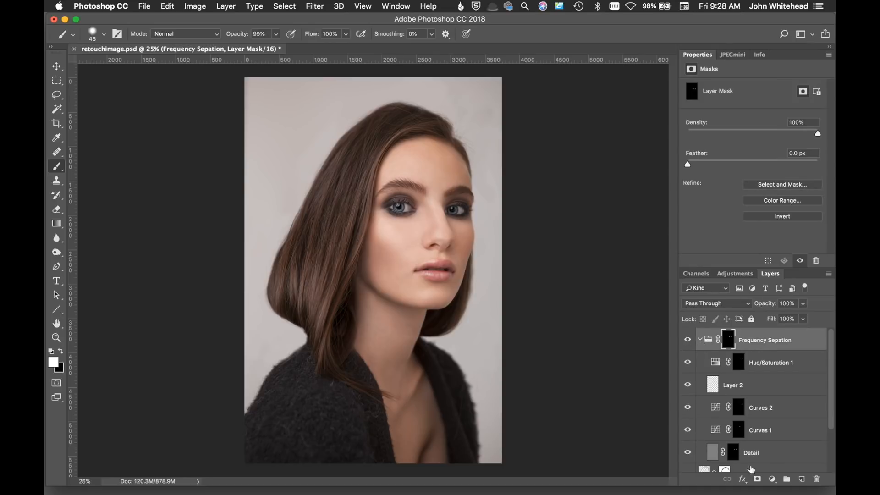
- Collapse the eye adjustments group, try its opacity at 79% and raise it again
left_click(700, 339)
left_click_drag(773, 306, 759, 308)
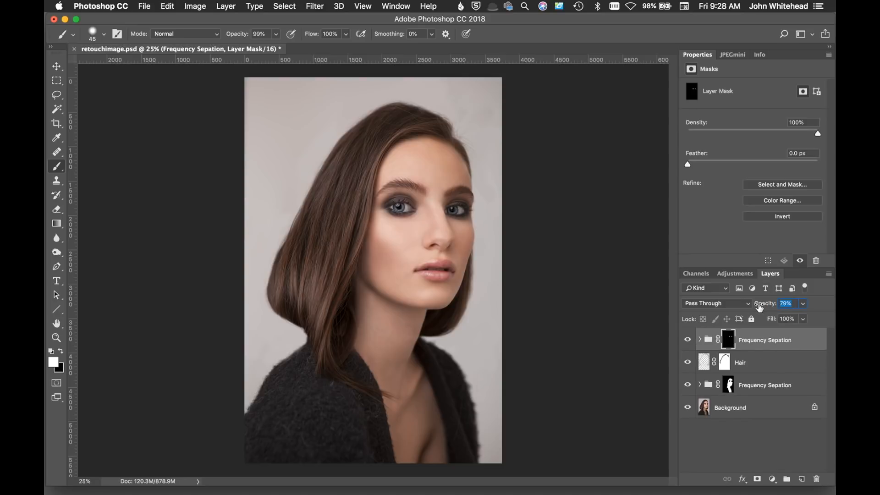
left_click_drag(760, 307, 774, 307)
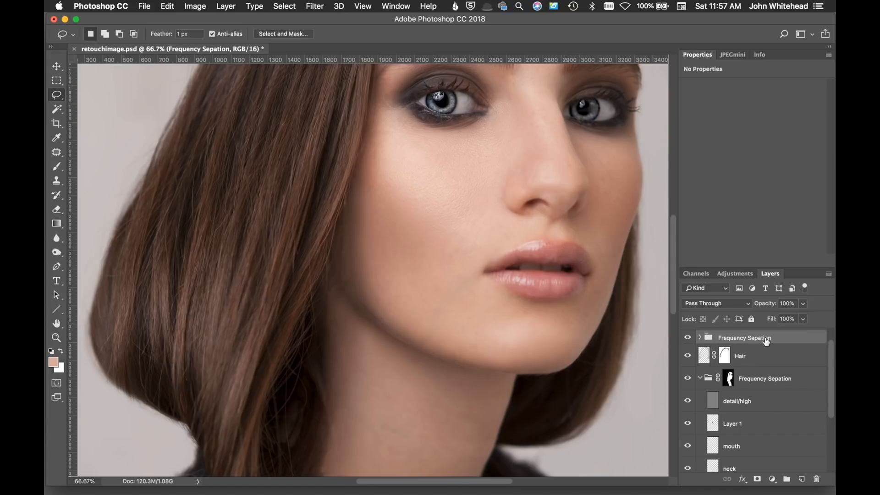
- Rename the new upper Frequency Sepation group as Lips and expand it to show its layers
double_click(735, 339)
type("Lips")
key("Return")
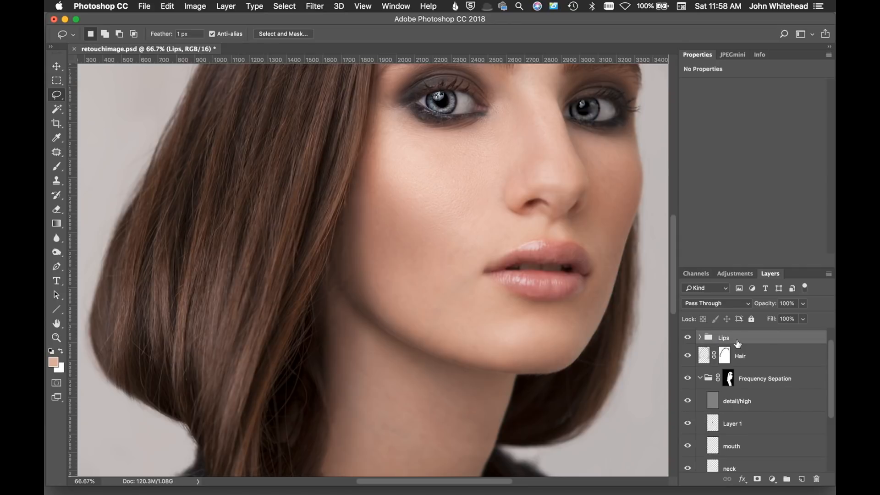
left_click(700, 338)
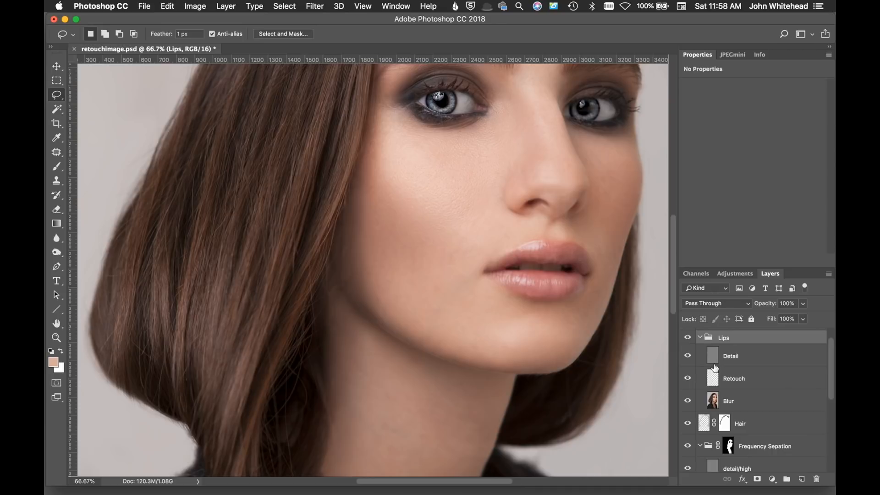
- Hide the Detail layer, set the Blur layer's opacity to 75%, and show the Detail layer again
left_click(688, 357)
left_click(713, 398)
left_click_drag(771, 307, 757, 307)
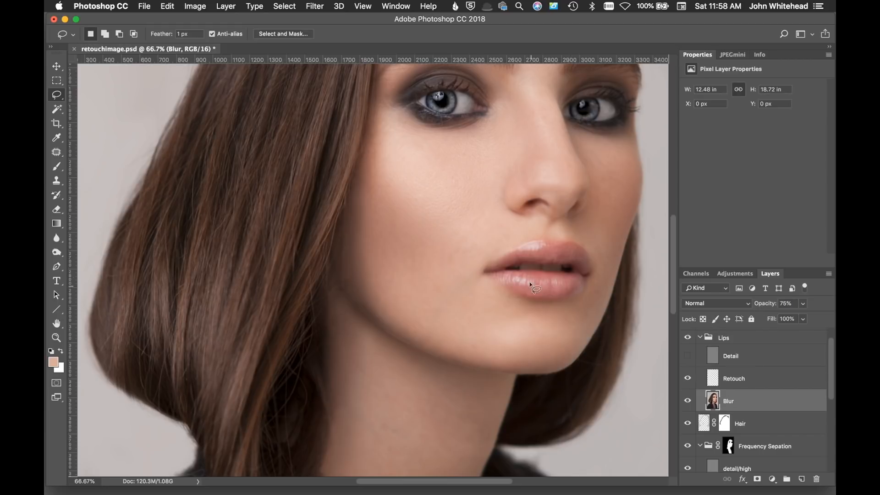
left_click(688, 357)
left_click(713, 358)
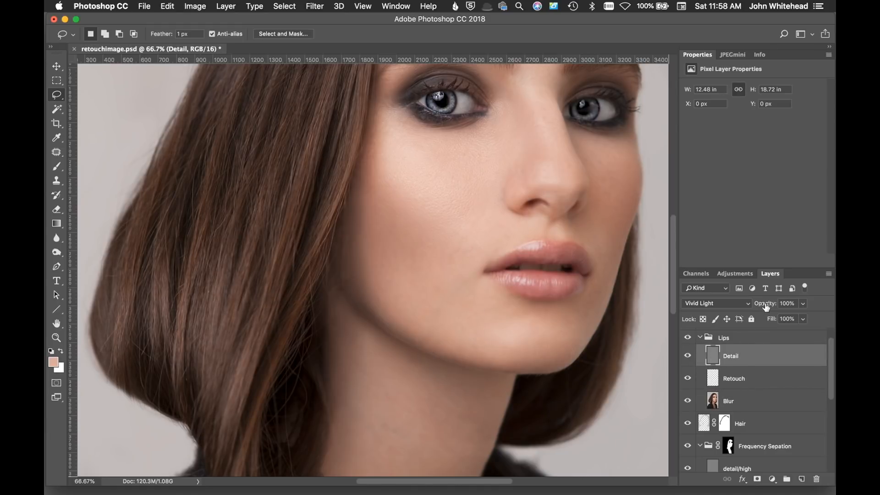
- Hide the Detail layer and prepare a 38 px brush at 71% opacity for painting the lips on the Blur layer
key("super+plus")
key("super+plus")
left_click_drag(335, 234, 165, 256)
key("super+r")
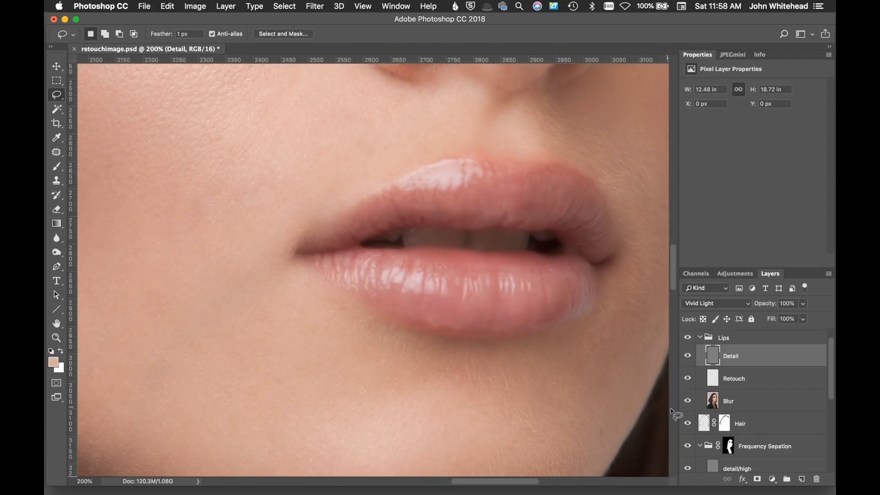
left_click(687, 357)
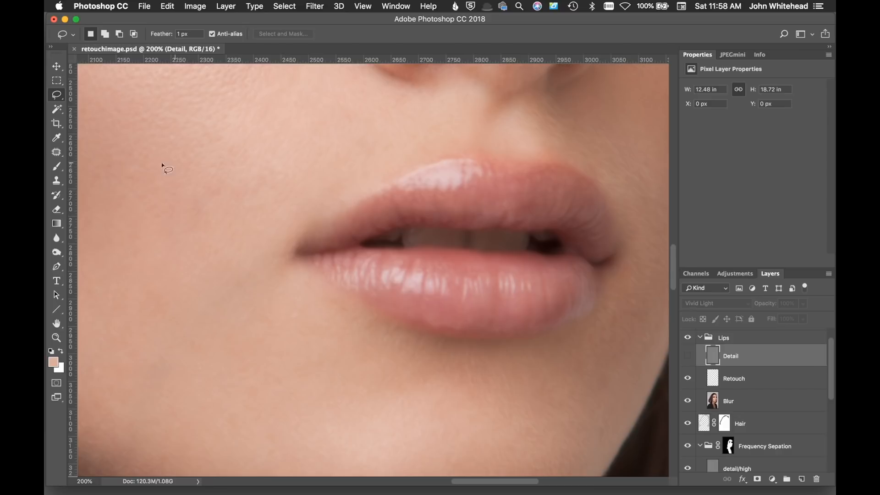
left_click(55, 172)
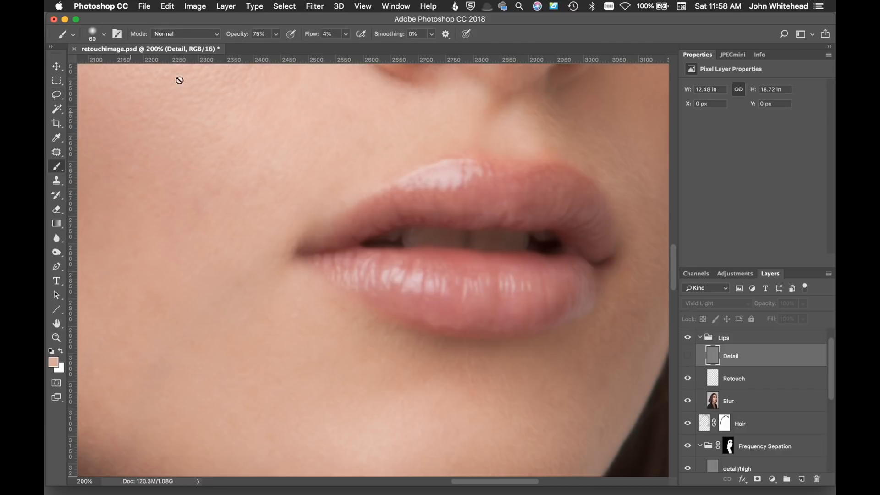
left_click_drag(238, 38, 233, 38)
left_click(715, 403)
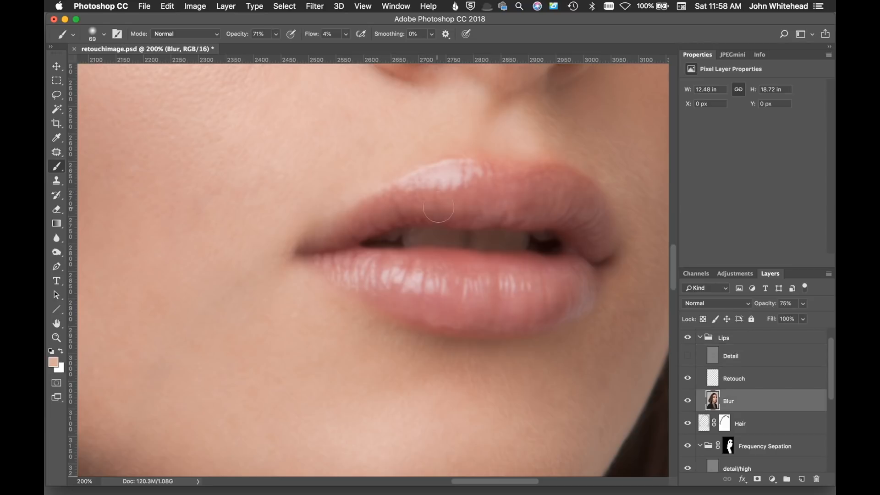
left_click_drag(449, 177, 432, 177)
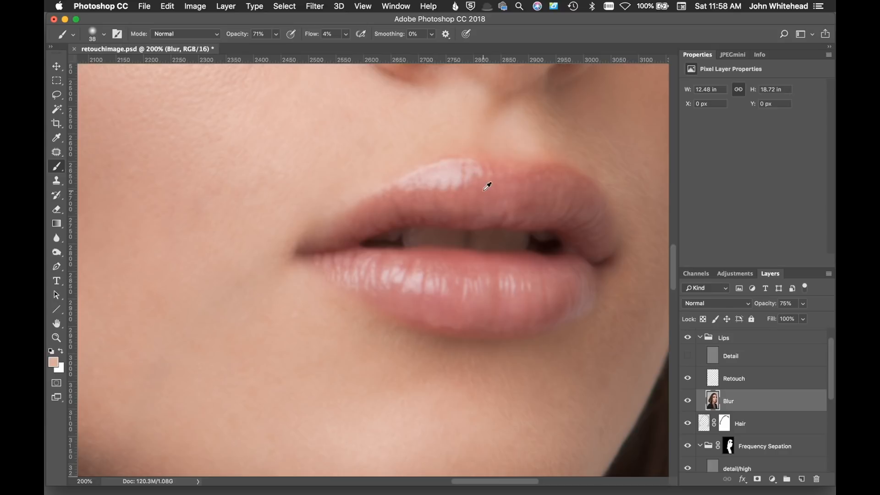
- Soften the upper lip's highlight on the Blur layer with a sampled lip color, using a 24 px brush at 10% flow
left_click(374, 198, "alt")
mouse_move(436, 179)
left_mouse_down()
mouse_move(458, 165)
mouse_move(458, 191)
mouse_move(454, 170)
mouse_move(450, 186)
mouse_move(447, 175)
mouse_move(443, 187)
mouse_move(441, 169)
mouse_move(440, 187)
mouse_move(442, 176)
mouse_move(453, 180)
mouse_move(429, 183)
left_mouse_up()
left_click_drag(313, 39, 315, 38)
left_click_drag(440, 201, 433, 200)
mouse_move(456, 164)
left_mouse_down()
mouse_move(431, 173)
mouse_move(449, 192)
left_mouse_up()
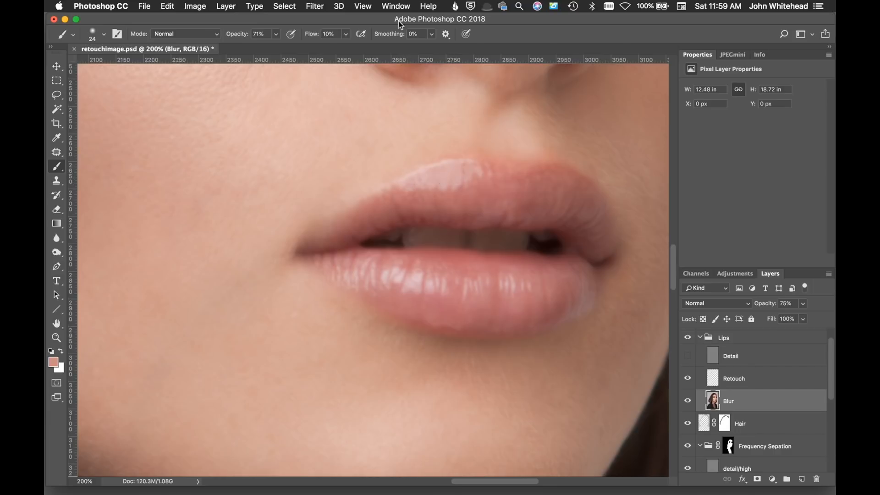
- Cover the remaining upper lip highlight with freshly sampled lip tones at 54% flow and check it against the Detail layer
left_click_drag(321, 38, 338, 37)
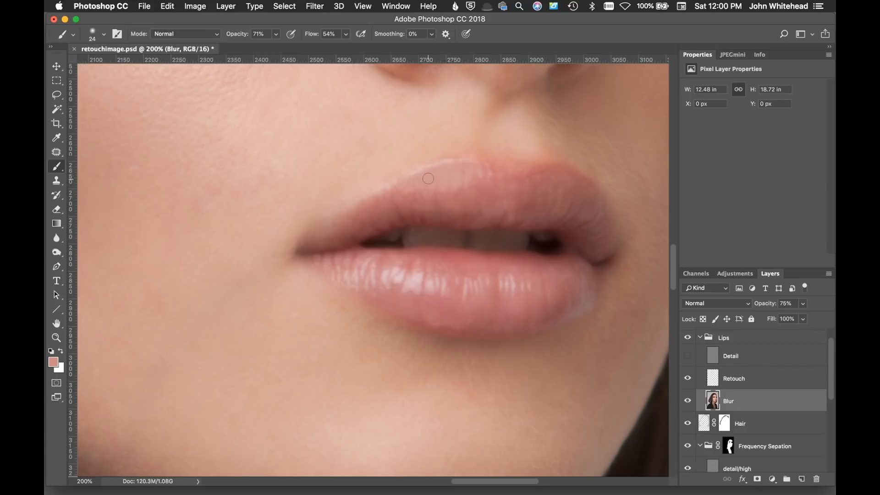
left_click(429, 196, "alt")
left_click_drag(421, 176, 405, 185)
left_click(447, 196, "alt")
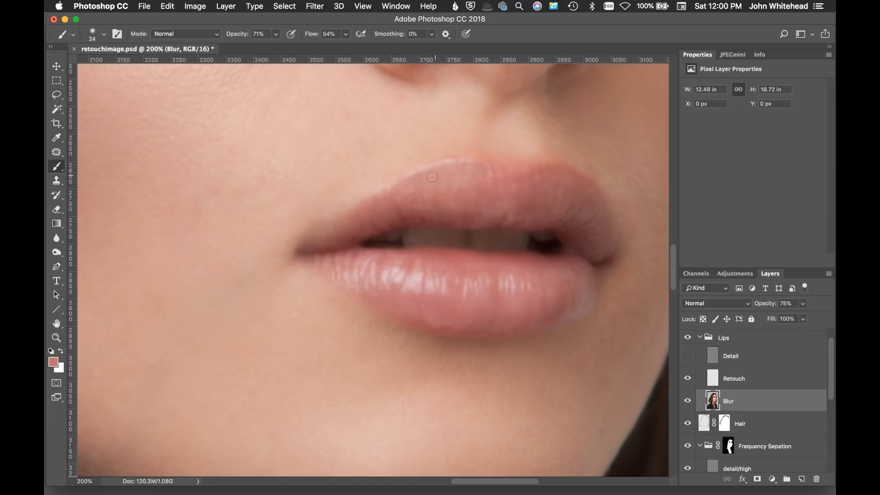
left_click(355, 213, "alt")
mouse_move(430, 185)
left_mouse_down()
mouse_move(436, 174)
mouse_move(442, 183)
left_mouse_up()
left_click(404, 189, "alt")
left_click(688, 356)
- Add a Hue/Saturation adjustment above the Blur layer with Master saturation +16 and Reds hue +1
left_click(736, 272)
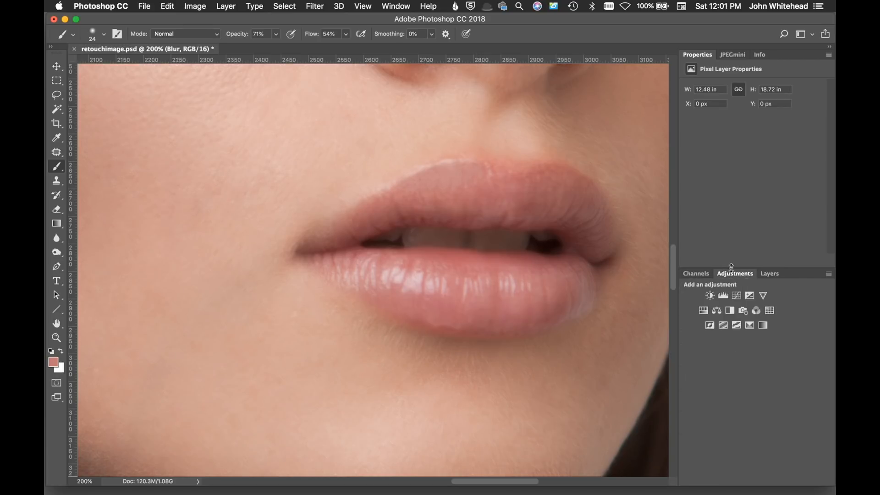
left_click(704, 311)
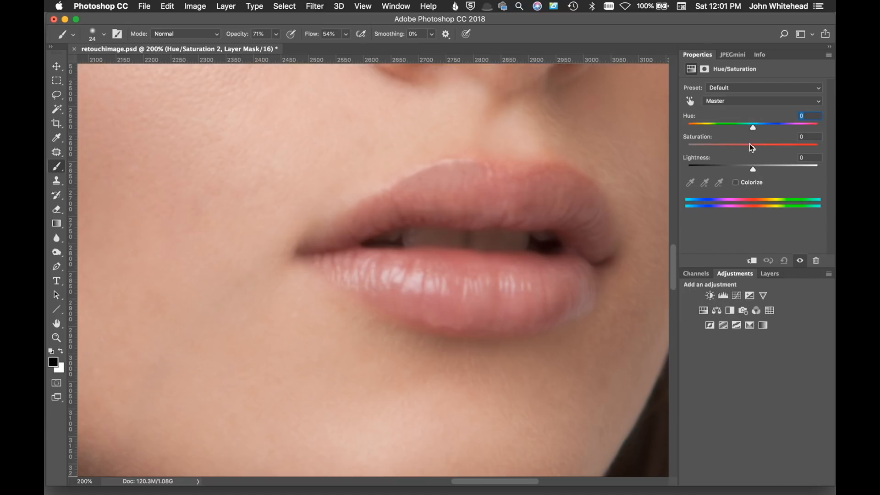
left_click_drag(755, 150, 764, 152)
left_click(736, 106)
left_click(738, 110)
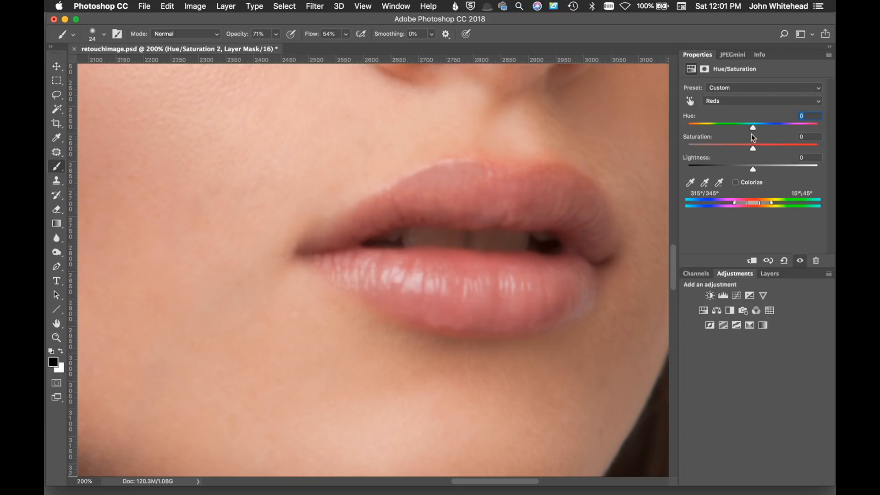
mouse_move(753, 126)
left_mouse_down()
mouse_move(783, 132)
mouse_move(754, 128)
left_mouse_up()
left_click(769, 274)
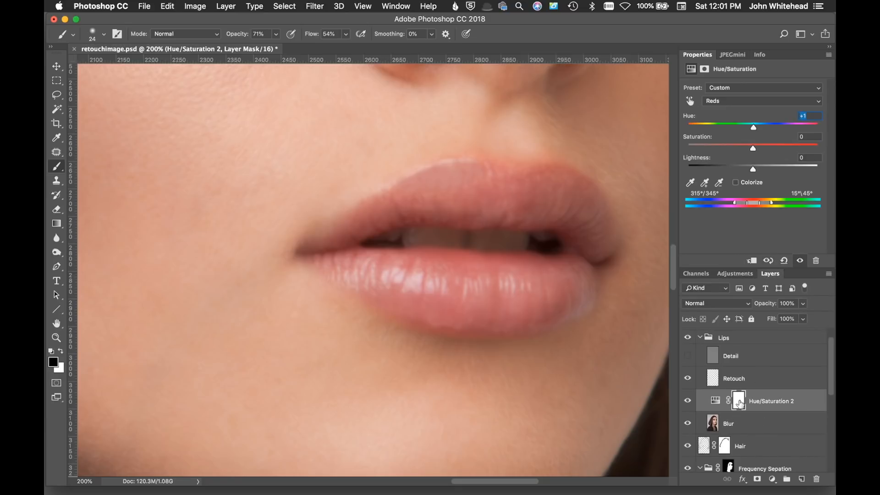
- Invert the Hue/Saturation mask and paint white over the dull patch on the upper lip
key("super+i")
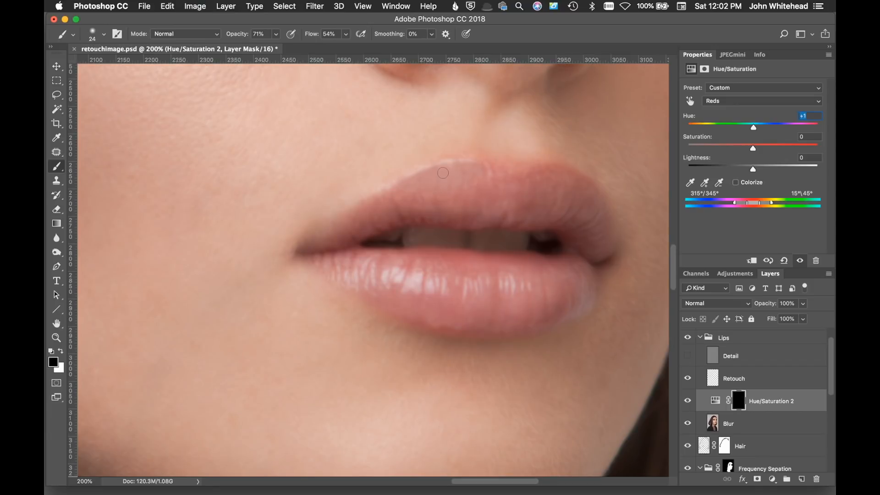
left_click(60, 353)
mouse_move(434, 172)
left_mouse_down()
mouse_move(415, 181)
mouse_move(437, 182)
mouse_move(436, 191)
mouse_move(451, 168)
mouse_move(453, 185)
mouse_move(469, 167)
mouse_move(480, 165)
mouse_move(480, 175)
mouse_move(409, 180)
mouse_move(441, 177)
mouse_move(434, 189)
mouse_move(459, 162)
mouse_move(437, 174)
mouse_move(446, 186)
mouse_move(456, 175)
mouse_move(466, 184)
mouse_move(469, 166)
mouse_move(403, 187)
mouse_move(439, 182)
left_mouse_up()
- Try slight Master hue shifts on the lip Hue/Saturation layer, return the hue to 0, and show the Detail layer
left_click(716, 403)
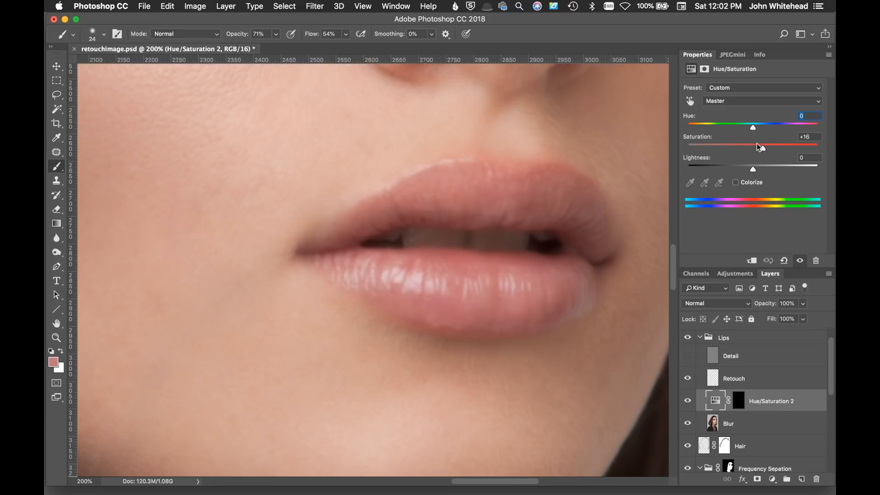
mouse_move(751, 125)
left_mouse_down()
mouse_move(760, 125)
mouse_move(751, 126)
left_mouse_up()
left_click_drag(751, 125, 752, 125)
left_click(688, 356)
key("super+minus")
key("super+minus")
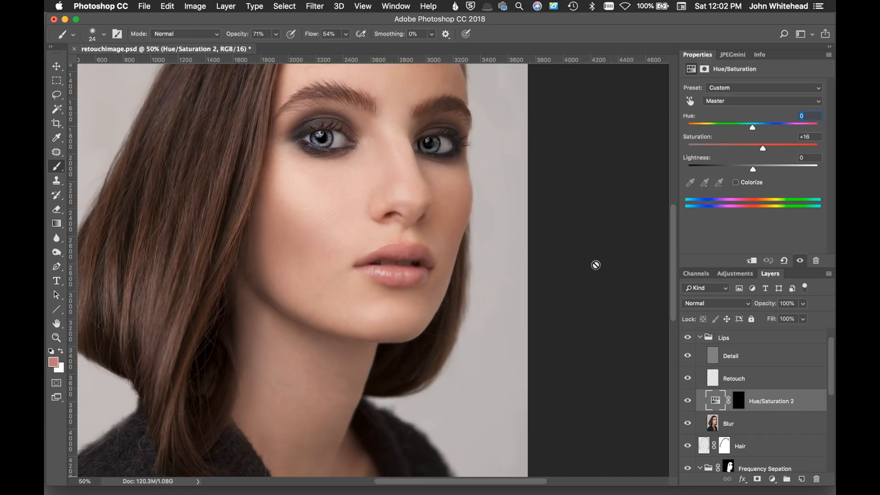
- Add a Curves adjustment above the Blur layer with a point at input 149, output 156, and invert its mask
left_click(714, 427)
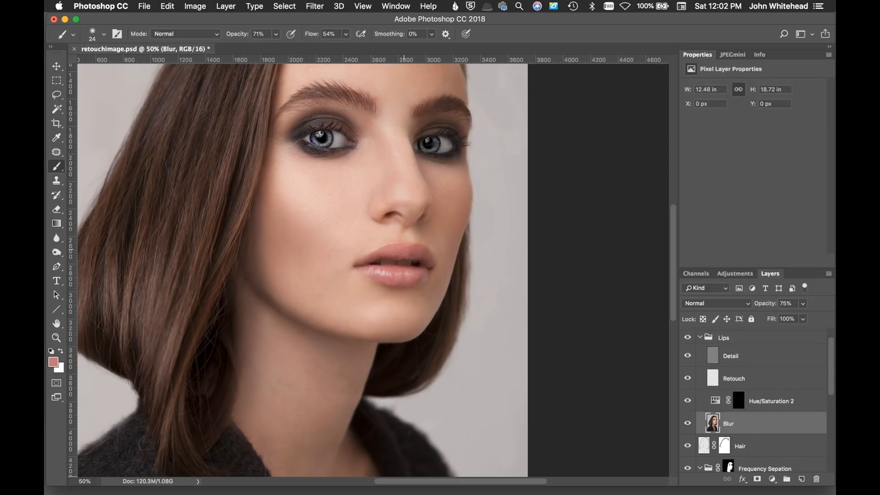
key("super+plus")
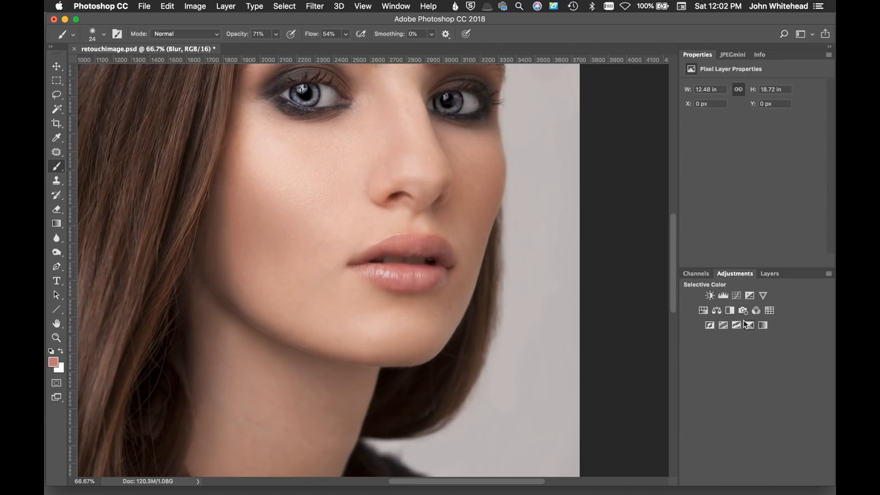
left_click(735, 296)
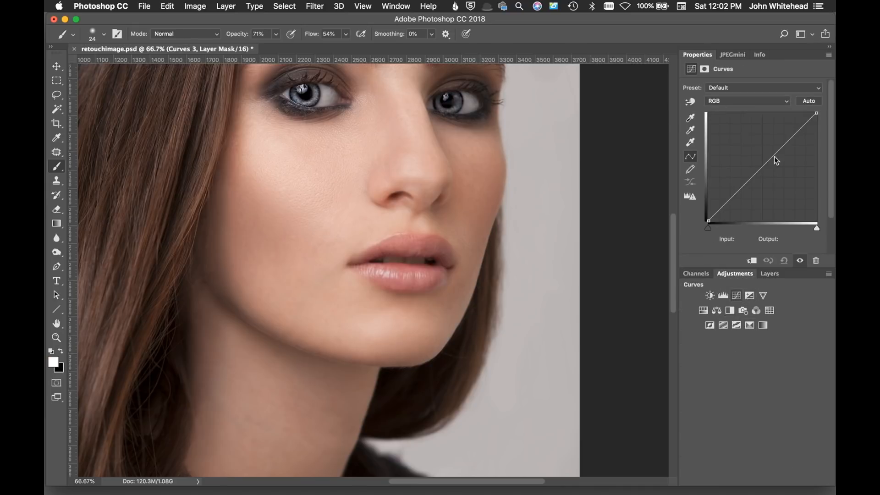
left_click_drag(772, 155, 772, 154)
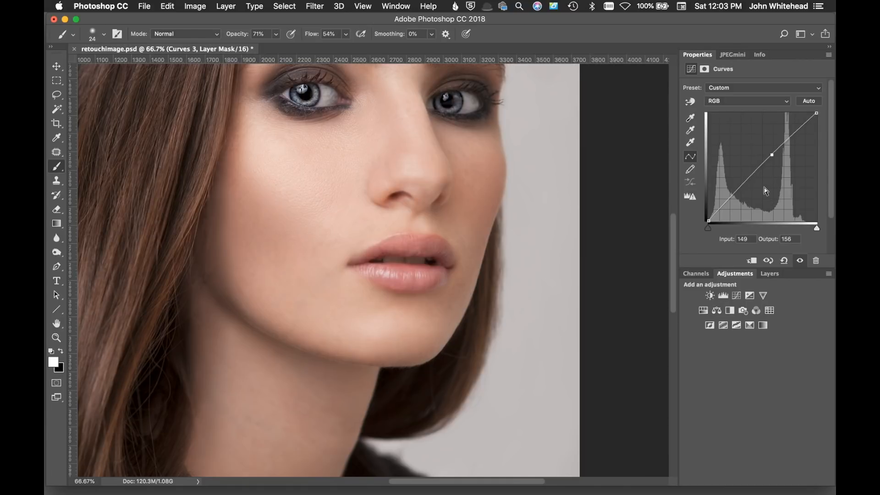
left_click(768, 275)
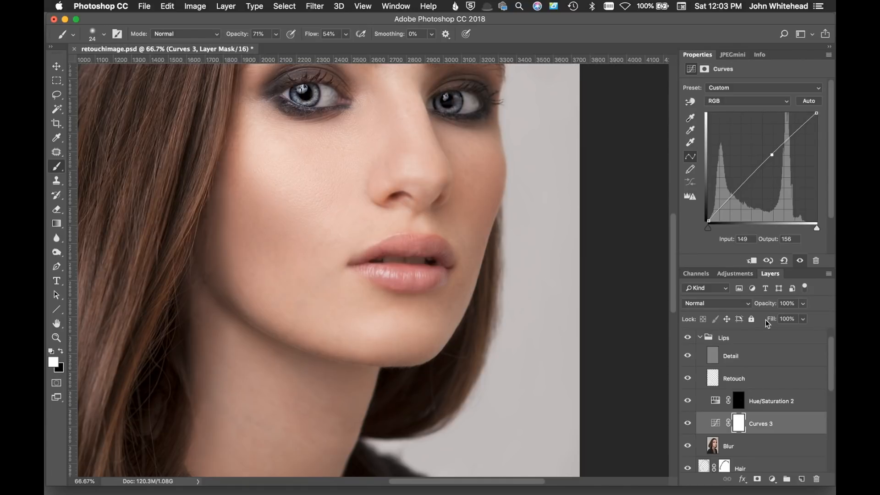
key("super+i")
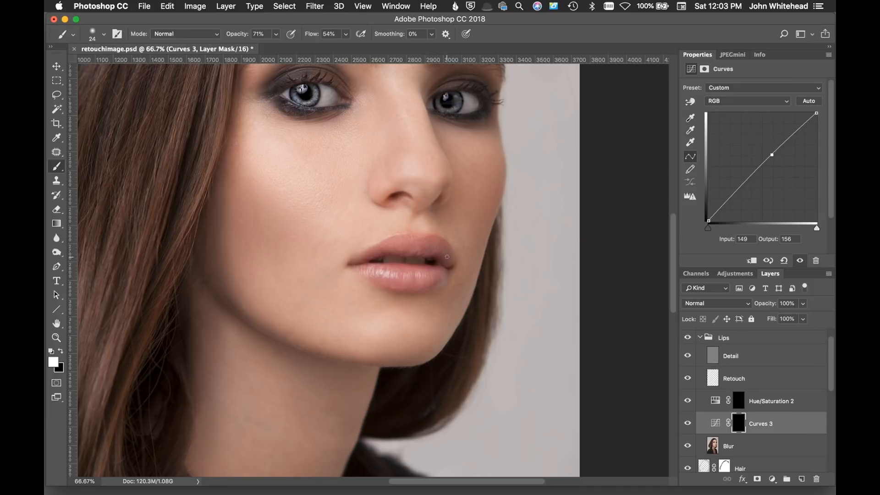
- Paint the Curves mask over the upper lip's right corner with a 51 px brush at 100% opacity and 99% flow, and compare the effect
left_click(438, 246, "alt")
left_click_drag(442, 250, 447, 250)
left_click_drag(310, 36, 394, 39)
left_click_drag(231, 36, 287, 37)
left_click(688, 423)
left_click(688, 423)
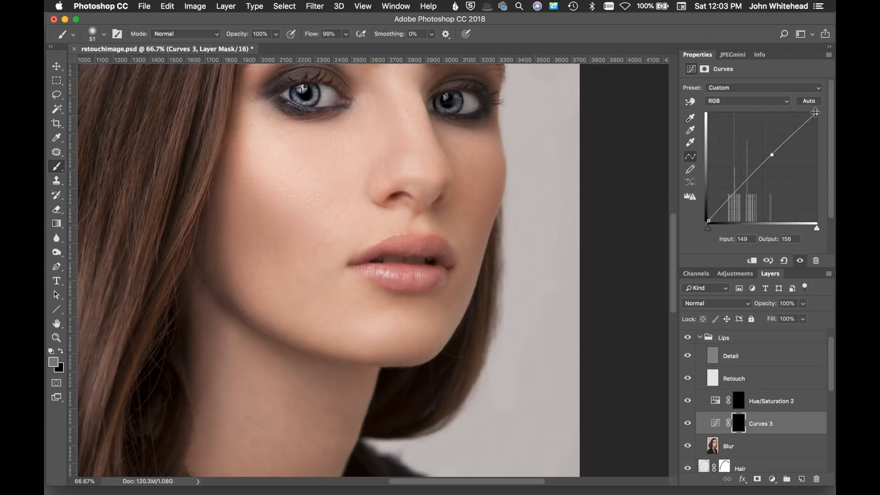
- Reshape the lip Curves adjustment with a white point at input 247, output 255 and a midpoint at input 137, output 158
left_click_drag(815, 114, 813, 113)
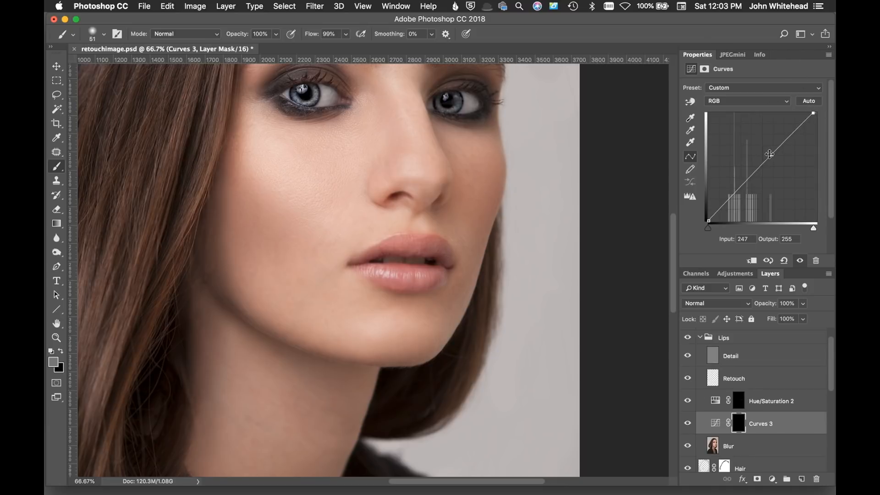
left_click_drag(769, 155, 758, 137)
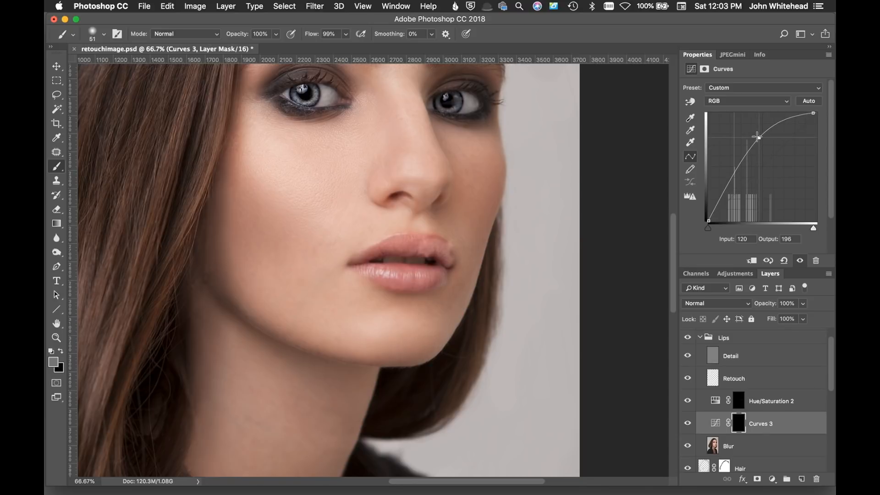
left_click_drag(758, 137, 763, 147)
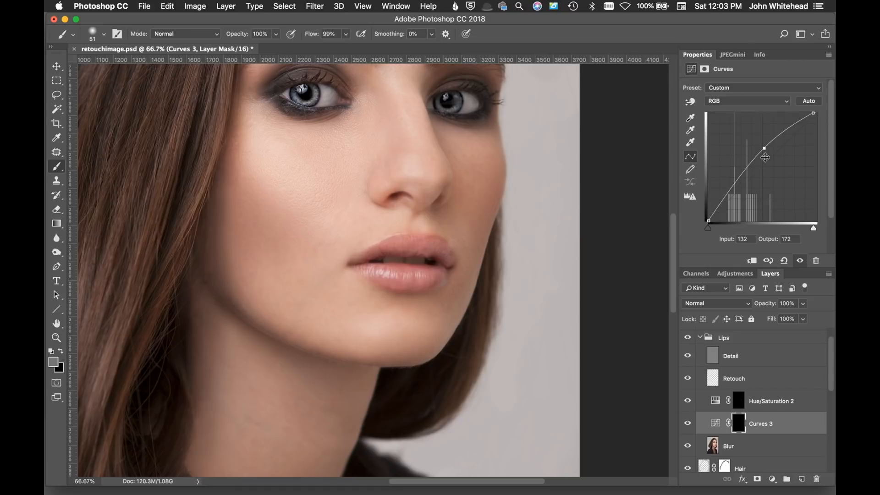
left_click_drag(764, 148, 767, 154)
- Make white the foreground colour for the lip Curves mask and lower the brush flow to 14%
left_click(61, 351)
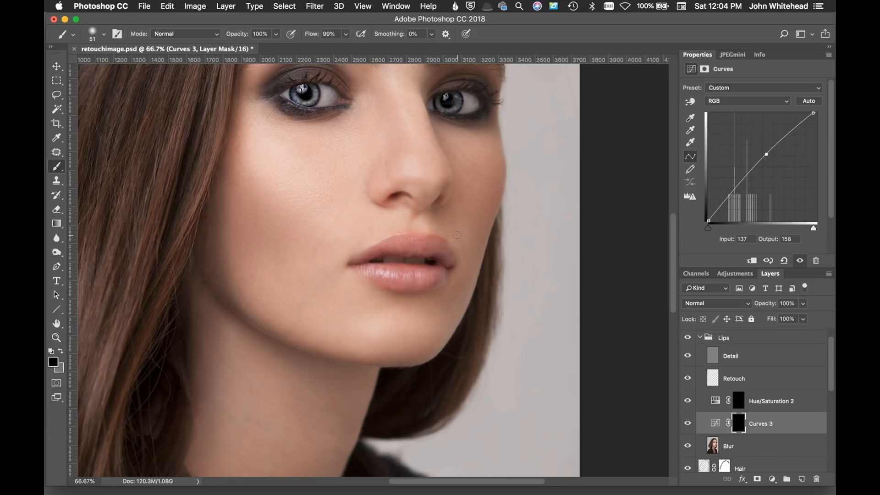
key("x")
key("x")
key("x")
left_click_drag(320, 34, 272, 39)
- Collapse the Lips group and toggle its visibility to compare the lips before and after
left_click(699, 338)
left_click(689, 337)
left_click(689, 337)
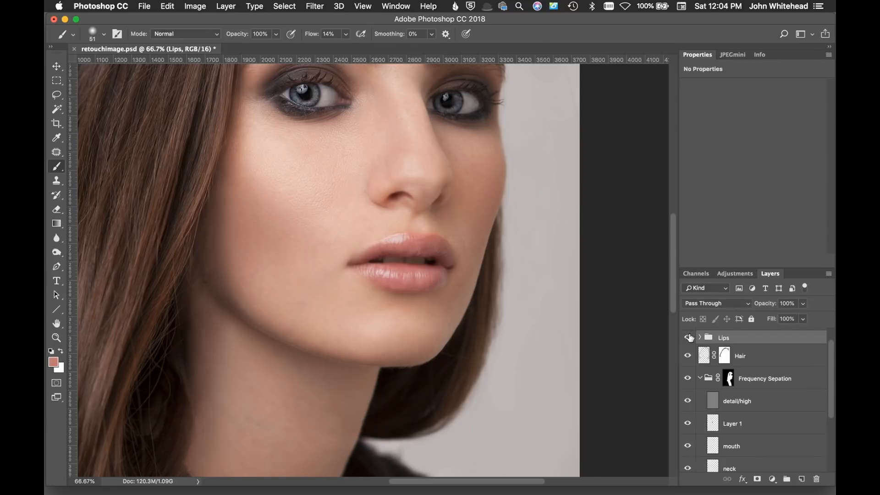
left_click(689, 338)
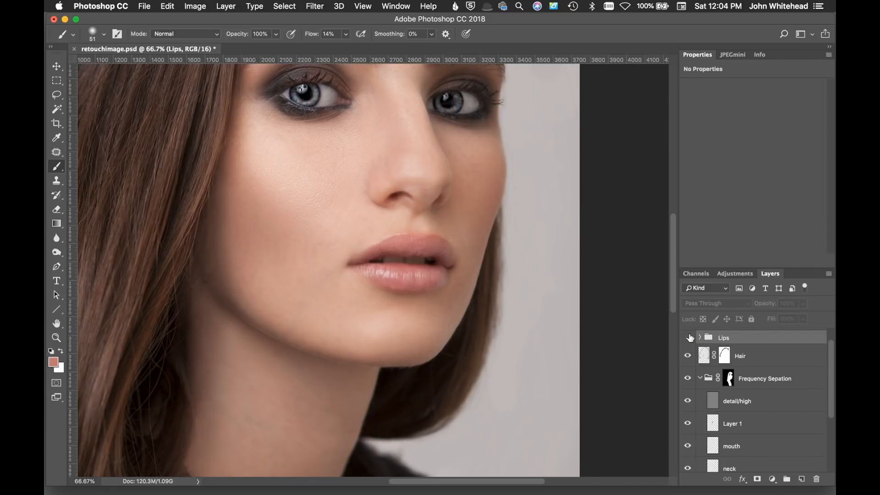
left_click(688, 337)
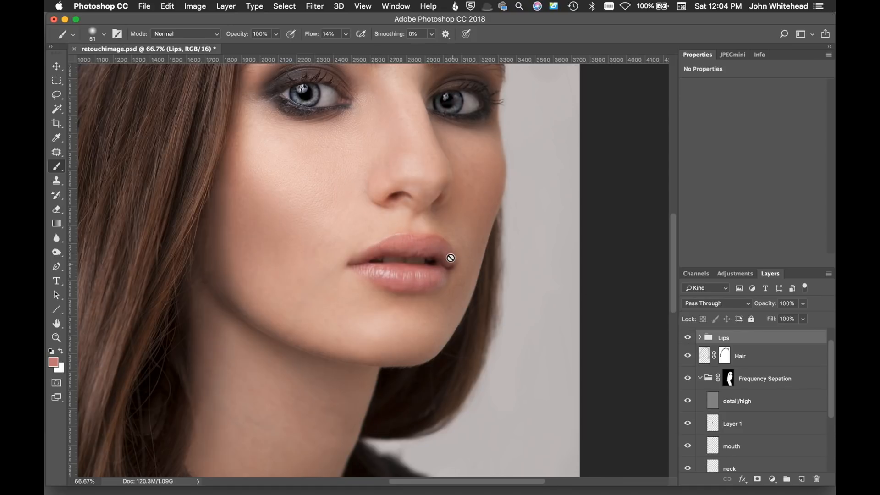
- Lower the opacity of the Curves adjustment inside the Lips group to 75%
left_click(700, 337)
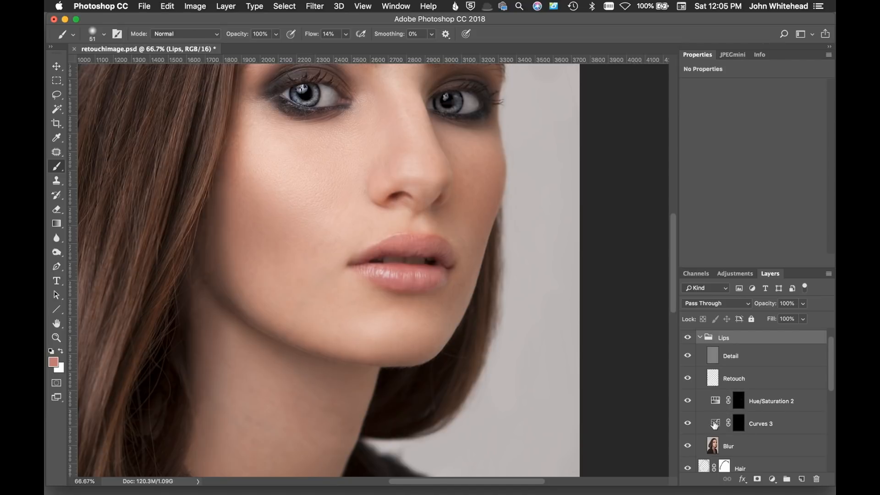
left_click(779, 425)
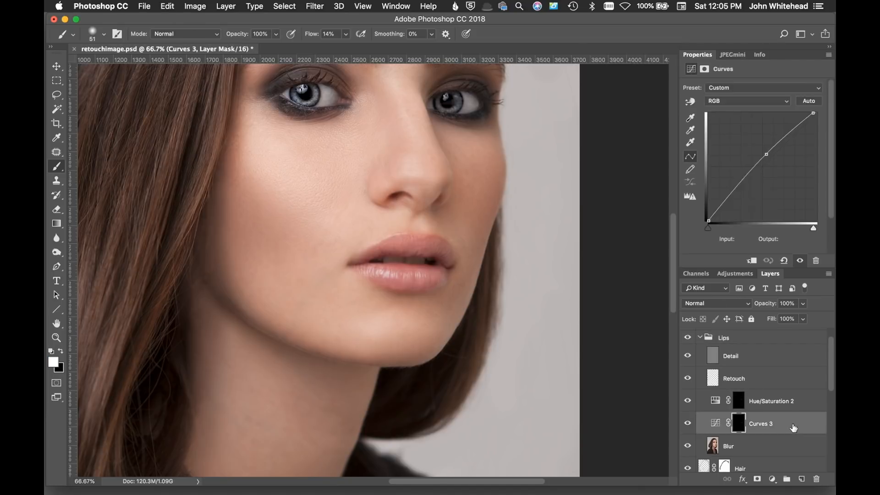
left_click_drag(770, 306, 756, 305)
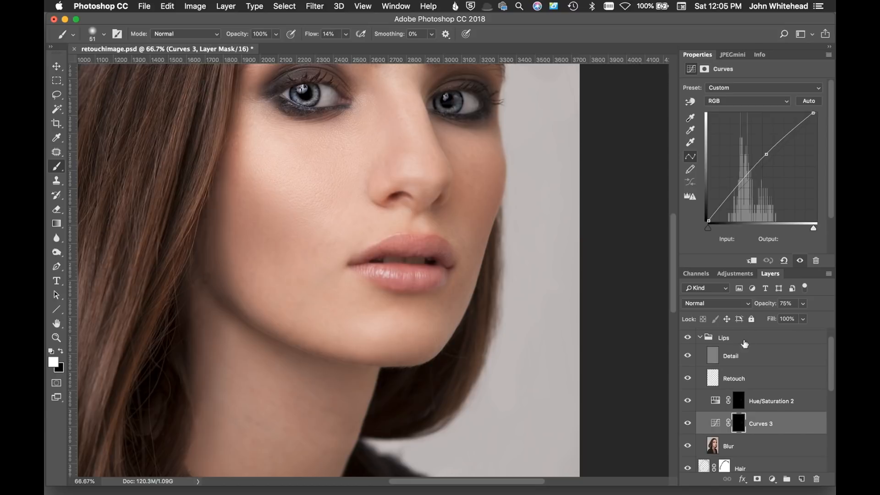
- Collapse the Lips group and compare the full portrait with the group hidden and shown
left_click(699, 338)
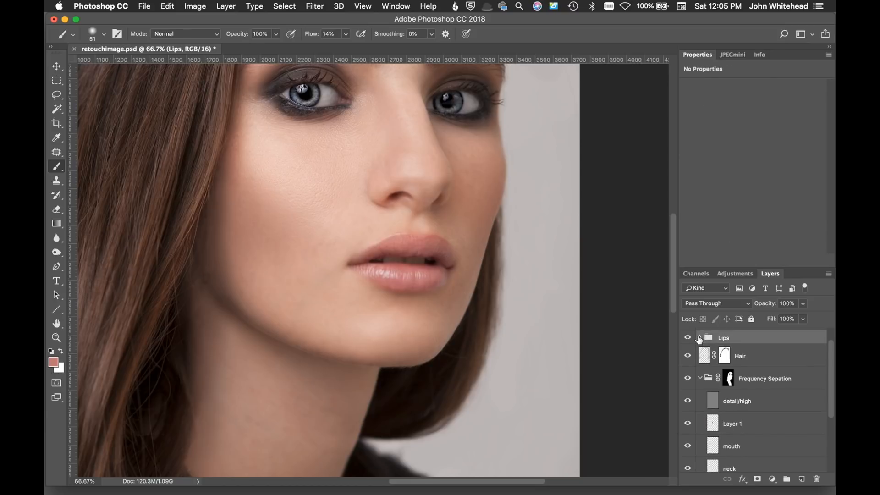
key("super+minus")
key("super+minus")
key("super+minus")
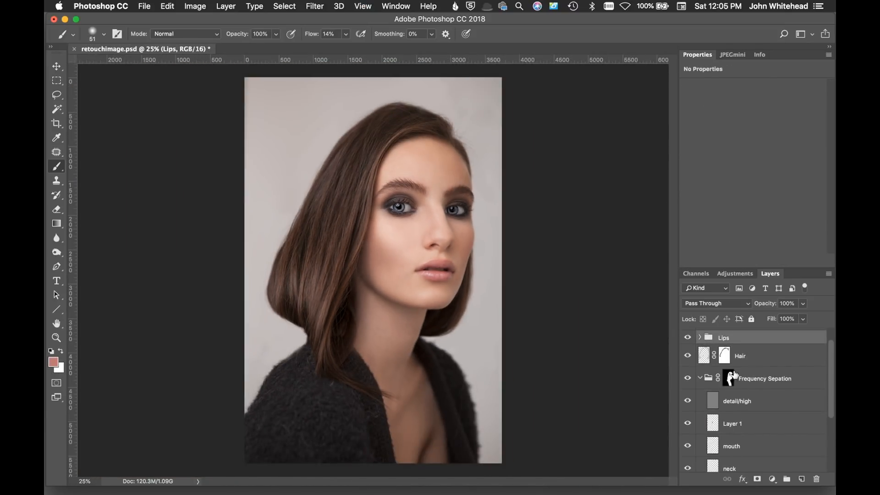
left_click(688, 338)
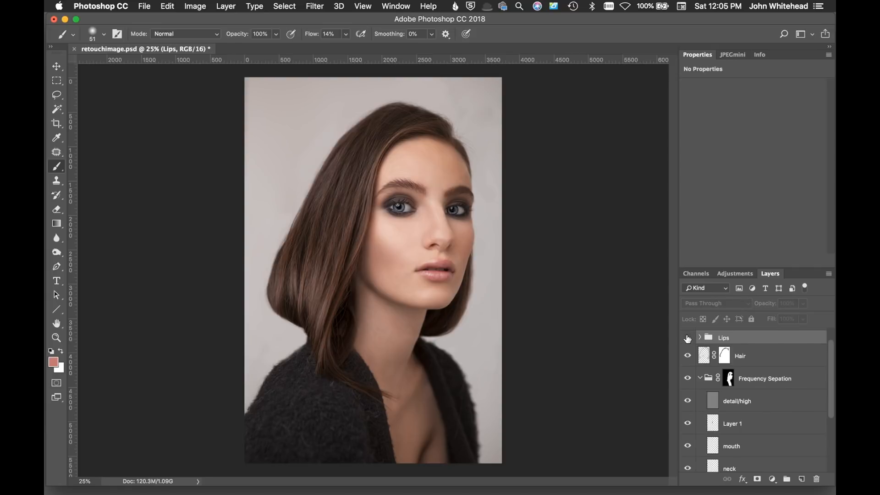
left_click(688, 338)
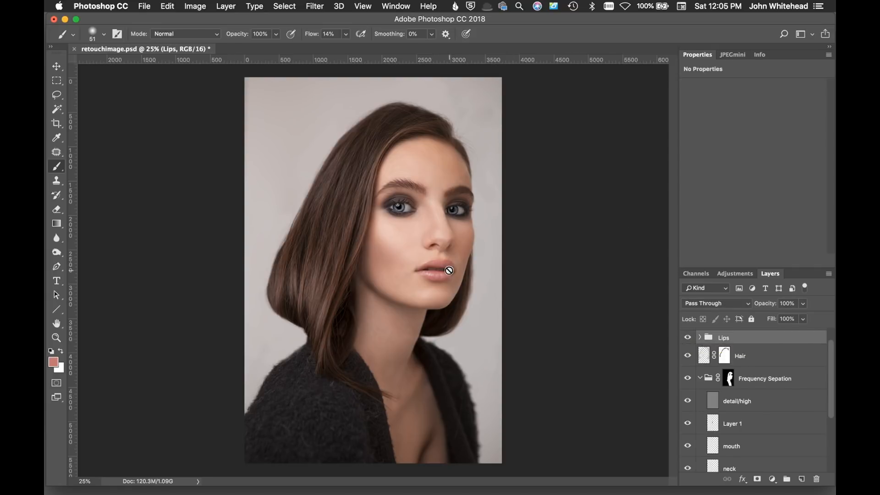
- Add a layer mask to the Lips group and invert it to black
key("super+equal")
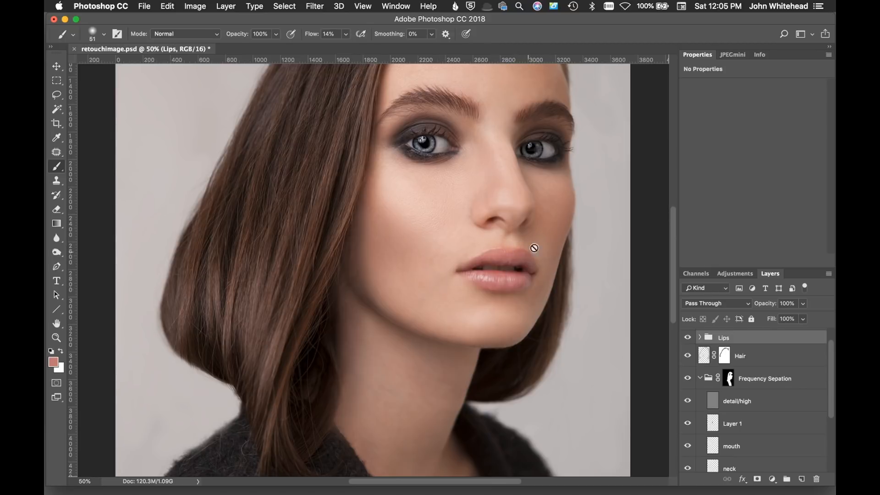
key("super+equal")
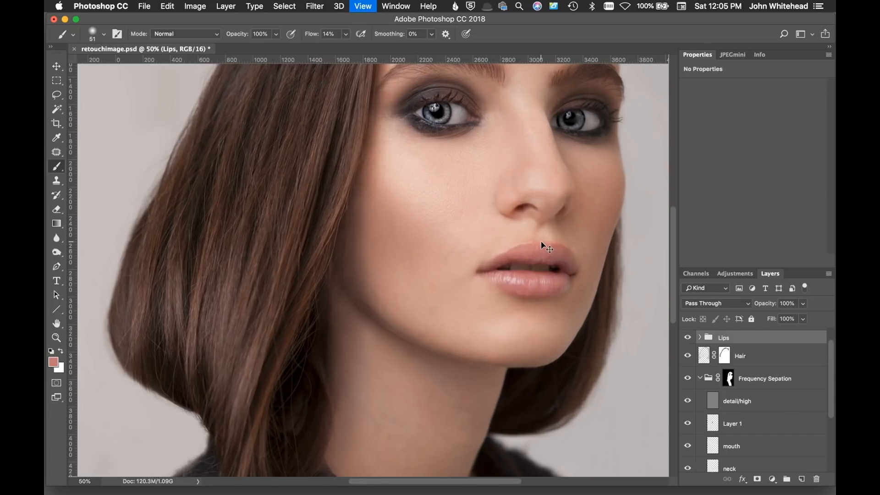
key("super+equal")
left_click_drag(621, 277, 446, 293)
key("super+r")
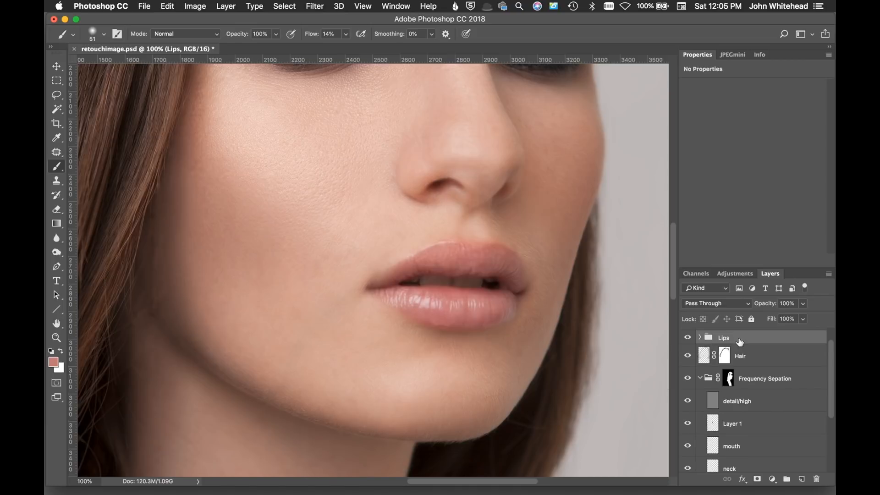
left_click(758, 481)
key("super+i")
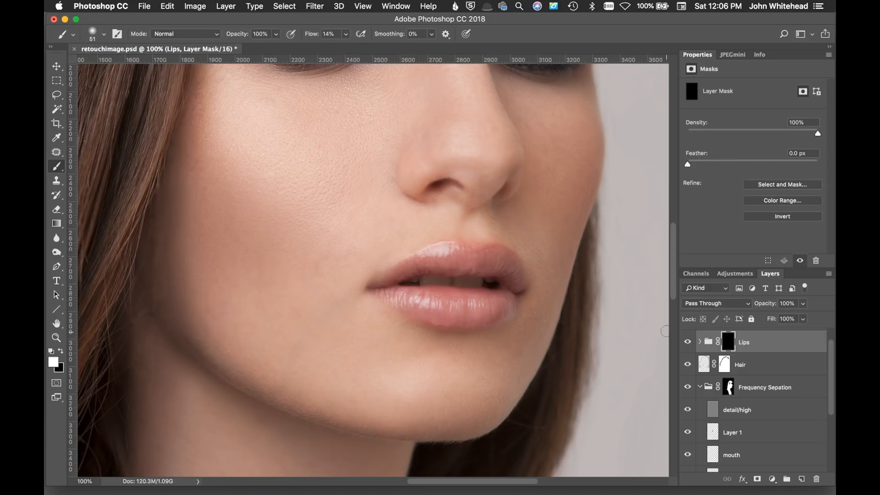
key("super+i")
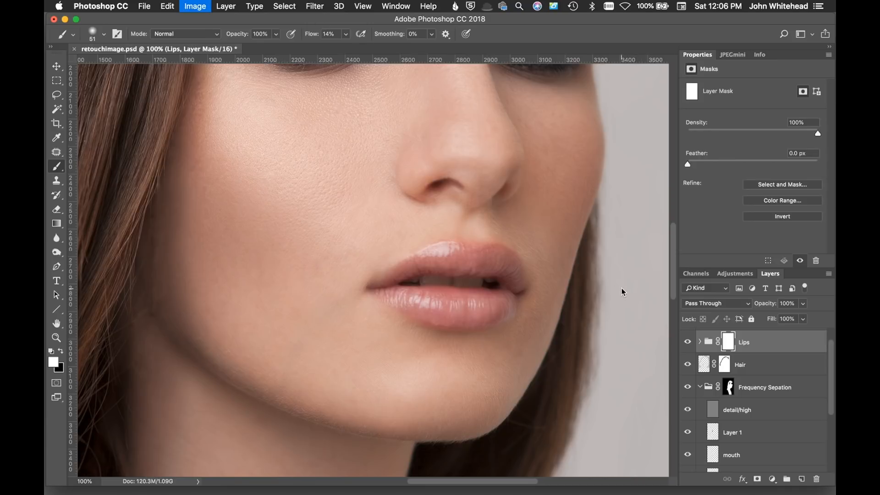
key("super+i")
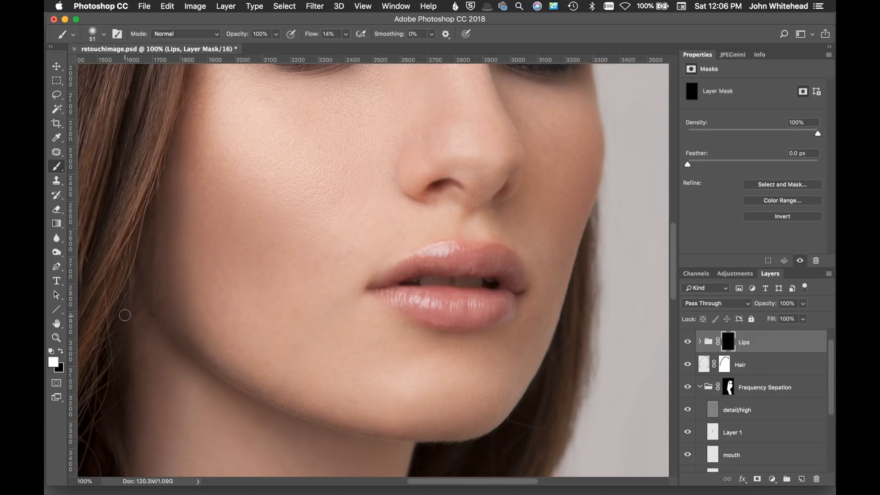
- Paint white over the upper and lower lips on the Lips group mask at 99% flow
left_click_drag(316, 37, 481, 45)
mouse_move(440, 257)
left_mouse_down()
mouse_move(444, 247)
mouse_move(423, 256)
left_mouse_up()
left_click_drag(417, 258, 460, 245)
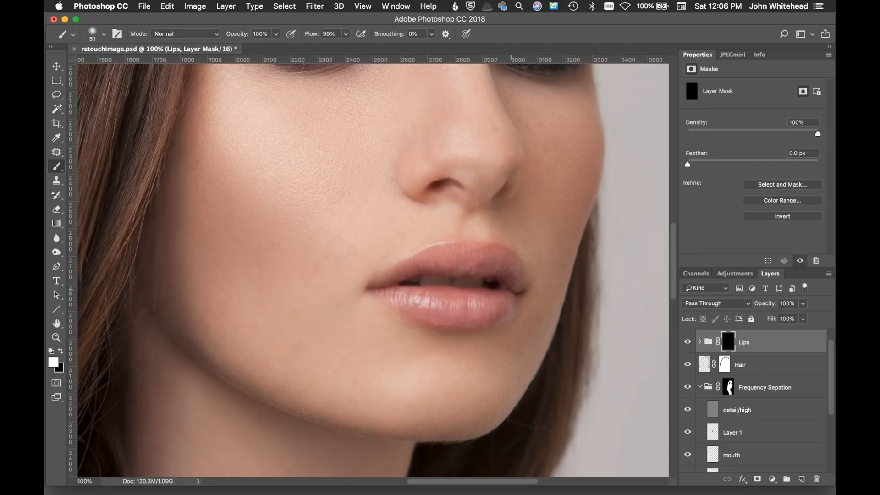
left_click_drag(421, 298, 433, 298)
left_click_drag(443, 298, 432, 284)
left_click_drag(415, 298, 405, 296)
- On the Lips group's Blur layer, paint sampled lip colour over the left corner of the mouth with a 36 px brush at 4% flow
left_click(700, 342)
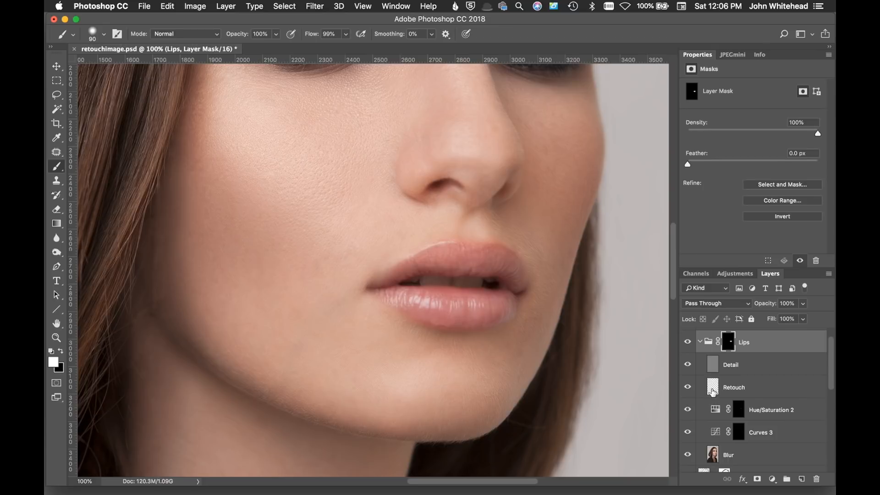
left_click(716, 454)
left_click(456, 277, "alt")
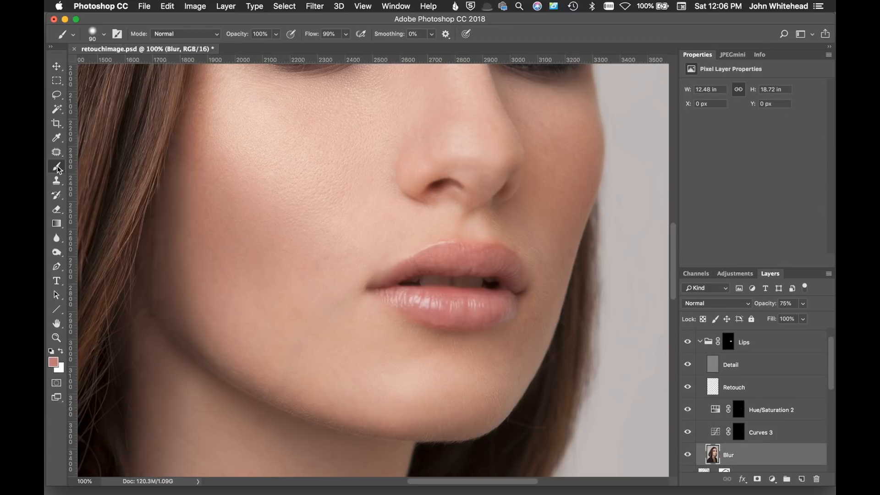
left_click(399, 271, "alt")
left_click_drag(385, 282, 384, 280)
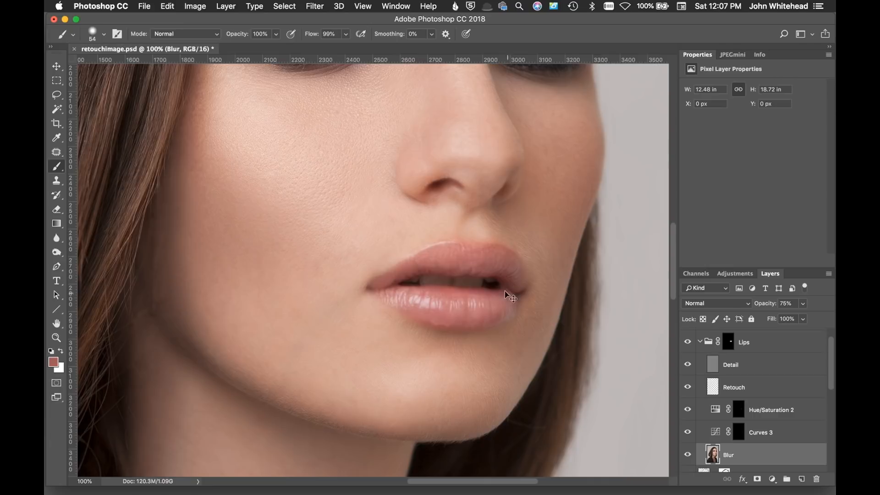
left_click_drag(316, 36, 261, 35)
left_click_drag(380, 285, 386, 279)
- Toggle the Lips group's visibility to compare the retouch, and examine the whole portrait
left_click(687, 343)
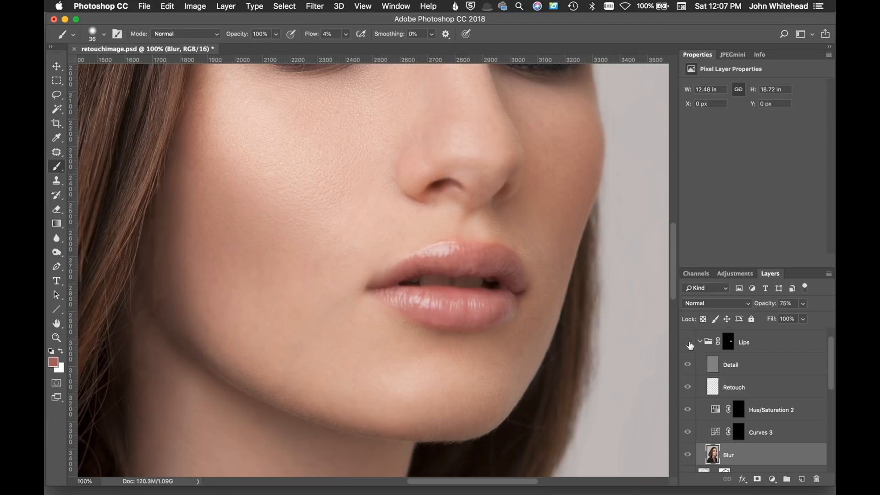
left_click(689, 343)
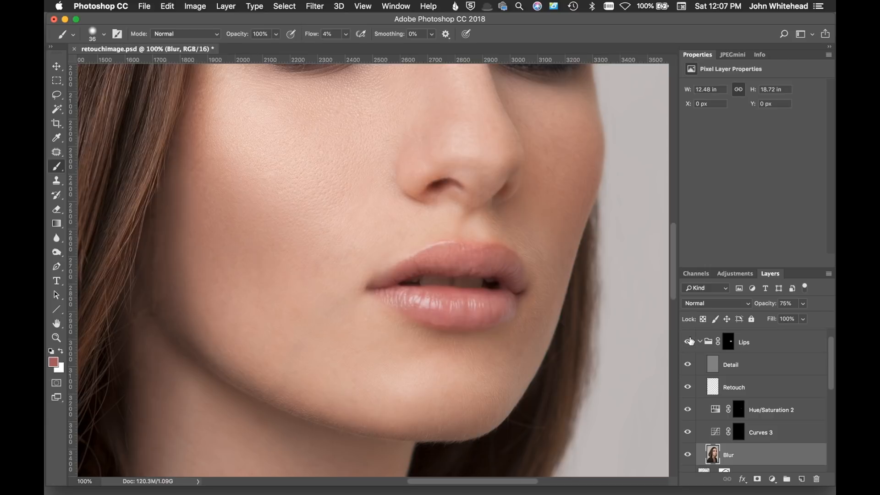
key("super+minus")
key("super+minus")
key("super+minus")
key("super+minus")
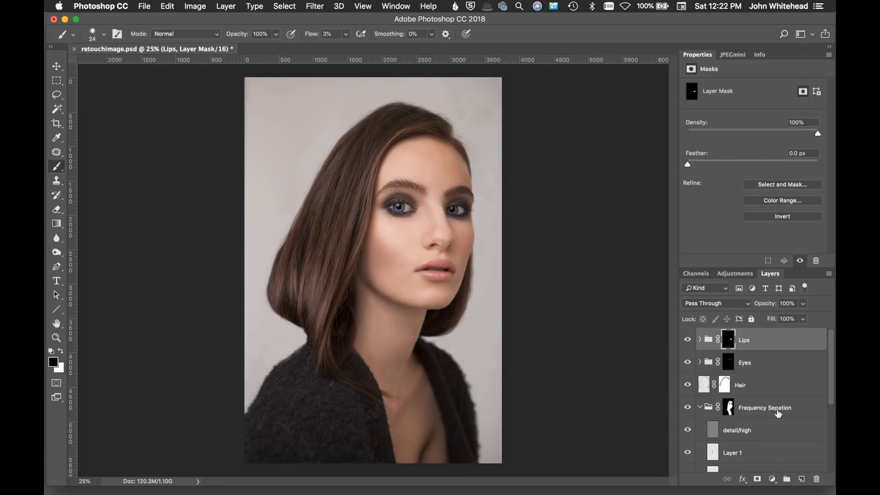
- Stamp all visible layers into a new layer above the Lips group and open it in the Liquify filter
left_click(802, 480)
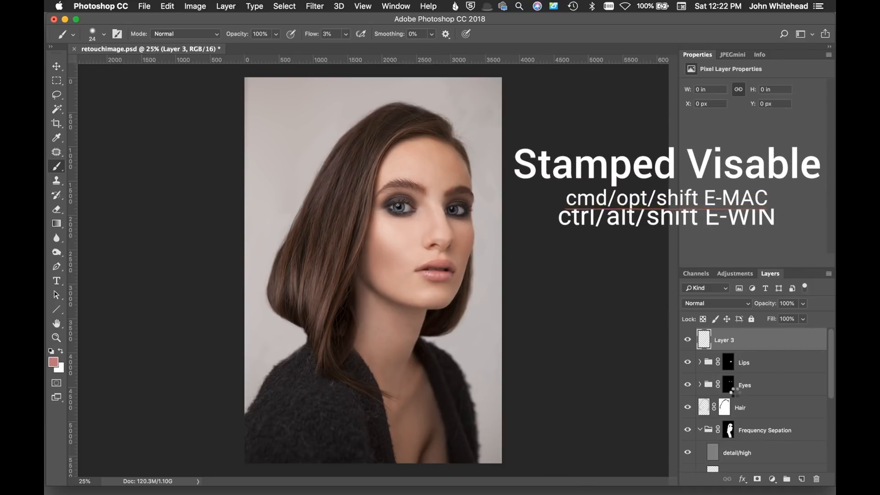
key("super+alt+shift+e")
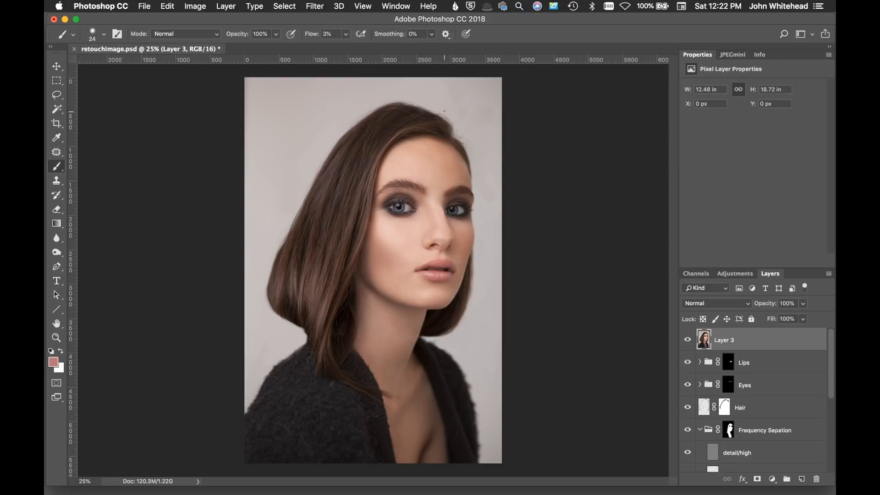
left_click(316, 6)
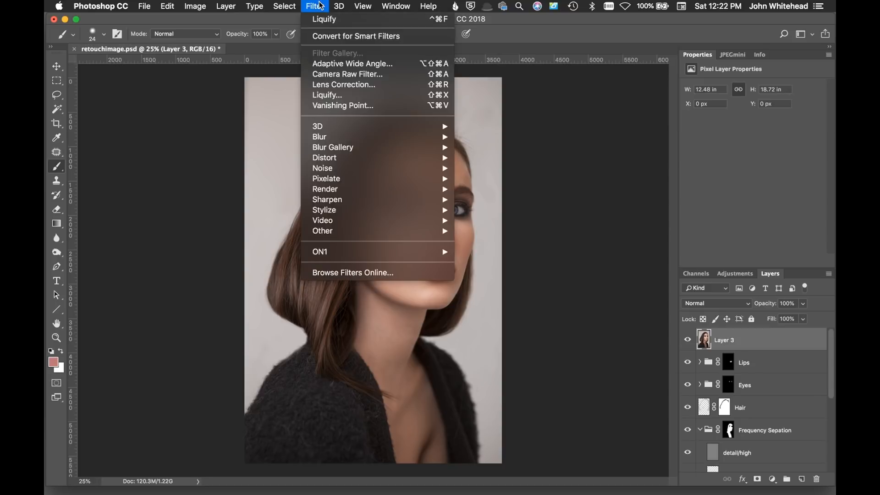
left_click(339, 95)
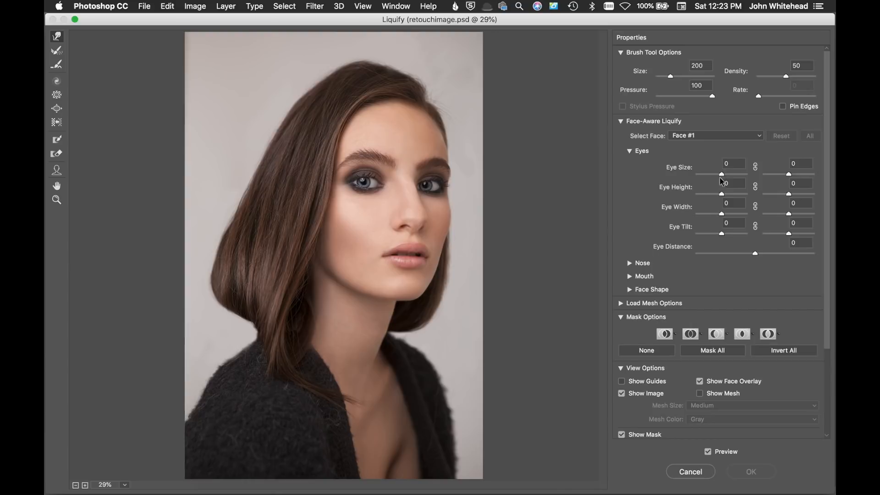
- Try a left Eye Size of 22 in Face-Aware Liquify, undo it, and set it to 8
mouse_move(722, 175)
left_mouse_down()
mouse_move(748, 185)
mouse_move(729, 187)
left_mouse_up()
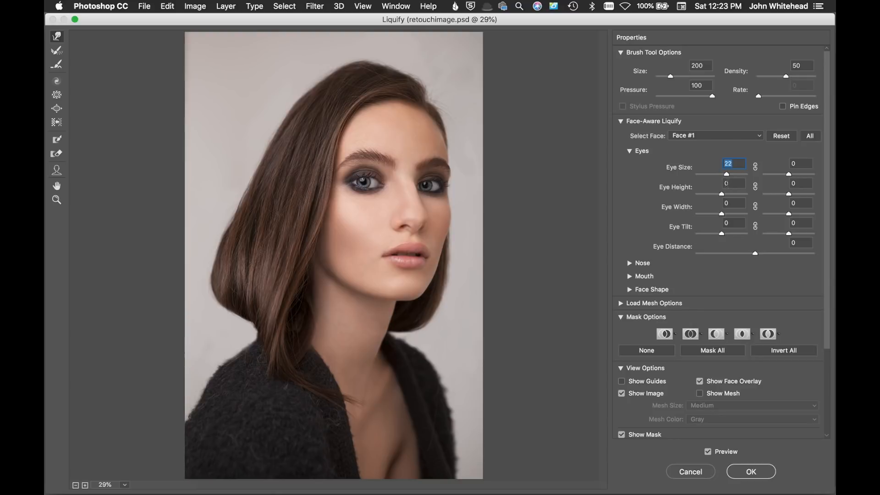
key("super+z")
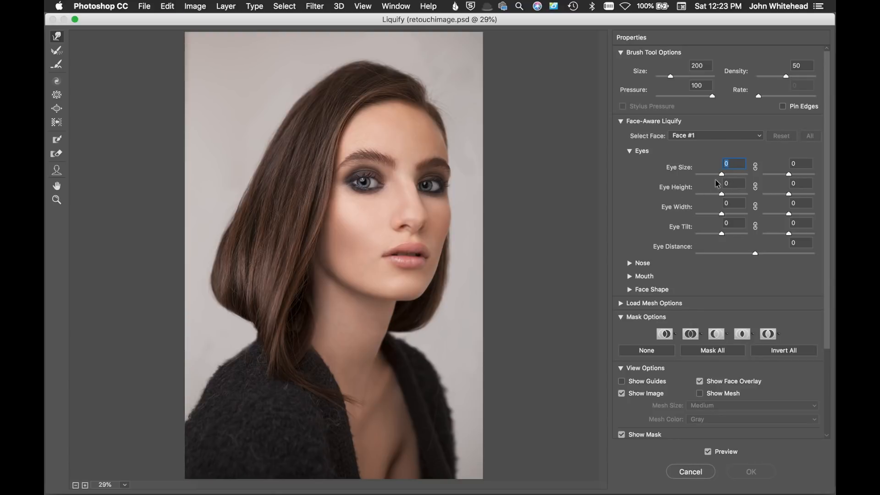
key("super+equal")
key("super+equal")
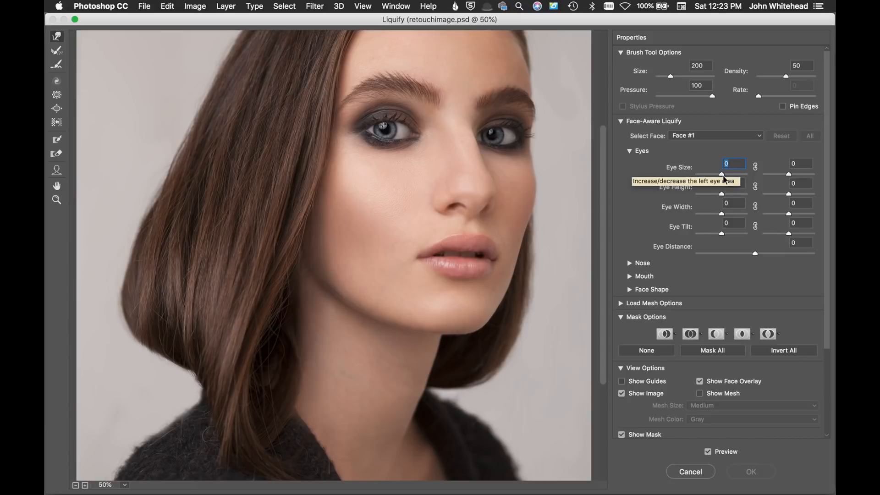
left_click_drag(723, 177, 725, 179)
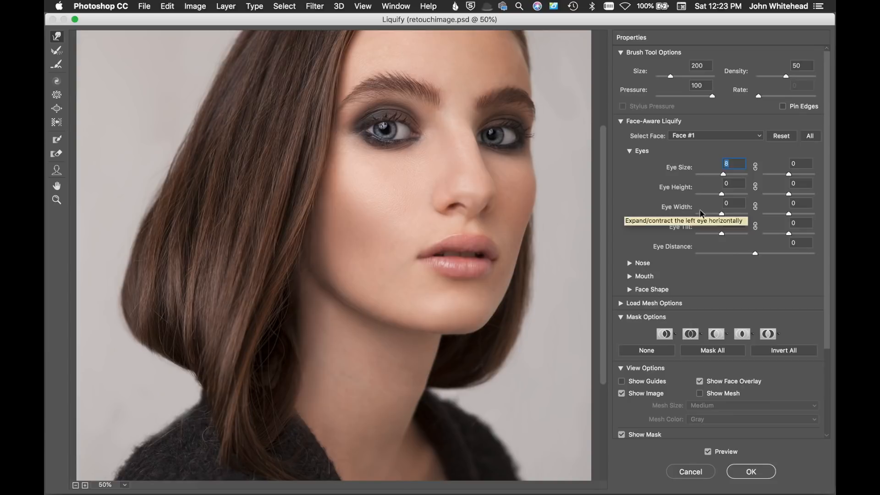
- Try a Nose Width of 5 in the Face-Aware Liquify settings and undo it
left_click(629, 263)
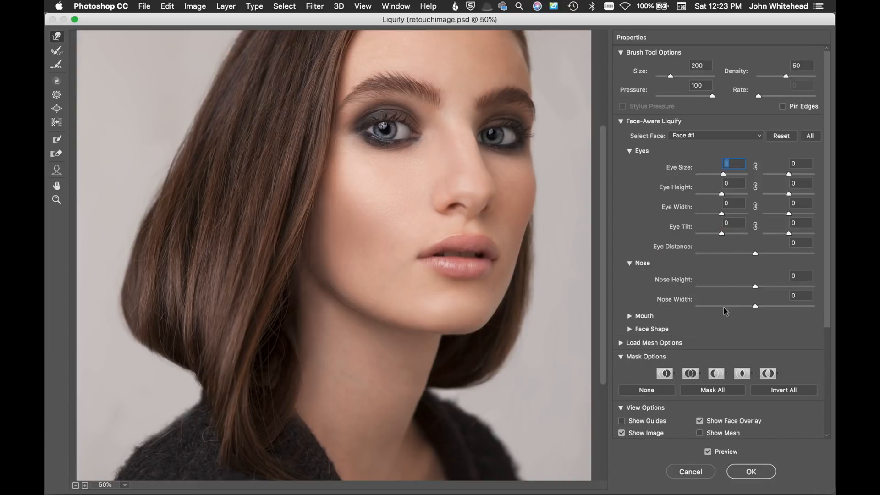
left_click_drag(755, 306, 789, 309)
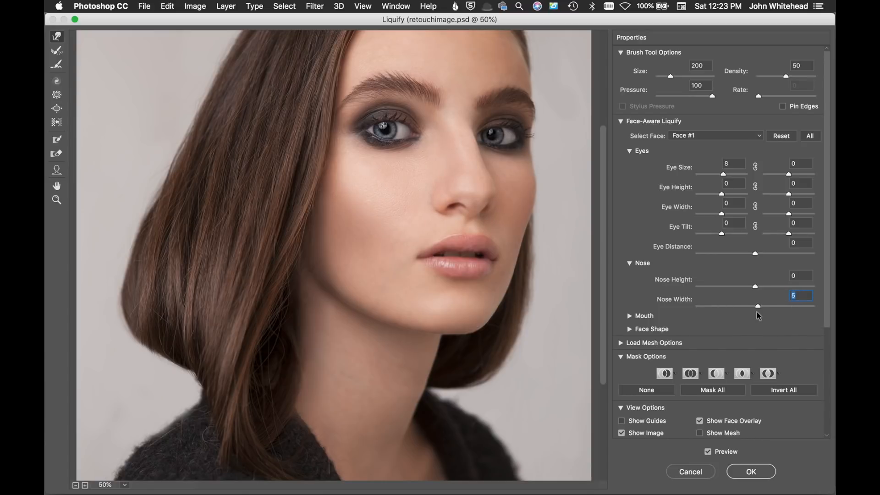
key("super+z")
- Try pushing the edge of the far cheek inward with the 200-size Forward Warp brush and undo the stroke
left_click(621, 122)
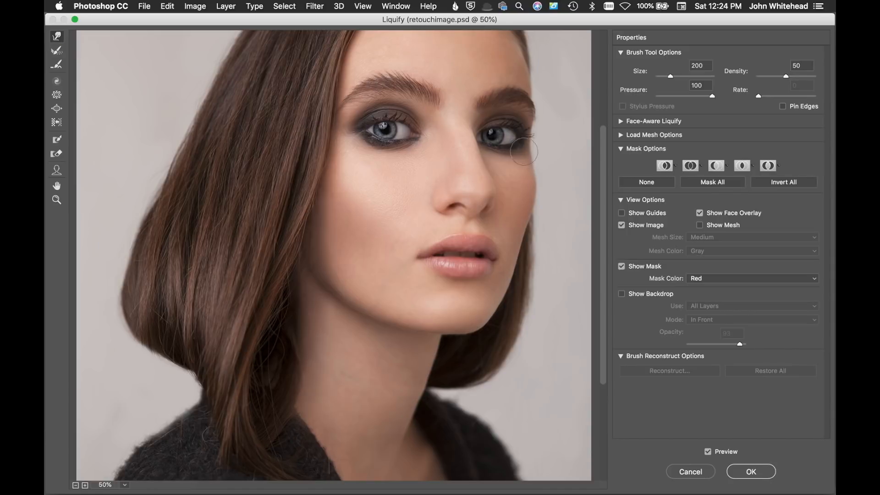
left_click_drag(539, 181, 521, 180)
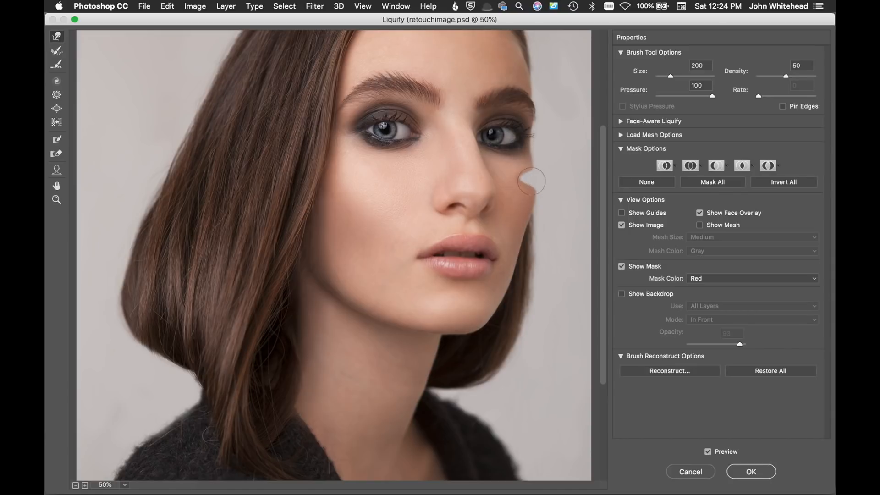
key("super+z")
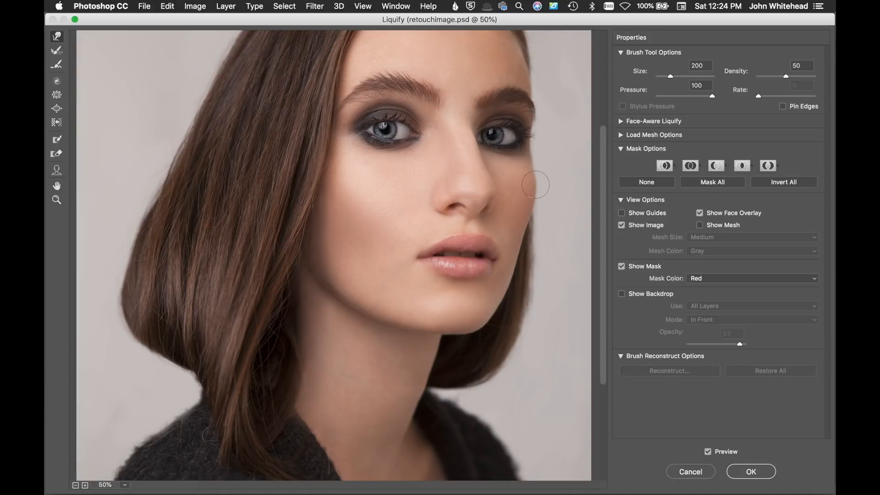
- Enlarge the Forward Warp brush to 700, try nudging the far cheek's edge again, and undo it
key("bracketright")
key("bracketright")
key("bracketright")
key("bracketright")
key("bracketright")
key("bracketright")
key("bracketright")
key("bracketright")
key("bracketright")
key("bracketright")
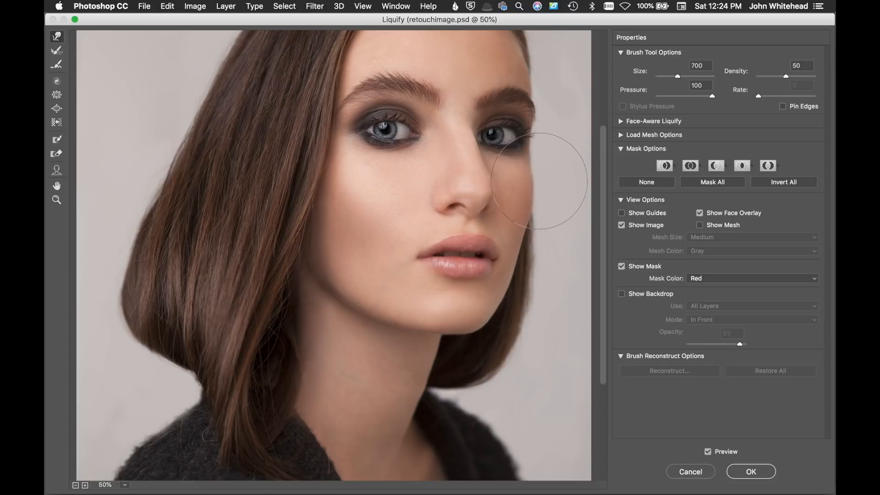
left_click_drag(539, 181, 539, 182)
key("super+z")
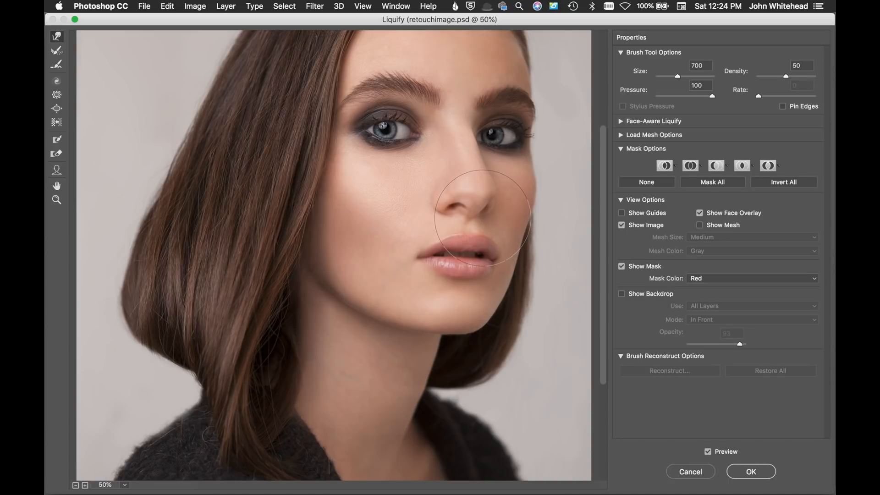
- Try protecting the far eye with a freeze mask while warping the face edge around it, and undo both
left_click(57, 141)
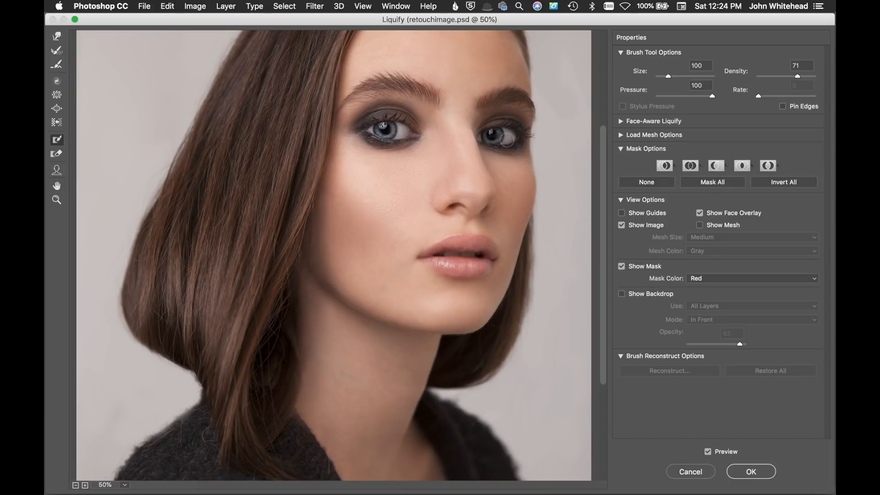
mouse_move(509, 131)
left_mouse_down()
mouse_move(481, 133)
mouse_move(497, 143)
mouse_move(518, 134)
mouse_move(510, 127)
mouse_move(494, 134)
left_mouse_up()
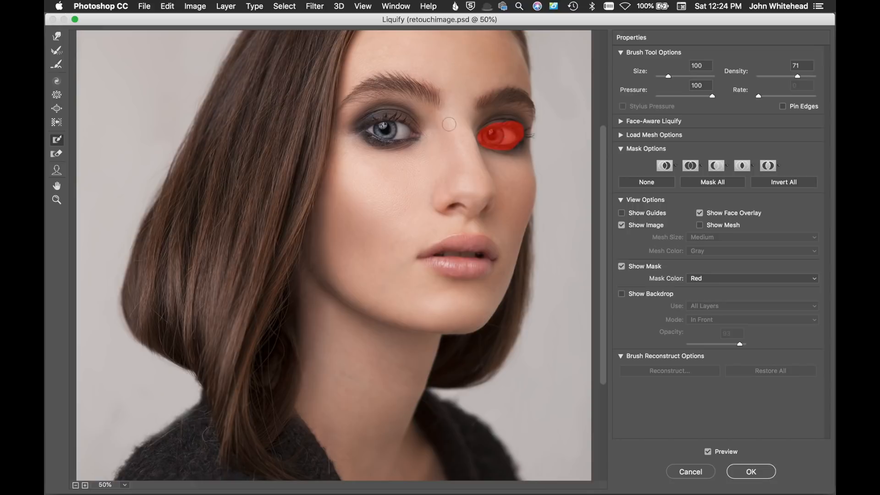
left_click(57, 37)
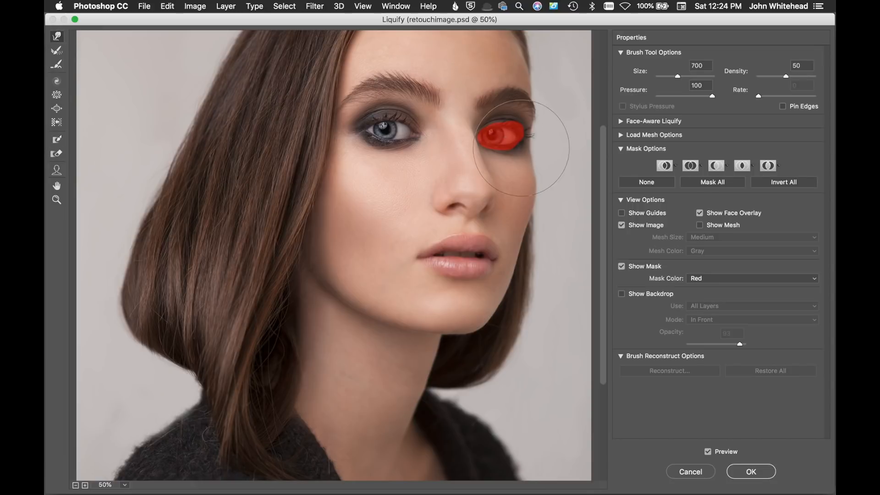
left_click_drag(540, 141, 485, 139)
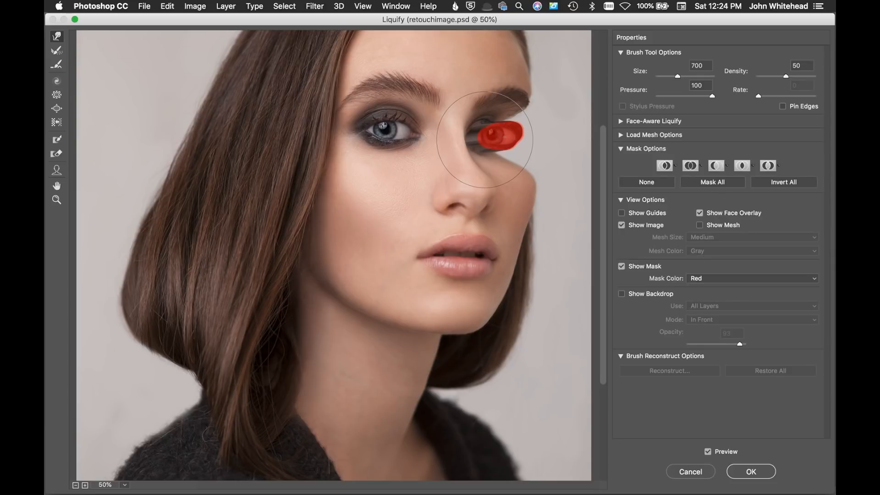
key("super+z")
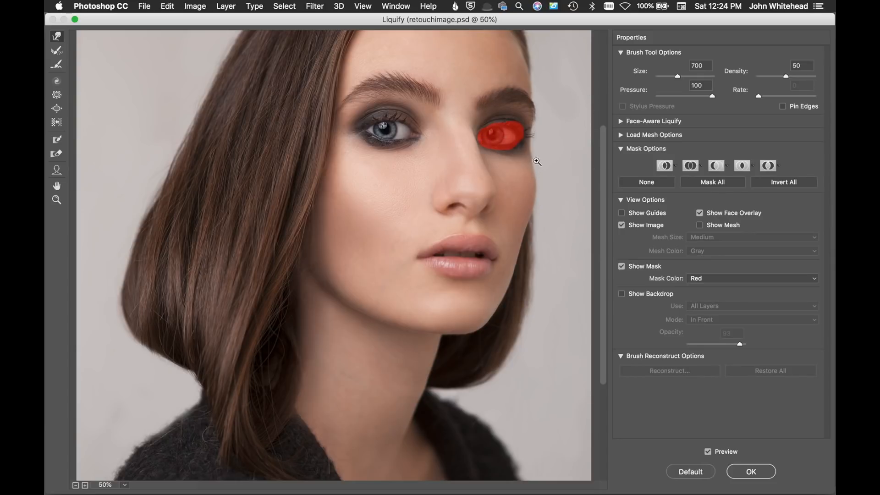
key("super+alt+z")
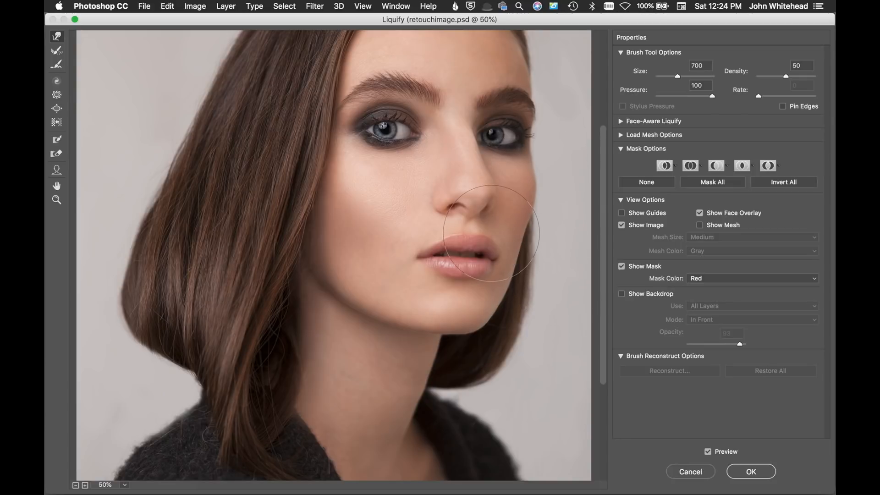
- Reduce the Forward Warp brush to 200 and nudge the upper lip's outline beneath the nose
key("bracketleft")
key("bracketleft")
key("bracketleft")
key("bracketleft")
key("bracketleft")
key("super+plus")
key("super+plus")
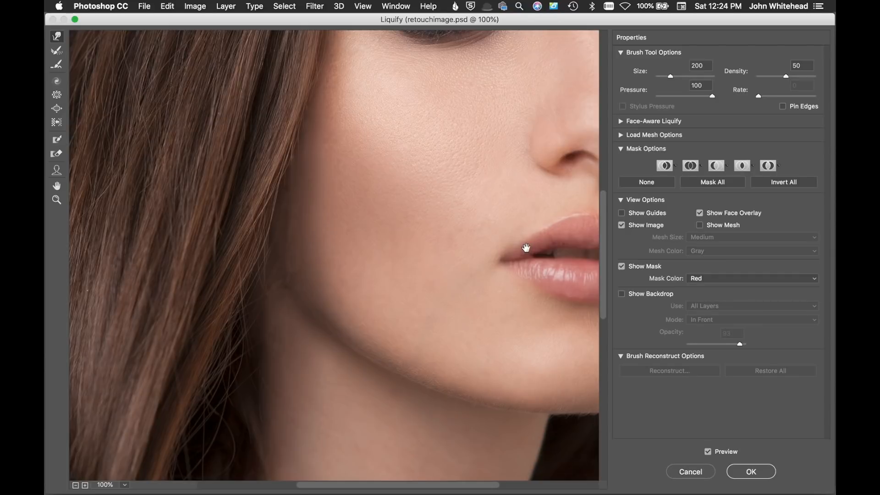
left_click_drag(524, 249, 324, 249)
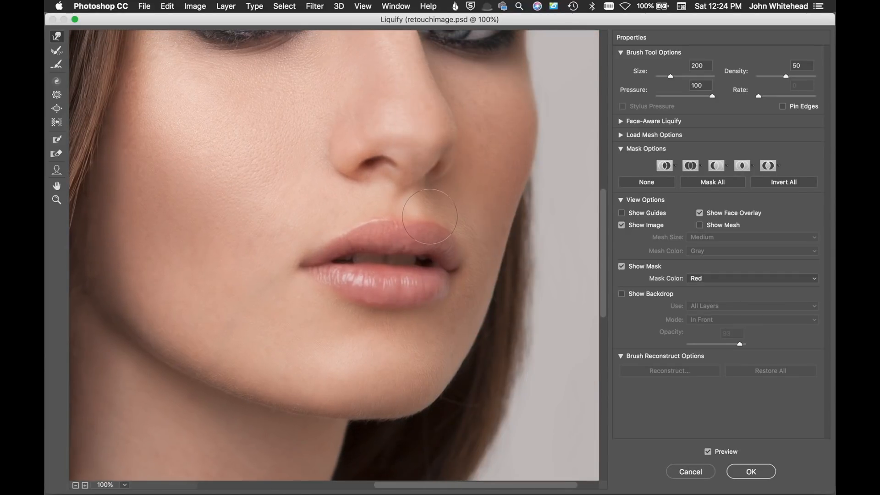
left_click_drag(429, 217, 439, 220)
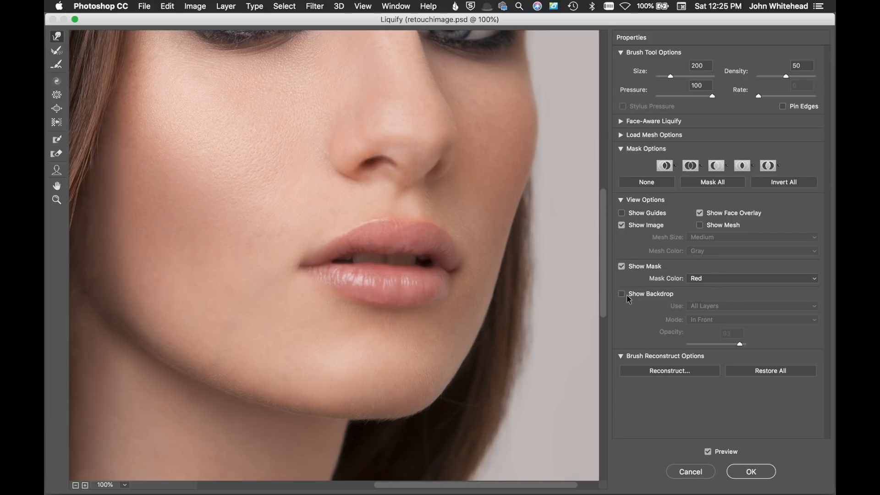
- Enlarge the Forward Warp brush to 900 and nudge the outline of the hair at the crown of the head
key("super+minus")
key("super+minus")
key("super+minus")
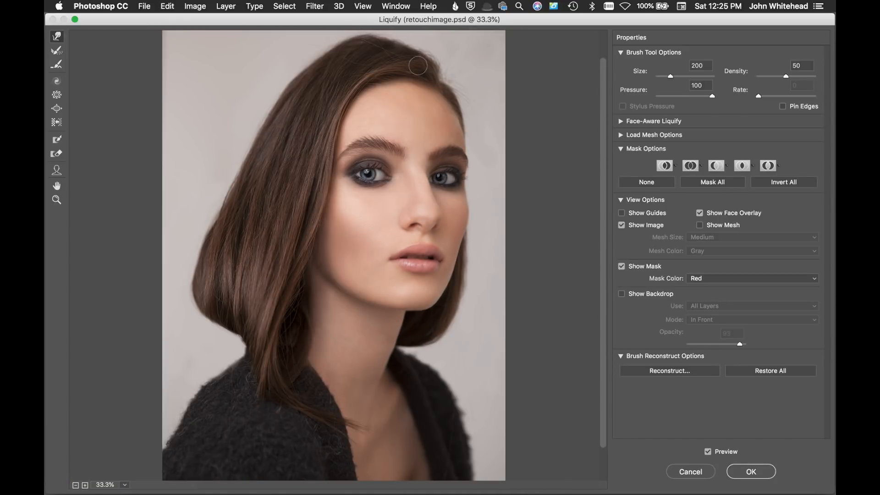
key("bracketright")
key("bracketright")
key("bracketright")
key("bracketright")
key("bracketright")
key("bracketright")
key("bracketright")
key("bracketright")
key("bracketright")
key("bracketright")
key("bracketright")
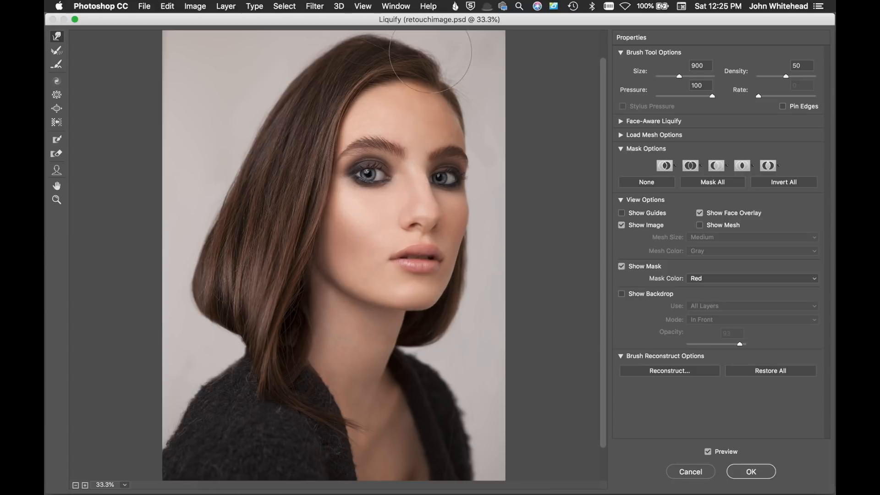
scroll(400, 94, "up", 2)
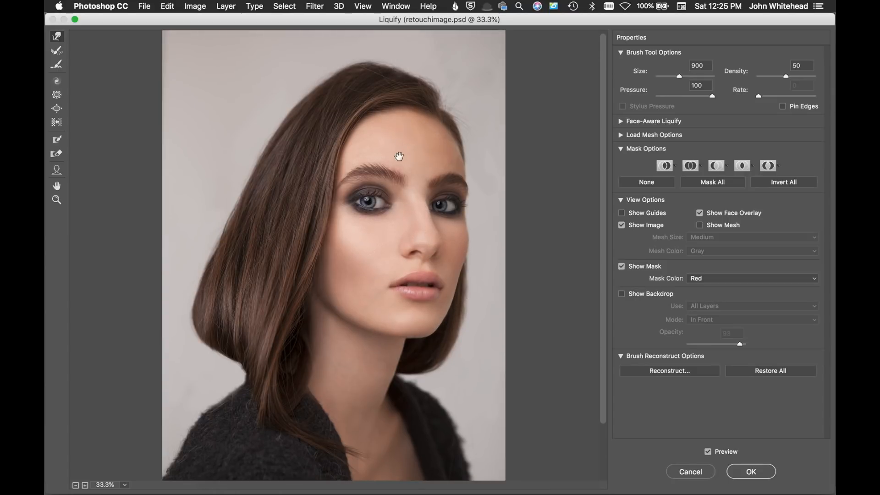
left_click_drag(368, 60, 369, 60)
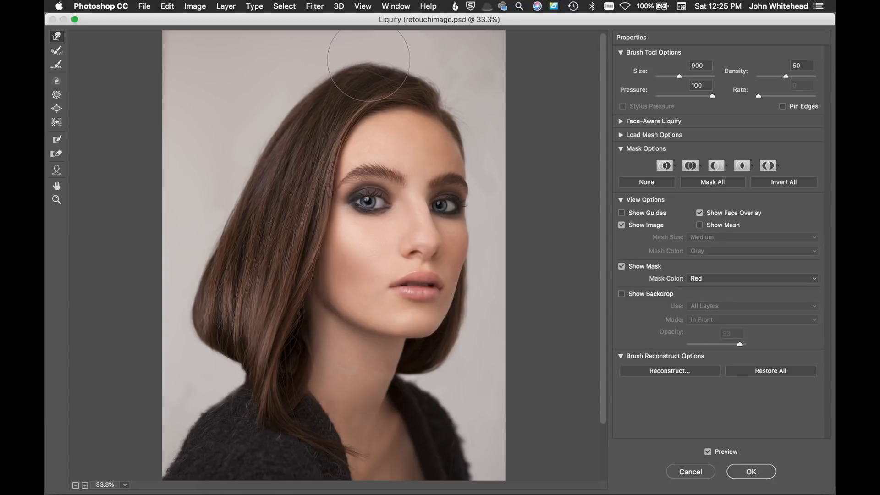
- Nudge the hair outline above the forehead inward with a smaller Forward Warp brush and apply the Liquify filter
key("bracketleft")
key("bracketleft")
key("bracketleft")
left_click_drag(442, 92, 439, 92)
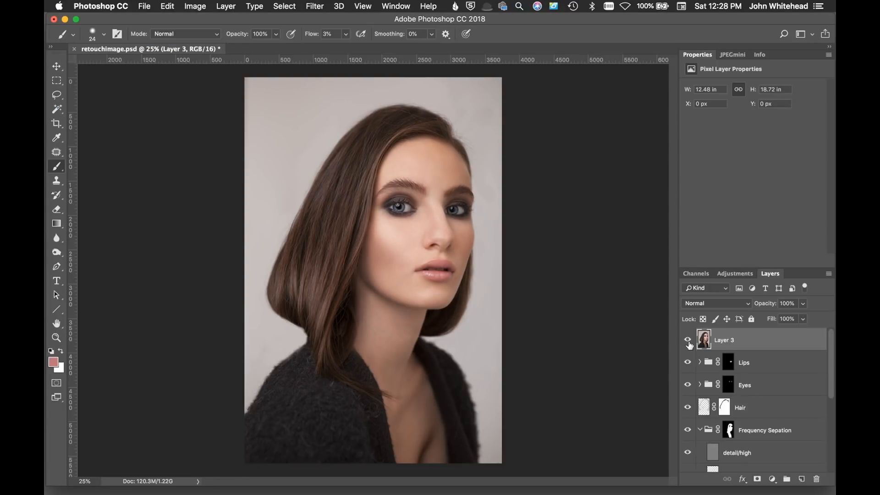
- Rename the liquified top layer as Liquify
double_click(727, 342)
key("BackSpace")
type("Liquify")
key("Return")
- Examine the eyes at 100% and look through the eyelash brushes in the brush library
key("super+plus")
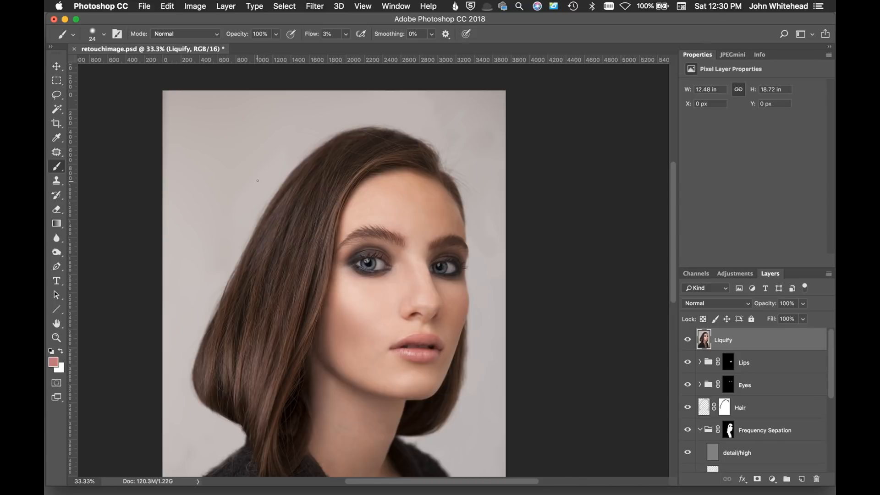
key("super+plus")
key("super+plus")
key("super+plus")
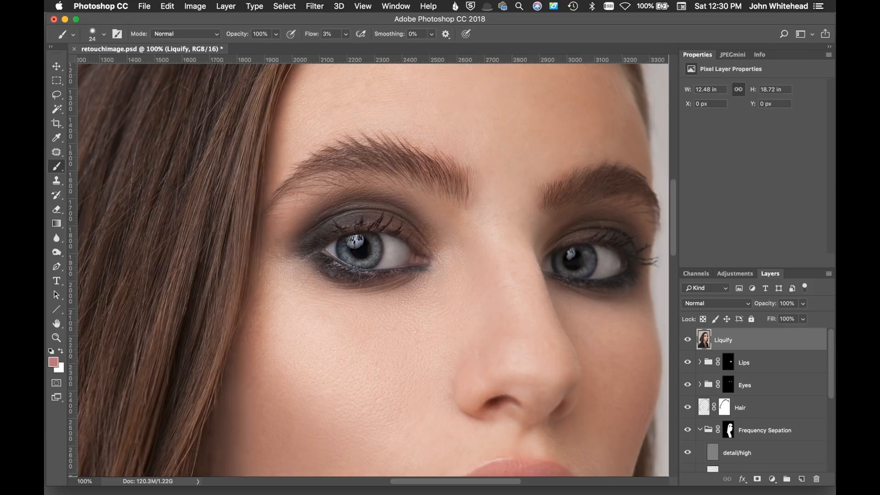
mouse_move(354, 108)
left_mouse_down()
mouse_move(309, 154)
mouse_move(401, 32)
left_mouse_up()
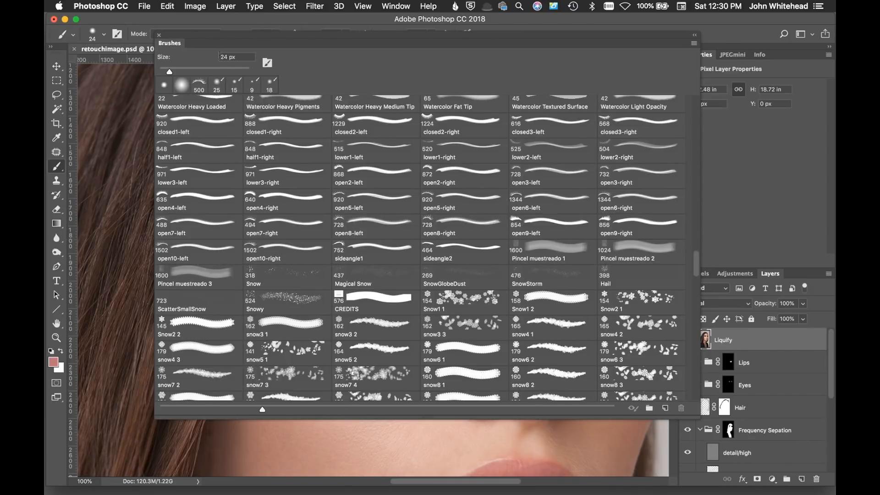
mouse_move(171, 34)
left_mouse_down()
mouse_move(446, 89)
mouse_move(677, 50)
mouse_move(835, 41)
left_mouse_up()
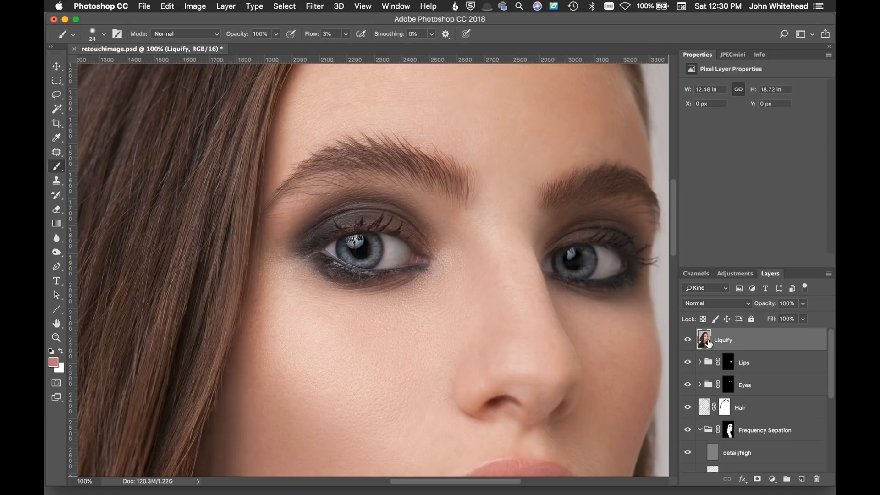
- Add a new empty layer above the Liquify layer and name it Eyelash
left_click(802, 480)
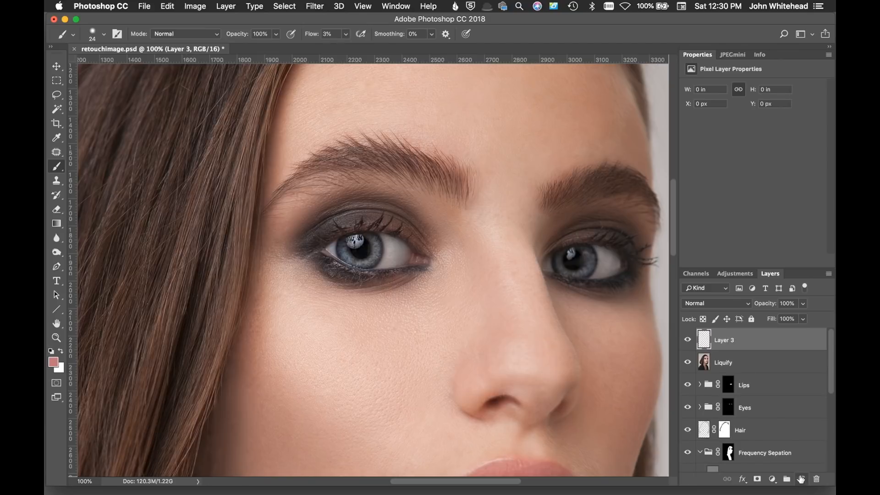
double_click(726, 342)
type("Eyelash")
key("Return")
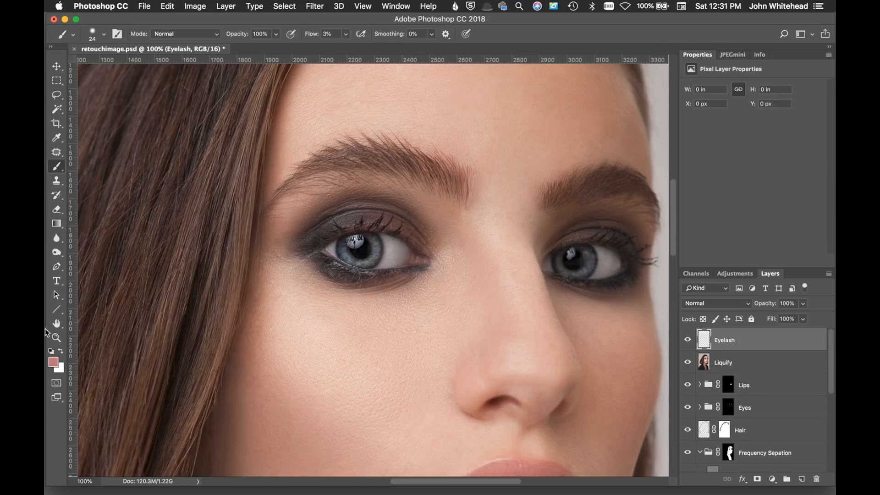
- Set a dark lash colour as the foreground by sampling the near eye's upper lashes, and switch to the Brush tool
key("i")
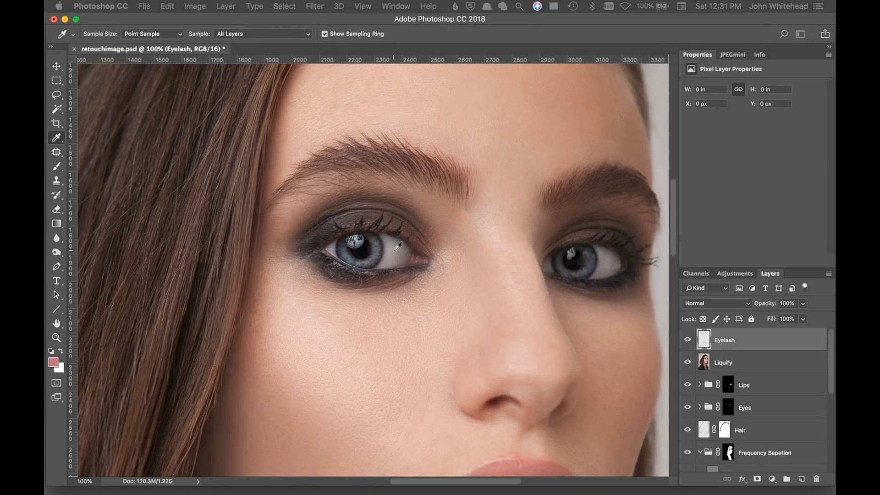
key("super+plus")
key("super+plus")
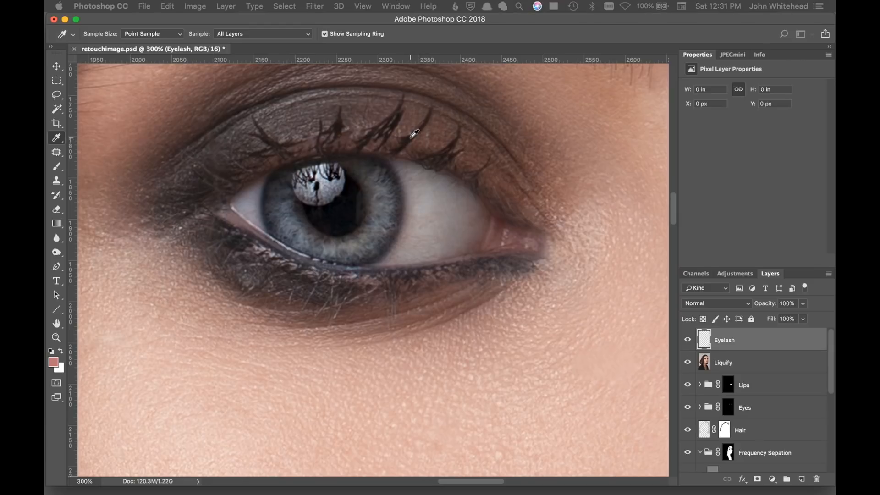
key("b")
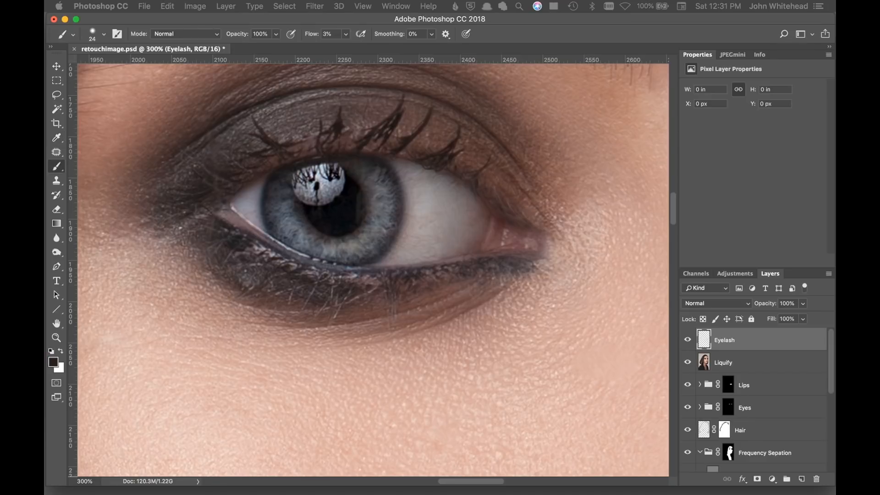
key("d")
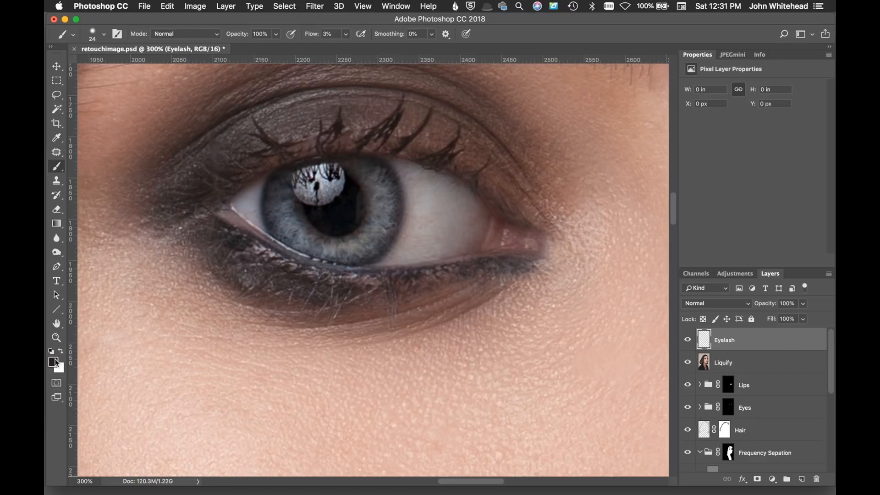
key("super+minus")
key("super+minus")
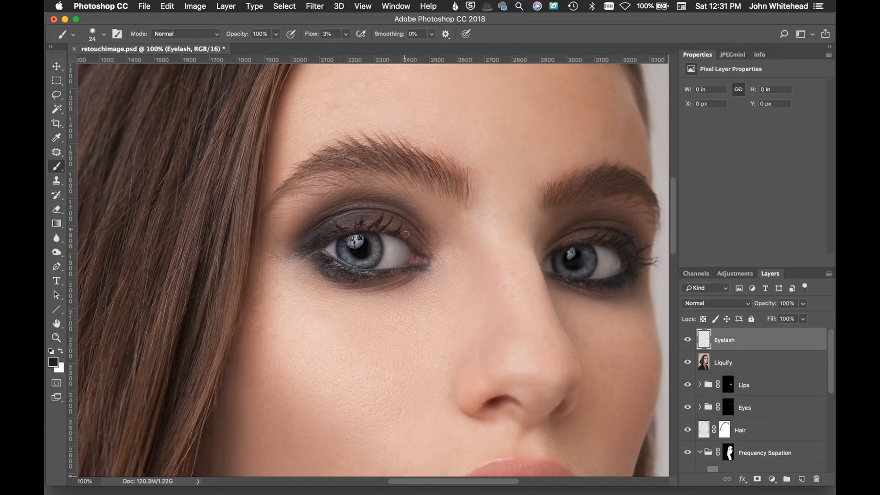
- Choose the recently used 500 px eyelash brush for the Eyelash layer
left_click(102, 34)
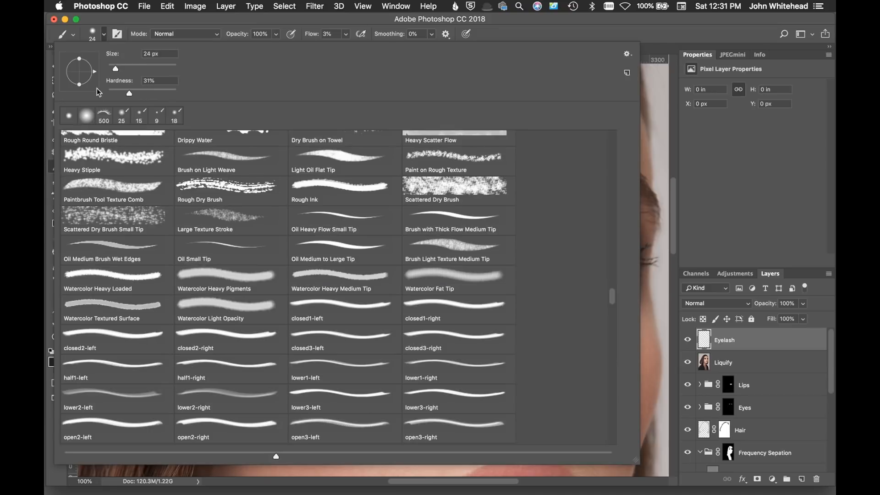
left_click(104, 117)
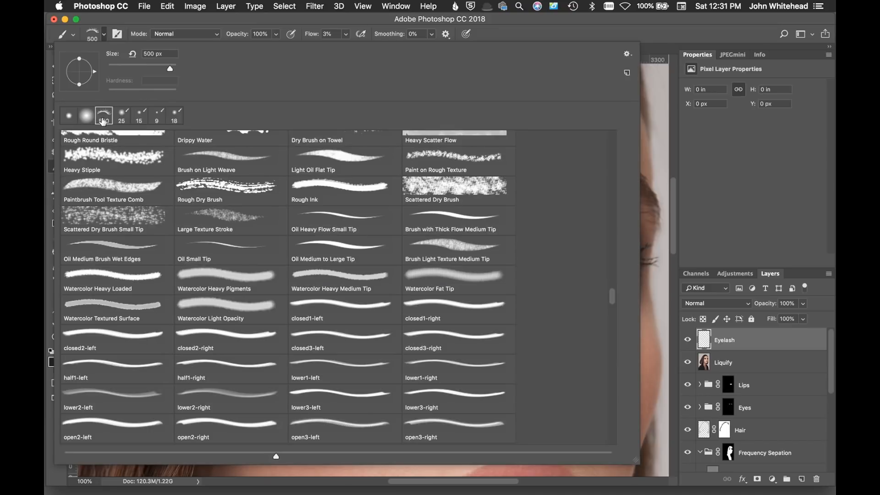
left_click(101, 37)
left_click(102, 37)
left_click(661, 107)
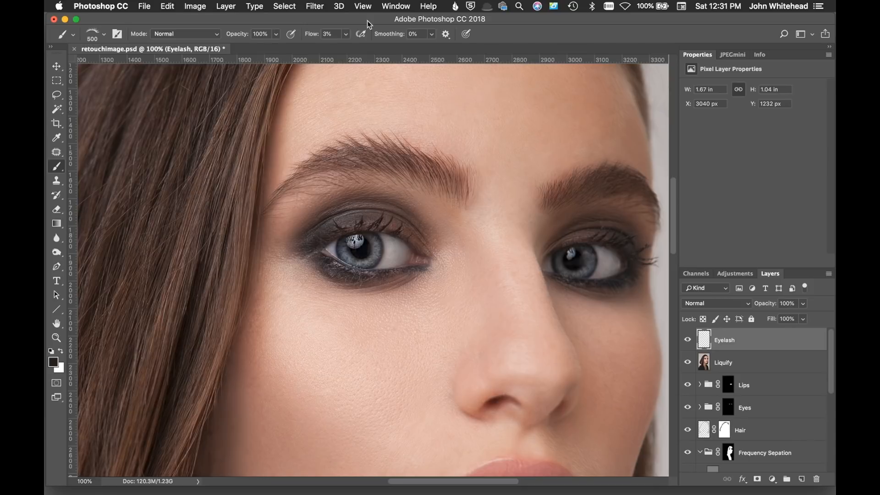
- Set the brush flow to 100% and stamp the lashes once along the near eye's upper lid
left_click_drag(309, 35, 544, 28)
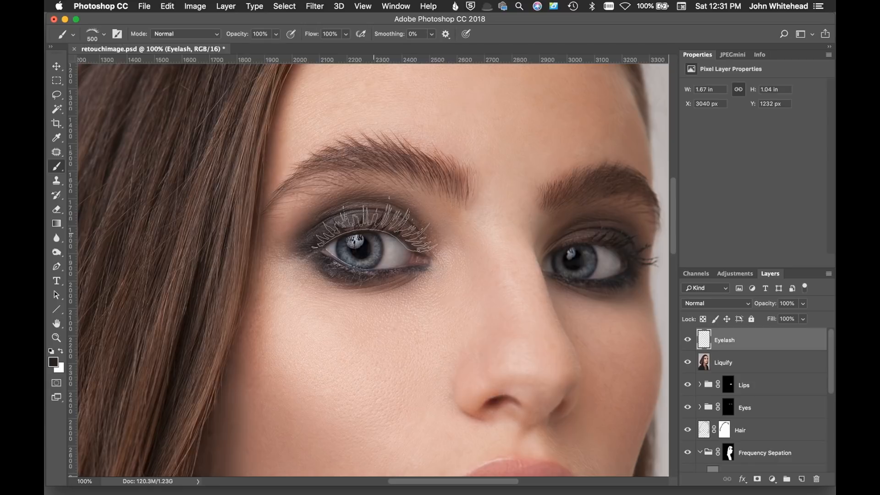
left_click(373, 228)
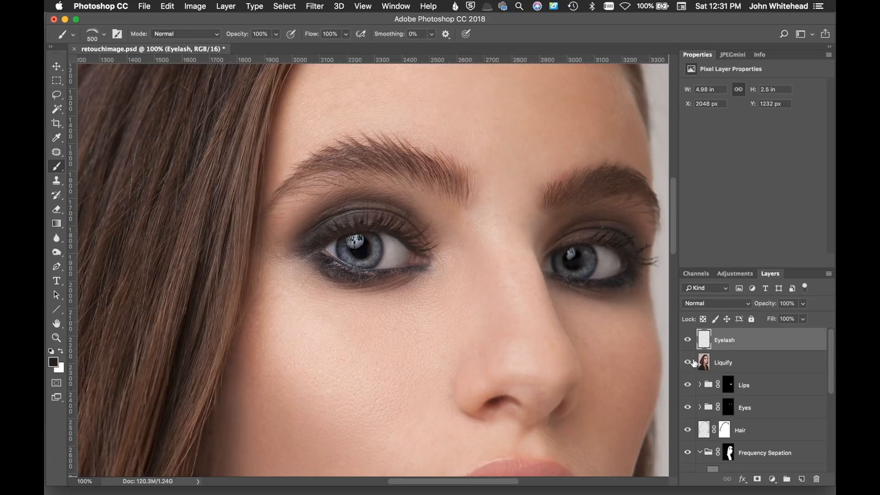
- Free-transform the Eyelash layer in Distort mode and raise its lower corner beyond the far eye slightly
left_click(57, 94)
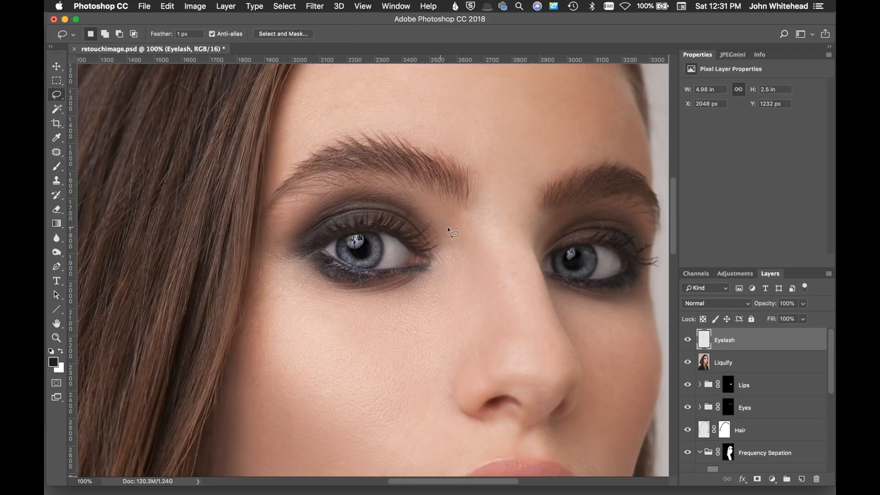
key("super+plus")
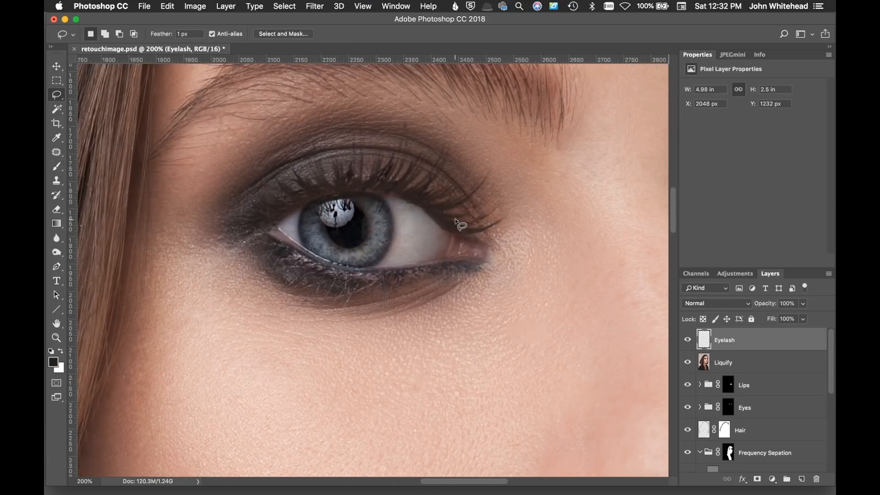
left_click(56, 66)
left_click_drag(377, 193, 376, 191)
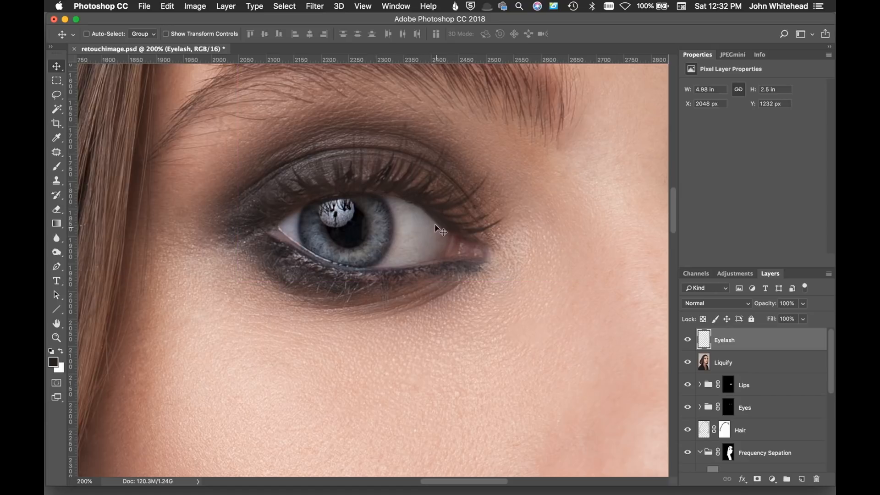
key("super+t")
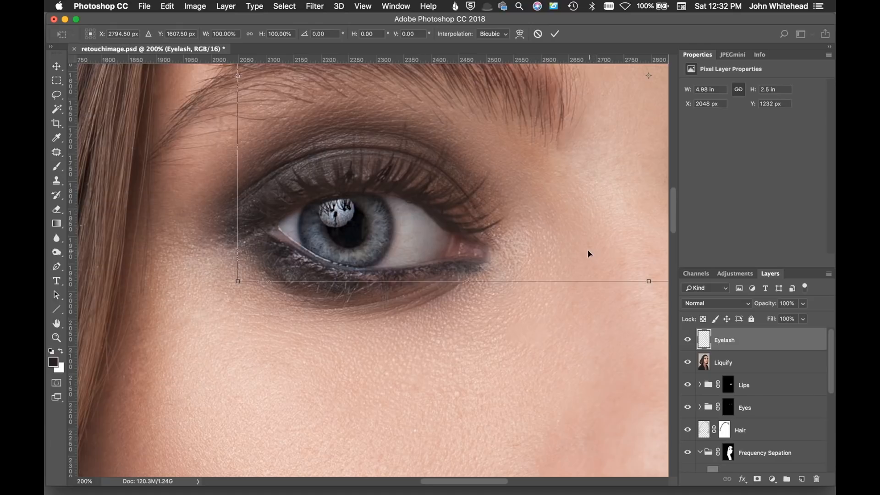
key("super+minus")
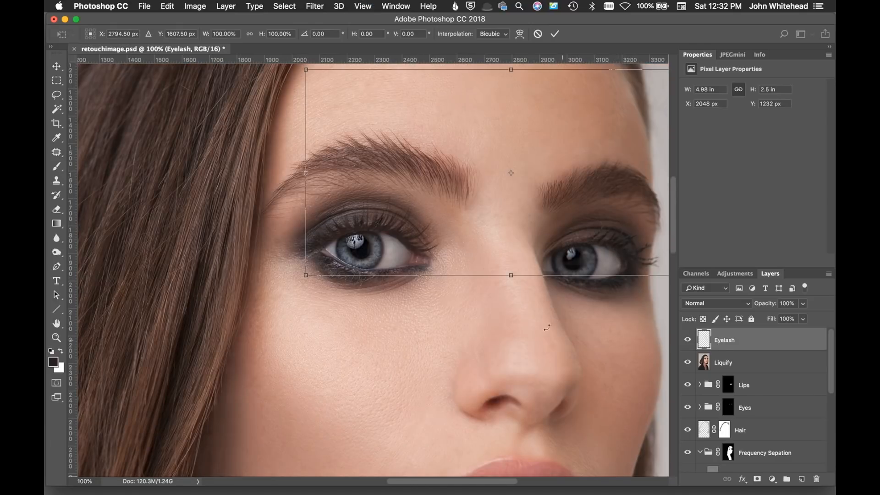
key("super+minus")
key("super+minus")
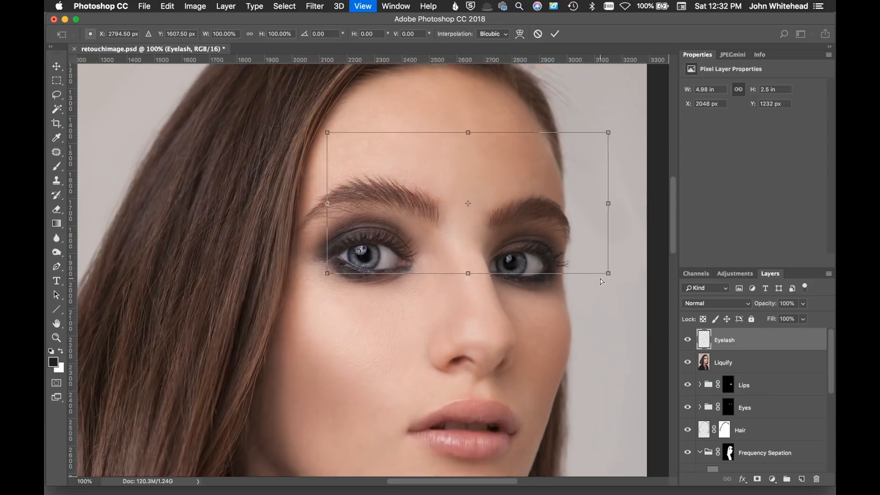
key("super+plus")
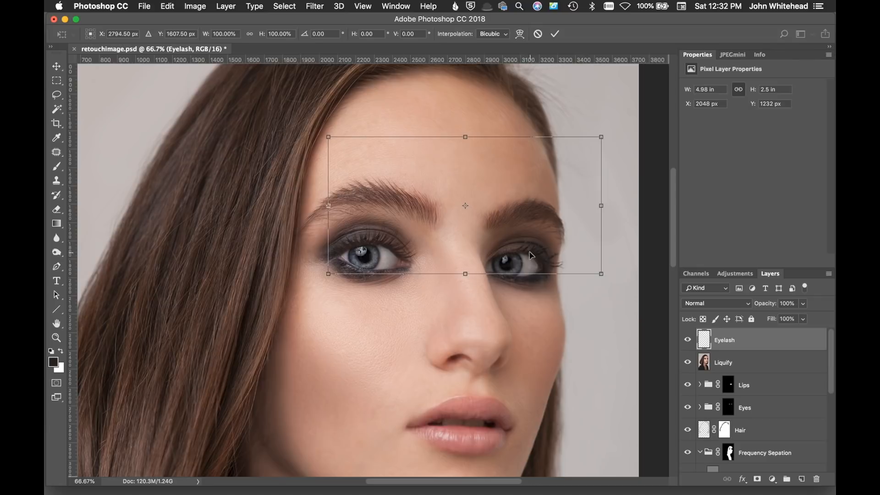
right_click(502, 220)
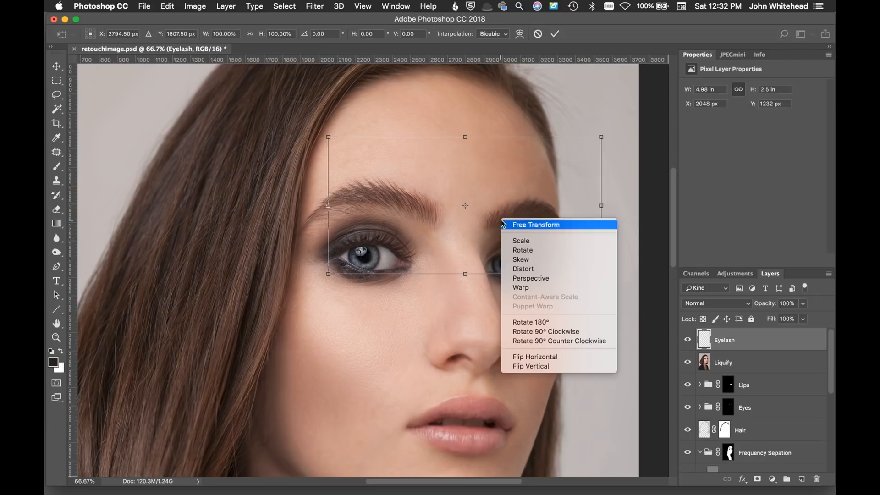
left_click(531, 270)
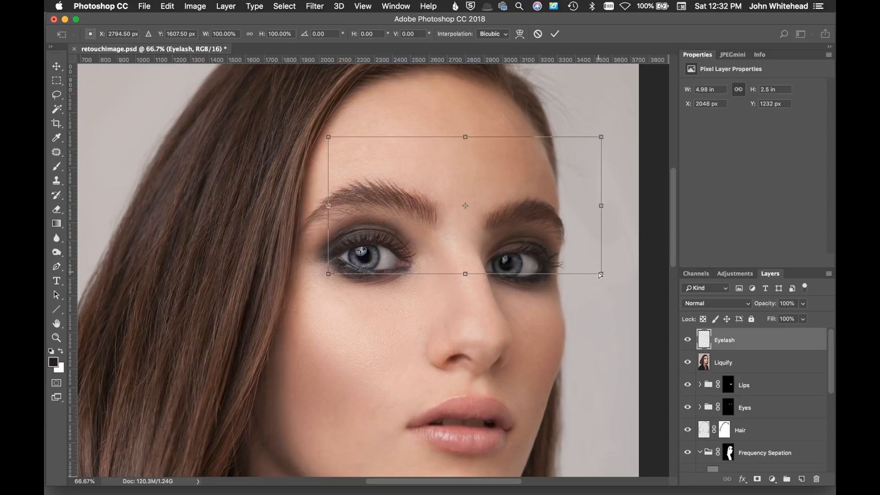
left_click_drag(601, 275, 601, 271)
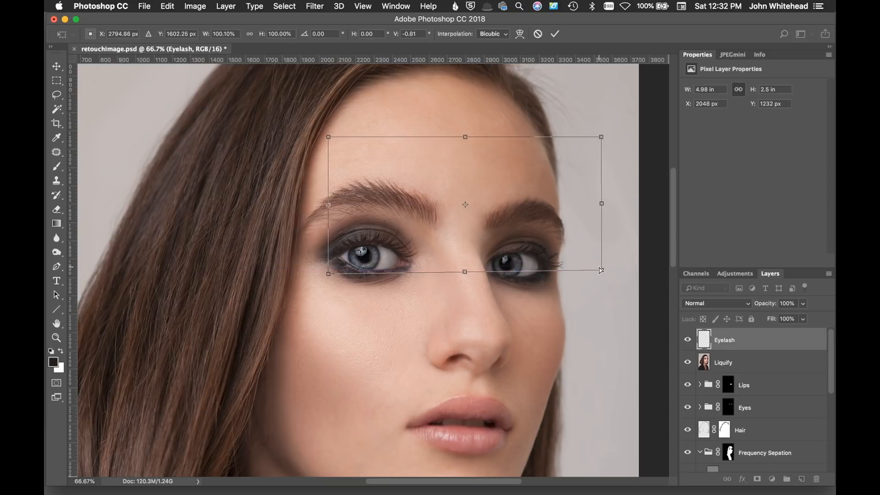
- Pull the lash distortion's lower hair-side corner slightly outward and down, fine-tune the opposite lower corner, and apply the transform
key("super+equal")
key("super+equal")
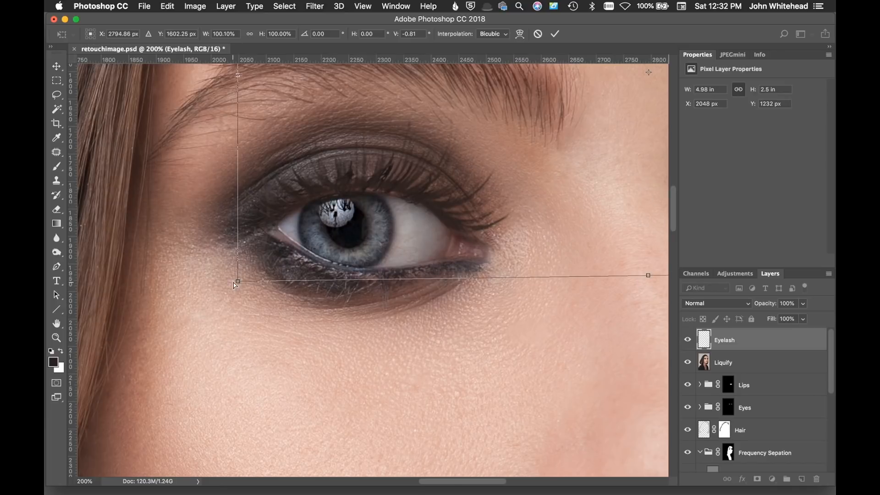
left_click_drag(236, 284, 235, 287)
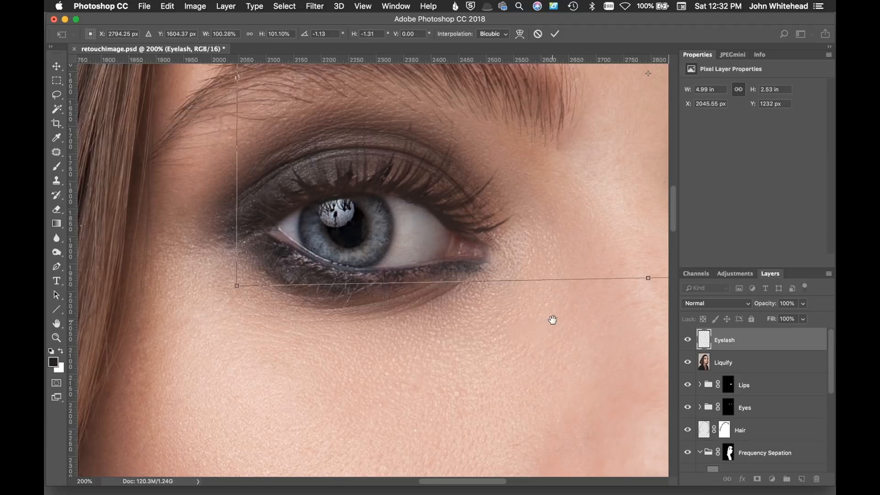
scroll(552, 318, "right", 10)
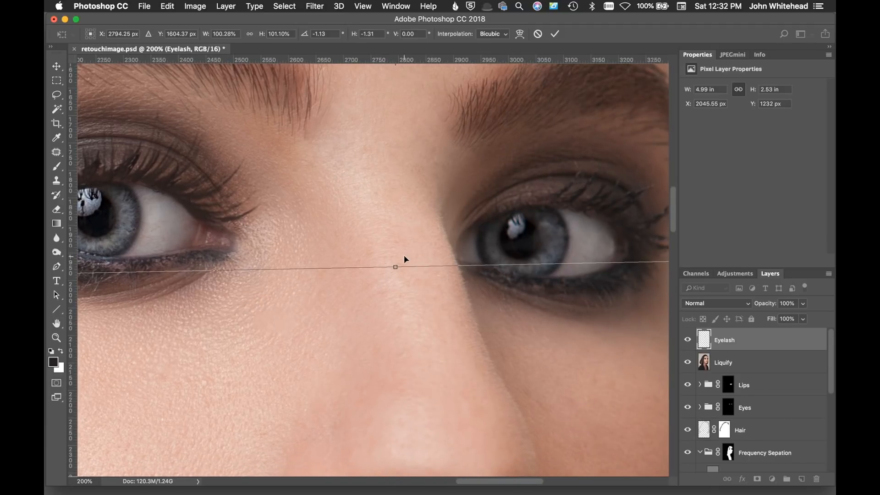
left_click_drag(411, 265, 409, 263)
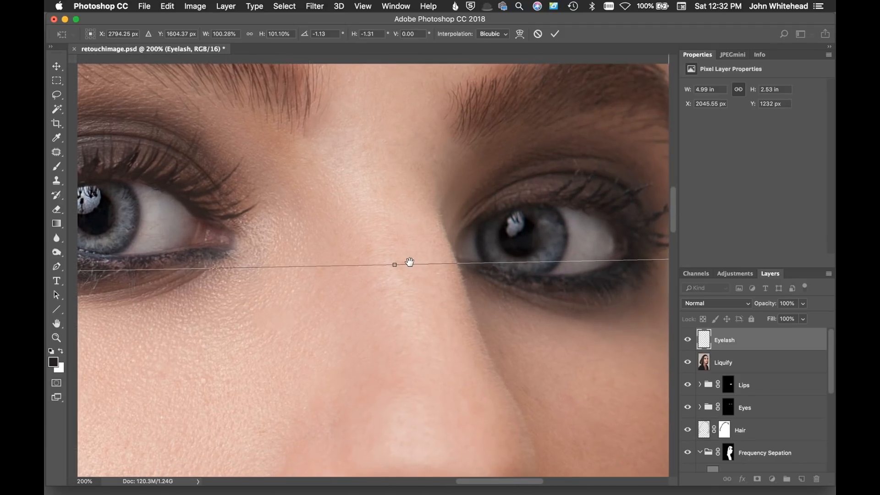
key("super+minus")
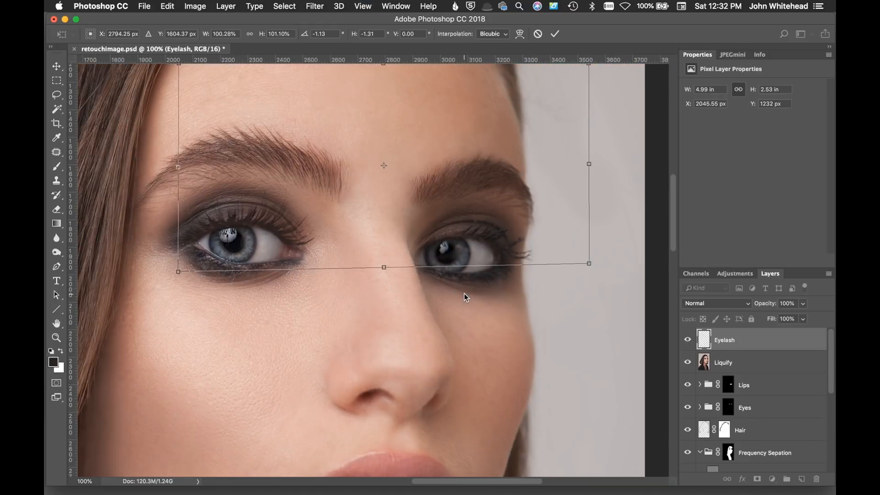
left_click_drag(591, 264, 590, 262)
key("Return")
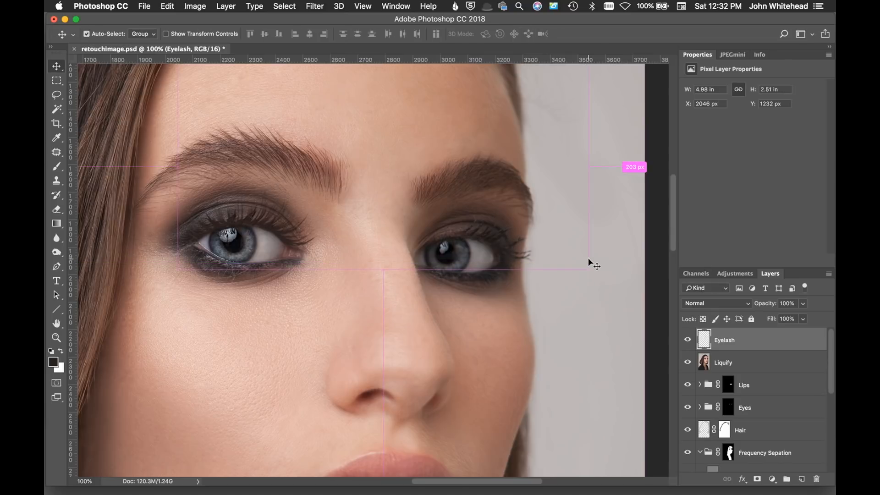
- Add a Curves adjustment layer above the Eyelash layer and move its black point to input 15
key("super+plus")
left_click_drag(397, 218, 452, 287)
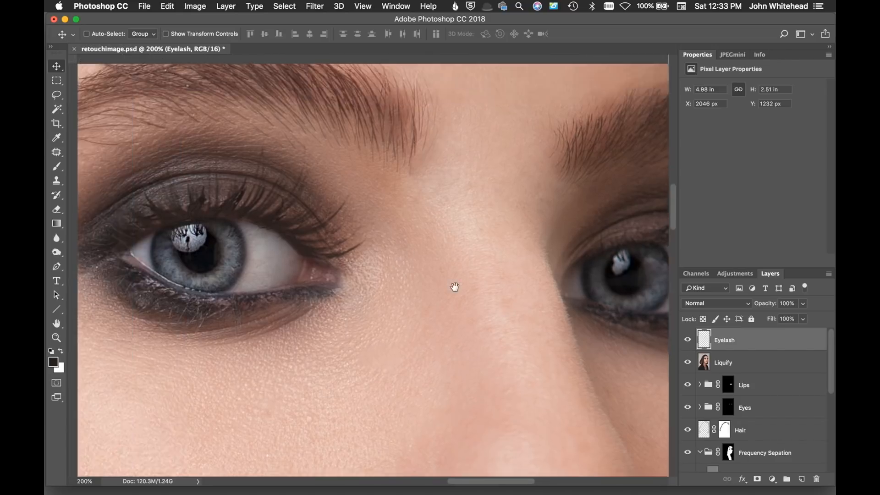
left_click_drag(303, 241, 308, 236)
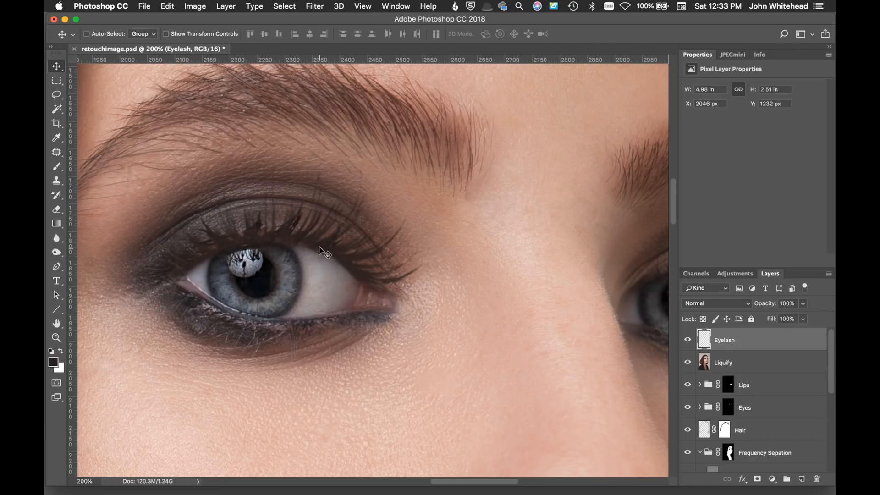
left_click(736, 273)
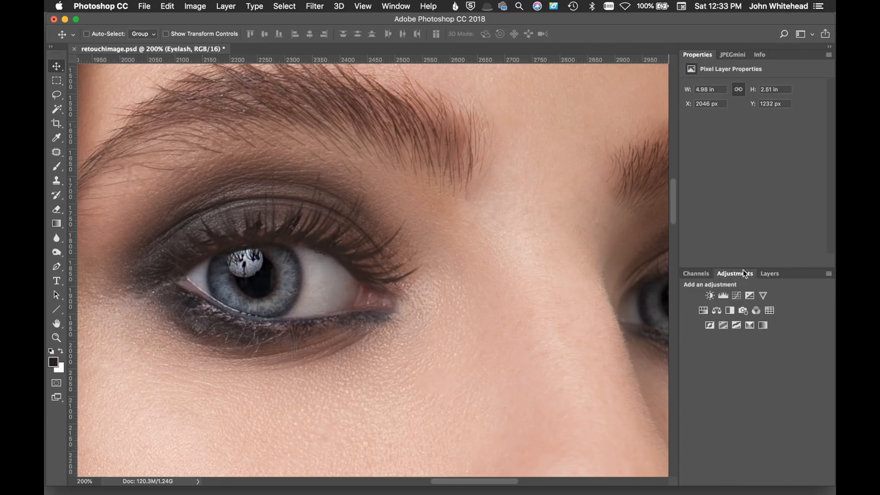
left_click(736, 294)
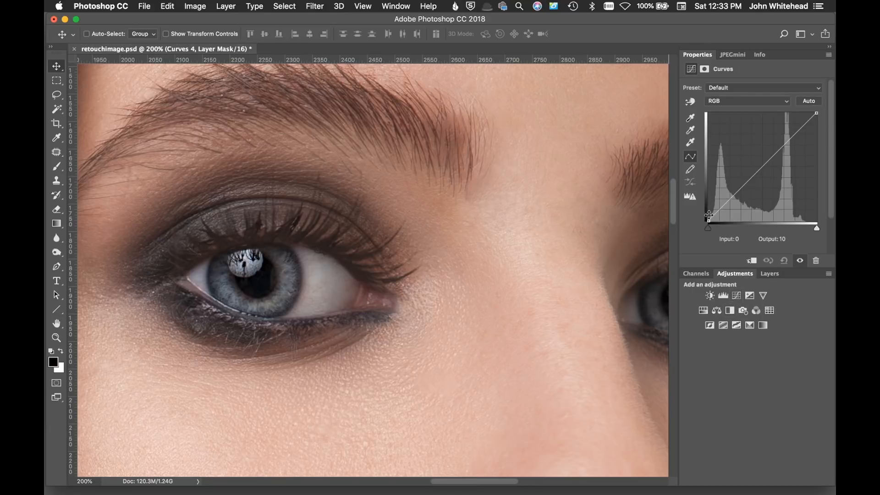
mouse_move(708, 228)
left_mouse_down()
mouse_move(725, 230)
mouse_move(714, 228)
left_mouse_up()
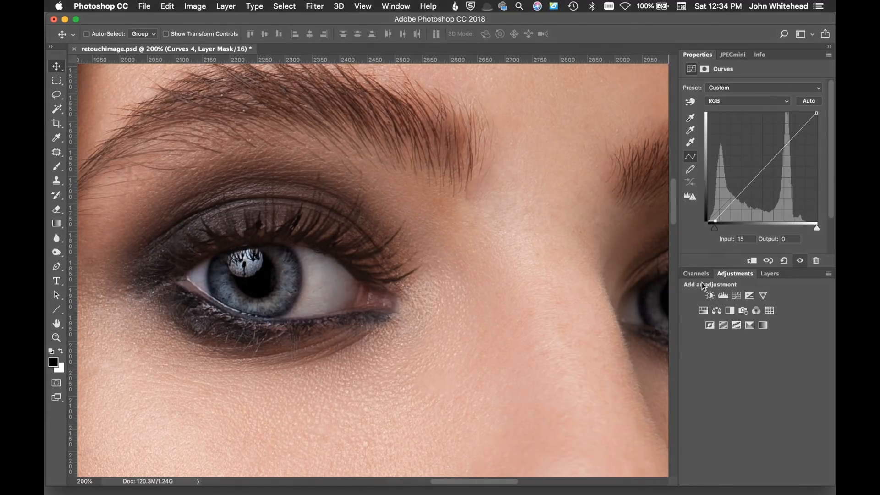
- Clip the new Curves layer to the Eyelash layer and set its black point to input 13
left_click(770, 274)
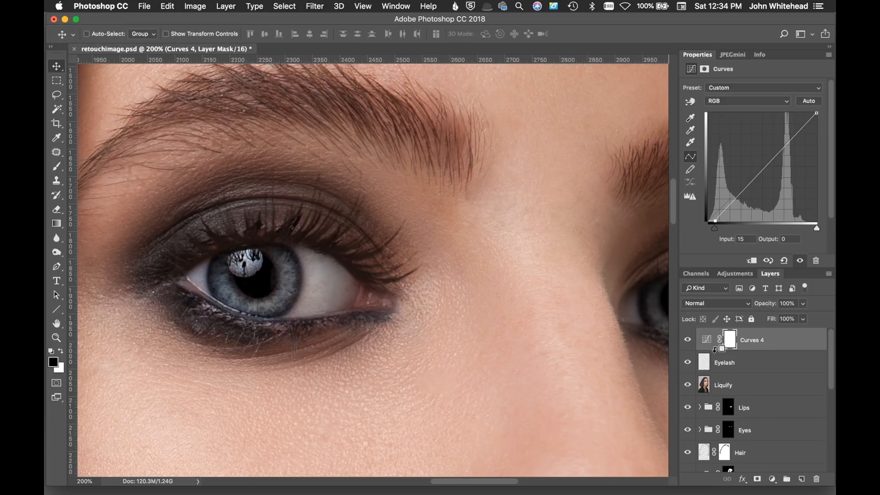
left_click(714, 351, "alt")
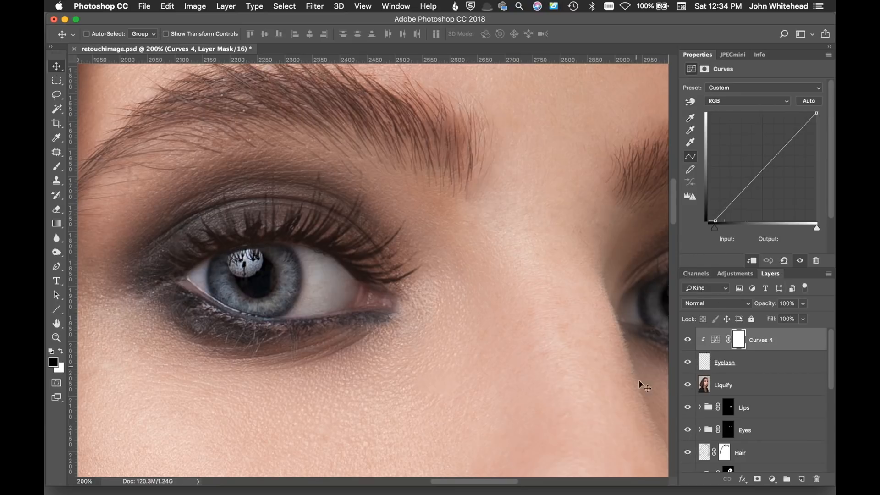
mouse_move(716, 228)
left_mouse_down()
mouse_move(706, 225)
mouse_move(713, 229)
left_mouse_up()
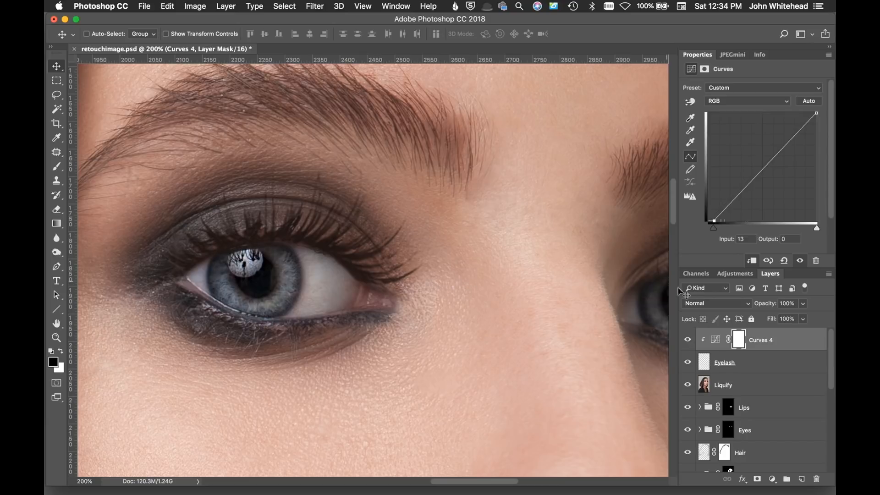
- Add a layer mask to the Eyelash layer and choose the recently used soft round 500 px brush with 5% hardness
left_click(708, 367)
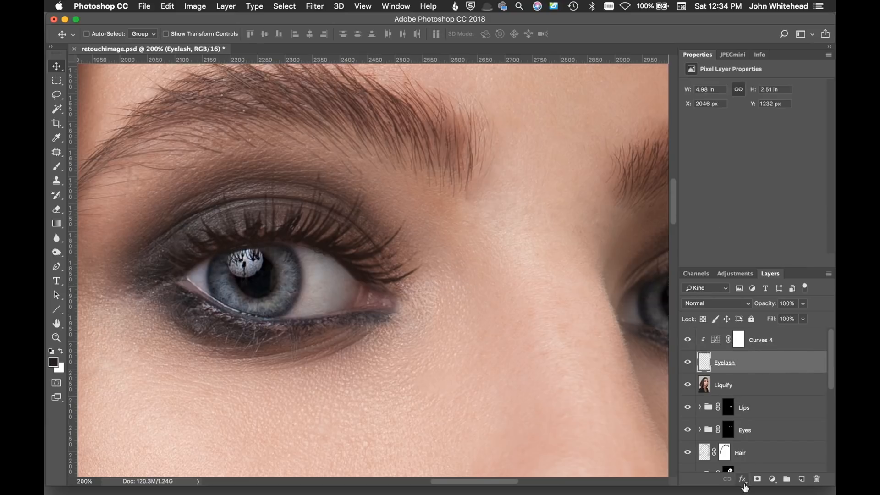
left_click(757, 480)
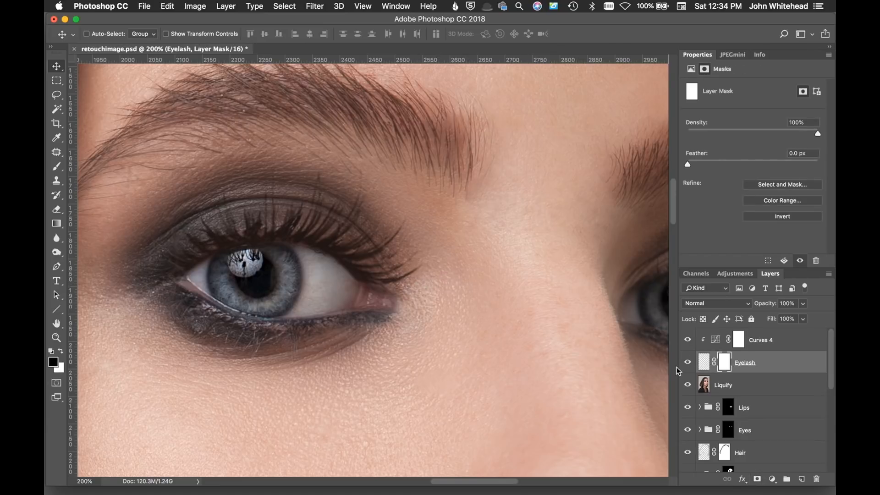
left_click(57, 166)
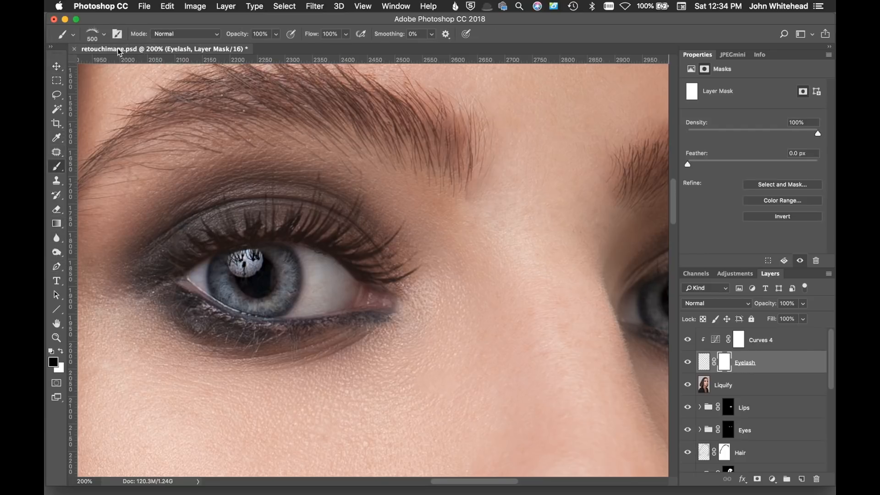
left_click(105, 33)
left_click(105, 119)
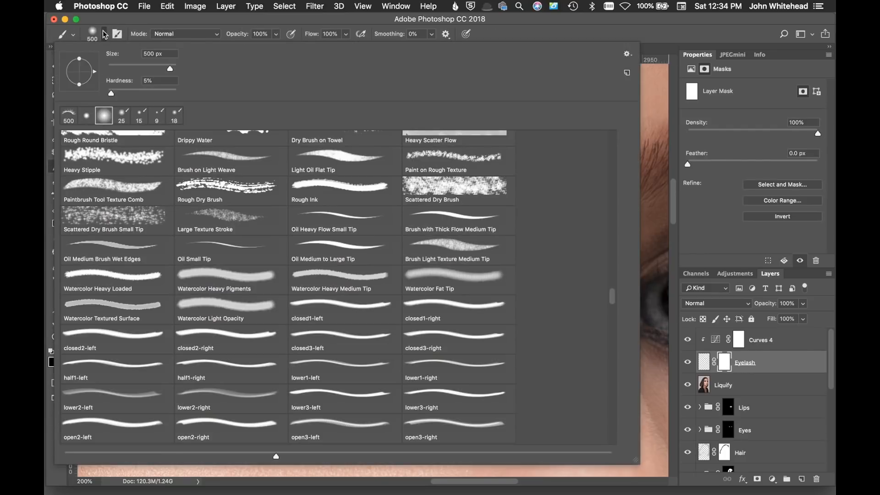
left_click(106, 35)
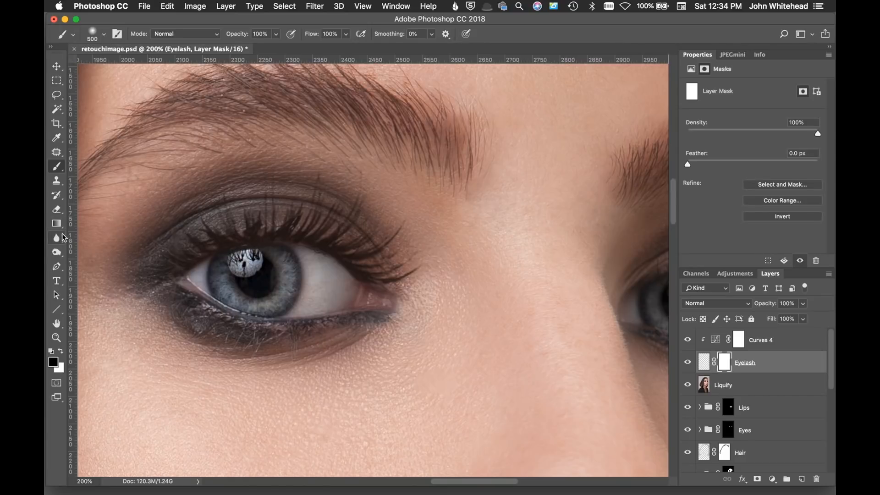
- Paint black on the Eyelash mask with a small soft brush to hide the overlong lash tips along the crease and inner corner
mouse_move(518, 319)
left_mouse_down()
mouse_move(243, 319)
mouse_move(321, 314)
left_mouse_up()
mouse_move(424, 276)
left_mouse_down()
mouse_move(354, 291)
mouse_move(352, 371)
mouse_move(322, 281)
left_mouse_up()
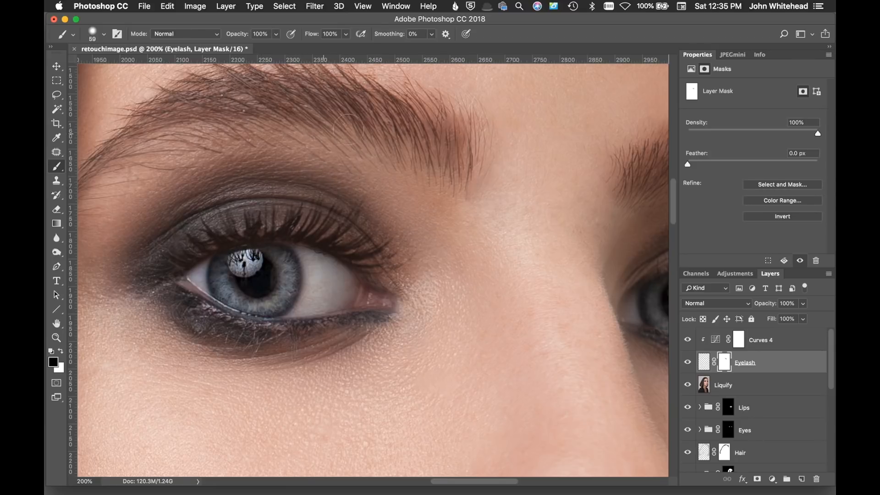
left_click_drag(386, 200, 363, 215, "ctrl+alt")
key("super+z")
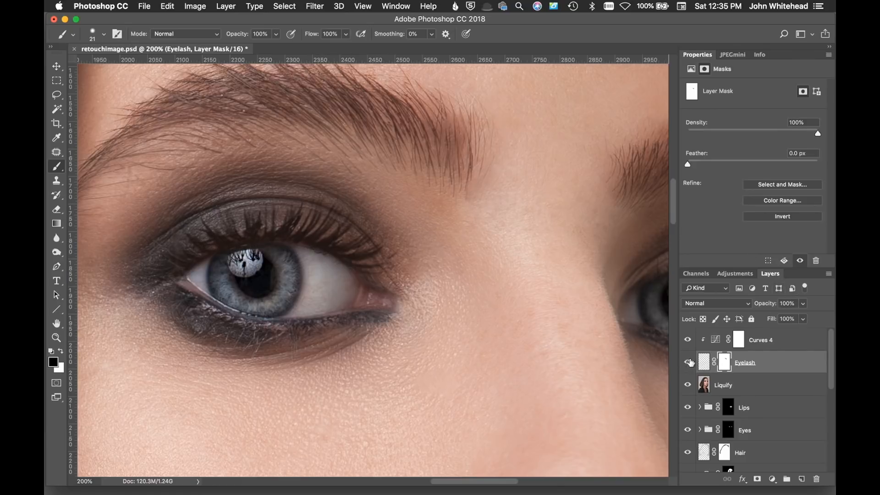
- Compare the eye with and without the added lashes and lower the Eyelash layer's opacity to 69%
left_click(689, 363)
left_click(687, 363)
left_click_drag(775, 307, 756, 307)
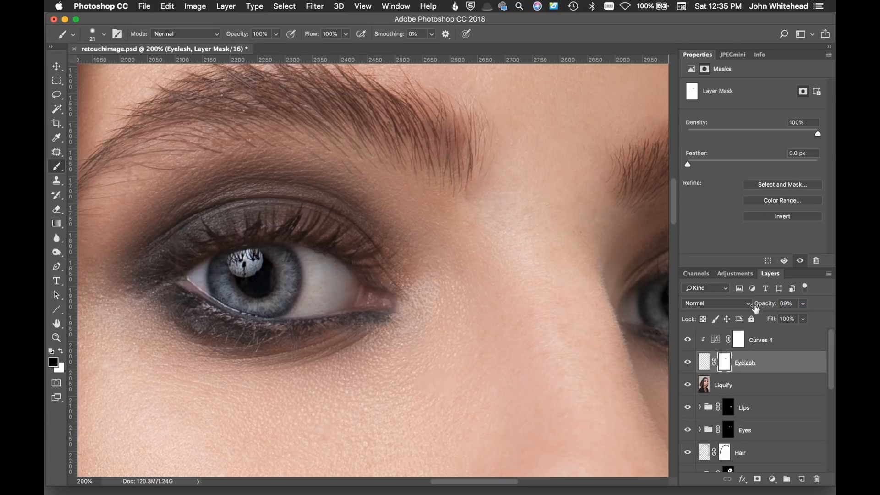
key("super+minus")
key("super+minus")
key("super+minus")
key("super+minus")
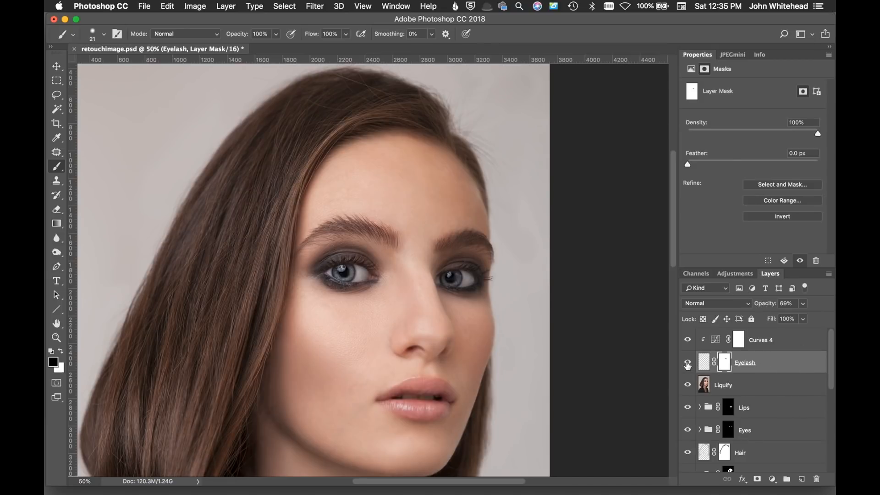
- Compare the portrait with and without the added upper lashes by toggling the Eyelash layer's visibility
left_click(688, 365)
left_click(688, 364)
key("super+minus")
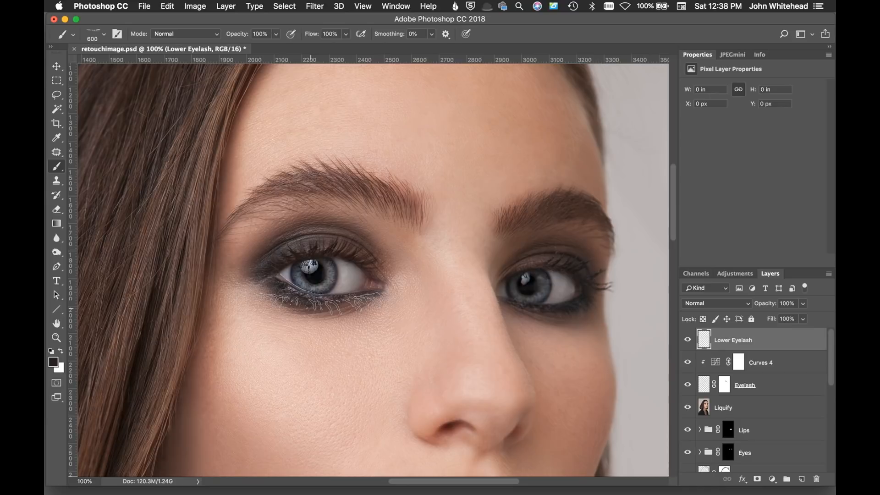
- Stamp lower lashes on the Lower Eyelash layer beneath the nearer eye with a 515 px lash brush
key(".")
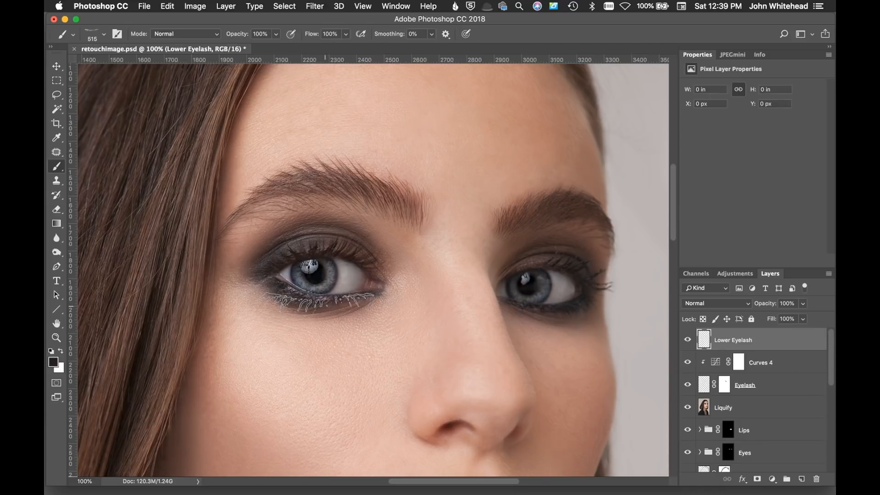
left_click(319, 301)
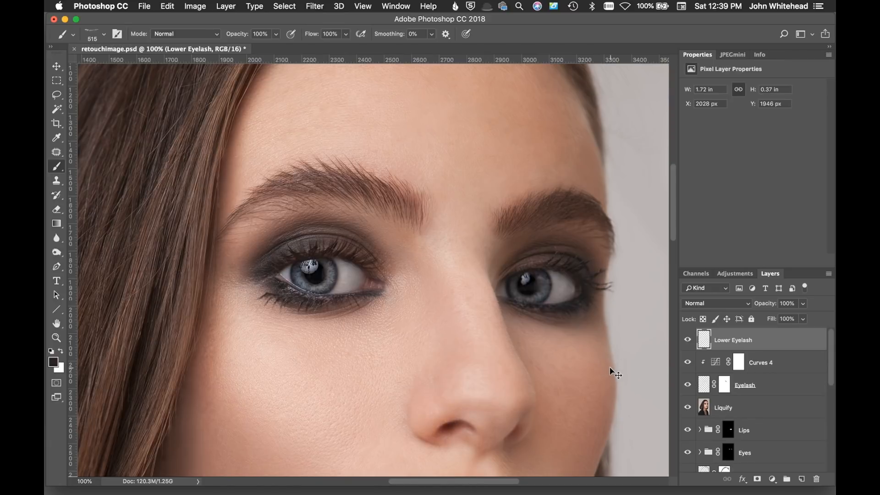
- Warp the lower lashes, raising both upper corners and adjusting the middle so they follow the curve of the lower lid
key("super+t")
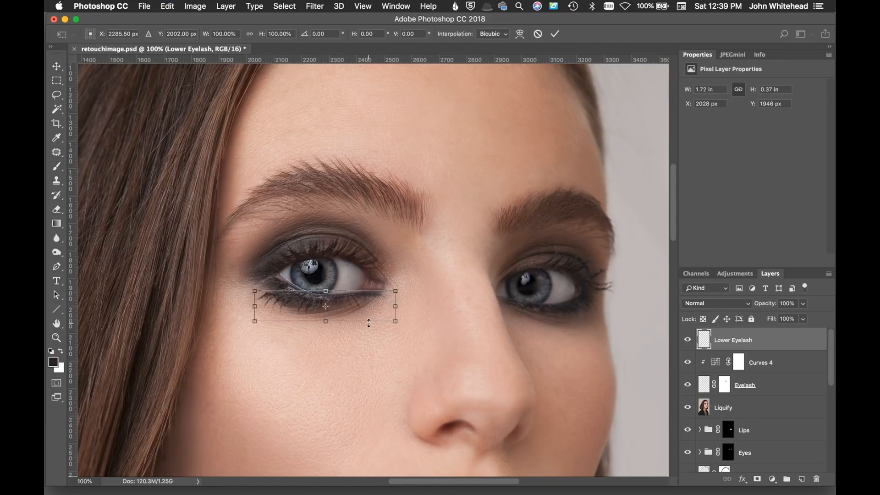
right_click(350, 308)
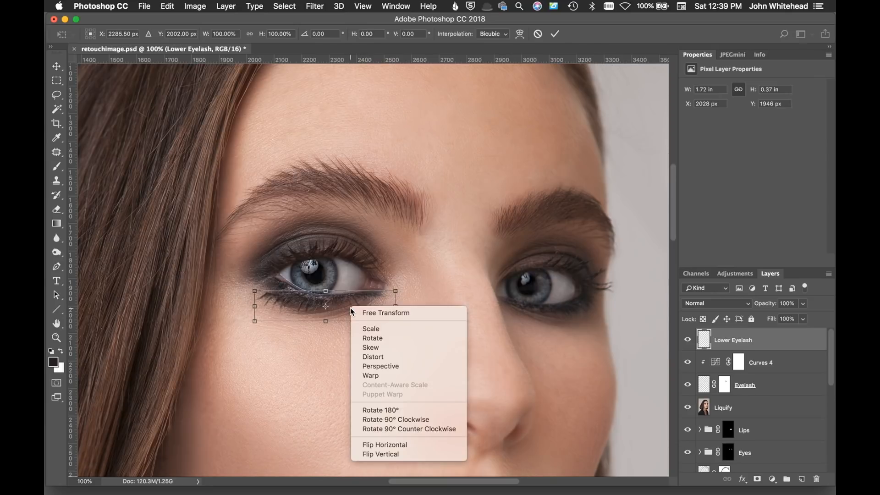
left_click(367, 377)
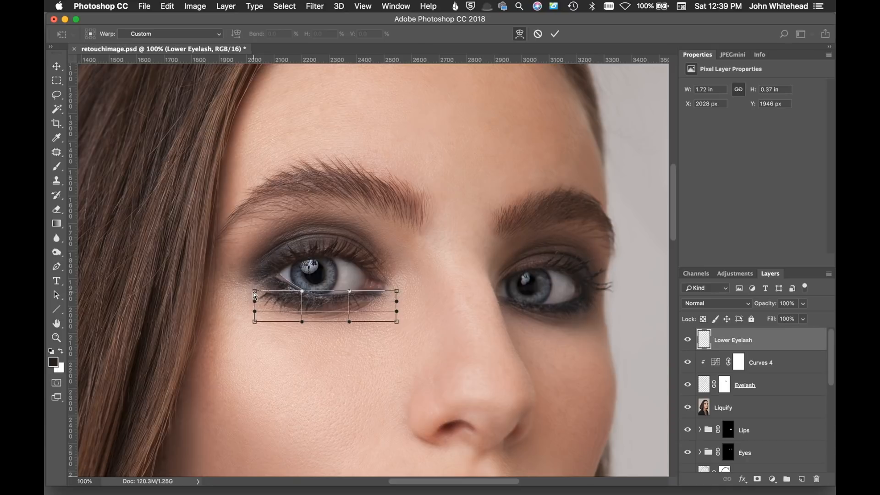
left_click_drag(255, 291, 263, 273)
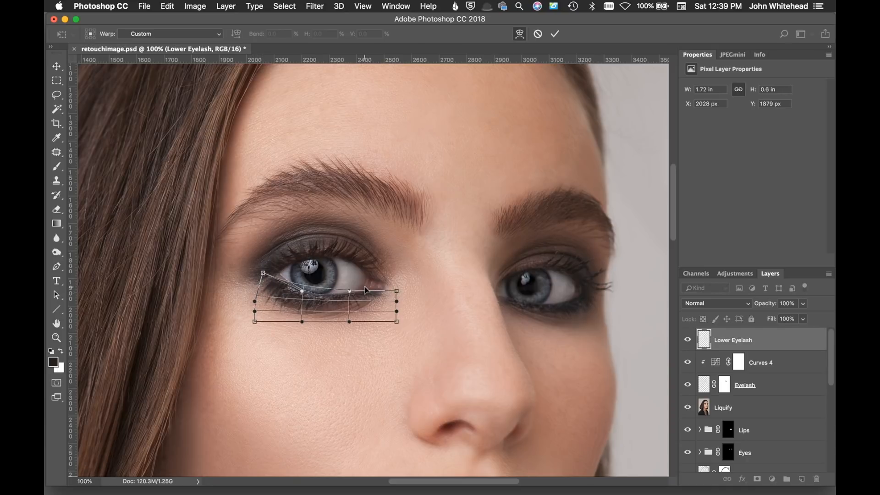
key("super+equal")
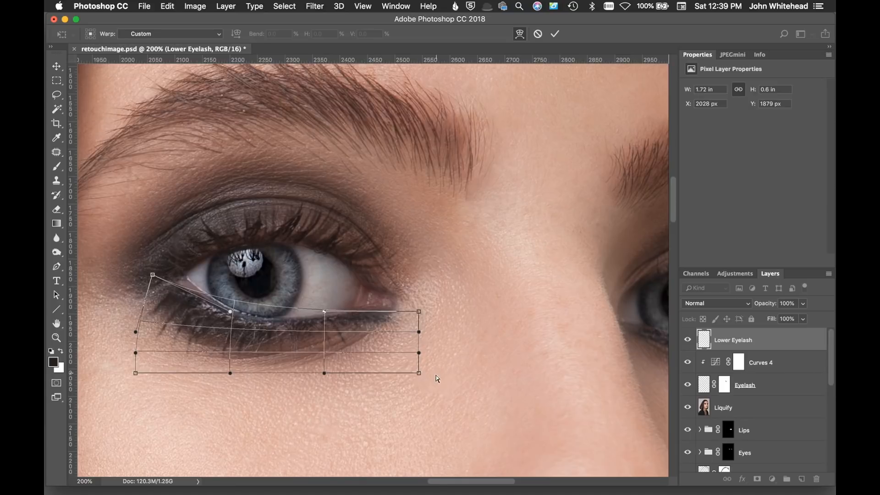
left_click_drag(418, 311, 416, 300)
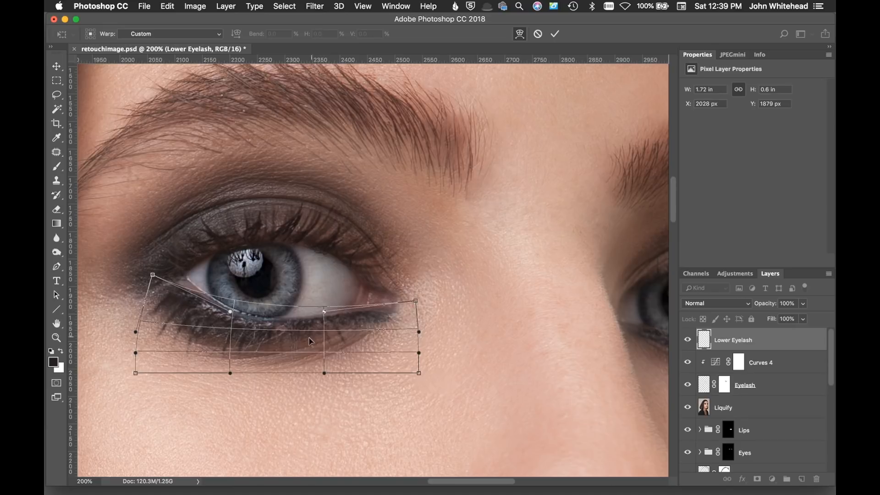
left_click_drag(154, 275, 167, 259)
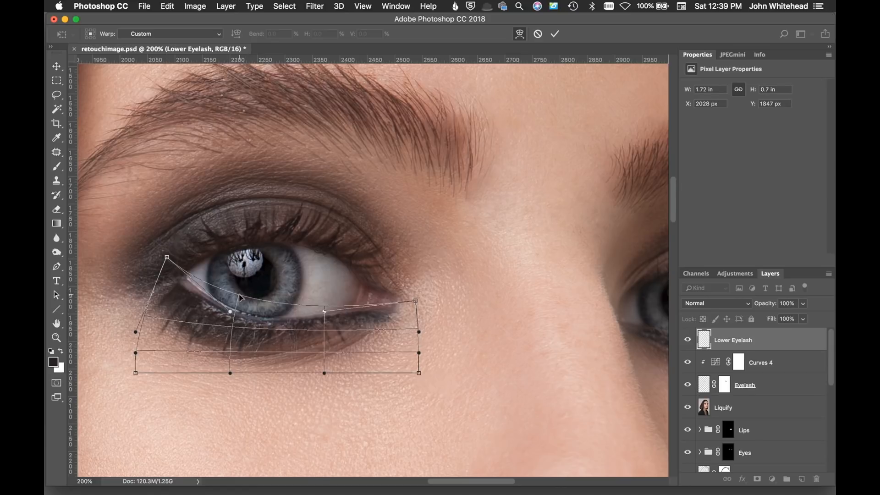
left_click_drag(232, 329, 235, 321)
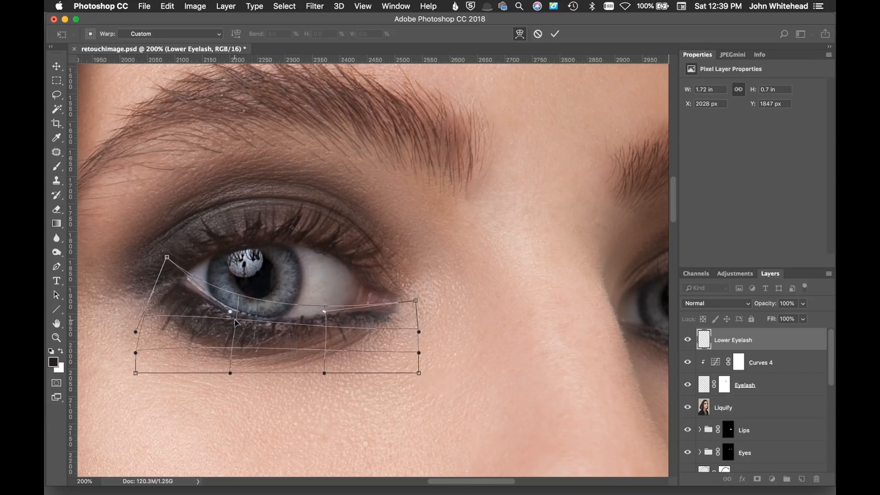
left_click_drag(311, 326, 311, 328)
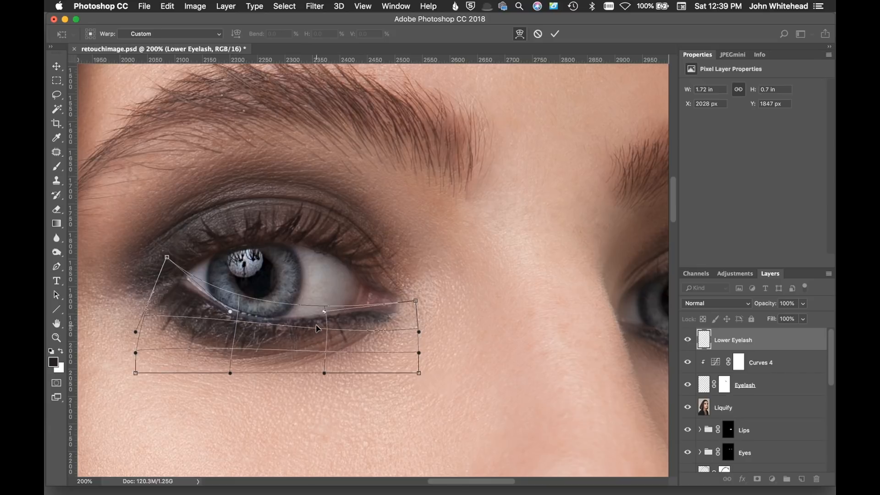
key("Return")
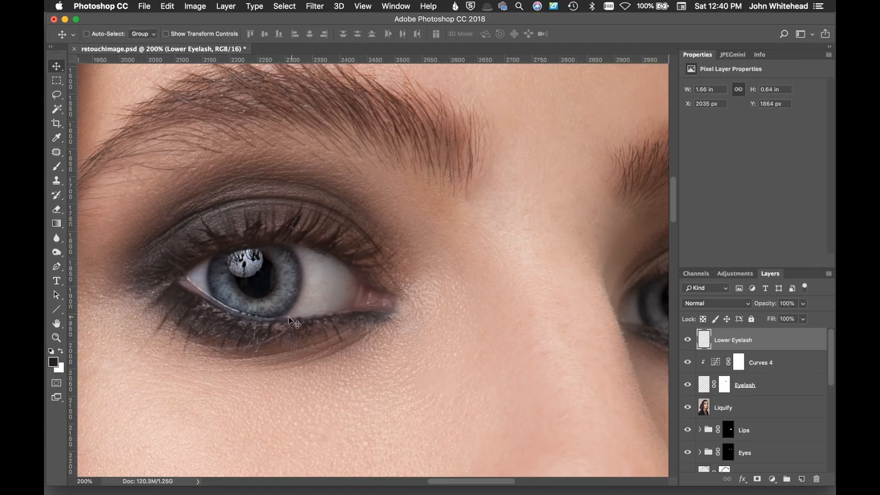
- Scale the lower lashes to about 90% and warp their outer corner upward to fit the lower lash line
key("super+t")
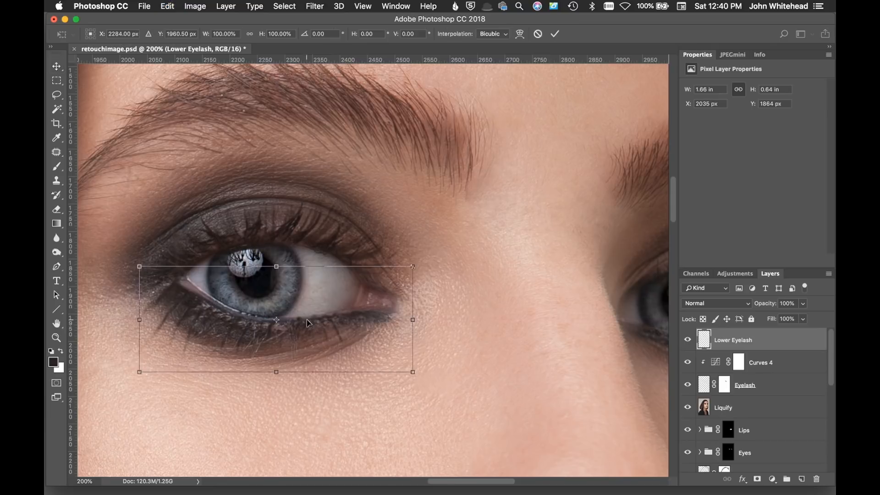
left_click_drag(414, 265, 388, 272)
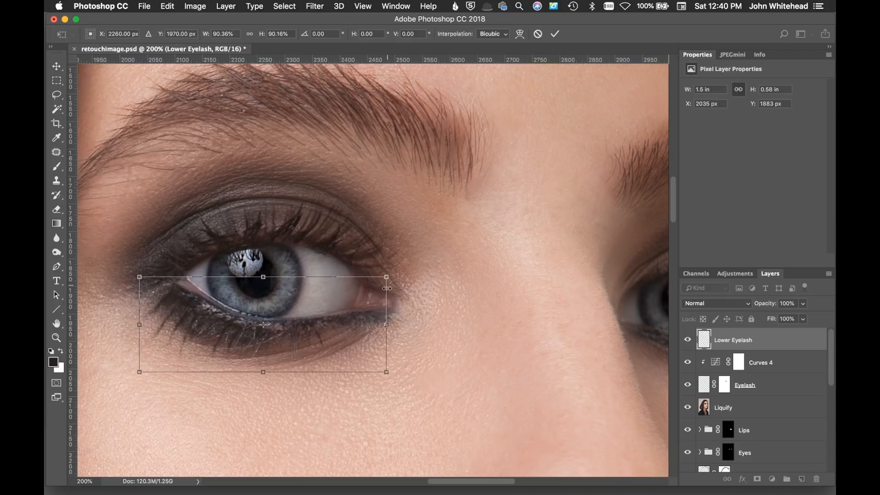
right_click(315, 358)
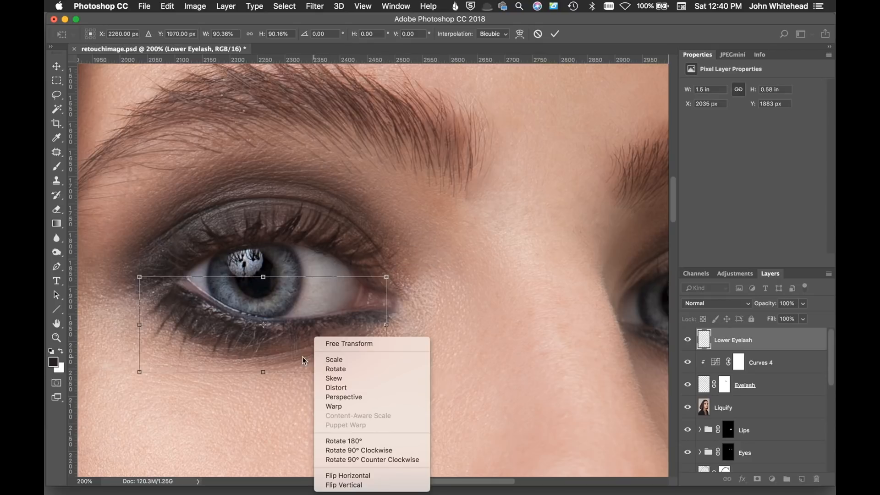
left_click(334, 406)
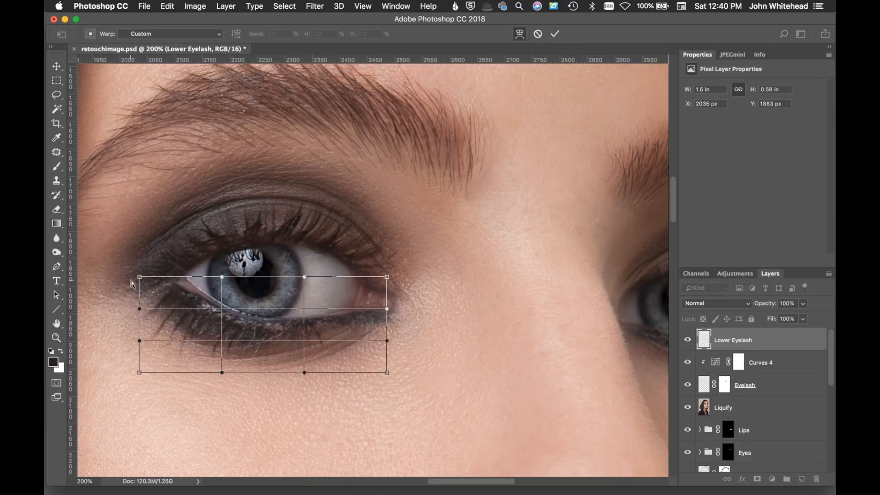
left_click_drag(139, 277, 157, 255)
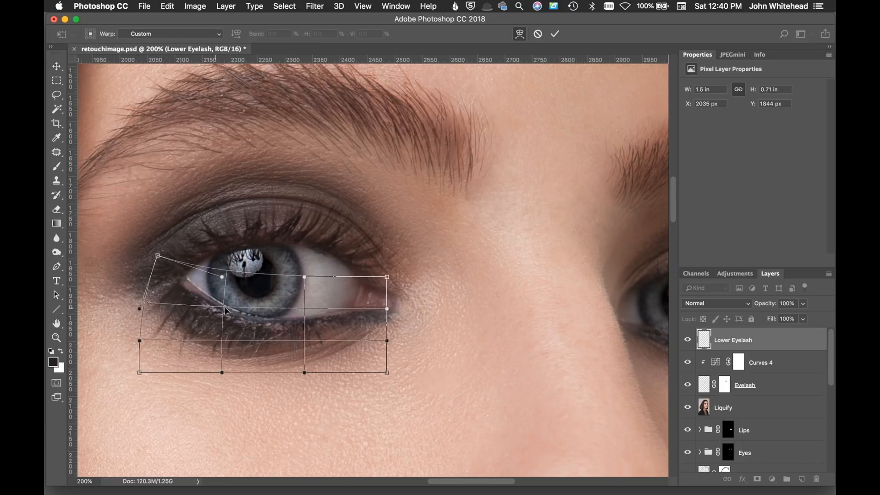
left_click_drag(215, 313, 216, 301)
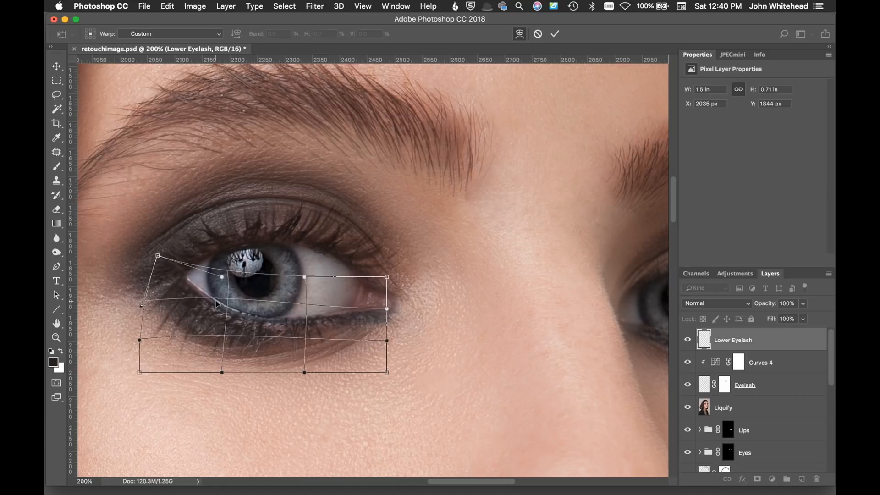
left_click_drag(303, 308, 302, 312)
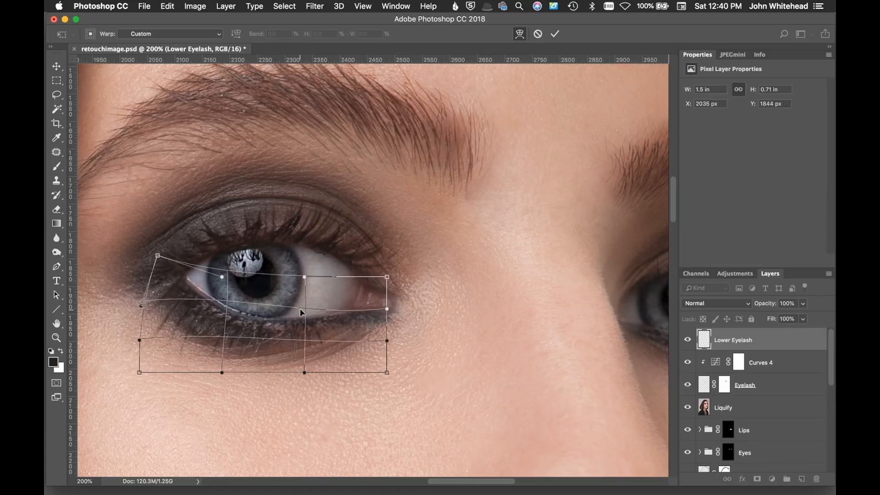
key("Return")
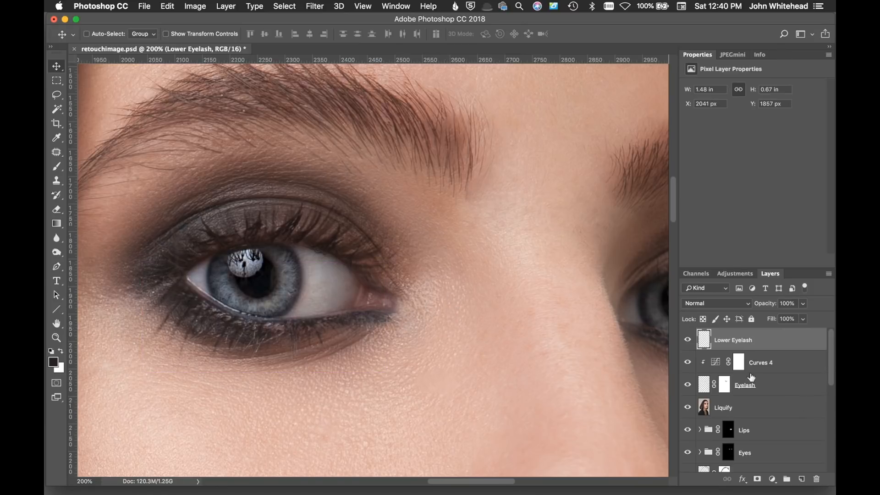
- Add a layer mask to the Lower Eyelash layer and paint black with a soft round brush near the inner eye corner
left_click(758, 480)
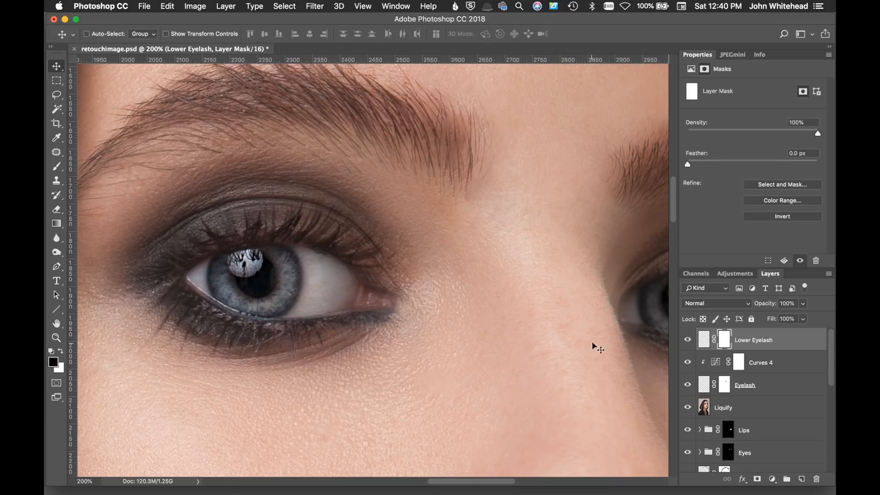
left_click(57, 166)
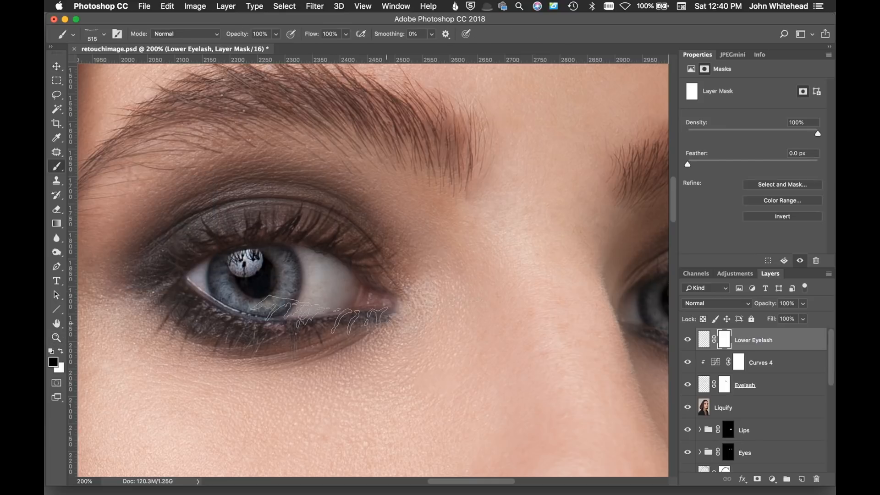
left_click(104, 34)
left_click(122, 116)
key("Return")
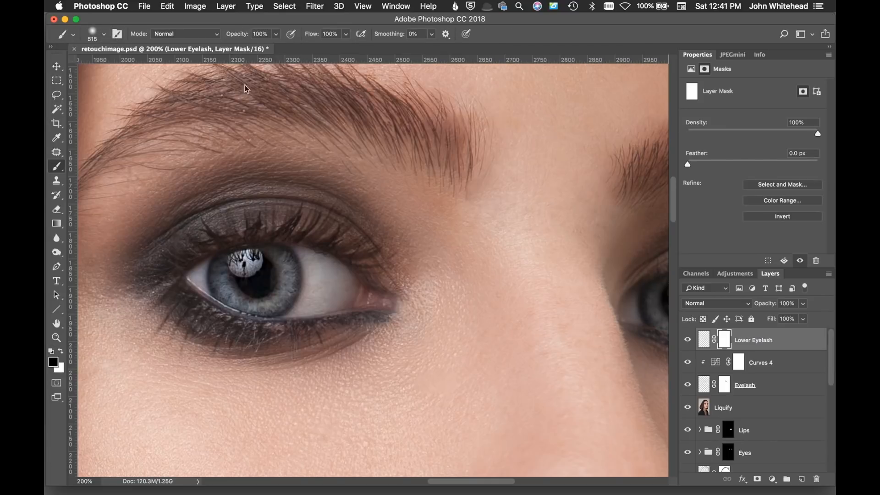
mouse_move(460, 365)
left_mouse_down()
mouse_move(399, 349)
mouse_move(395, 328)
left_mouse_up()
- Lower the Lower Eyelash layer's opacity to 74% and compare the eye with and without it
left_click_drag(765, 304, 754, 307)
left_click(688, 340)
left_click(688, 340)
left_click(687, 341)
left_click(688, 341)
- Target the Lower Eyelash layer's pixels, set the brush to 16 px with 11% flow, and sample the dark makeup near the outer eye corner
left_click(705, 340)
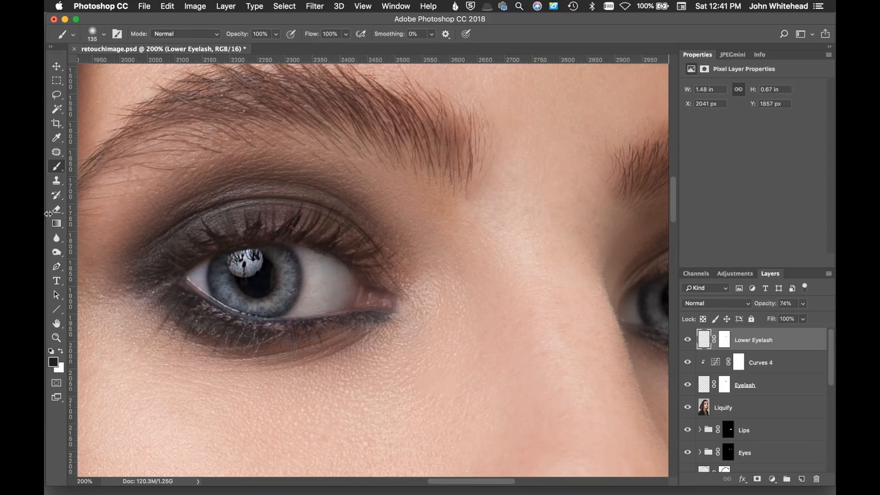
left_click_drag(200, 295, 131, 276, "ctrl+alt")
left_click_drag(311, 34, 258, 34)
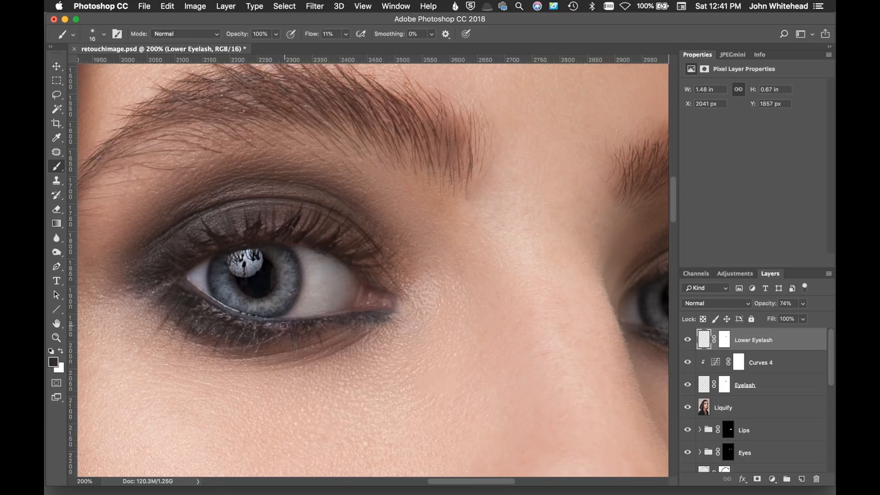
left_click(184, 288, "alt")
- Compare the portrait with and without the Lower Eyelash layer
key("super+minus")
key("super+minus")
key("super+minus")
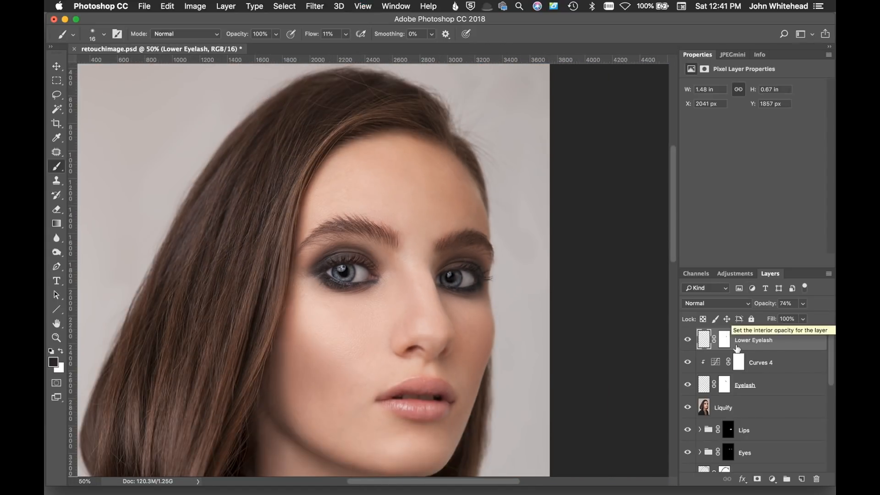
left_click(687, 342)
left_click(688, 341)
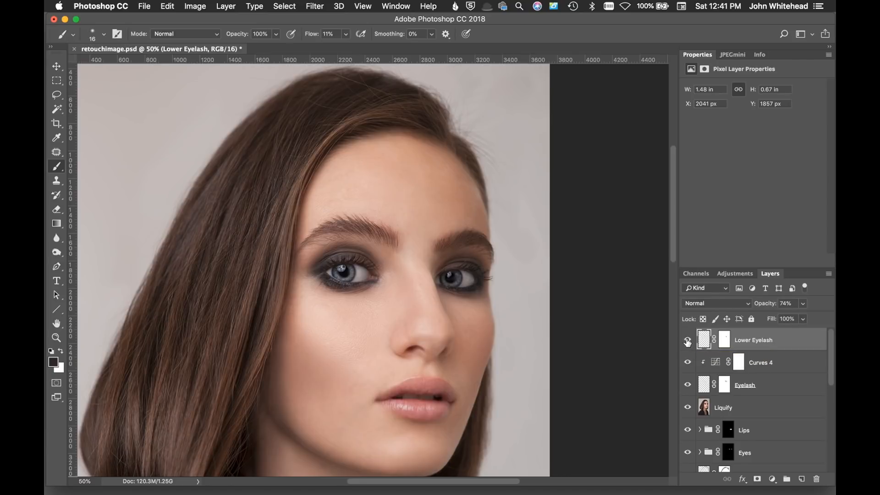
- Compare the whole portrait with and without the Right Eye group
key("super+minus")
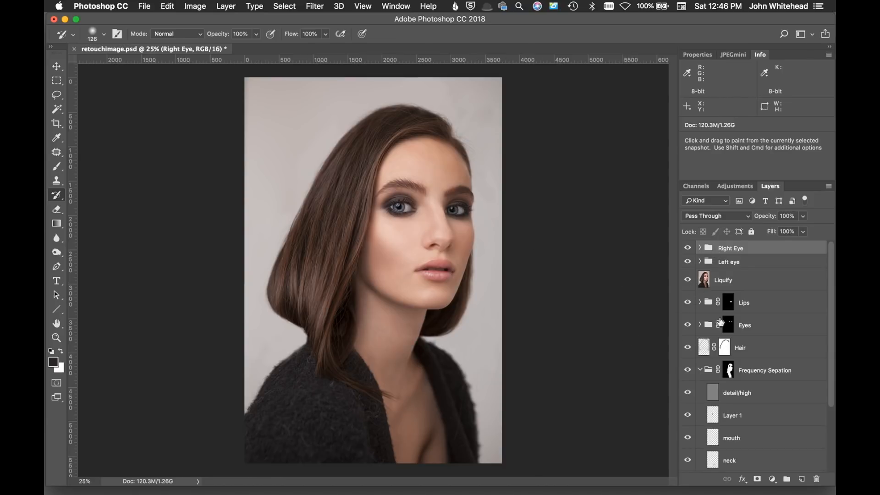
left_click(688, 248)
left_click(688, 248)
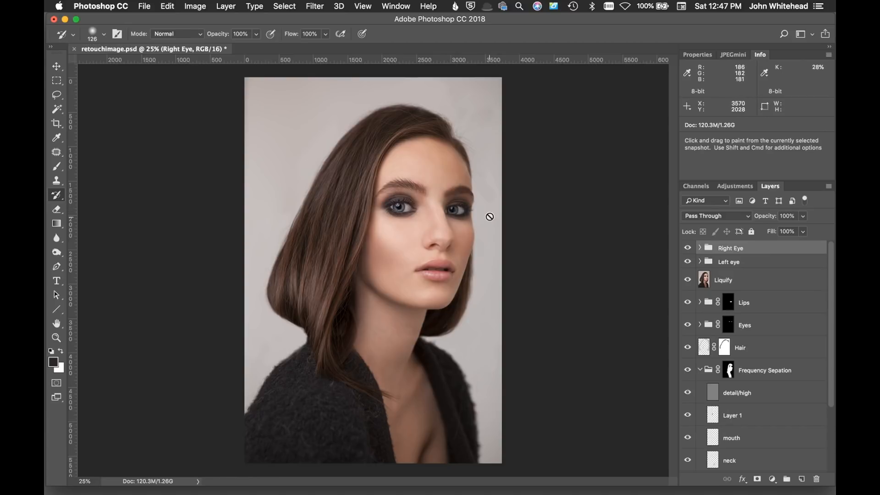
- Add a Curves adjustment above the eye groups and brighten the RGB midtones from input 115 to output 125
left_click(743, 187)
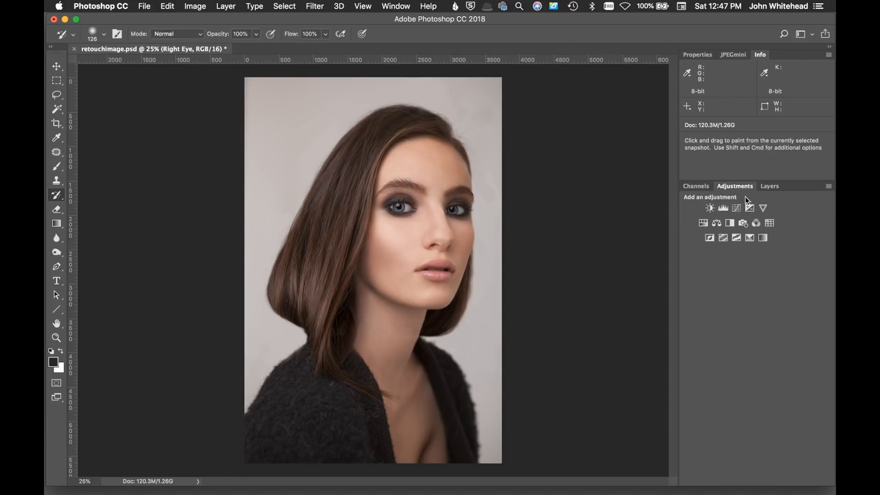
left_click(736, 209)
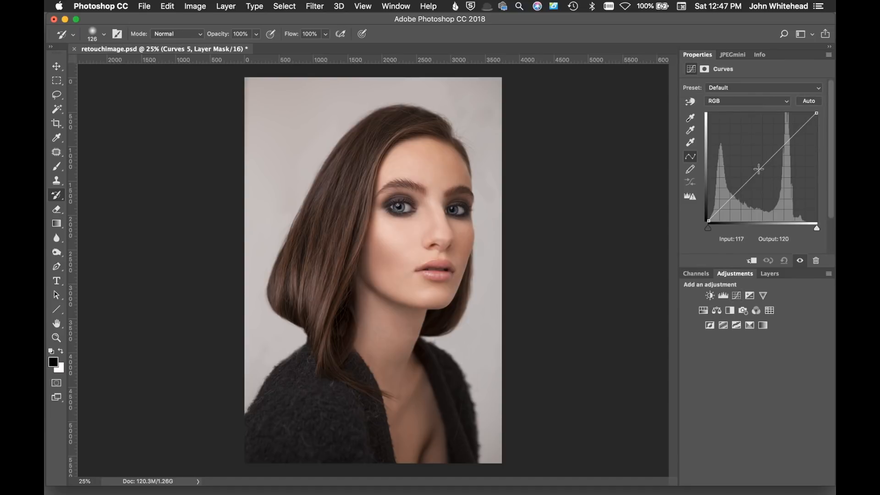
left_click_drag(759, 169, 757, 168)
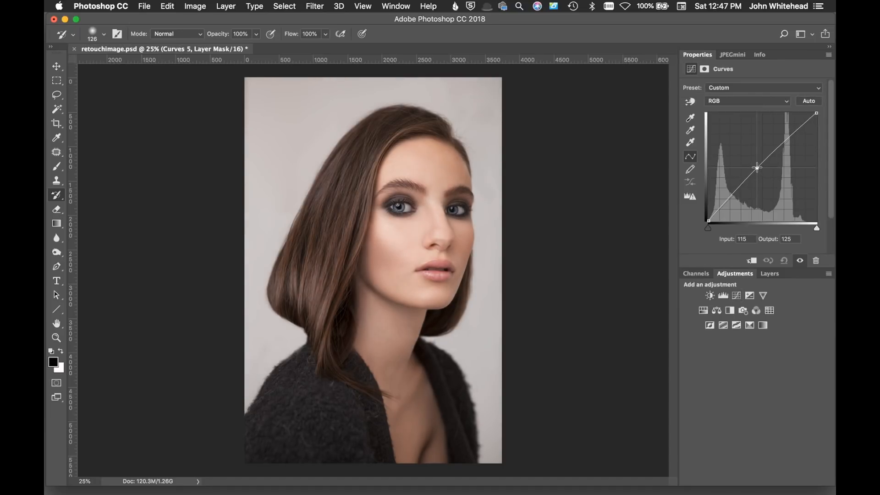
- Reduce the midtones slightly in the Curves adjustment's Red channel, with input 128 and output 125
left_click(727, 100)
left_click(729, 106)
left_click(764, 167)
left_click_drag(764, 168, 763, 167)
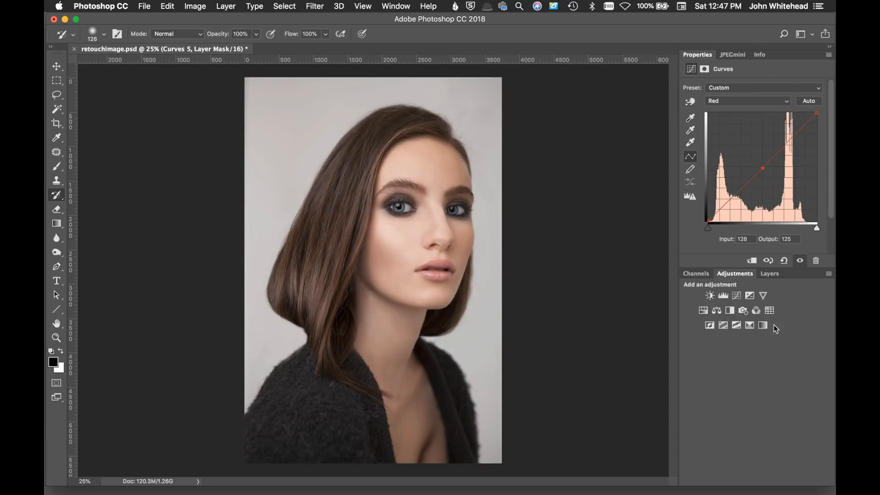
- Add a Hue/Saturation adjustment above the Curves adjustment and set the Reds hue to +2
left_click(702, 313)
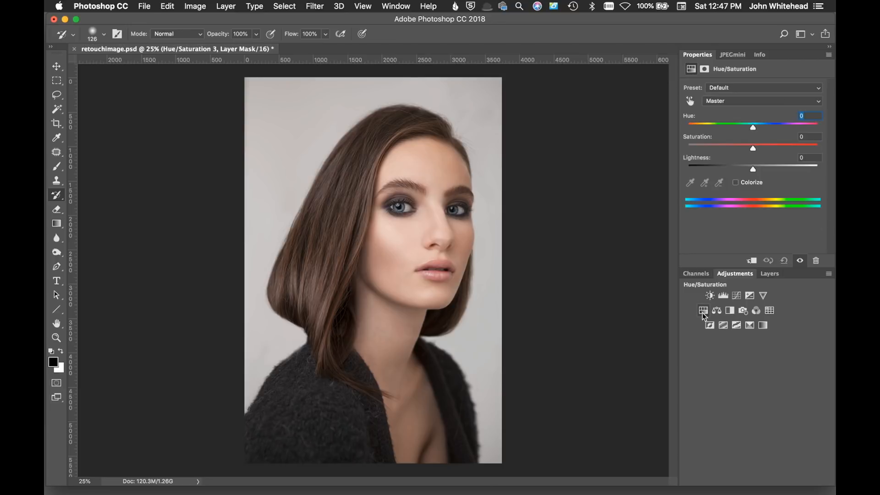
left_click(744, 101)
left_click(745, 107)
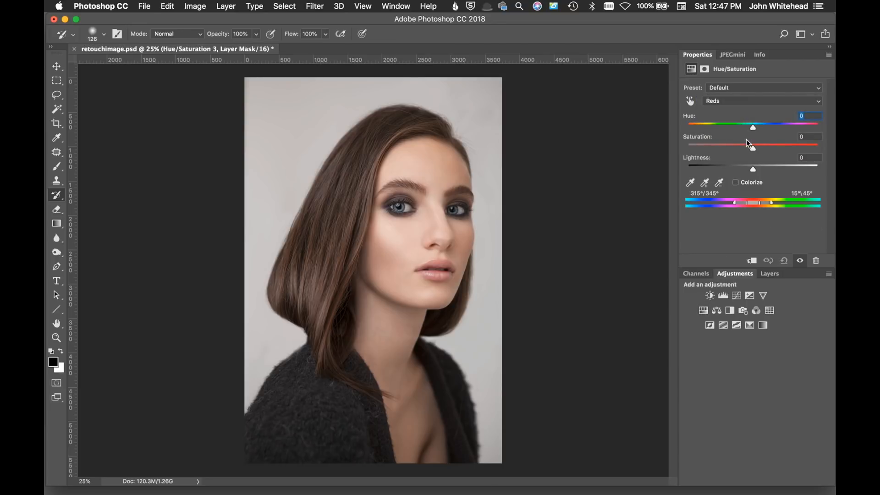
mouse_move(755, 128)
left_mouse_down()
mouse_move(774, 131)
mouse_move(755, 134)
left_mouse_up()
left_click_drag(754, 133, 754, 132)
left_click_drag(755, 128, 753, 128)
left_click_drag(753, 127, 755, 127)
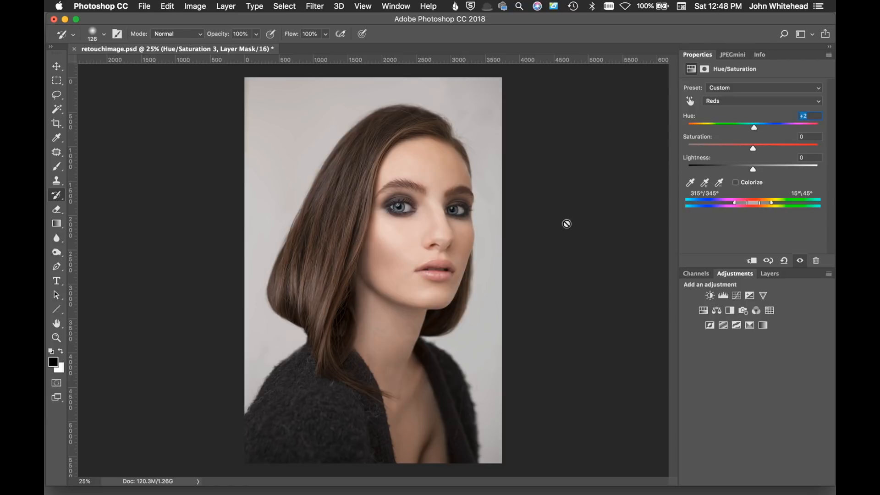
- Add a second Hue/Saturation adjustment, set its Reds hue to +2 and invert its layer mask to black
left_click(702, 310)
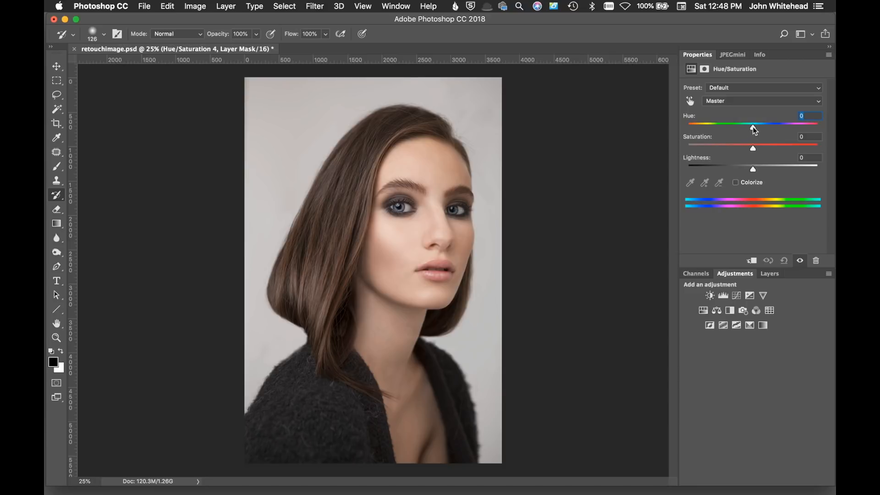
left_click(734, 101)
left_click(733, 108)
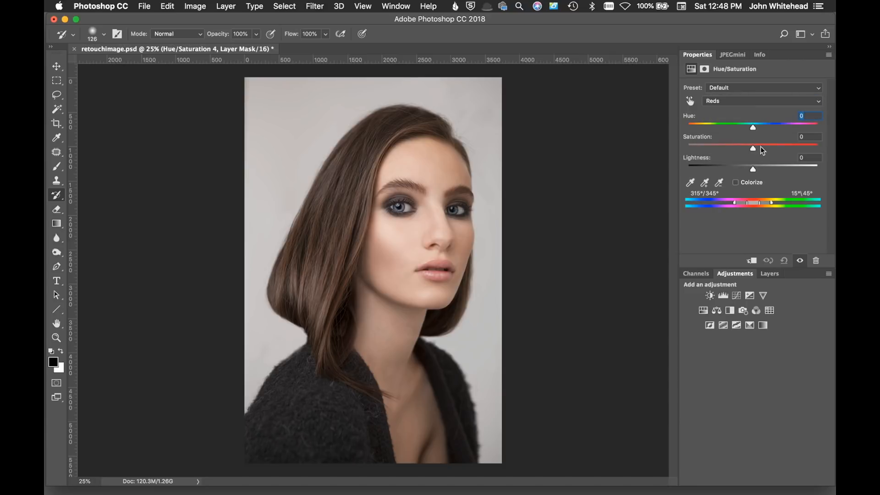
left_click_drag(752, 129, 754, 129)
left_click(775, 277)
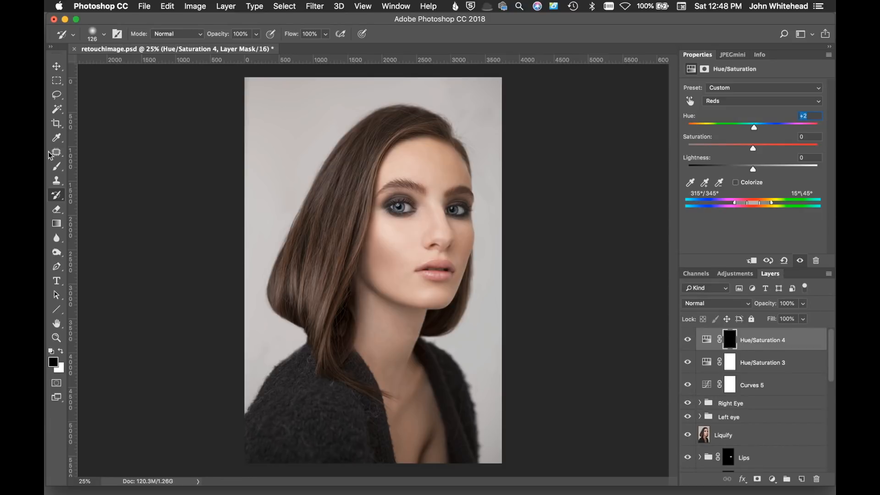
- Paint white over the hair on the topmost Hue/Saturation mask, using a soft round brush with 5% hardness
left_click(57, 166)
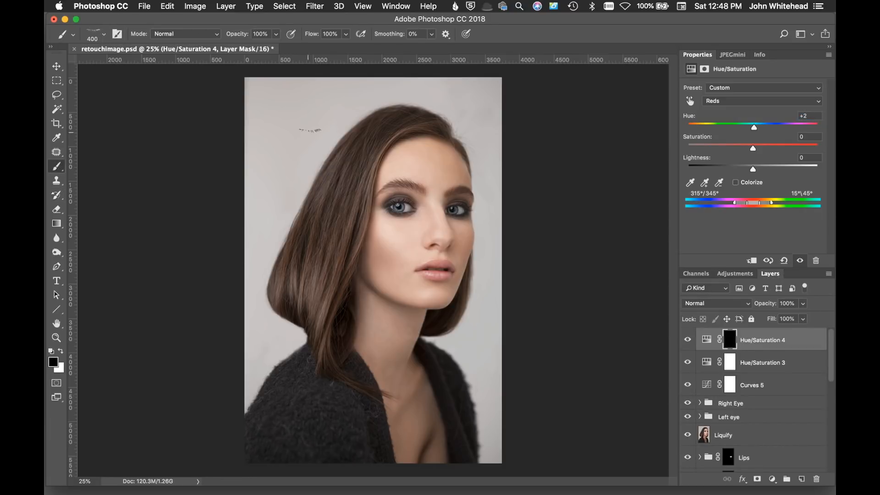
left_click(104, 34)
left_click(104, 116)
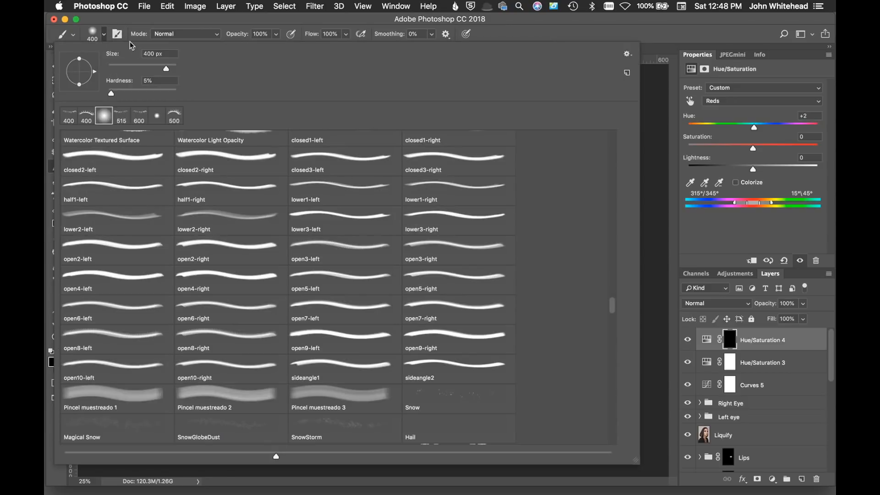
left_click(631, 152)
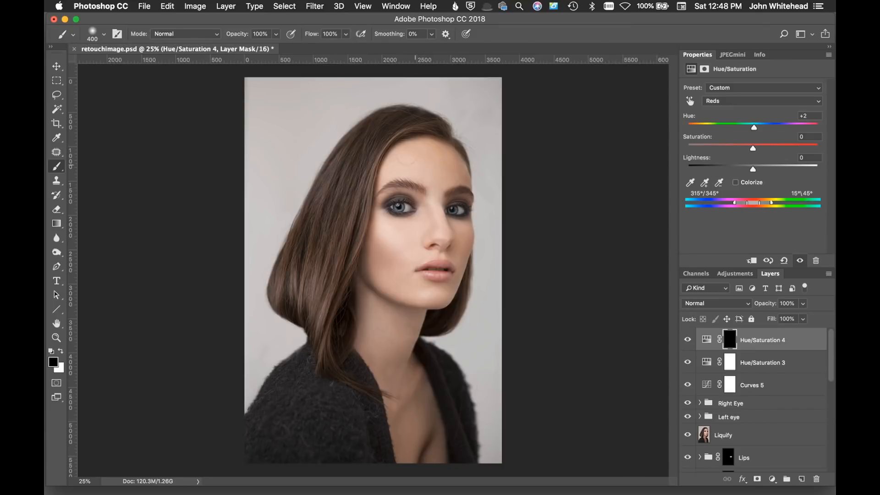
left_click_drag(321, 243, 346, 248)
key("x")
left_click_drag(388, 132, 378, 132)
mouse_move(303, 277)
left_mouse_down()
mouse_move(330, 204)
mouse_move(389, 118)
mouse_move(429, 131)
mouse_move(623, 78)
left_mouse_up()
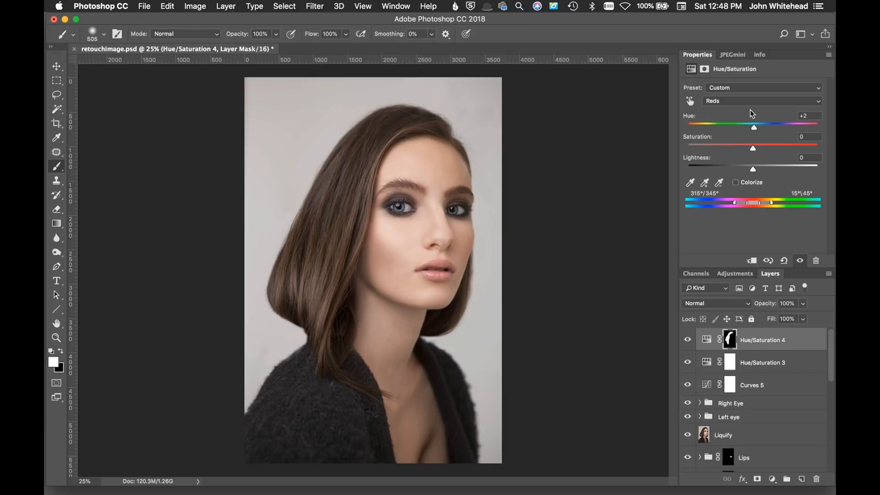